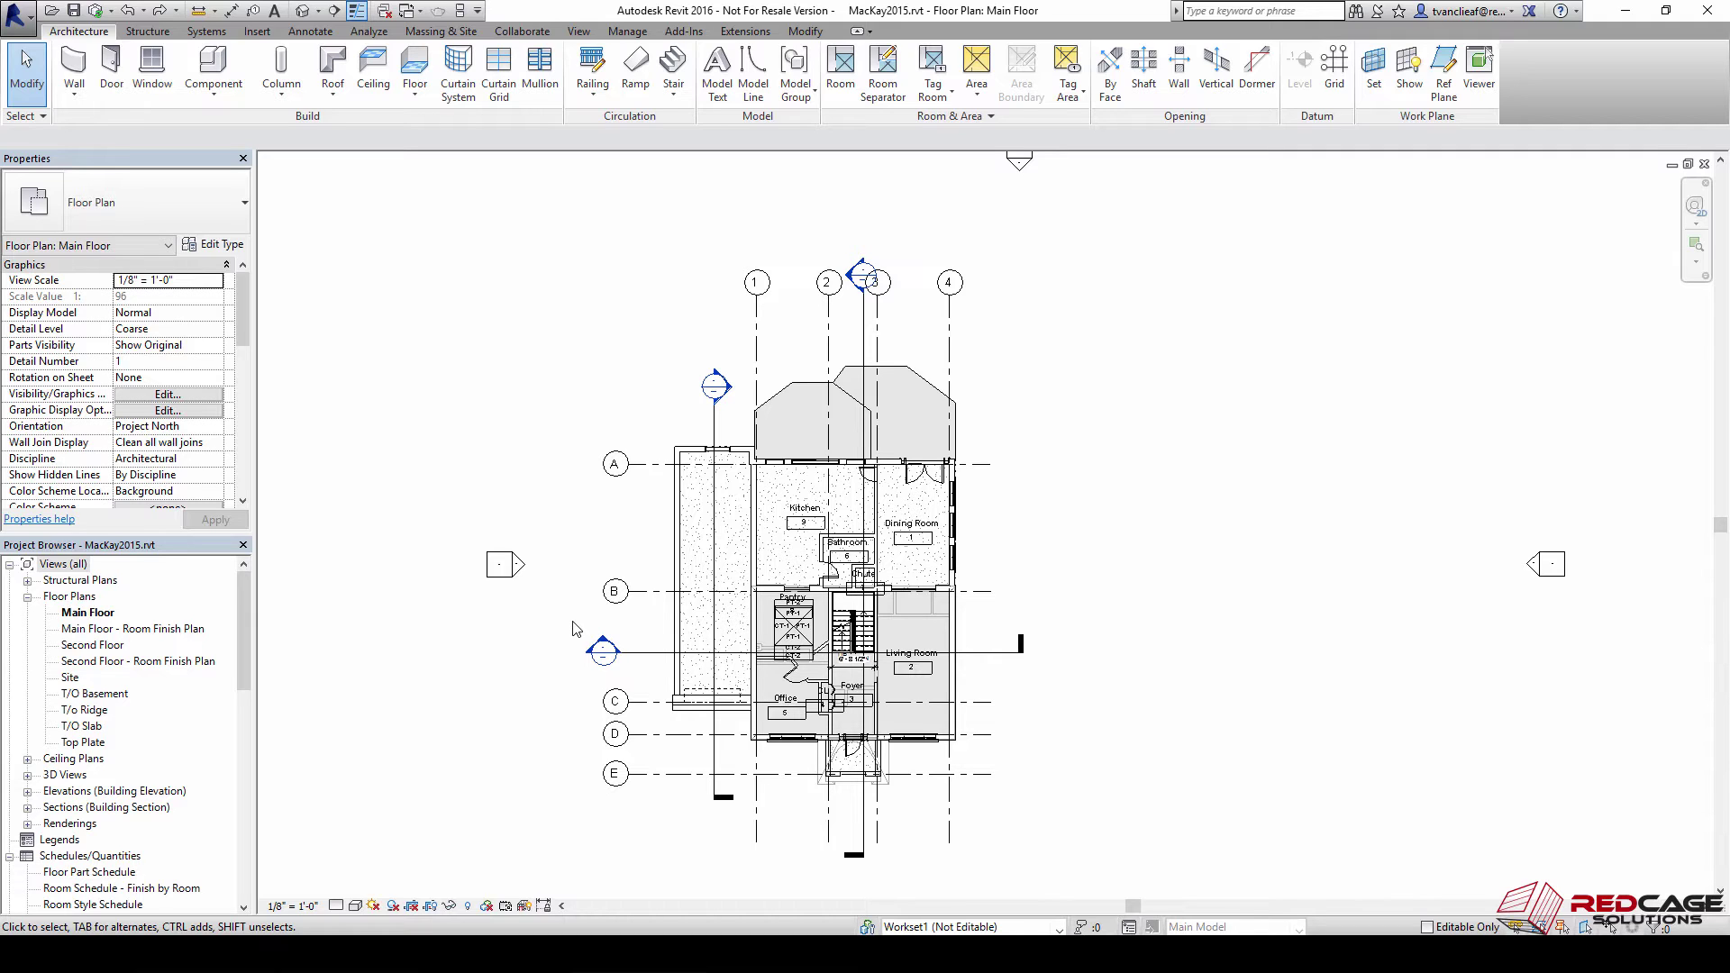
Start a new family from the Profile.rft template and centre its Ref. Level plan on the planes
click(18, 15)
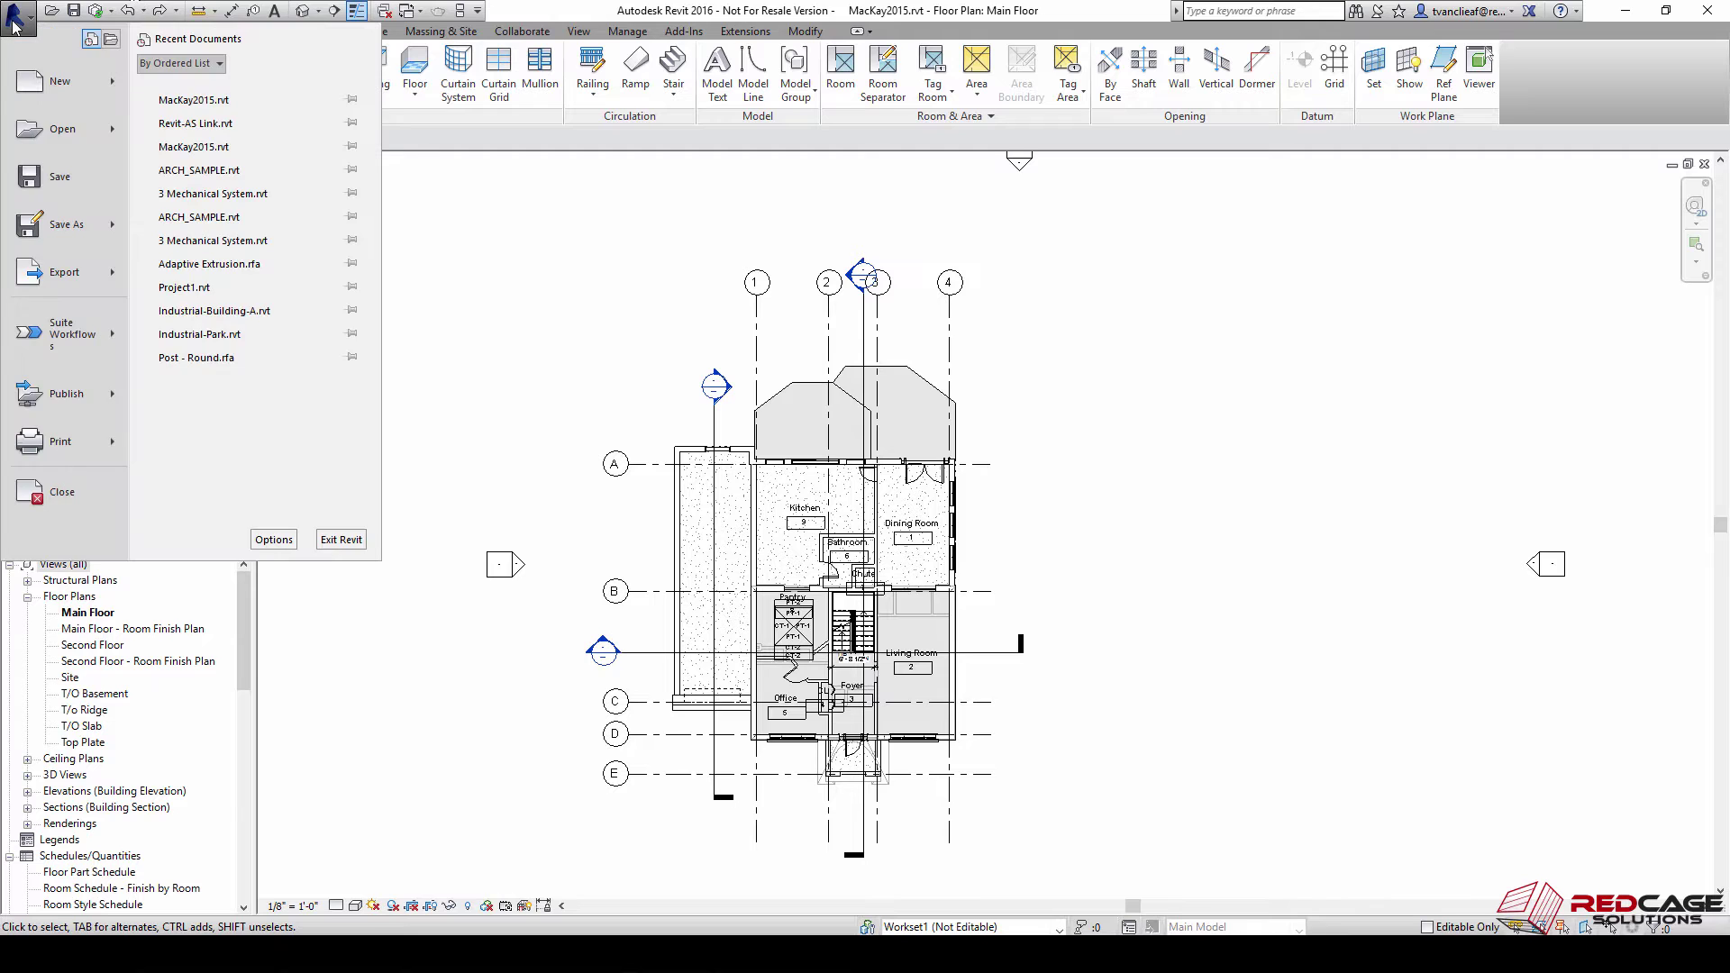
click(63, 83)
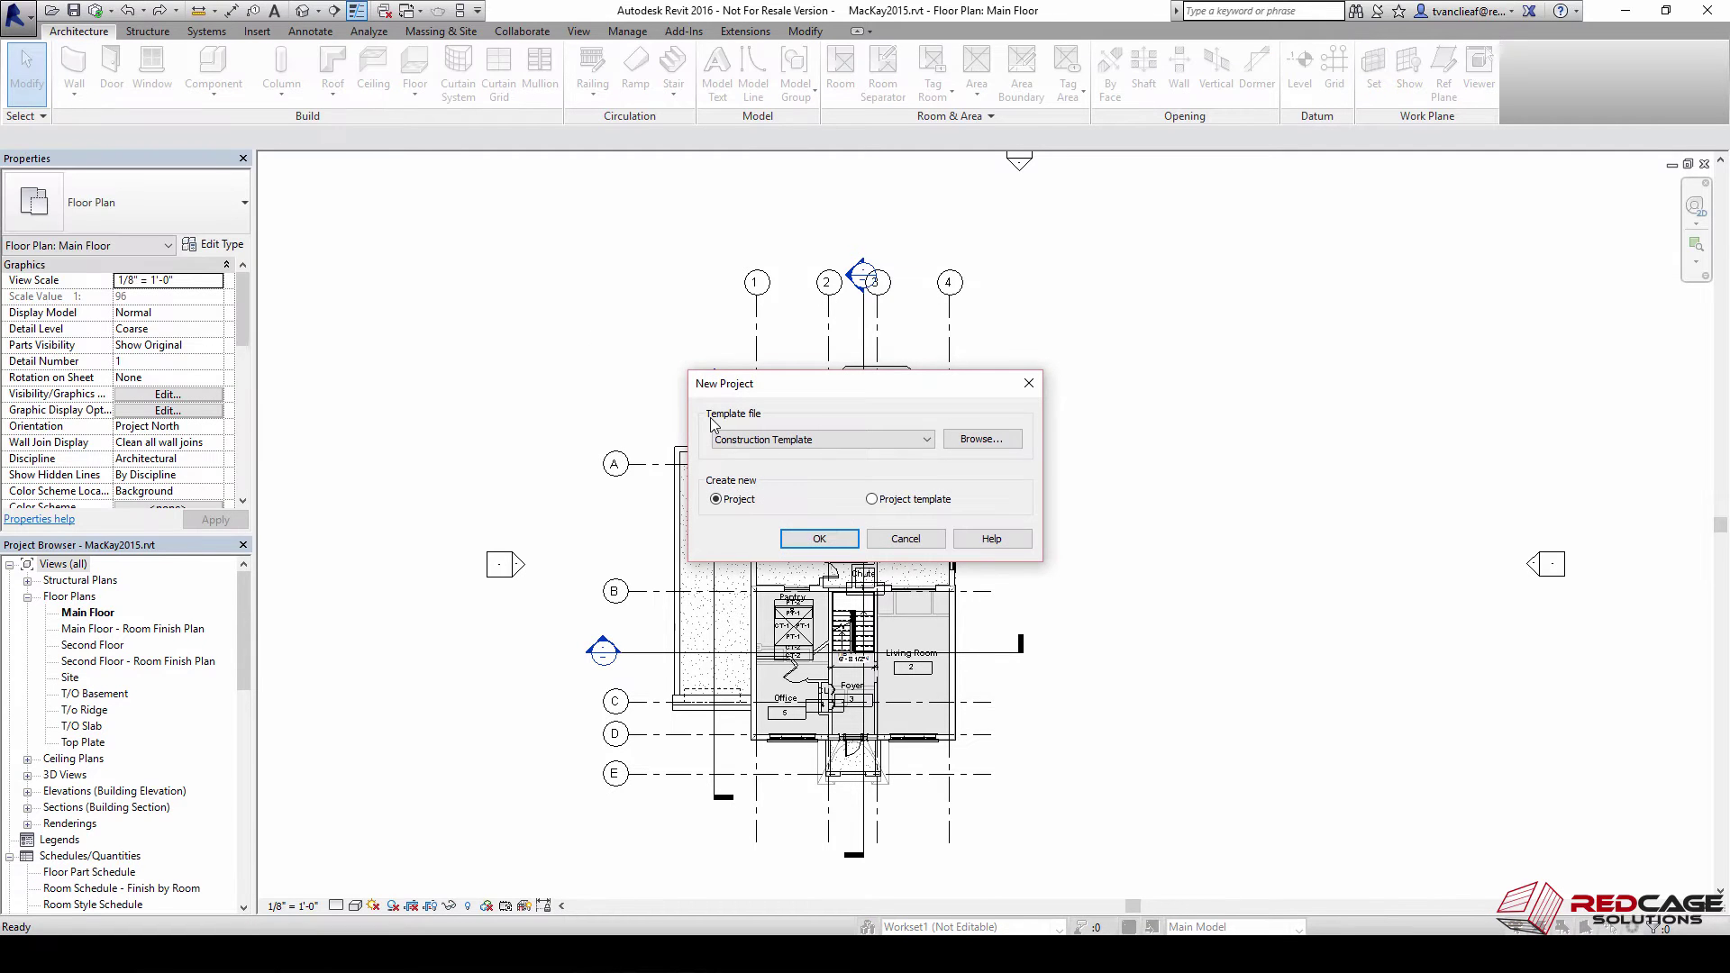
click(906, 538)
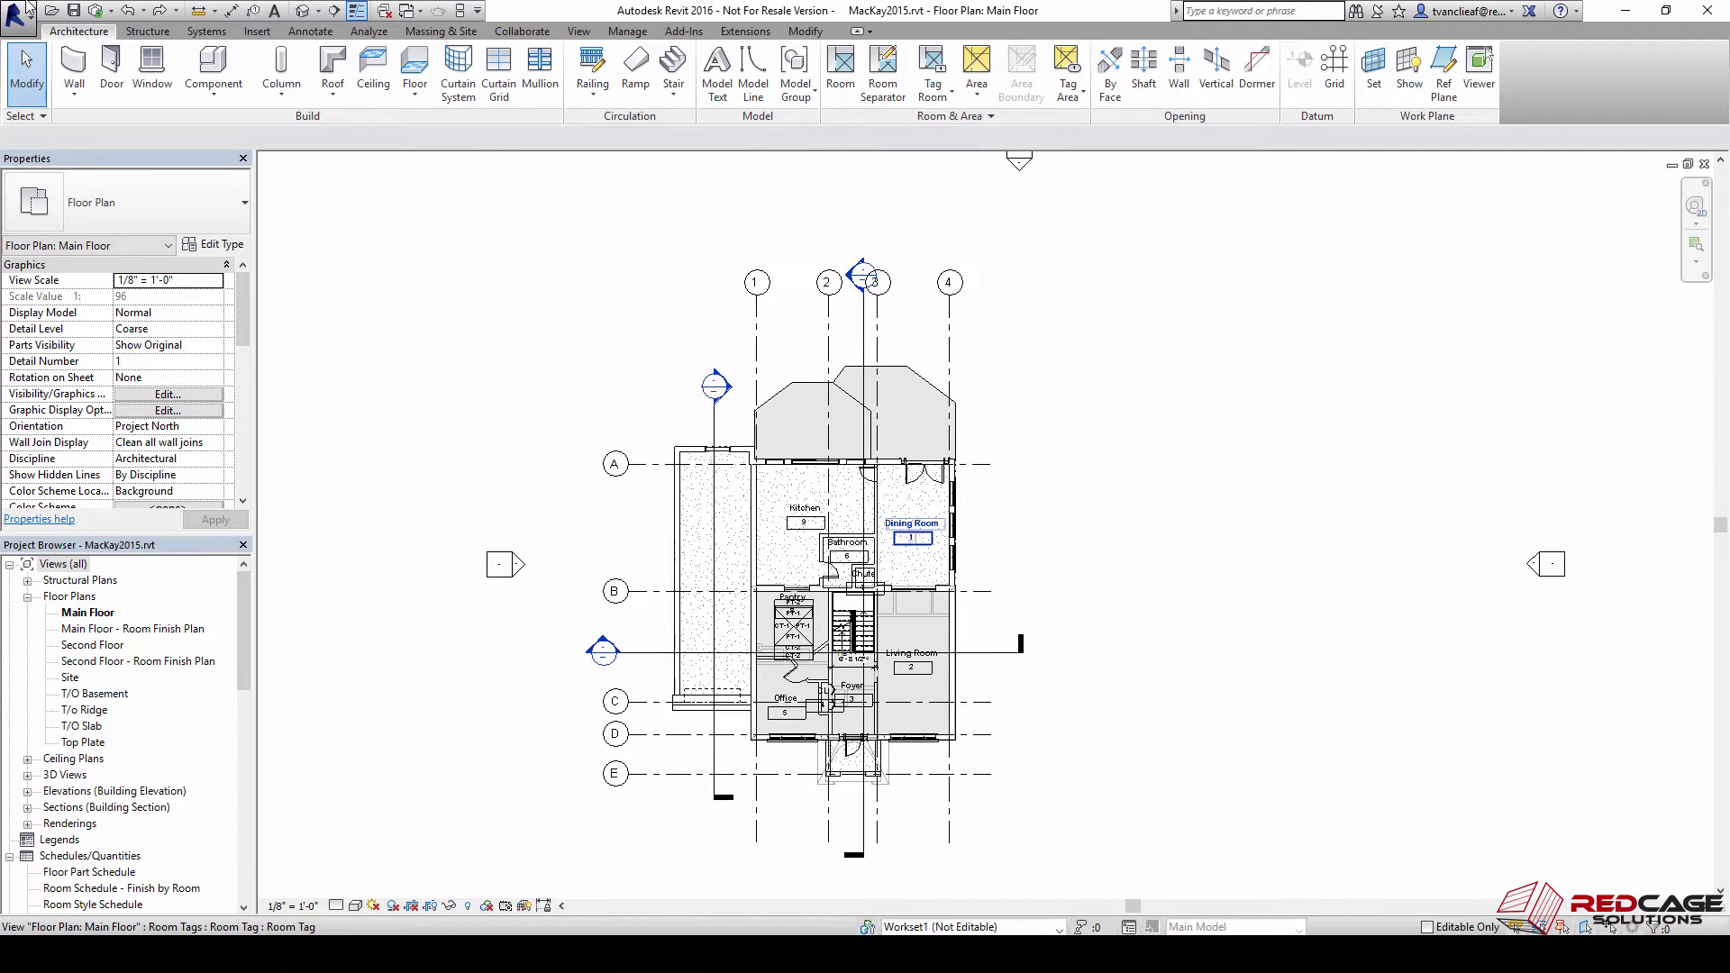
click(18, 15)
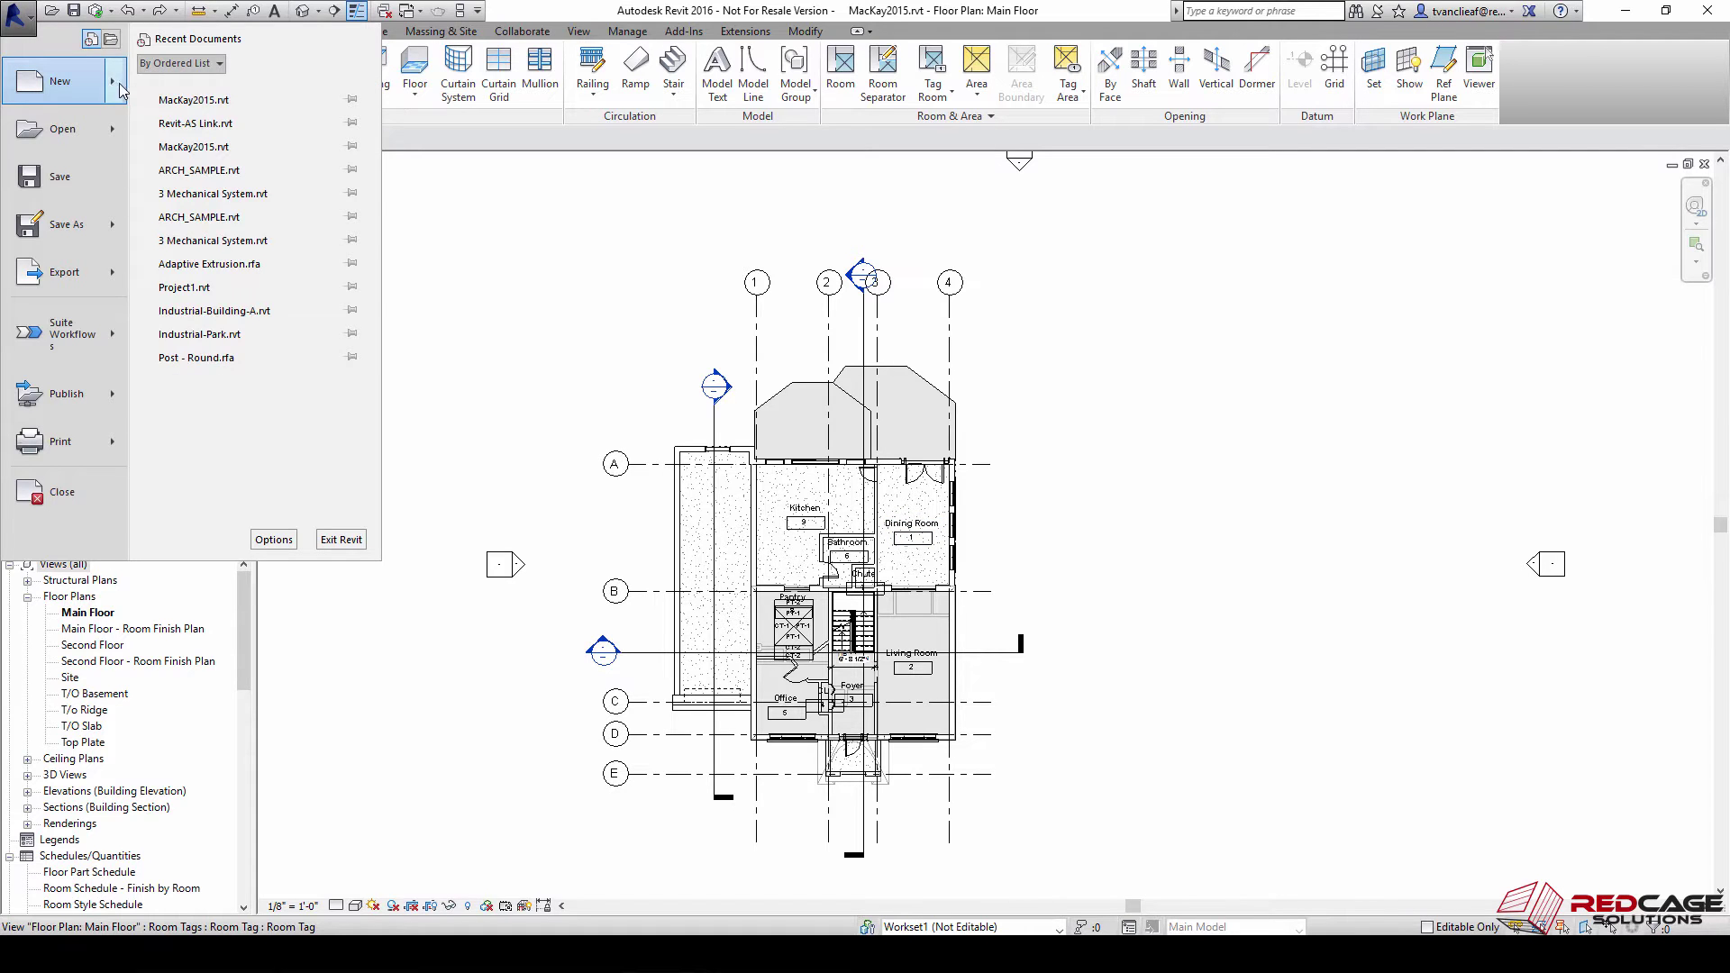
mouse_move(119, 88)
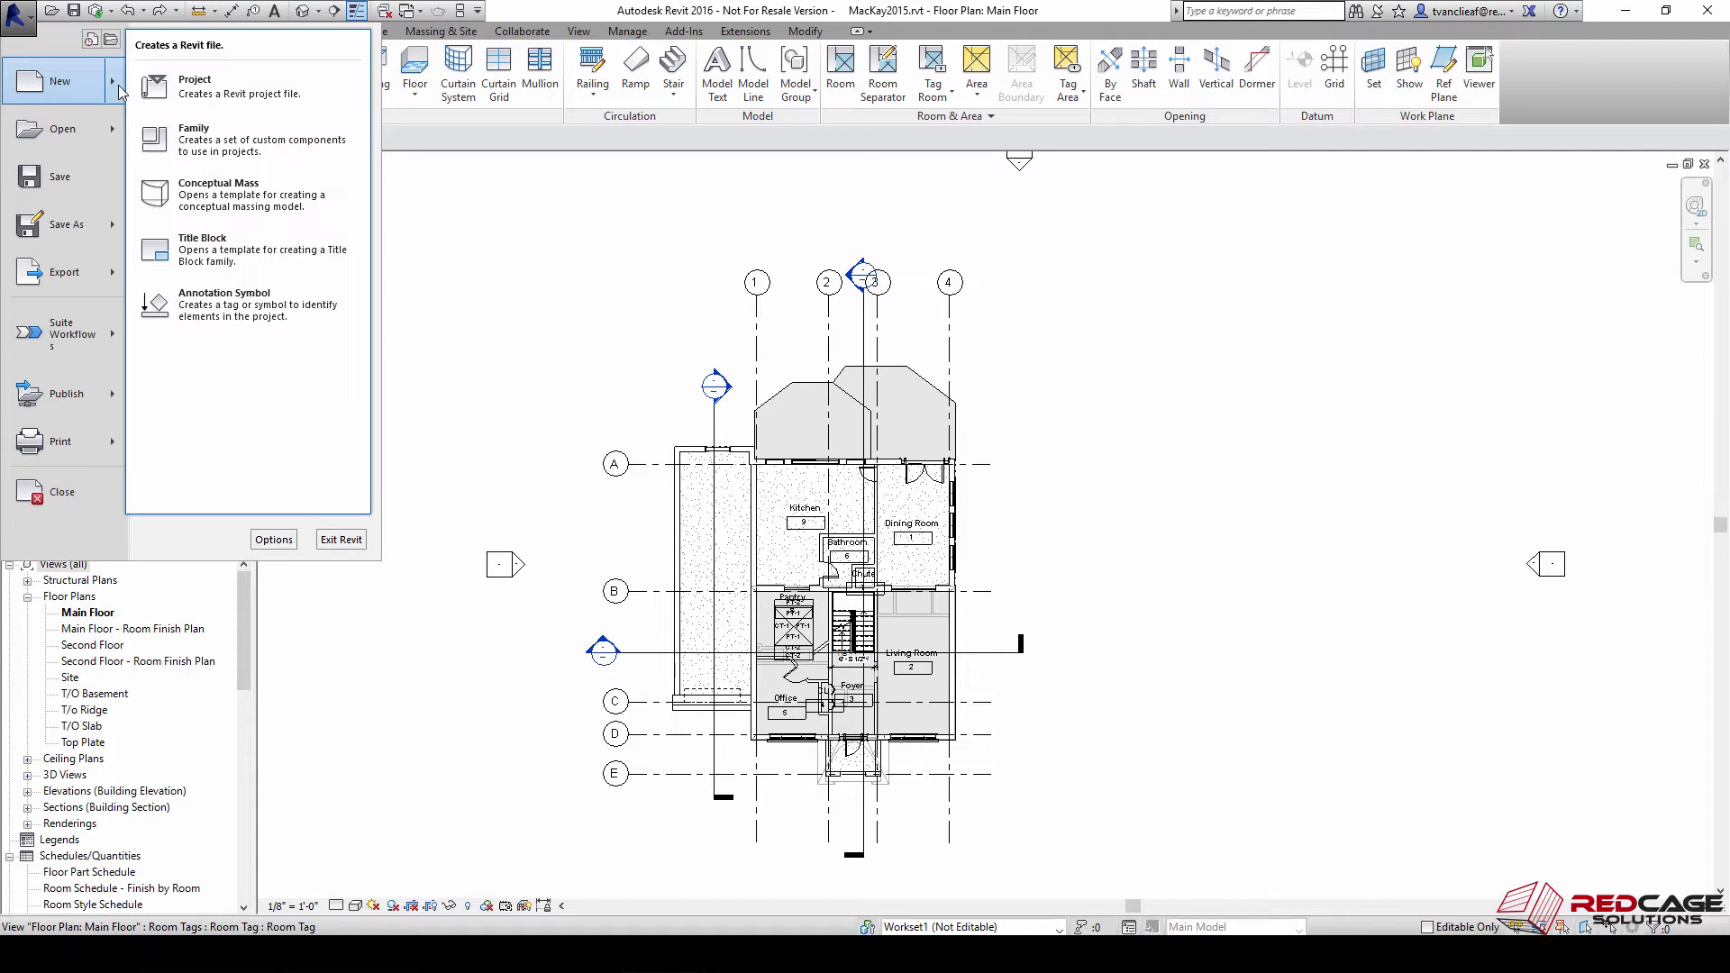
click(201, 145)
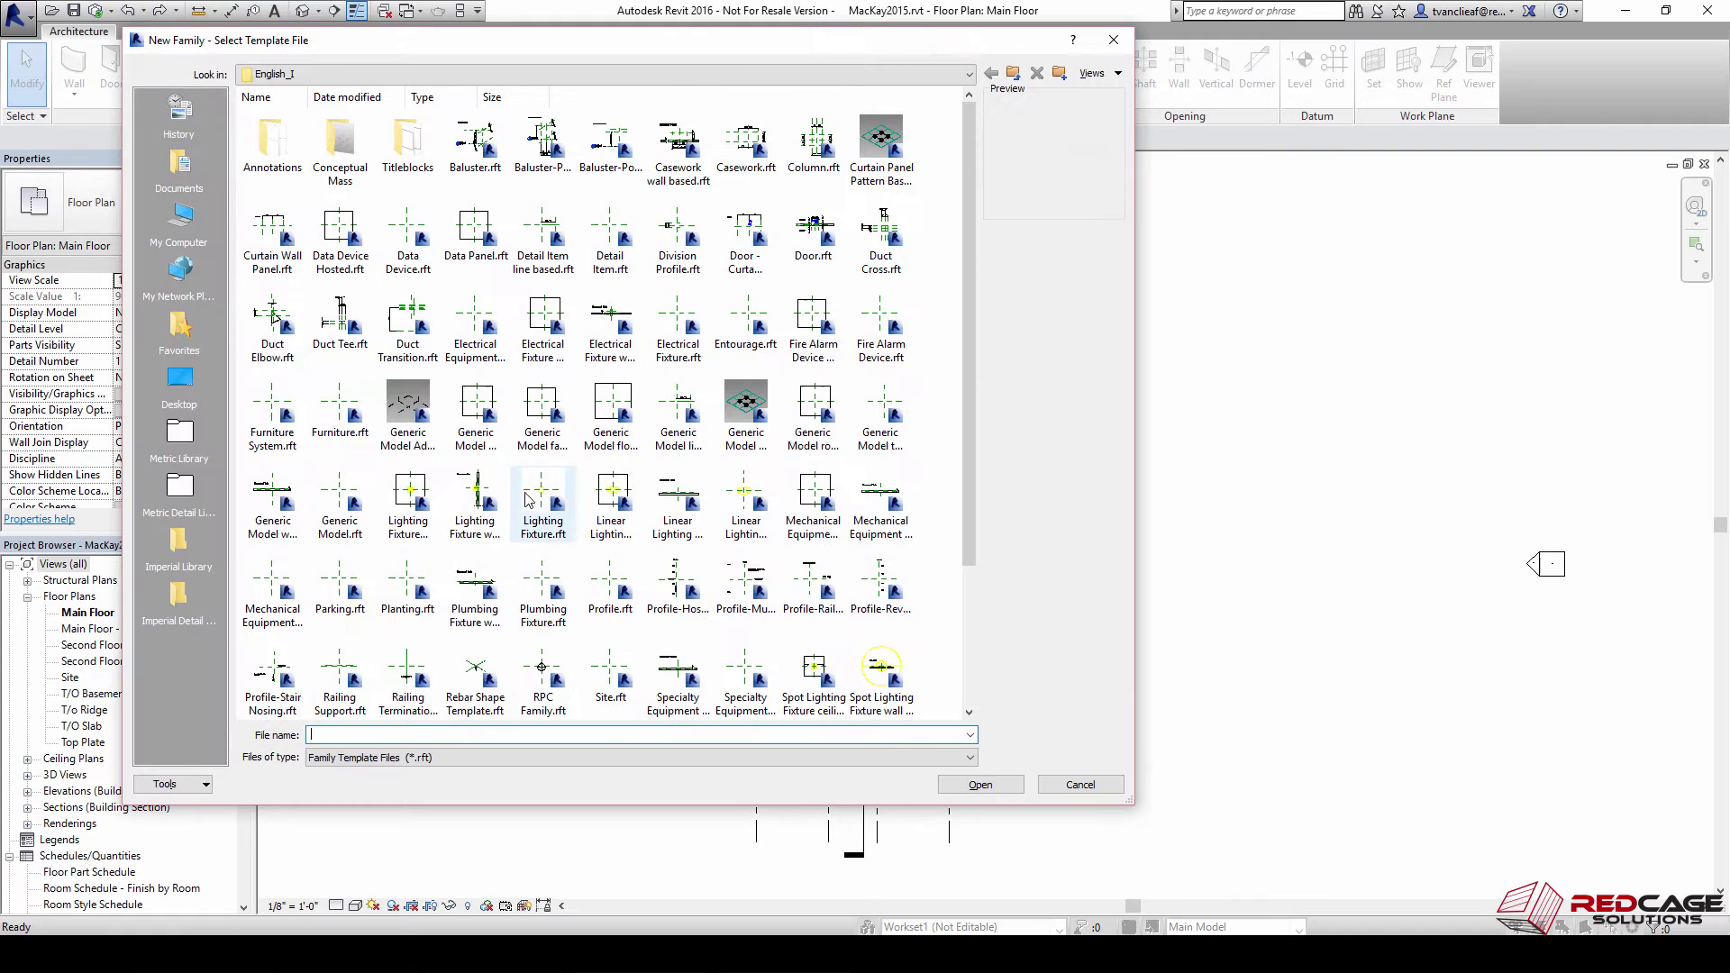
click(612, 596)
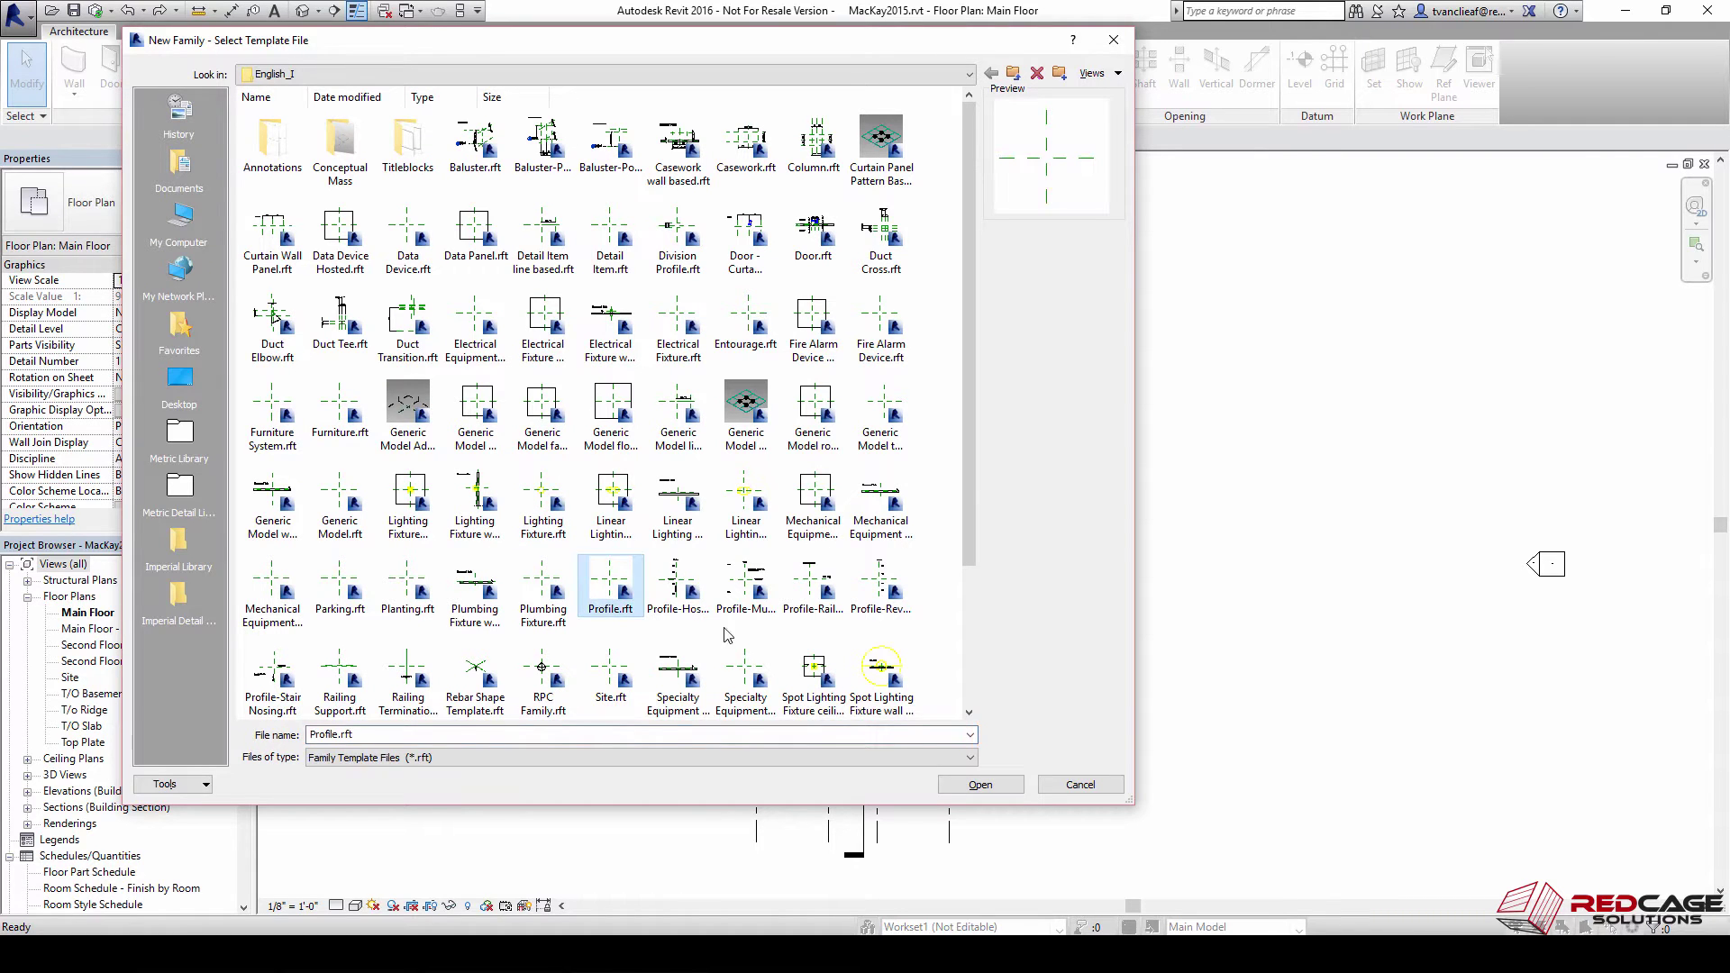
click(981, 784)
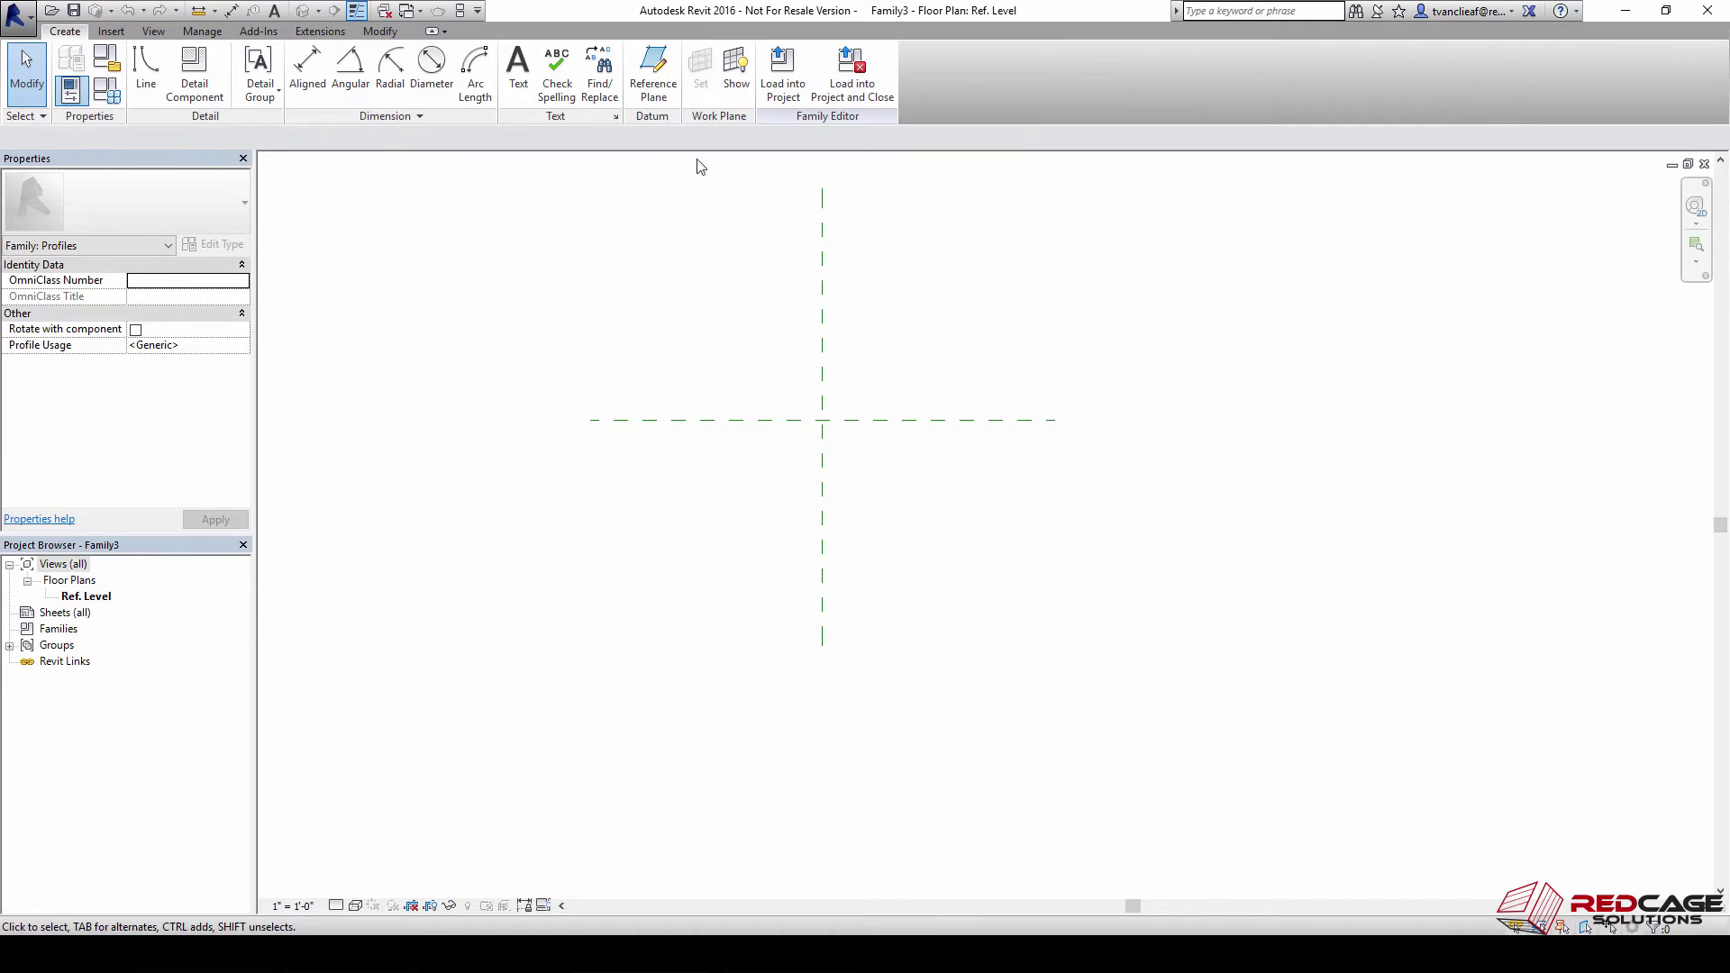
middle_drag(816, 411, 844, 502)
scroll(856, 523, up, 1)
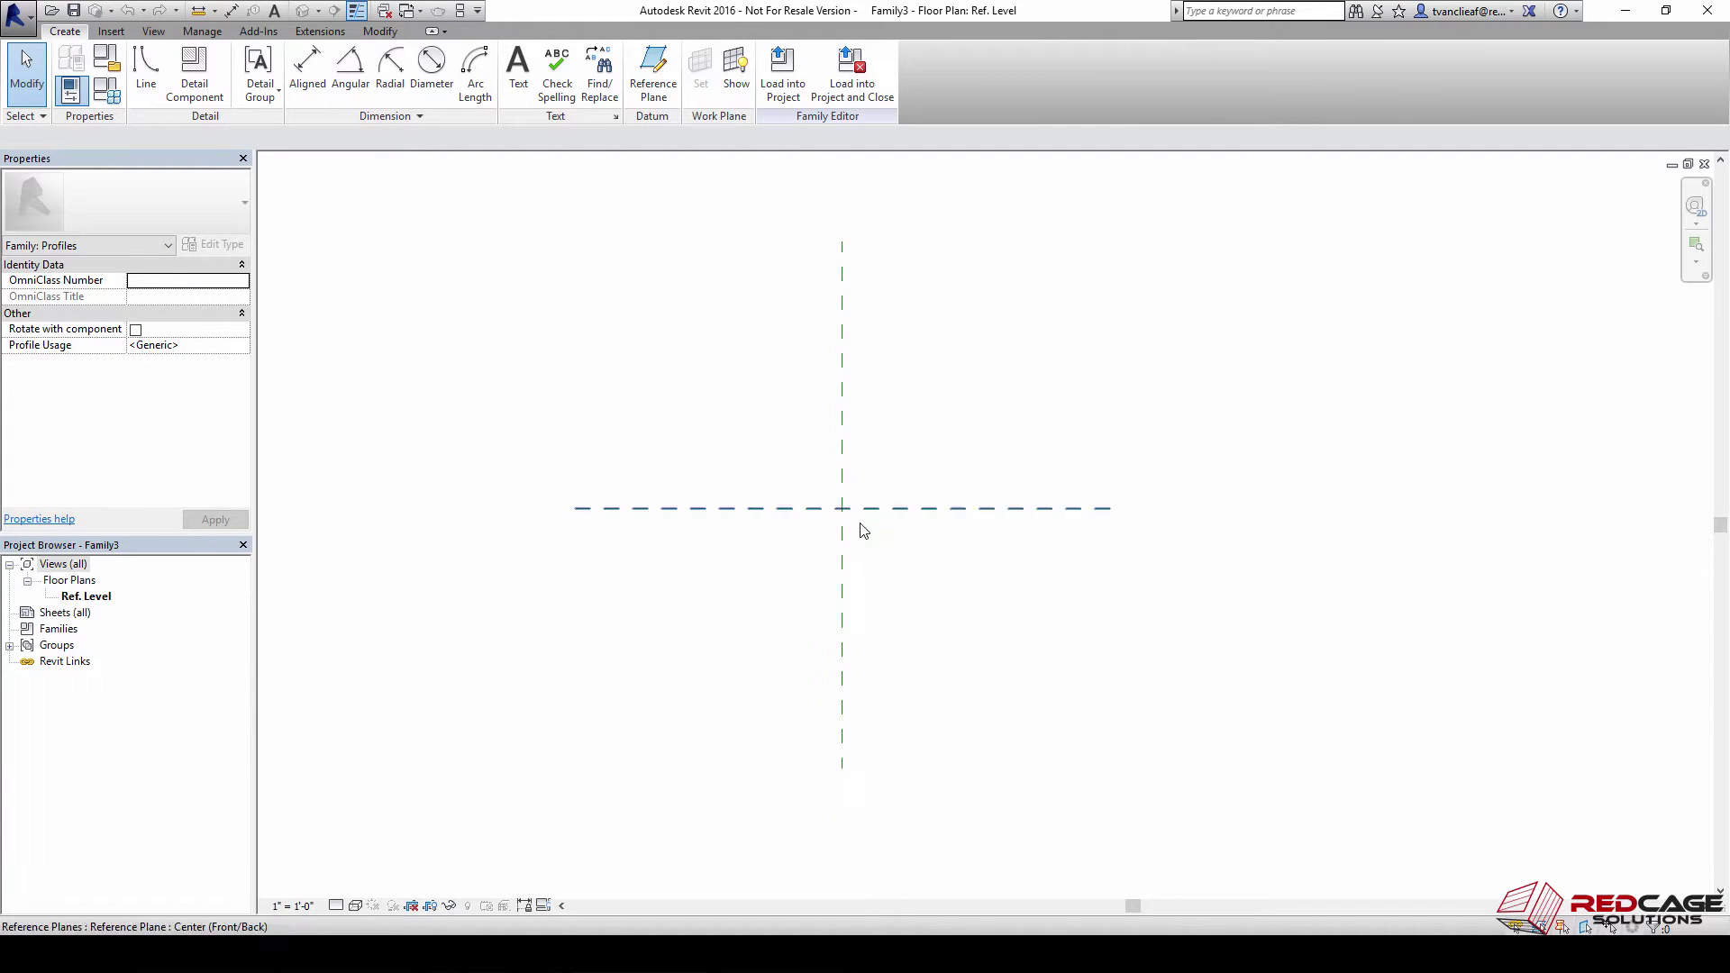
scroll(847, 517, up, 2)
scroll(823, 495, down, 1)
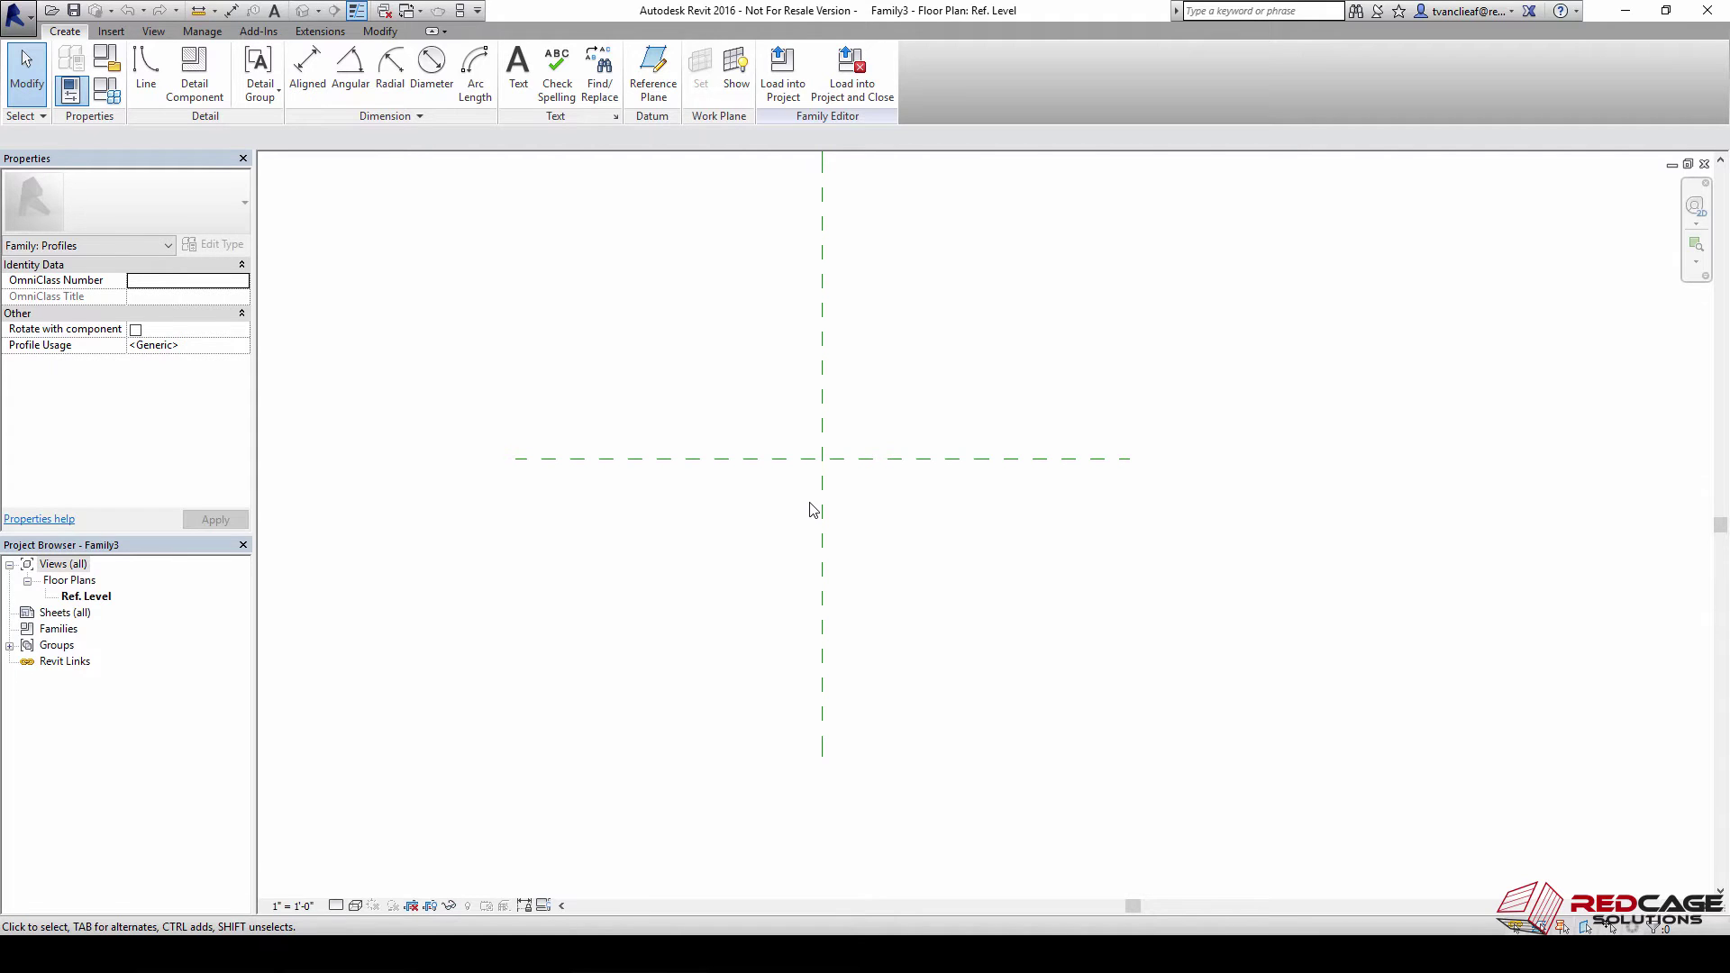
Add a reference plane 1 1/2" left of the vertical centre plane using Pick Lines
click(667, 81)
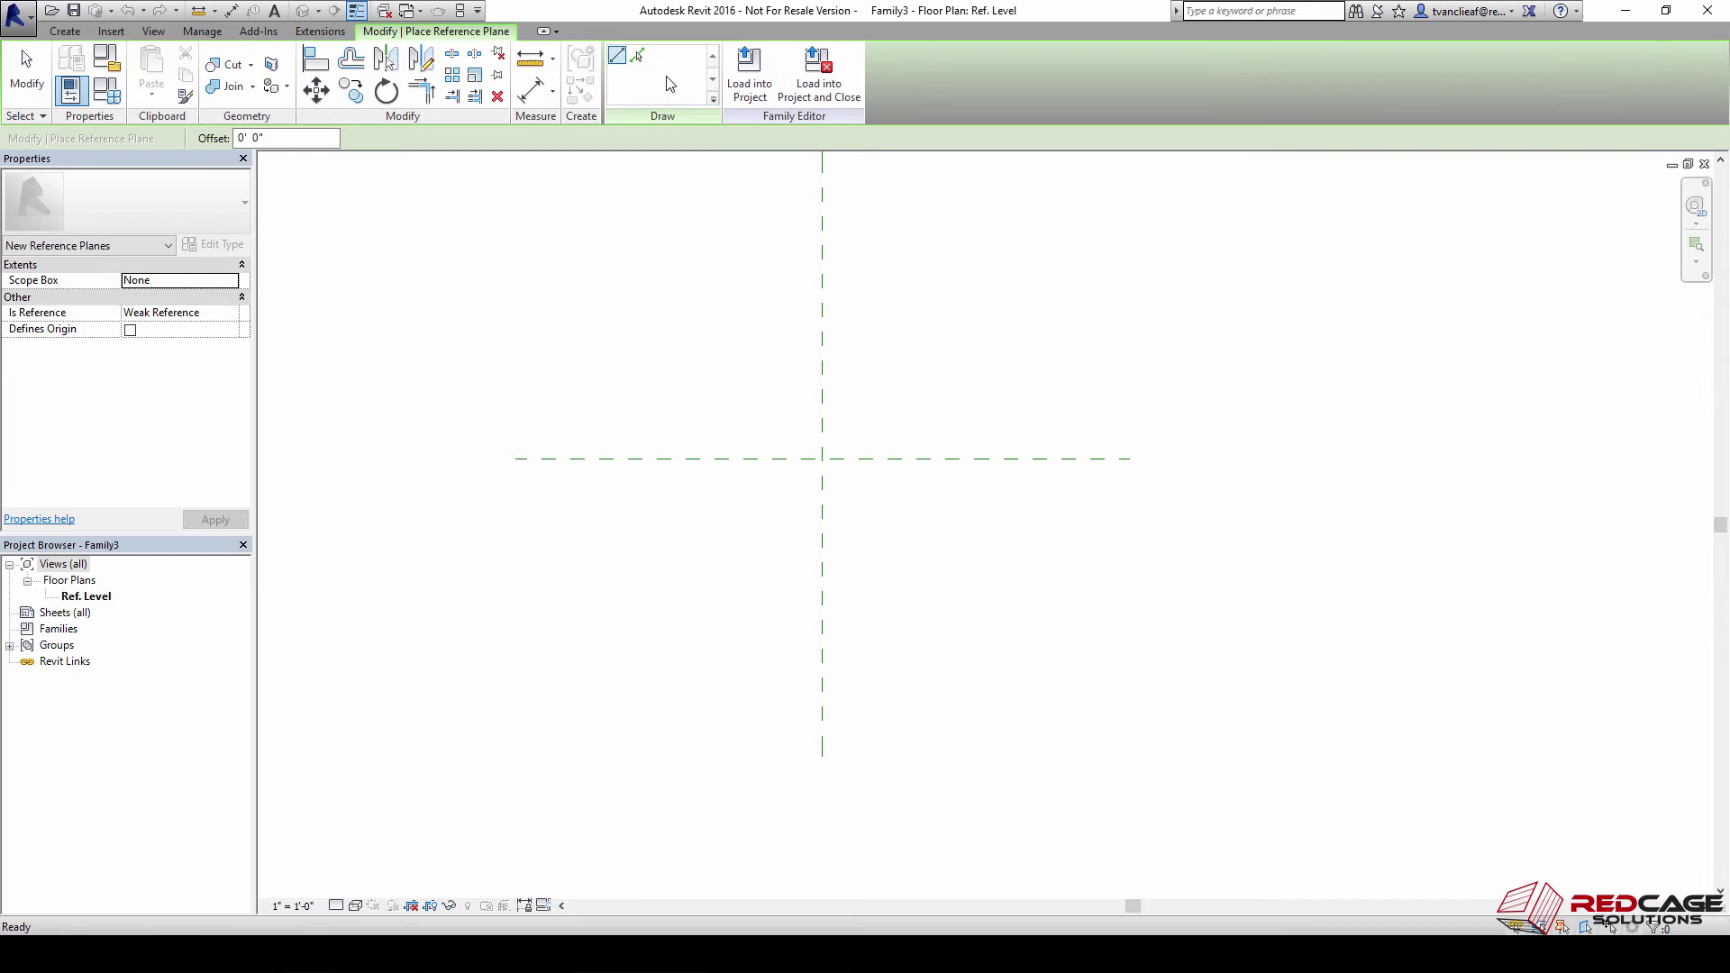
click(637, 57)
click(259, 137)
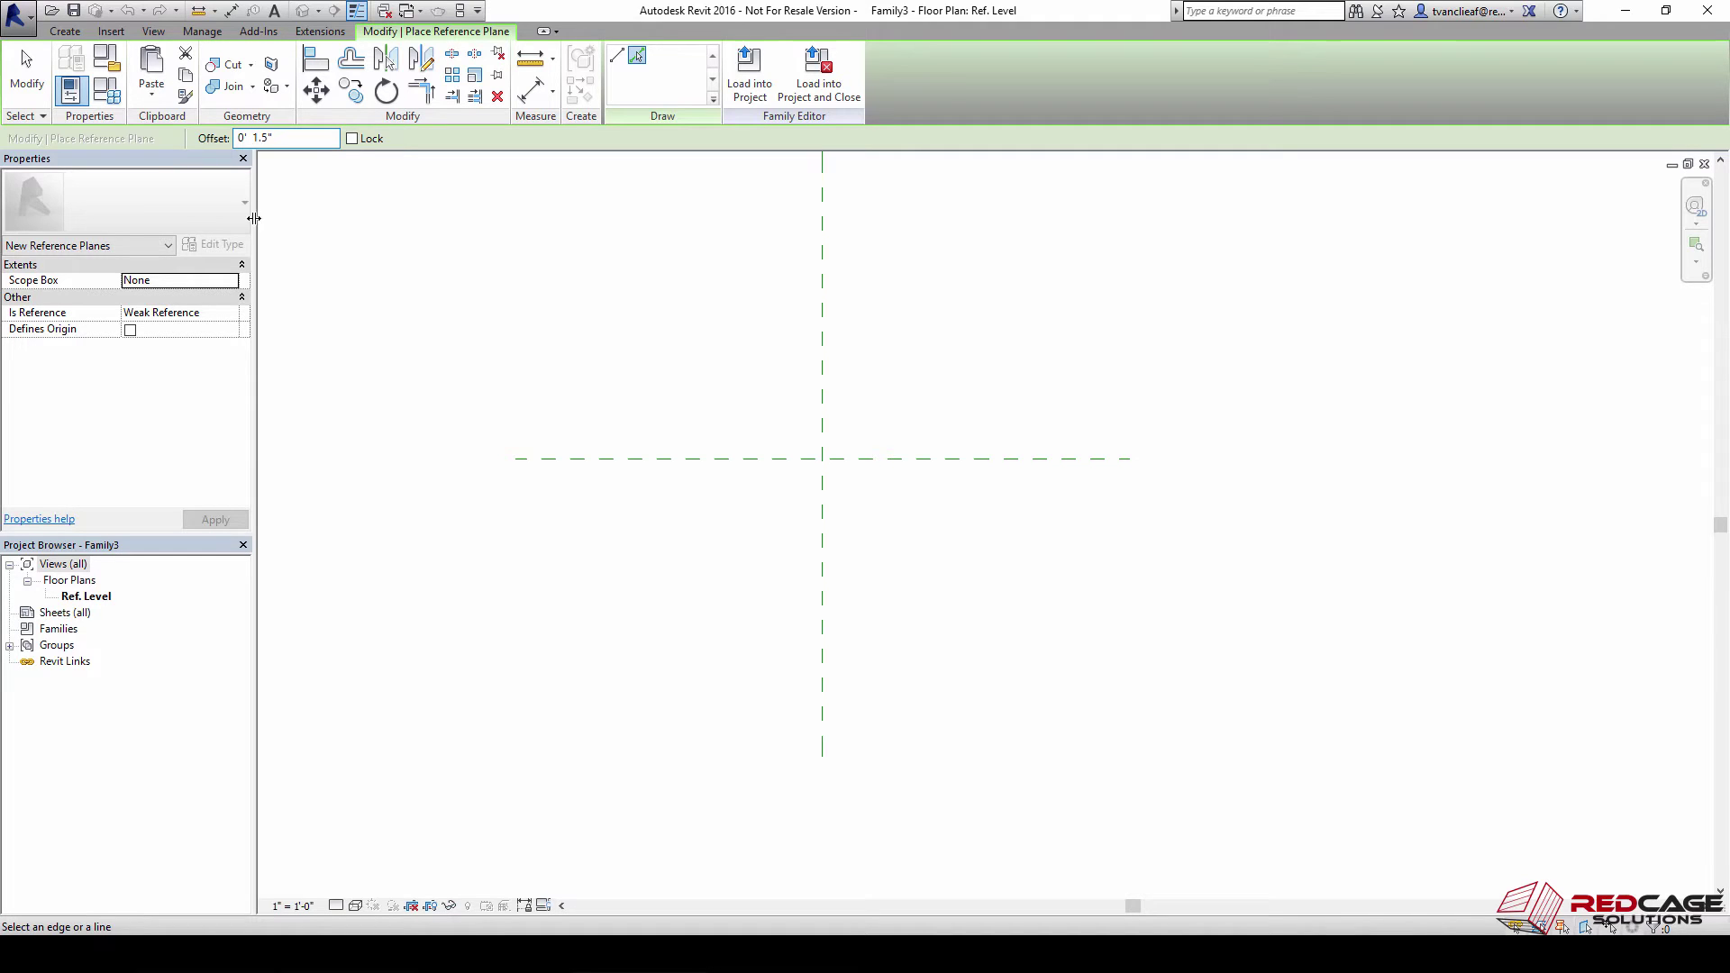
click(821, 505)
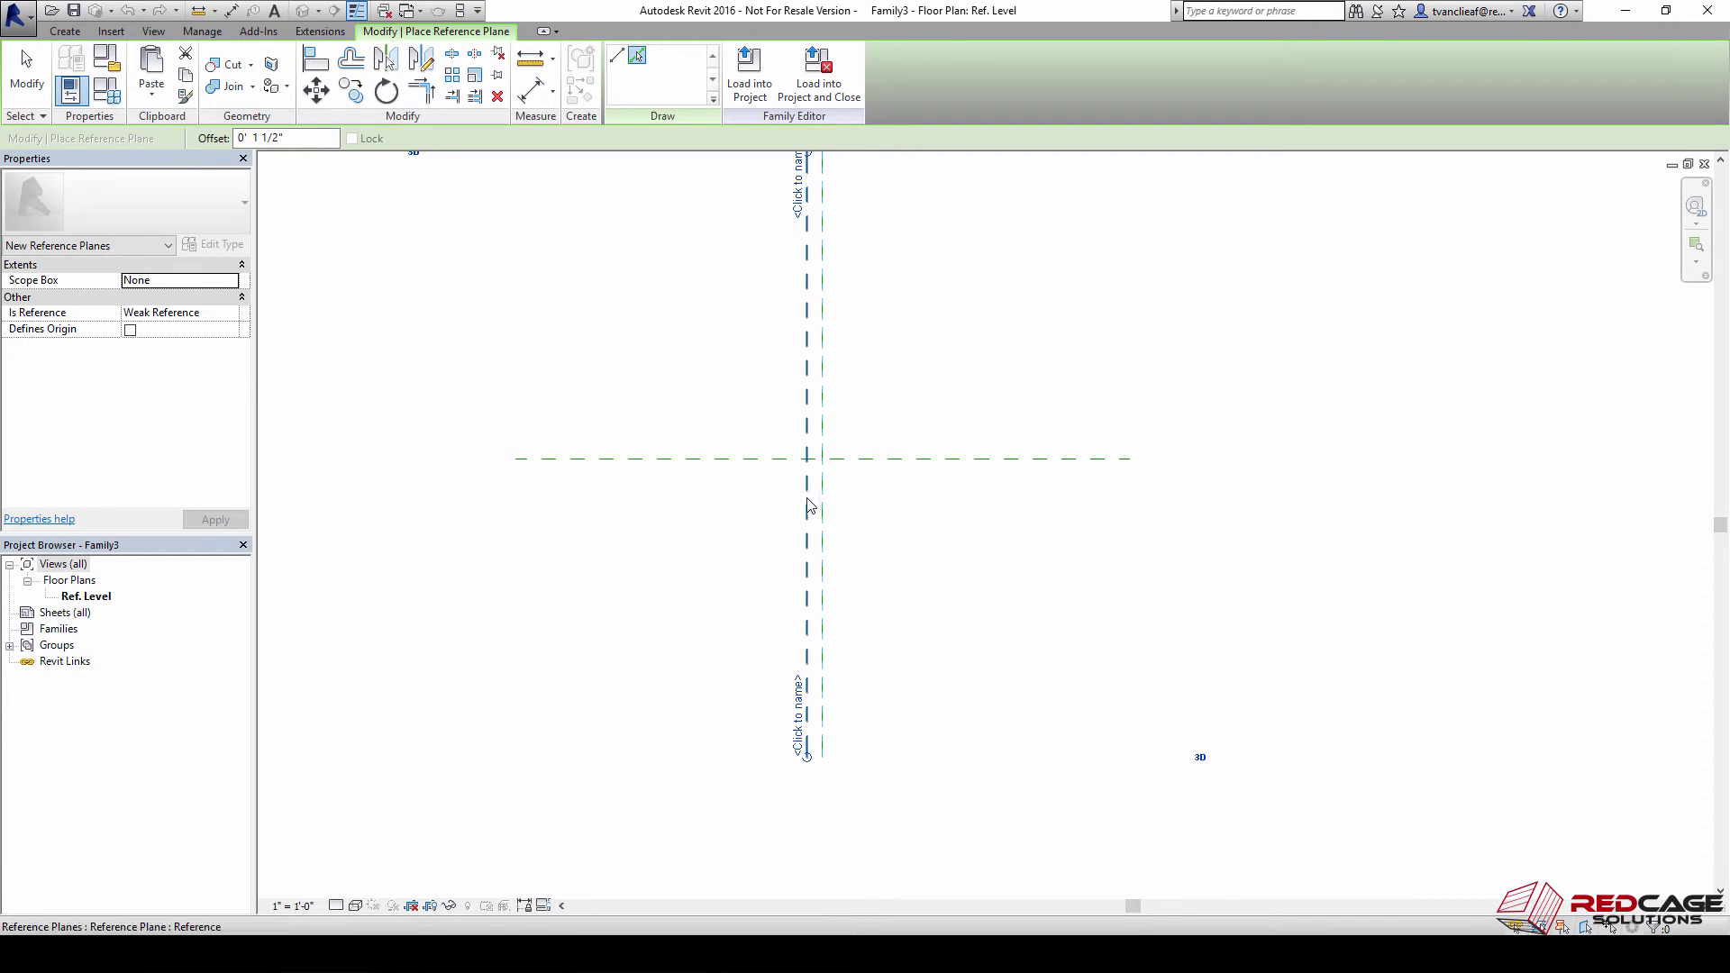
Change the offset and add two reference planes below the horizontal centre plane
double_click(257, 138)
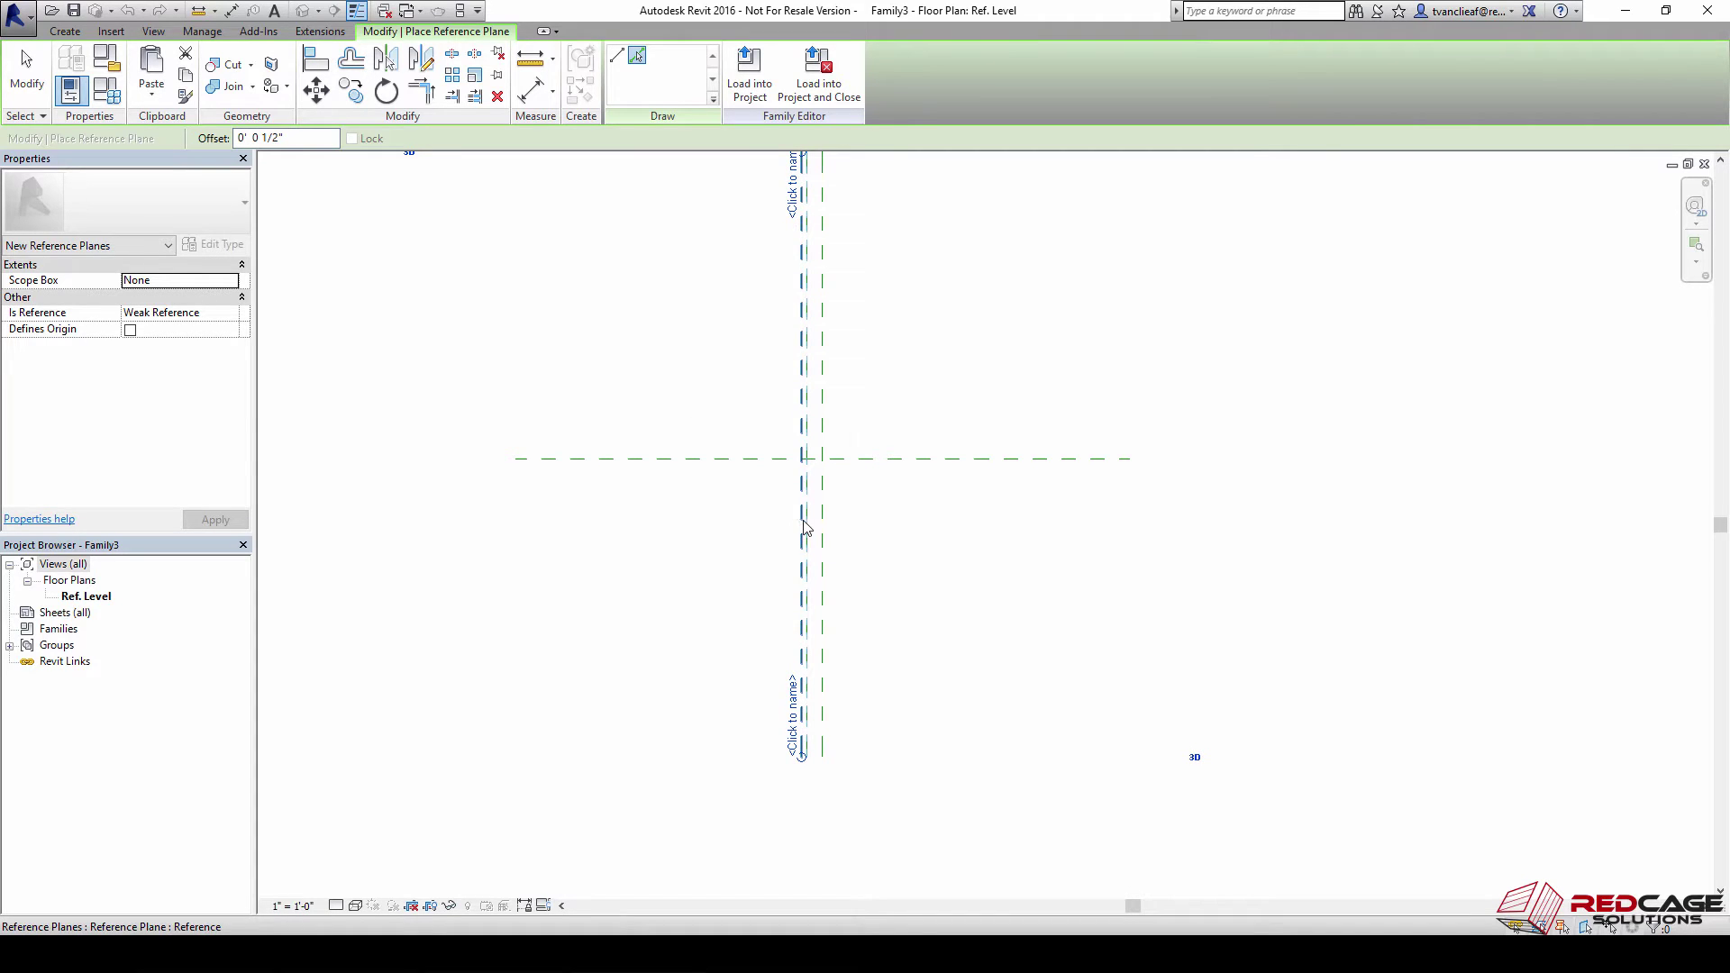
double_click(256, 138)
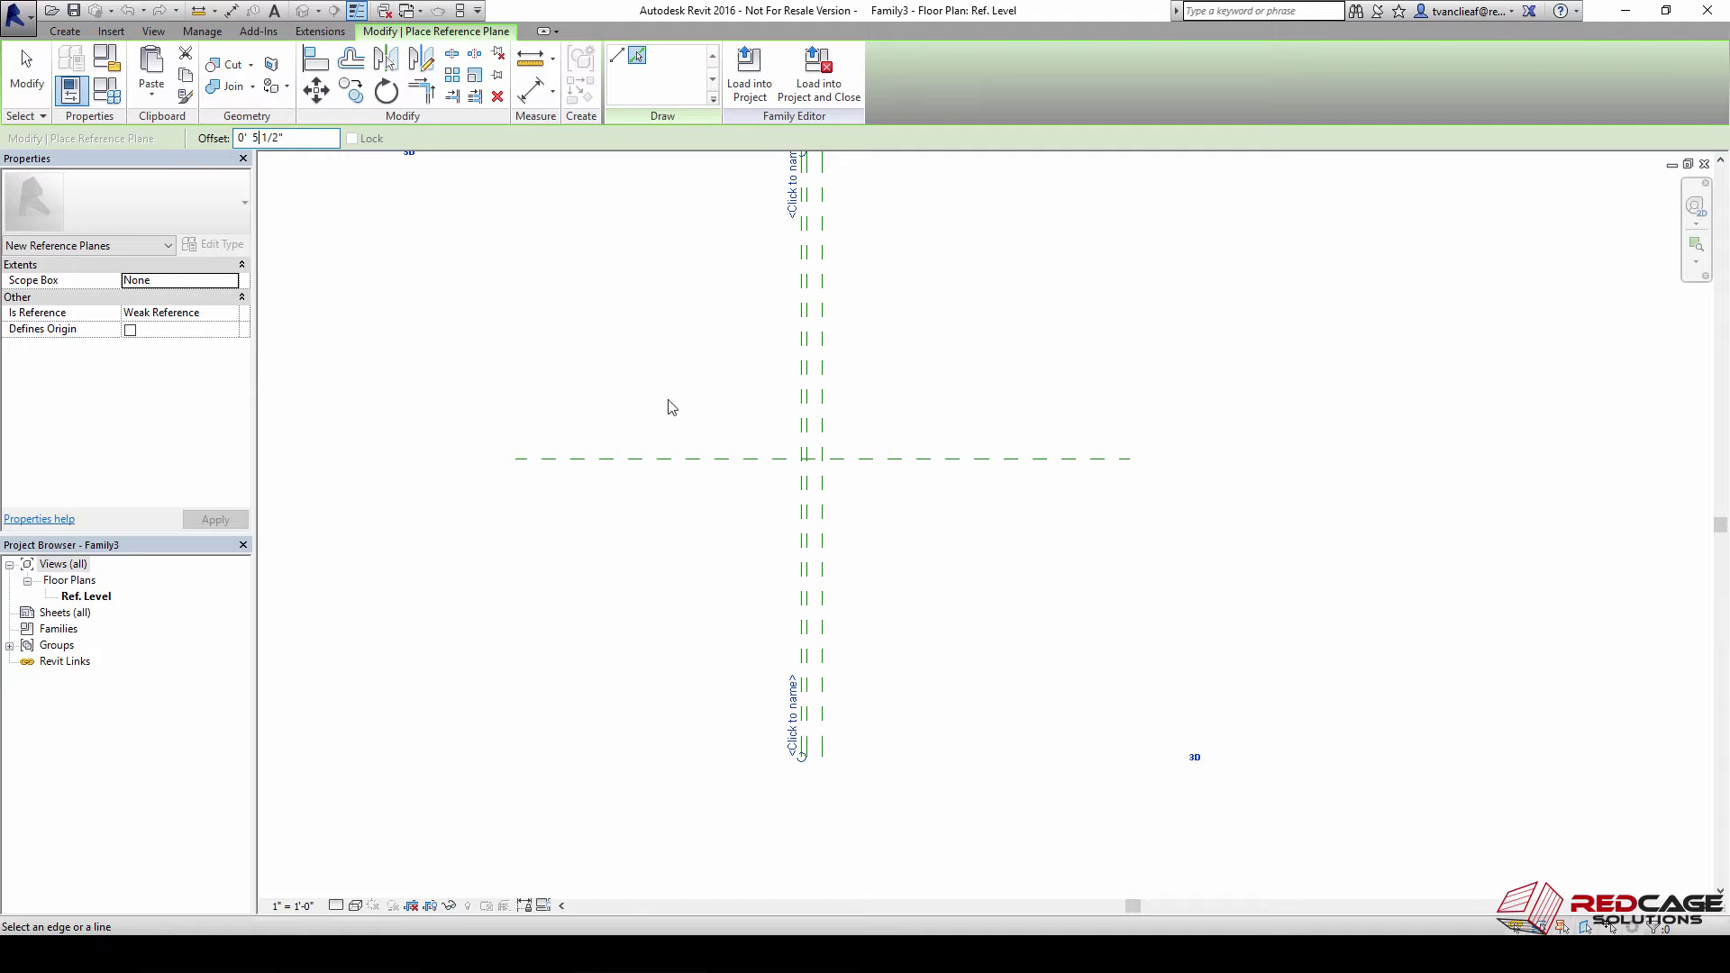
click(762, 470)
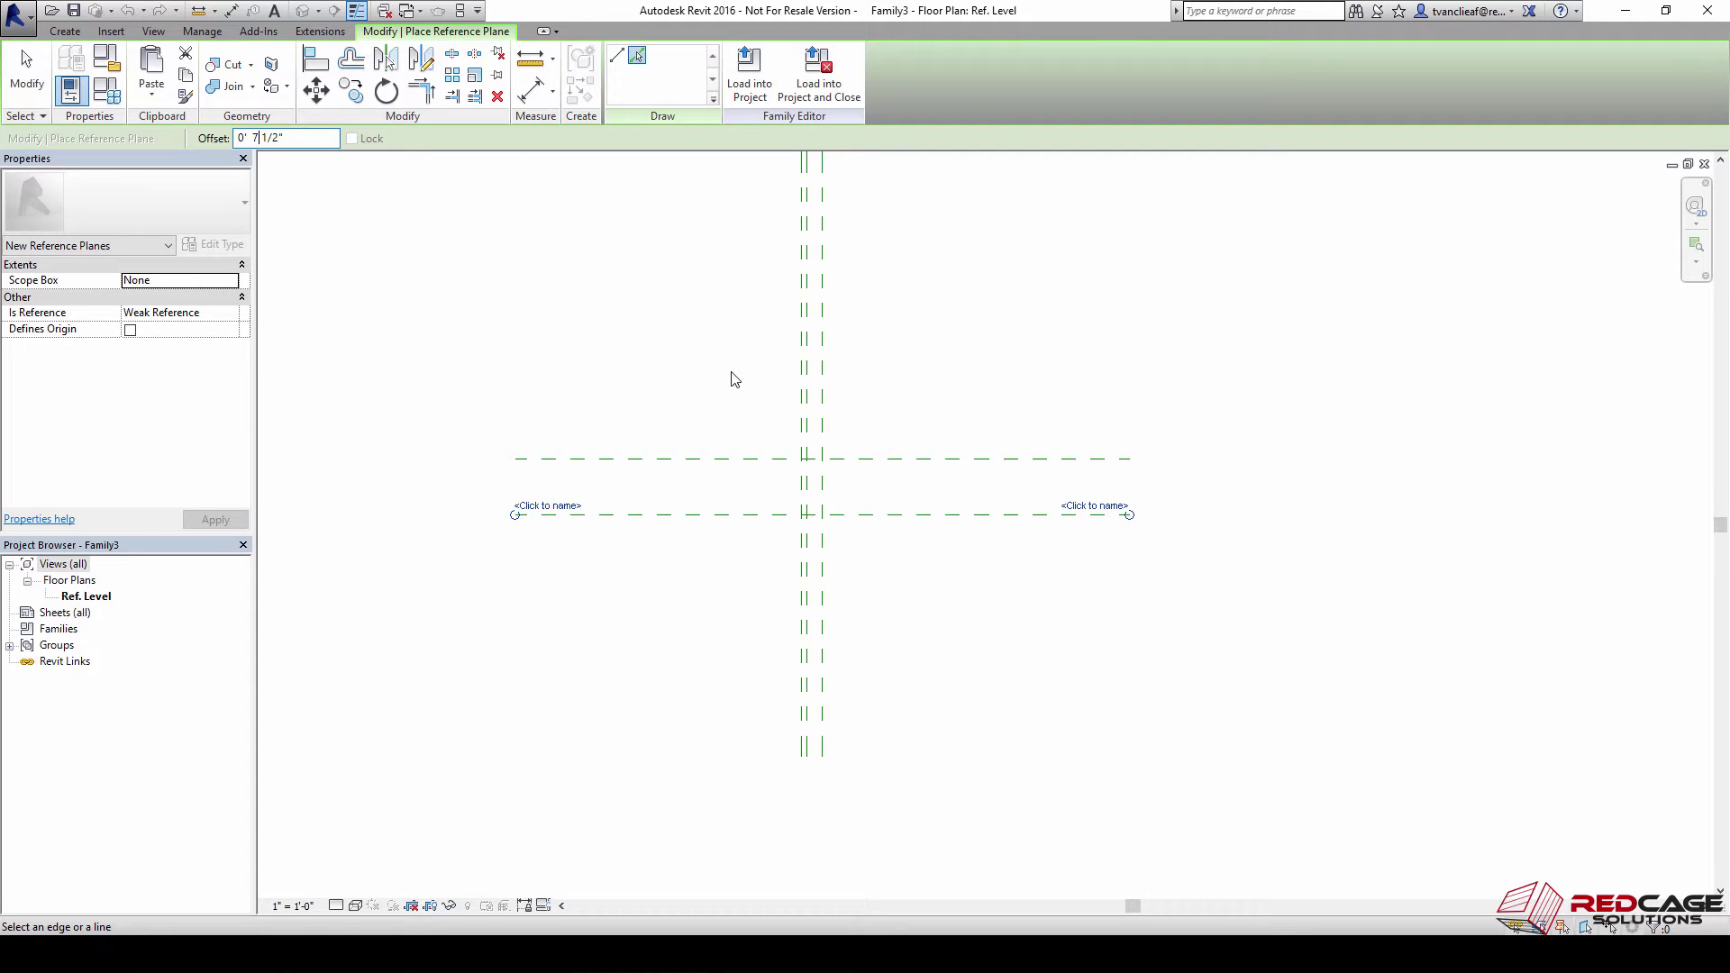
click(745, 469)
key(Escape)
key(Escape)
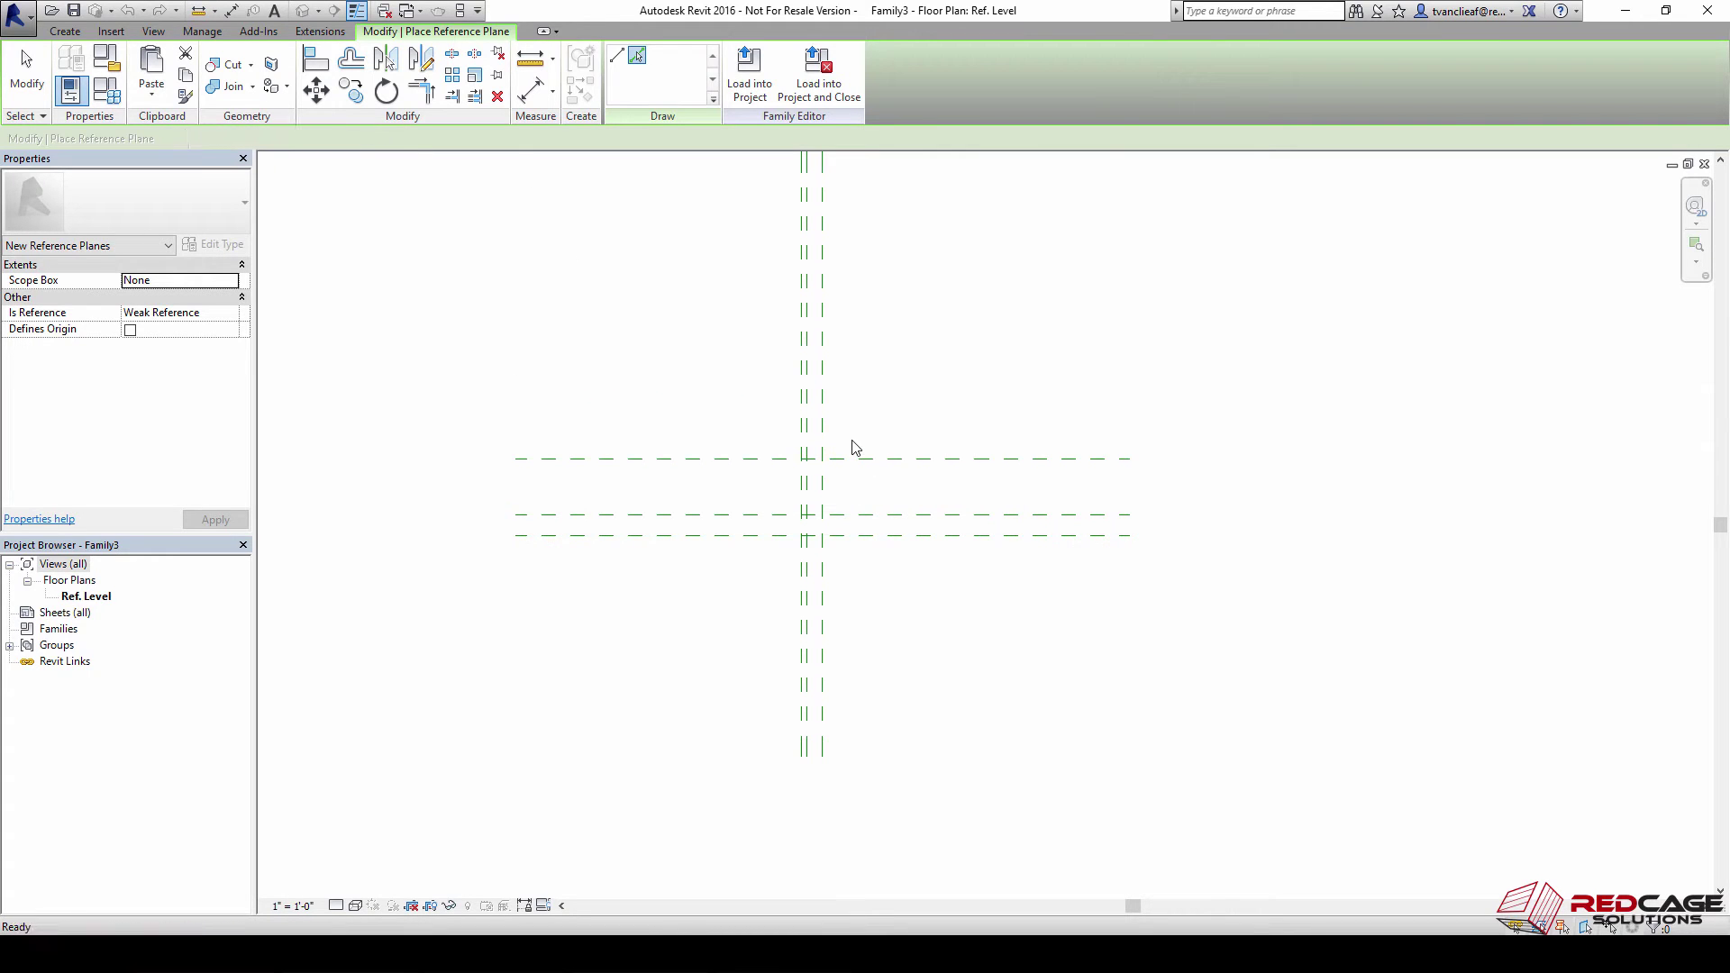
Zoom in and dimension the horizontal planes at 0' - 7 1/2" and 0' - 5 1/2"
key(z)
key(r)
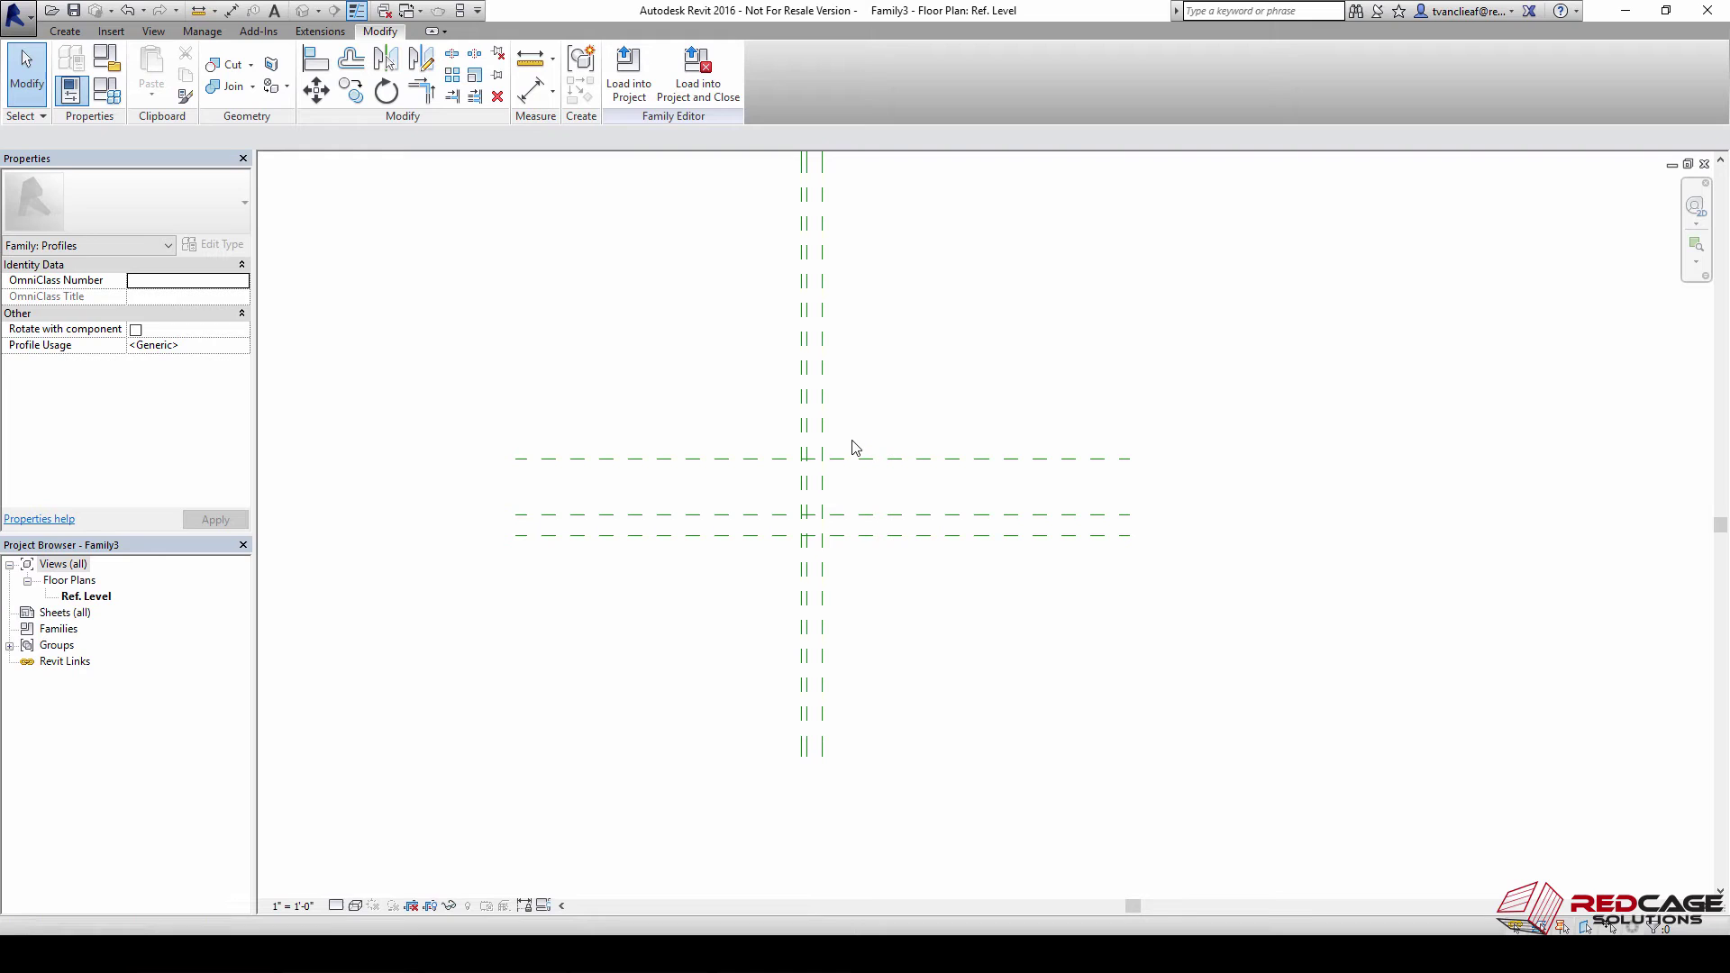
drag(707, 404, 915, 629)
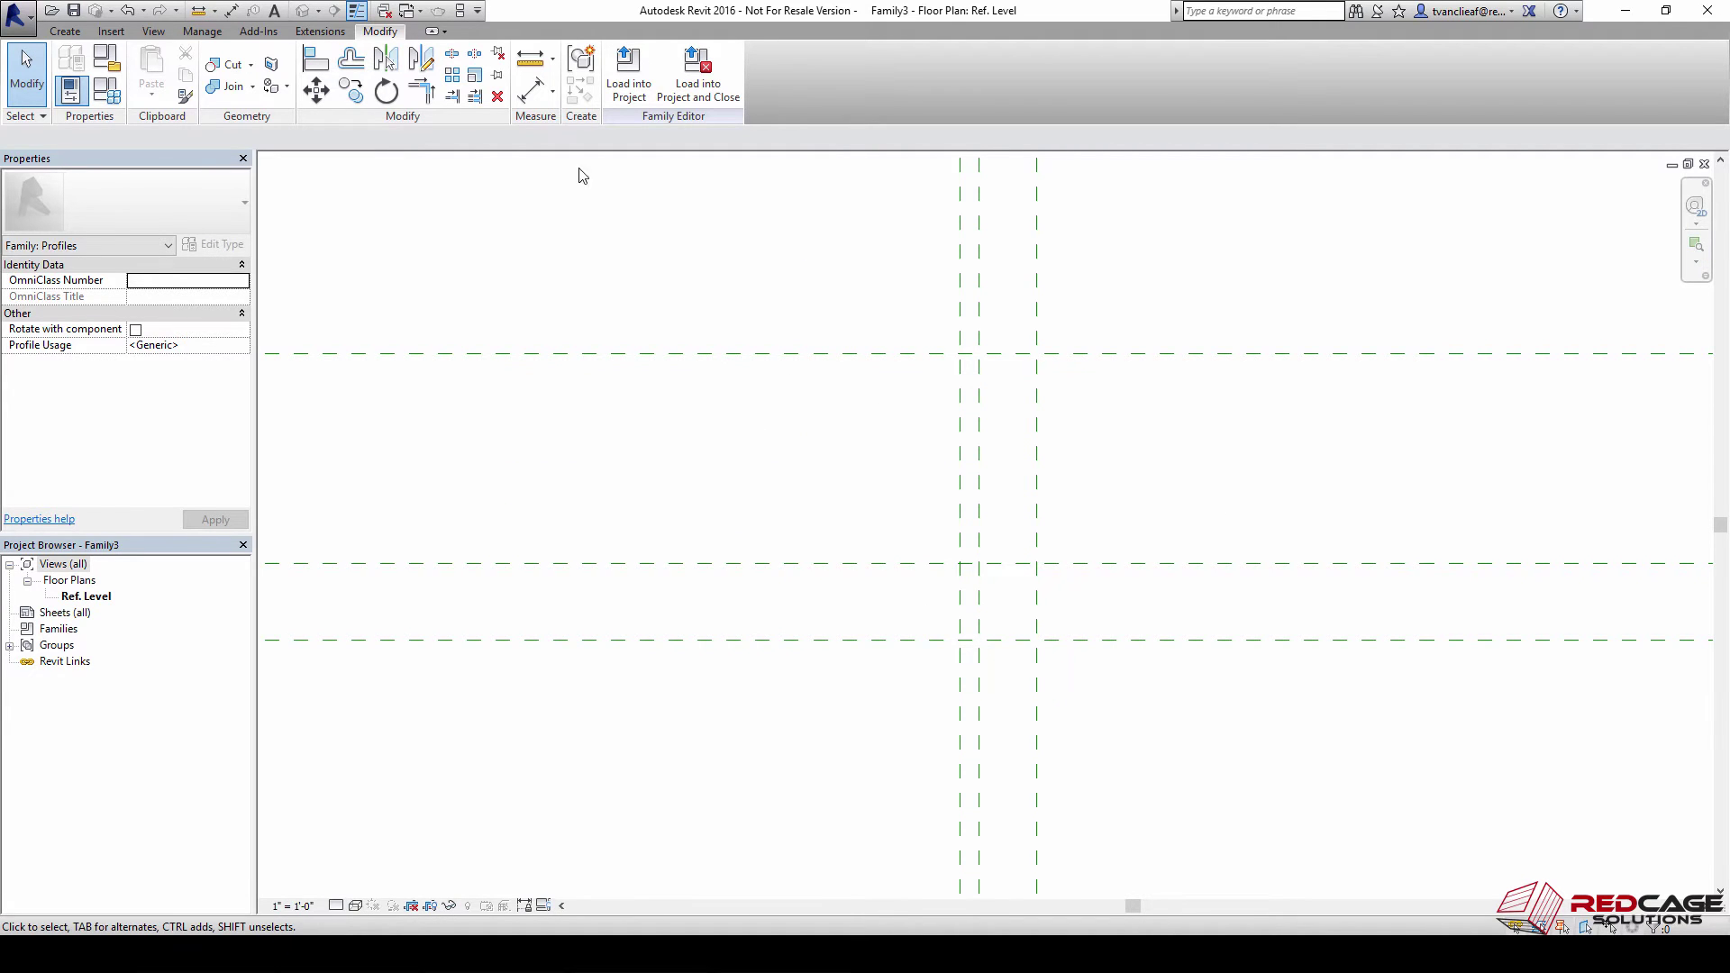
click(533, 92)
click(463, 355)
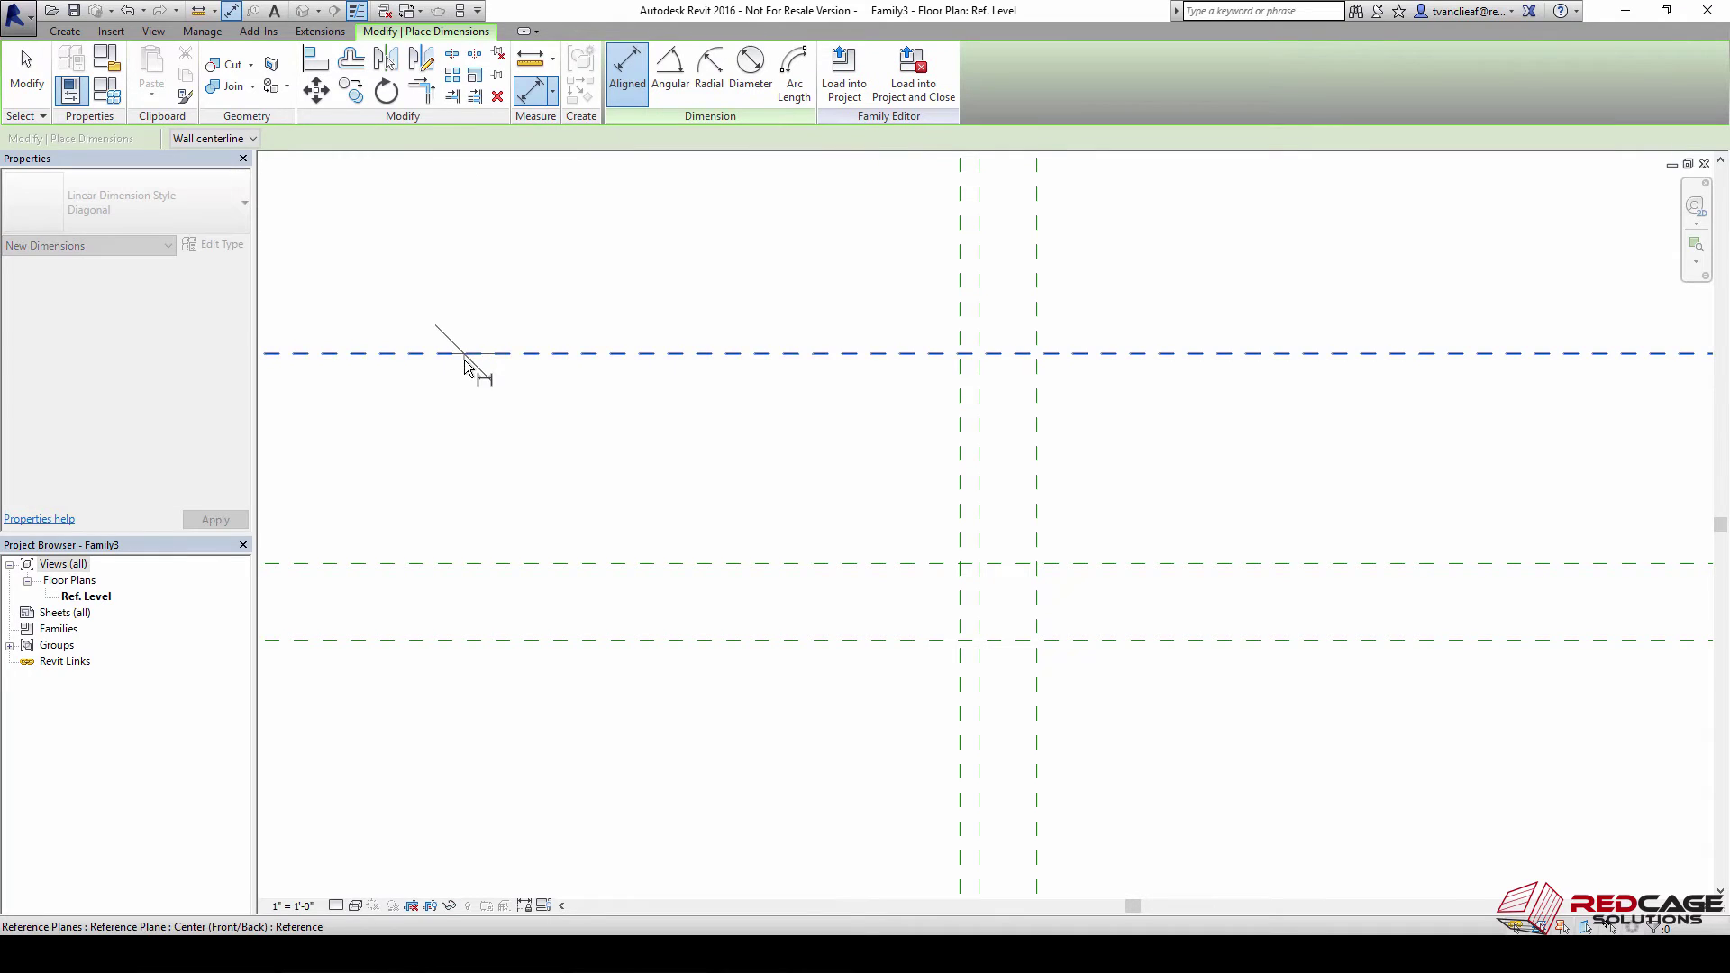
click(420, 639)
click(396, 602)
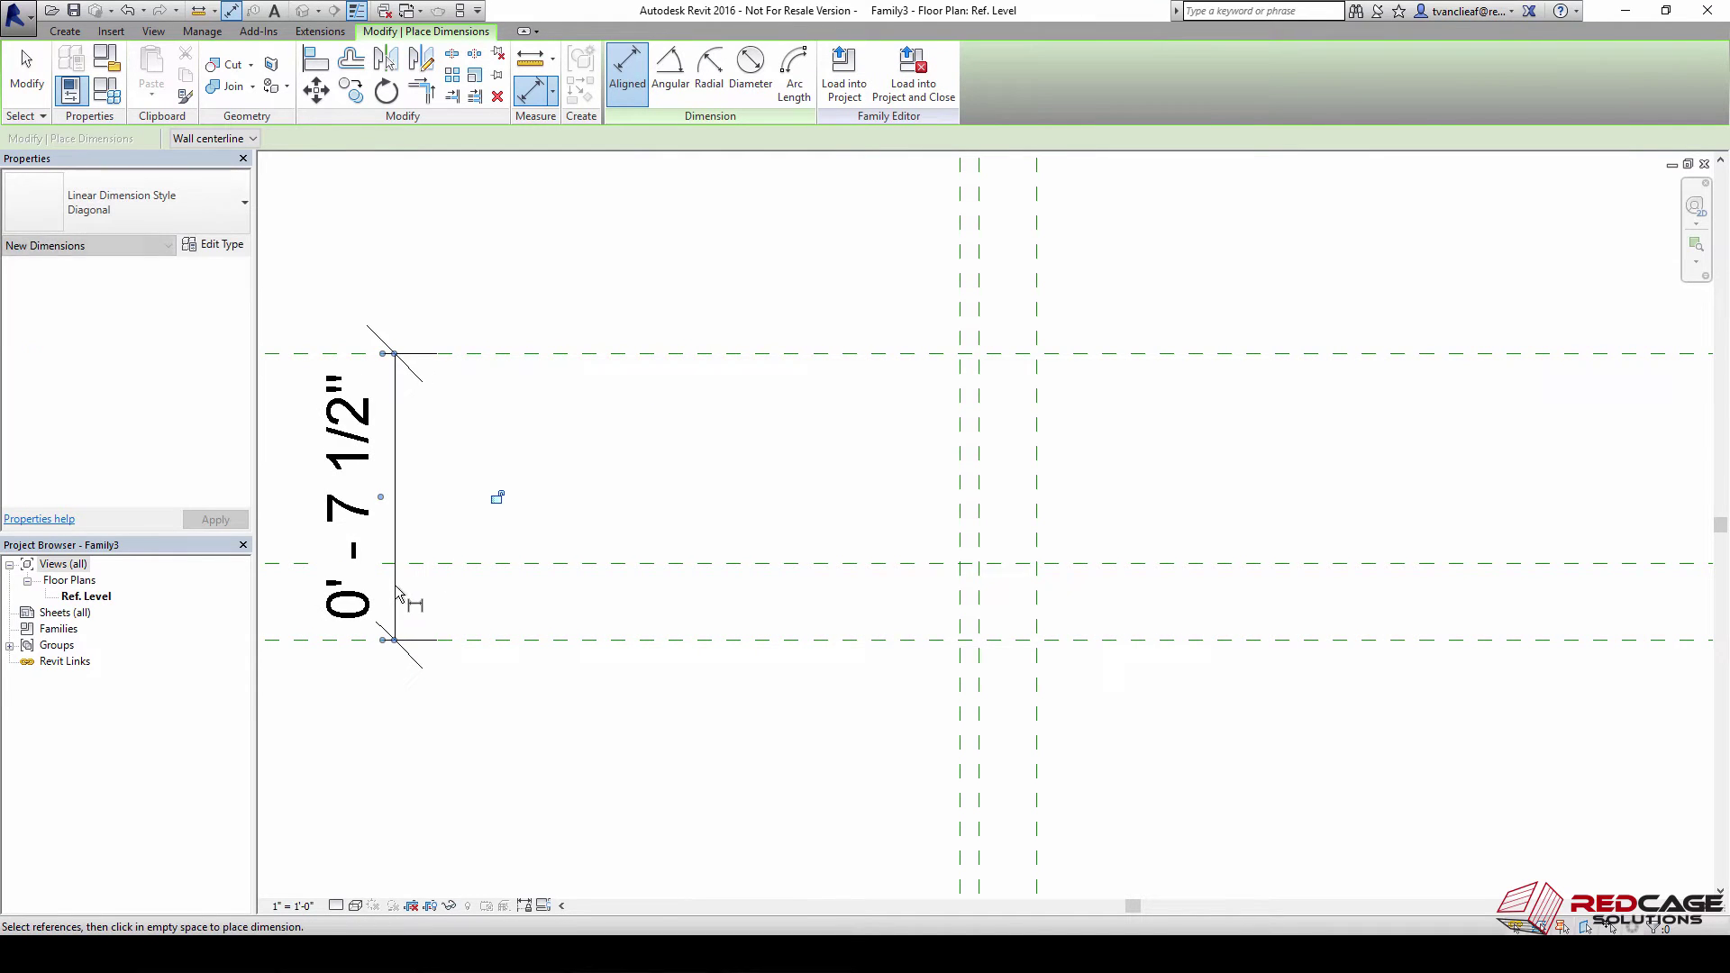
click(536, 358)
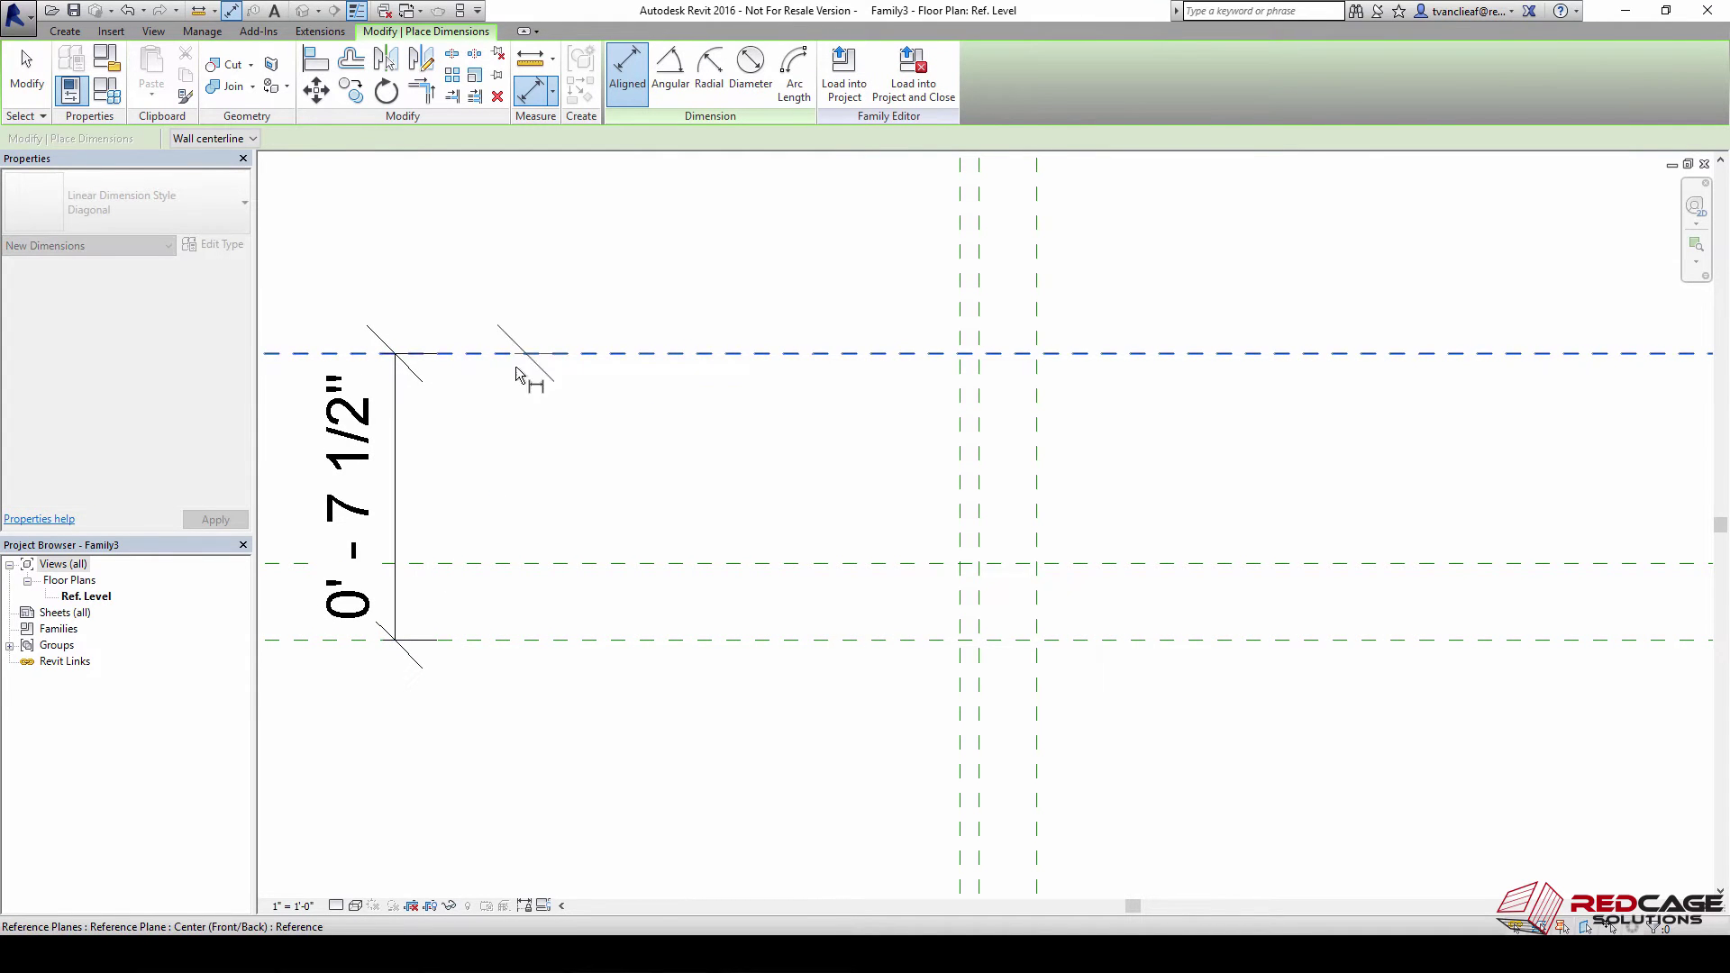
click(484, 564)
click(512, 550)
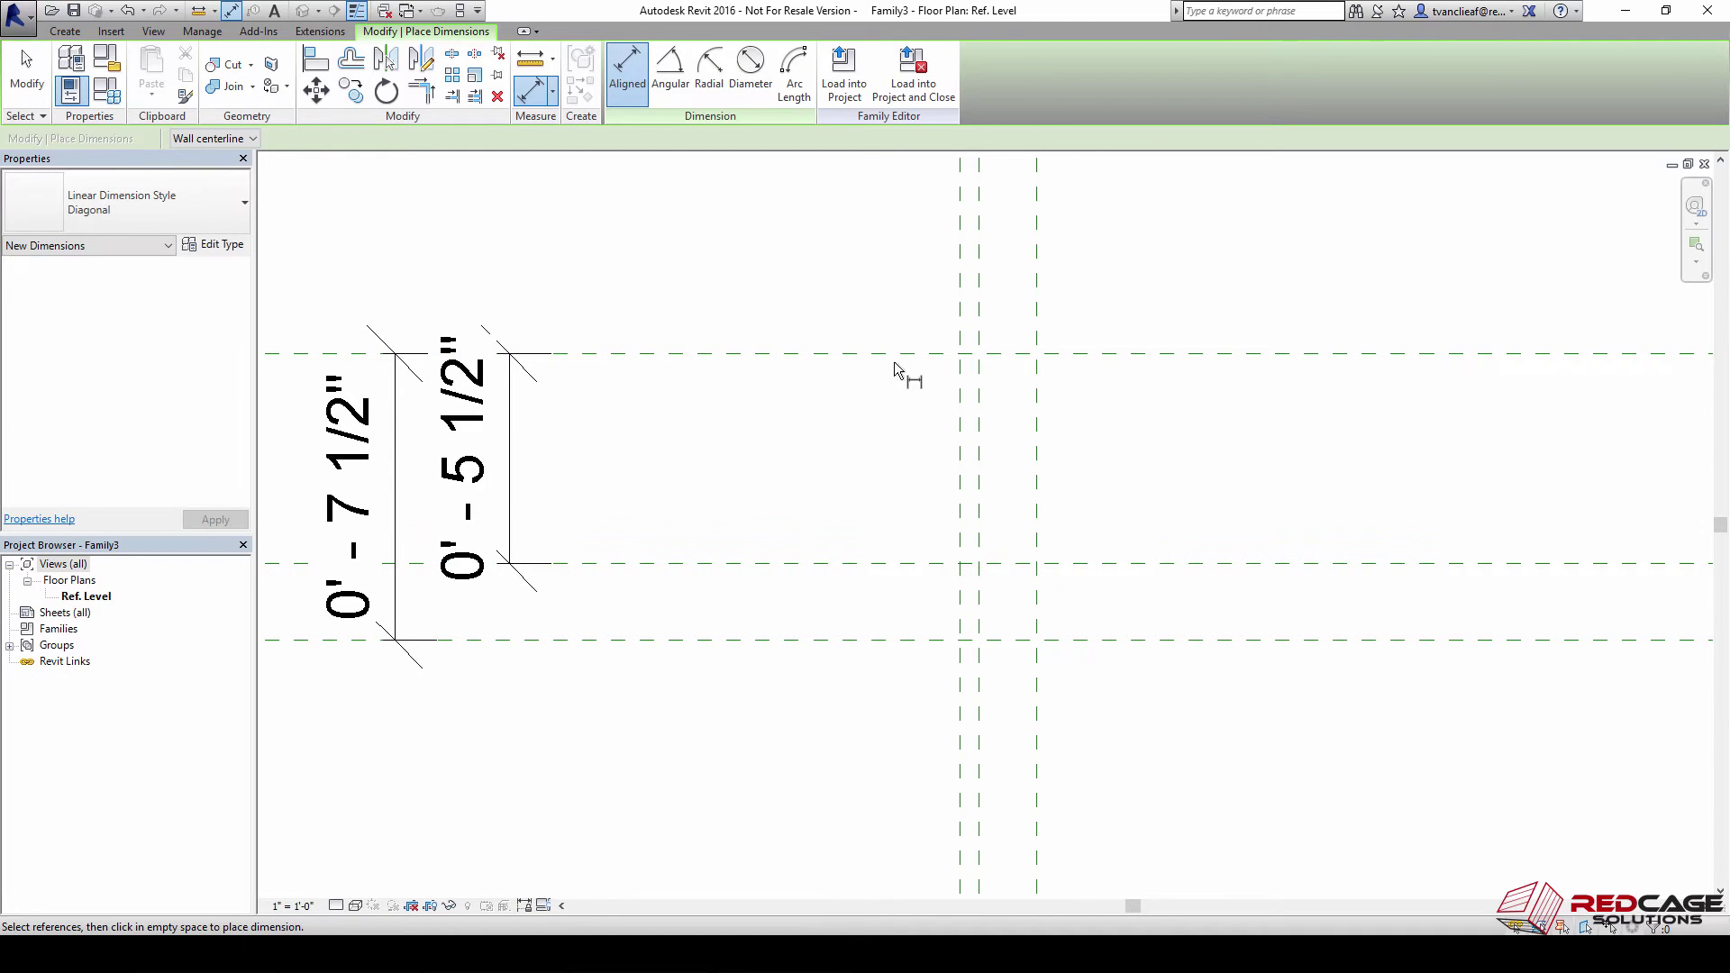
Dimension the vertical planes near the top at 0' - 1 1/2" and 0' - 0 1/2"
middle_drag(907, 371, 753, 699)
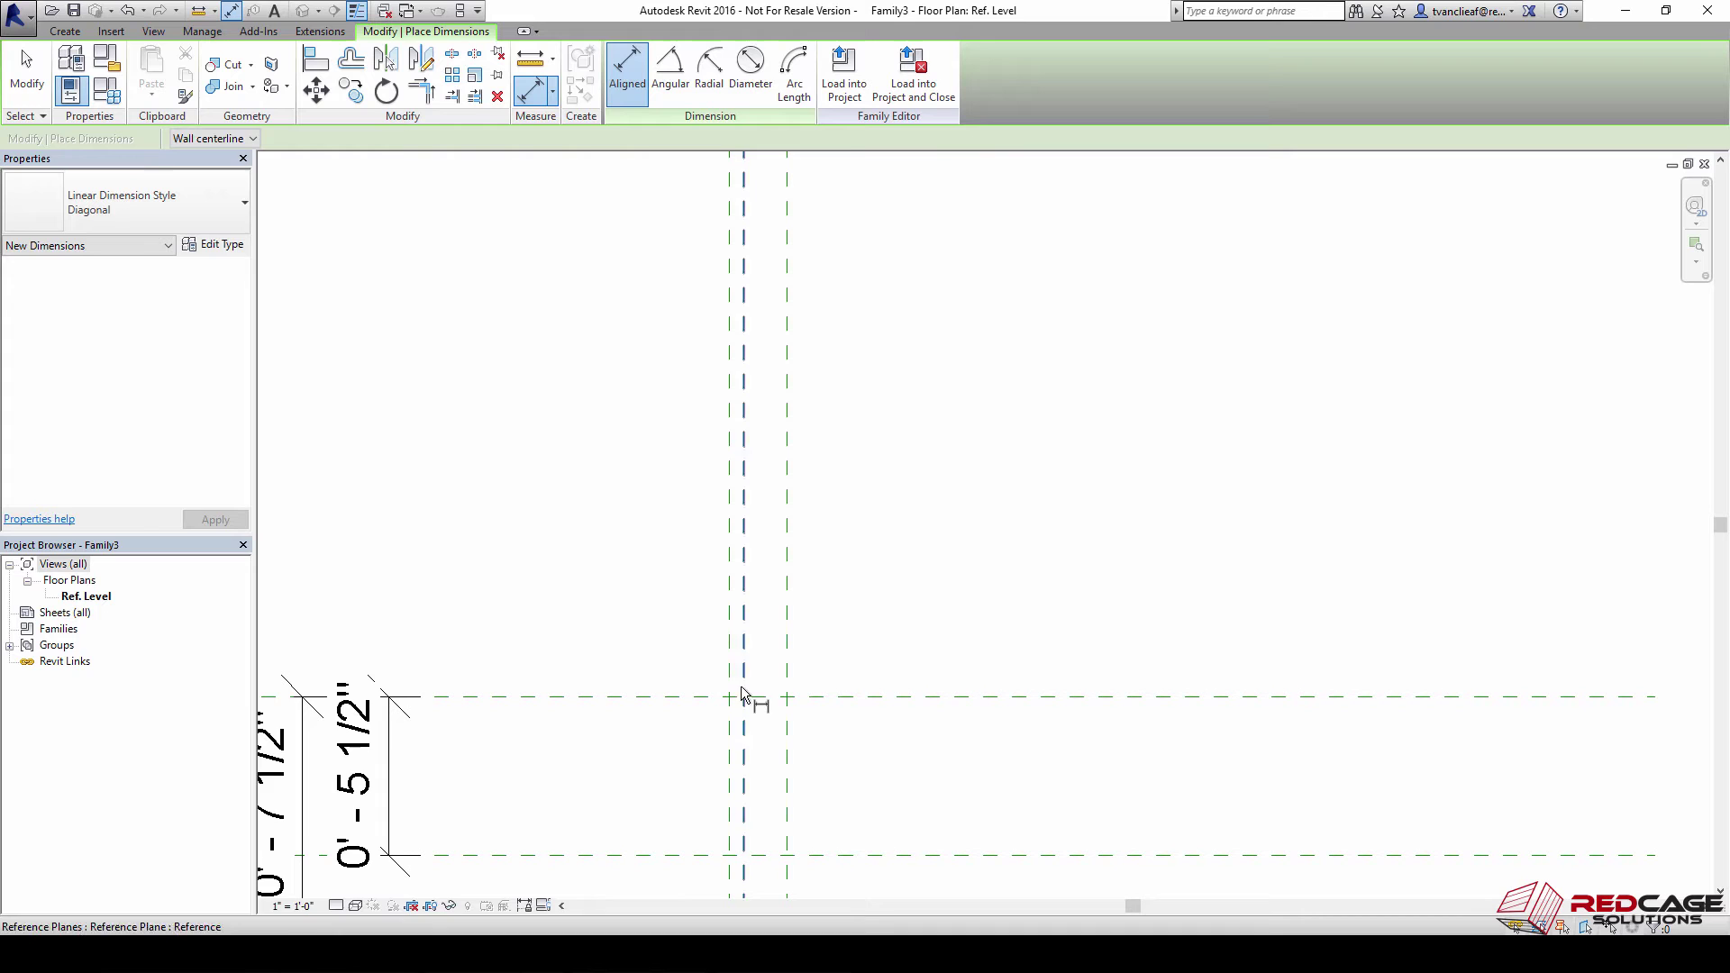
click(786, 347)
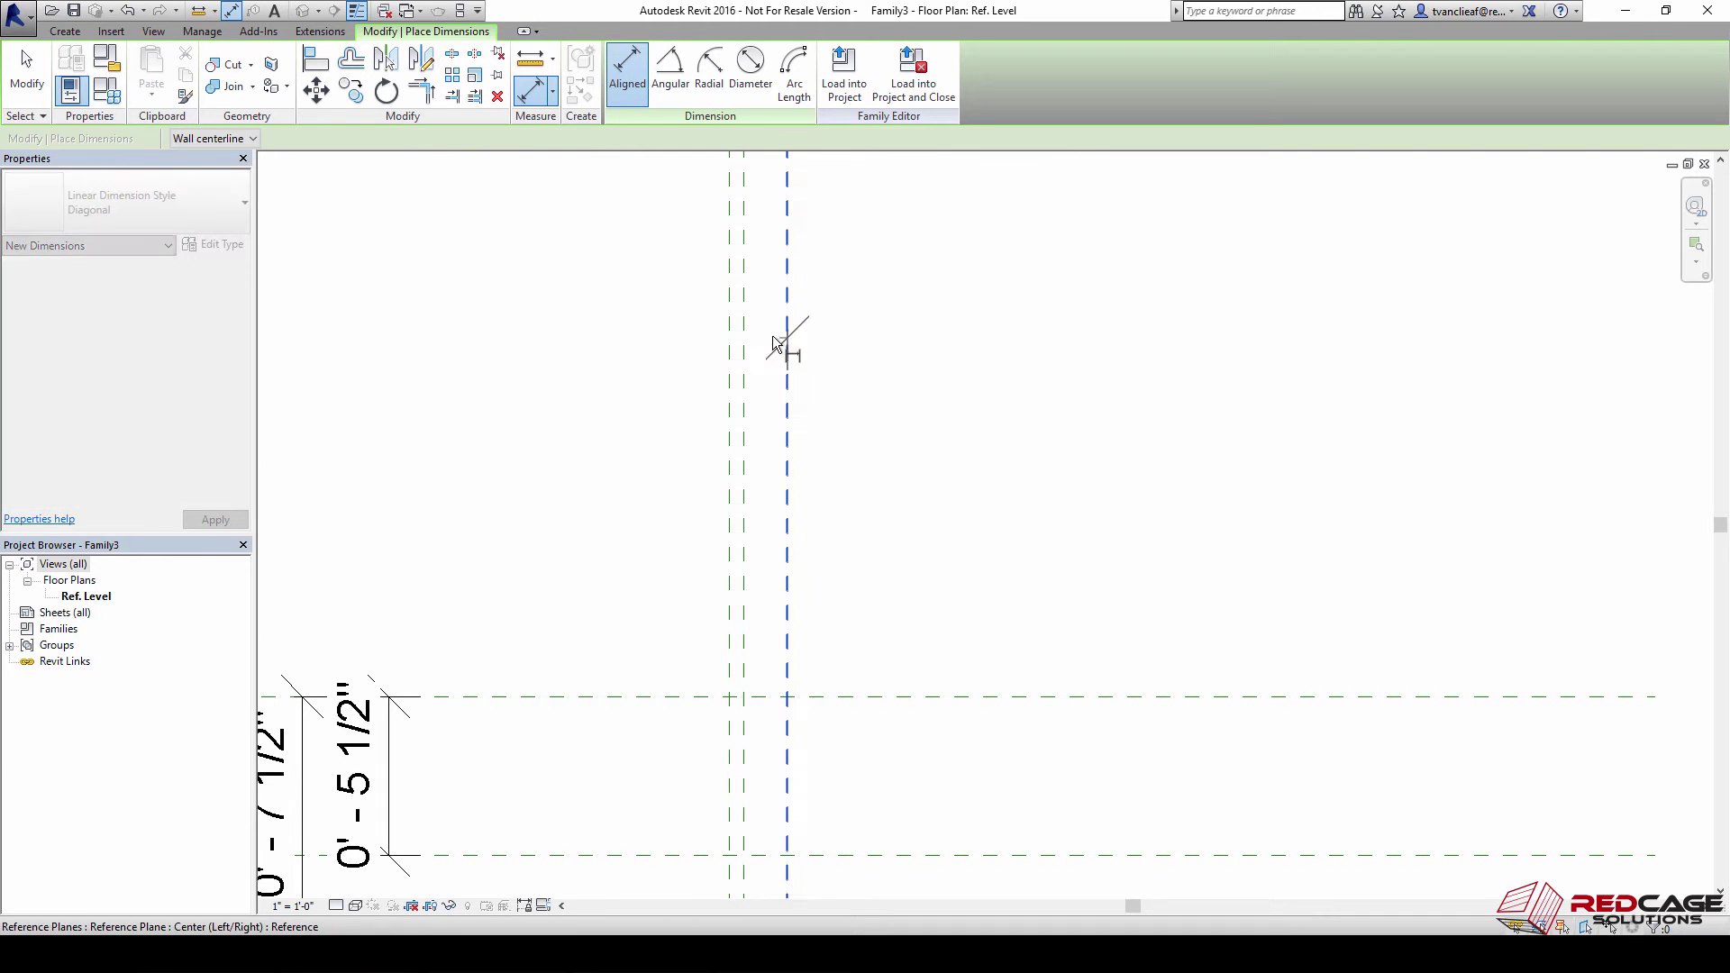
click(743, 335)
click(842, 313)
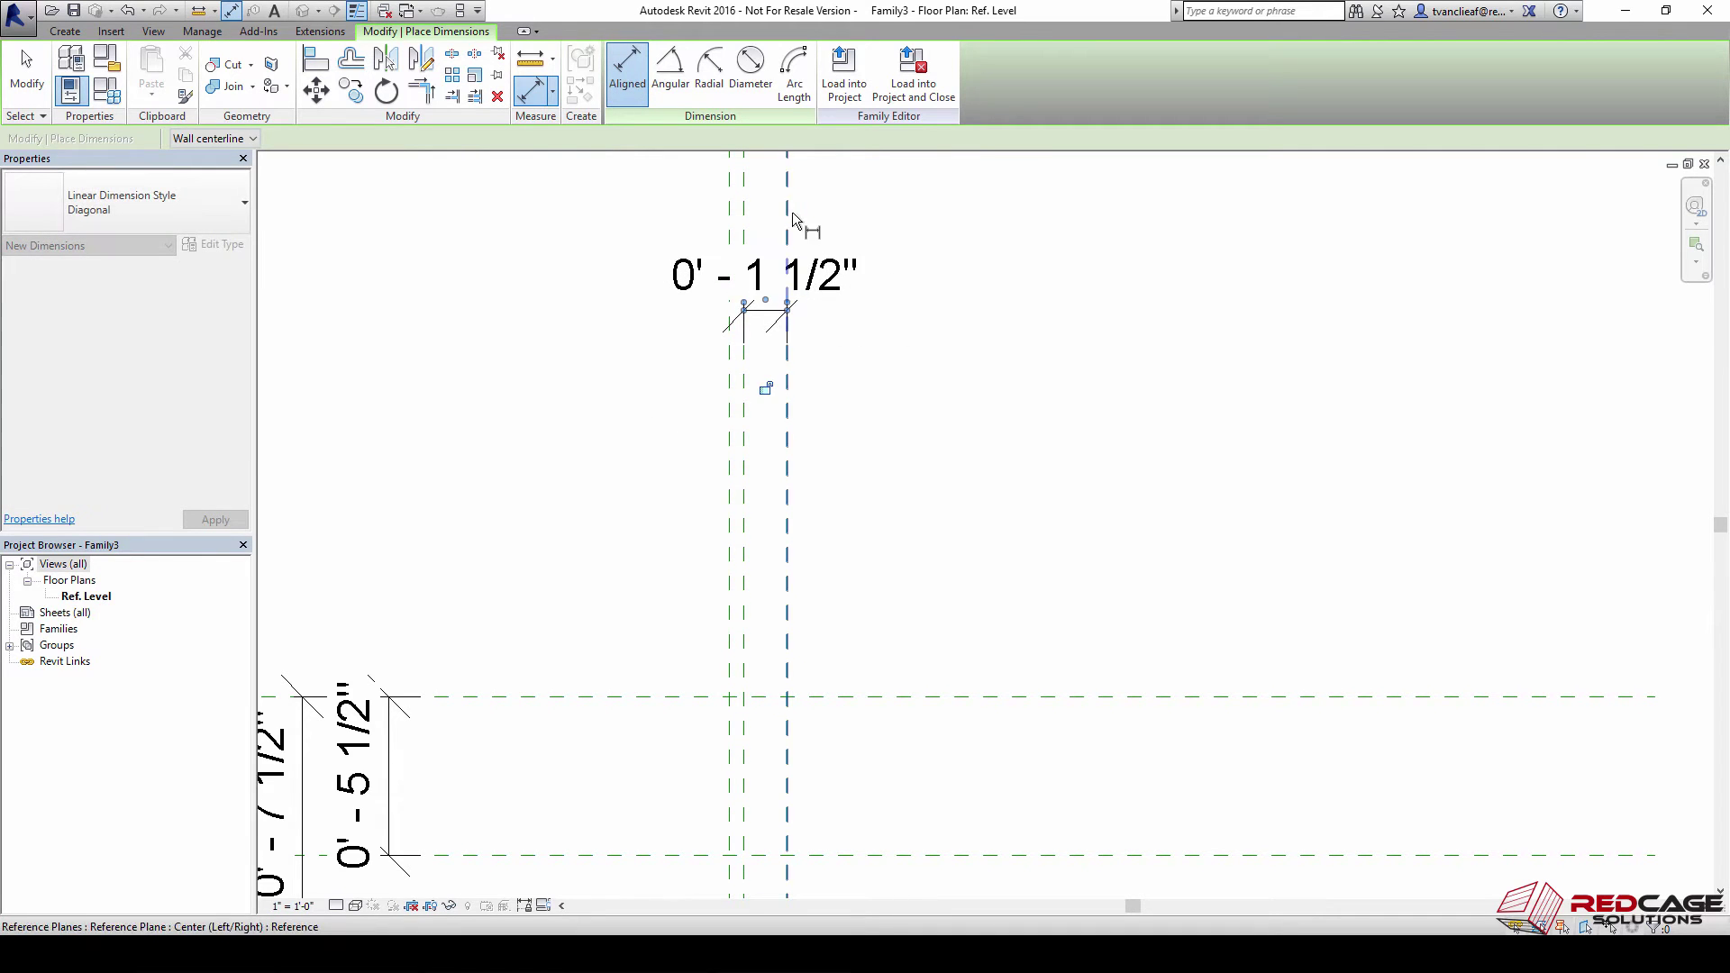
click(744, 221)
click(735, 225)
click(696, 214)
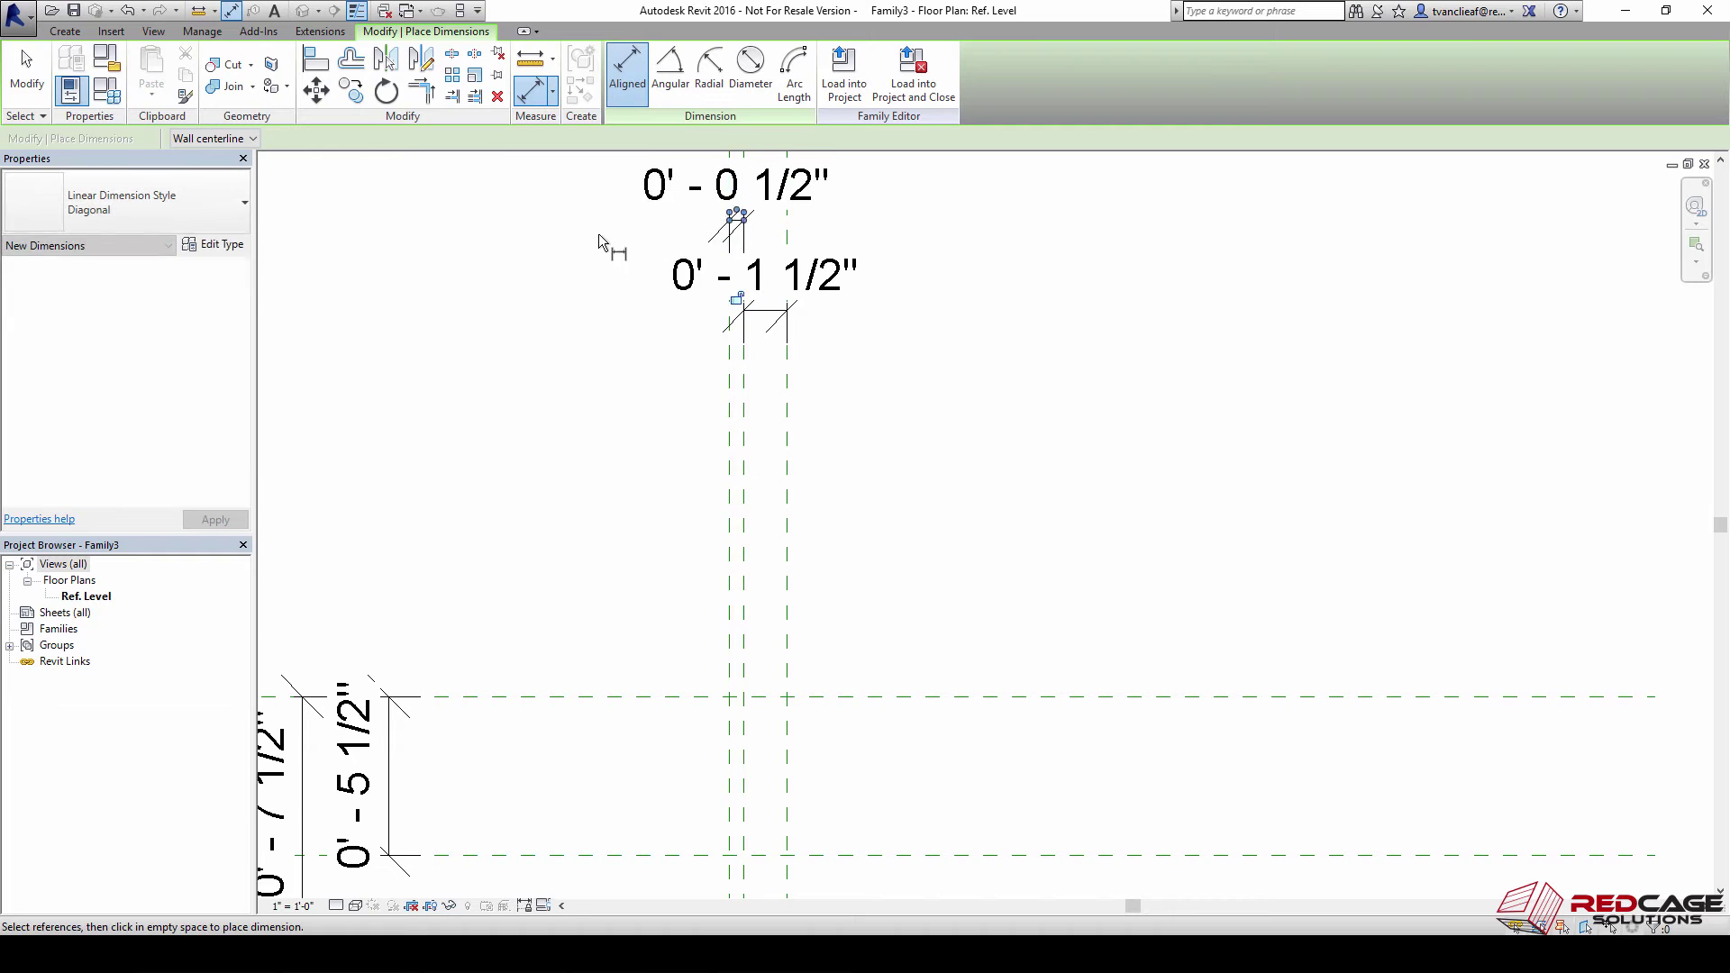
scroll(599, 234, down, 1)
middle_drag(627, 476, 858, 492)
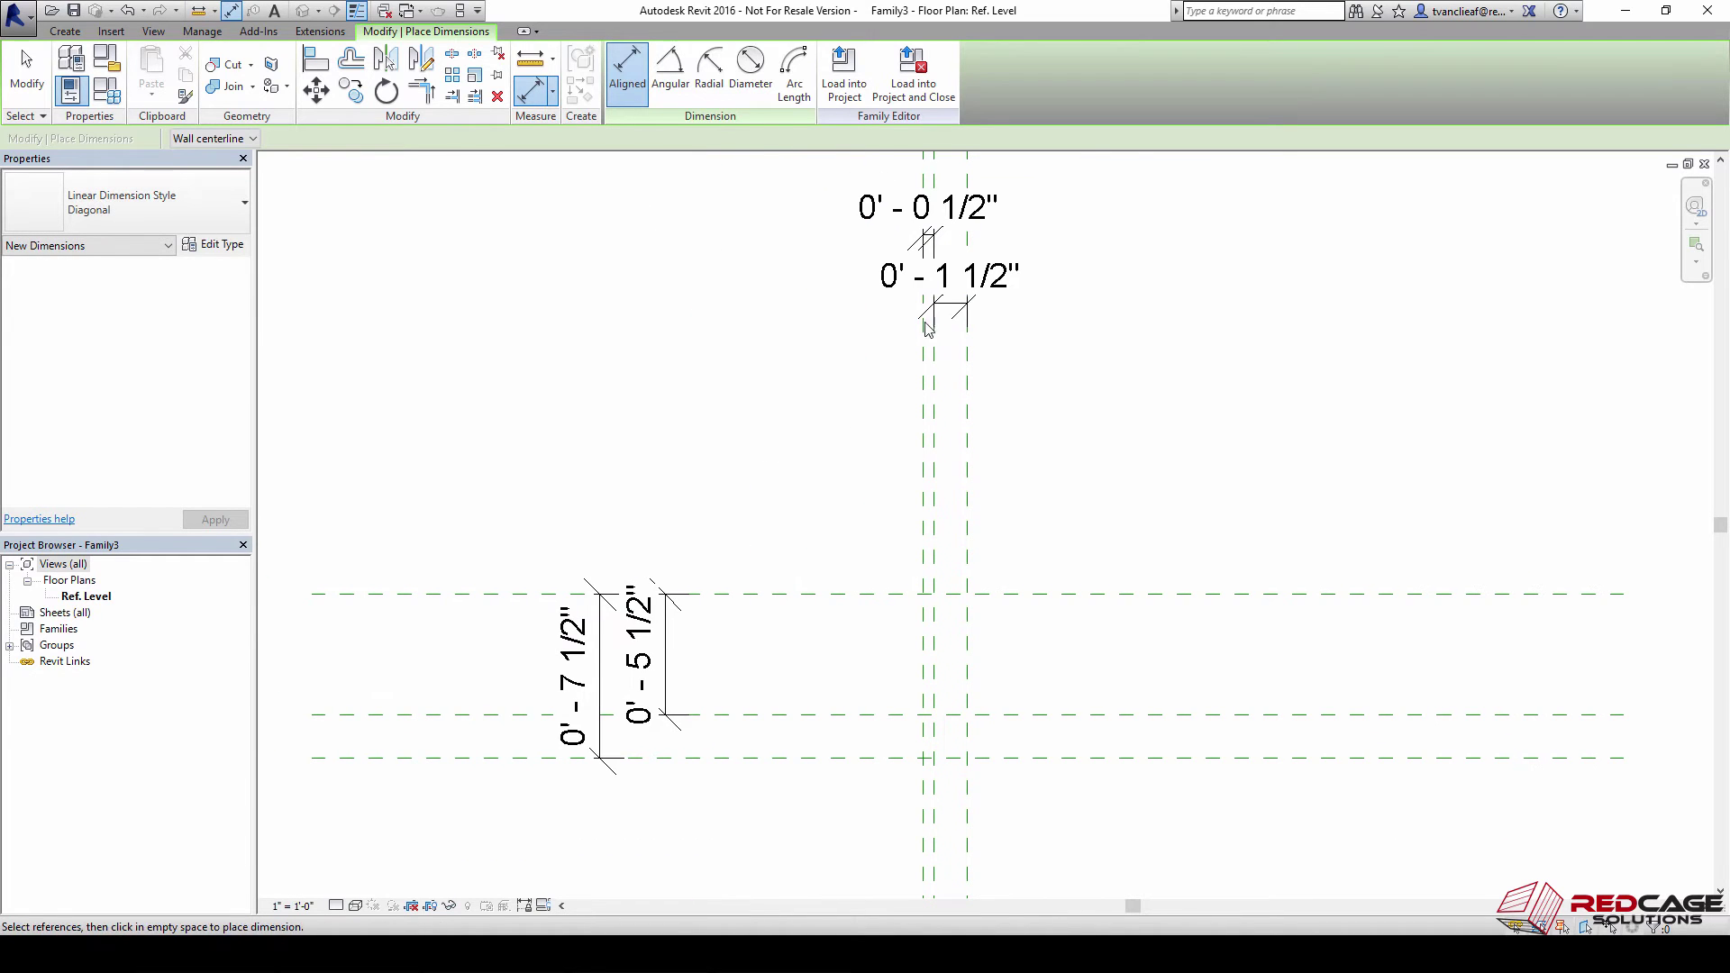
key(Escape)
key(Escape)
click(911, 201)
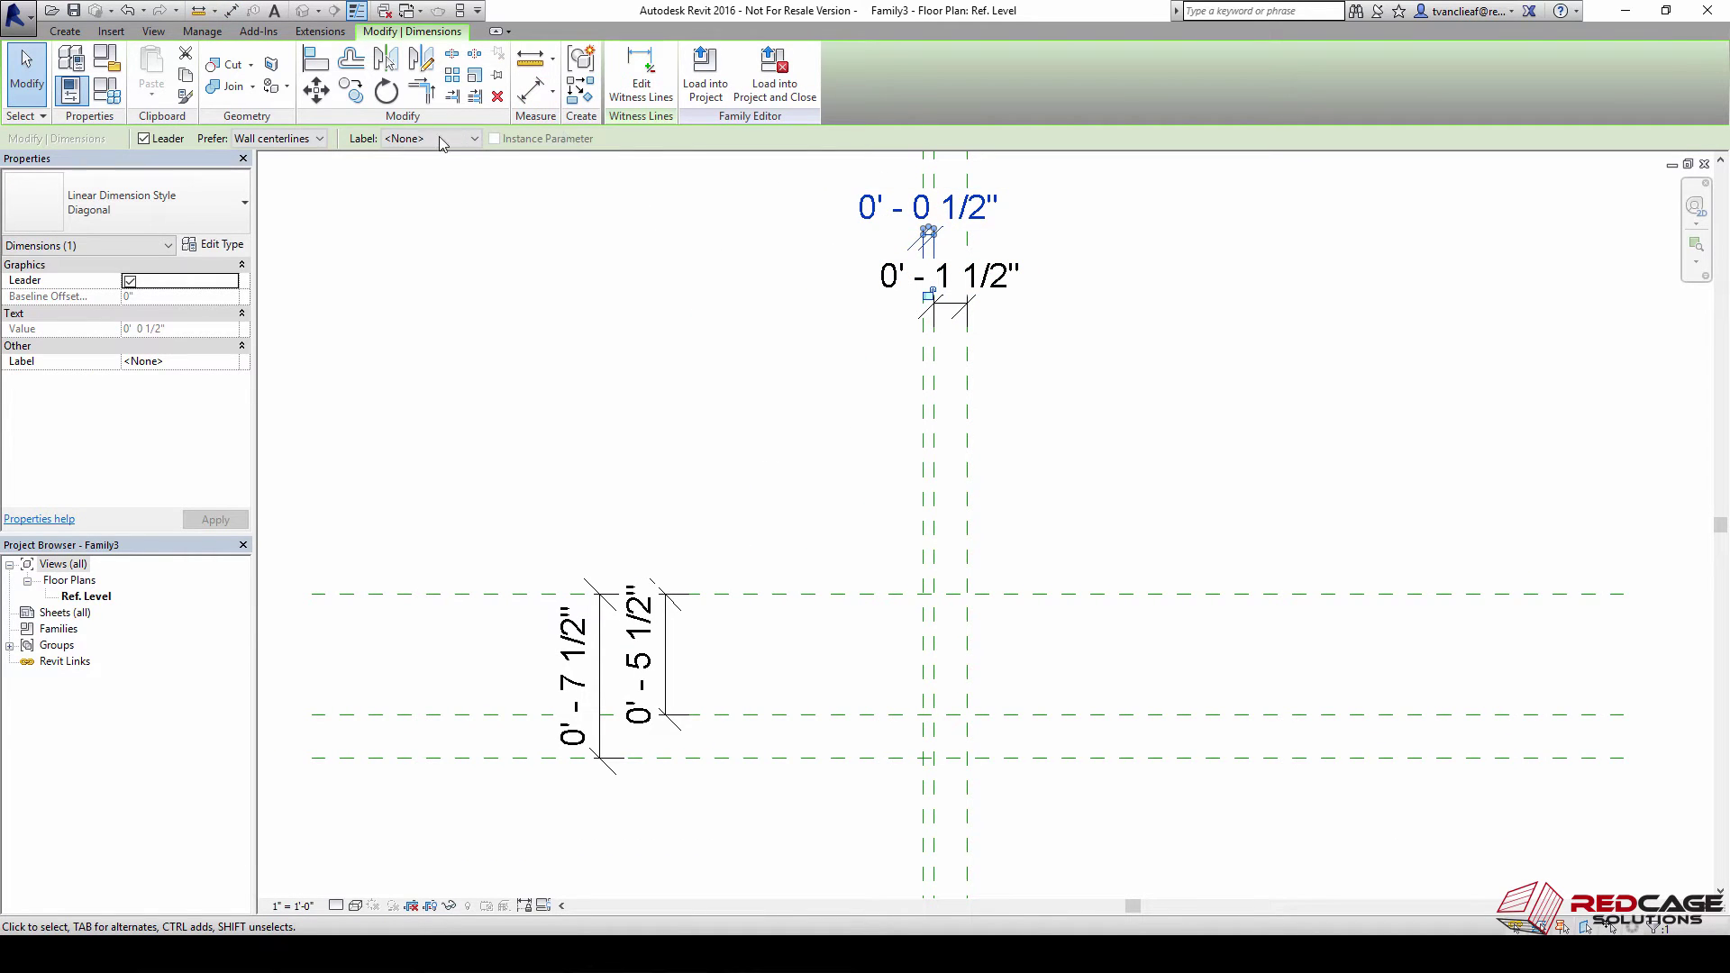
Label the 1/2" and 1 1/2" dimensions as Finish Fascia Thickness and Rough Fascia Thickness
click(439, 139)
click(429, 171)
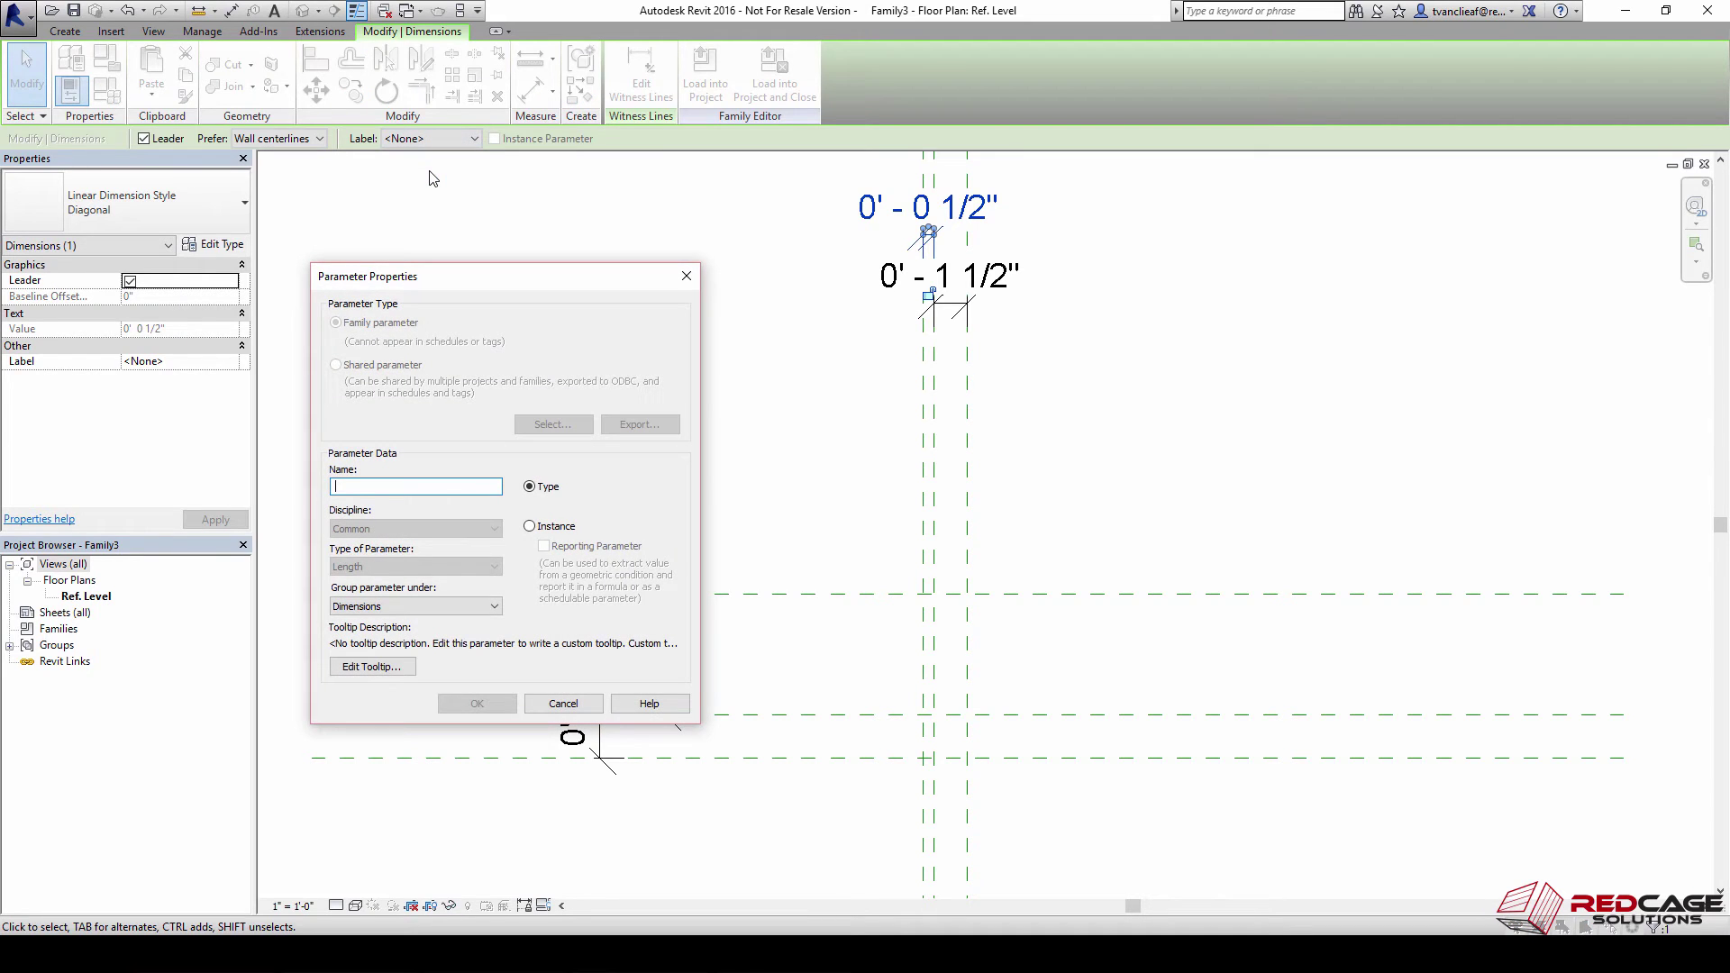
text(Finish Fascia Thickness)
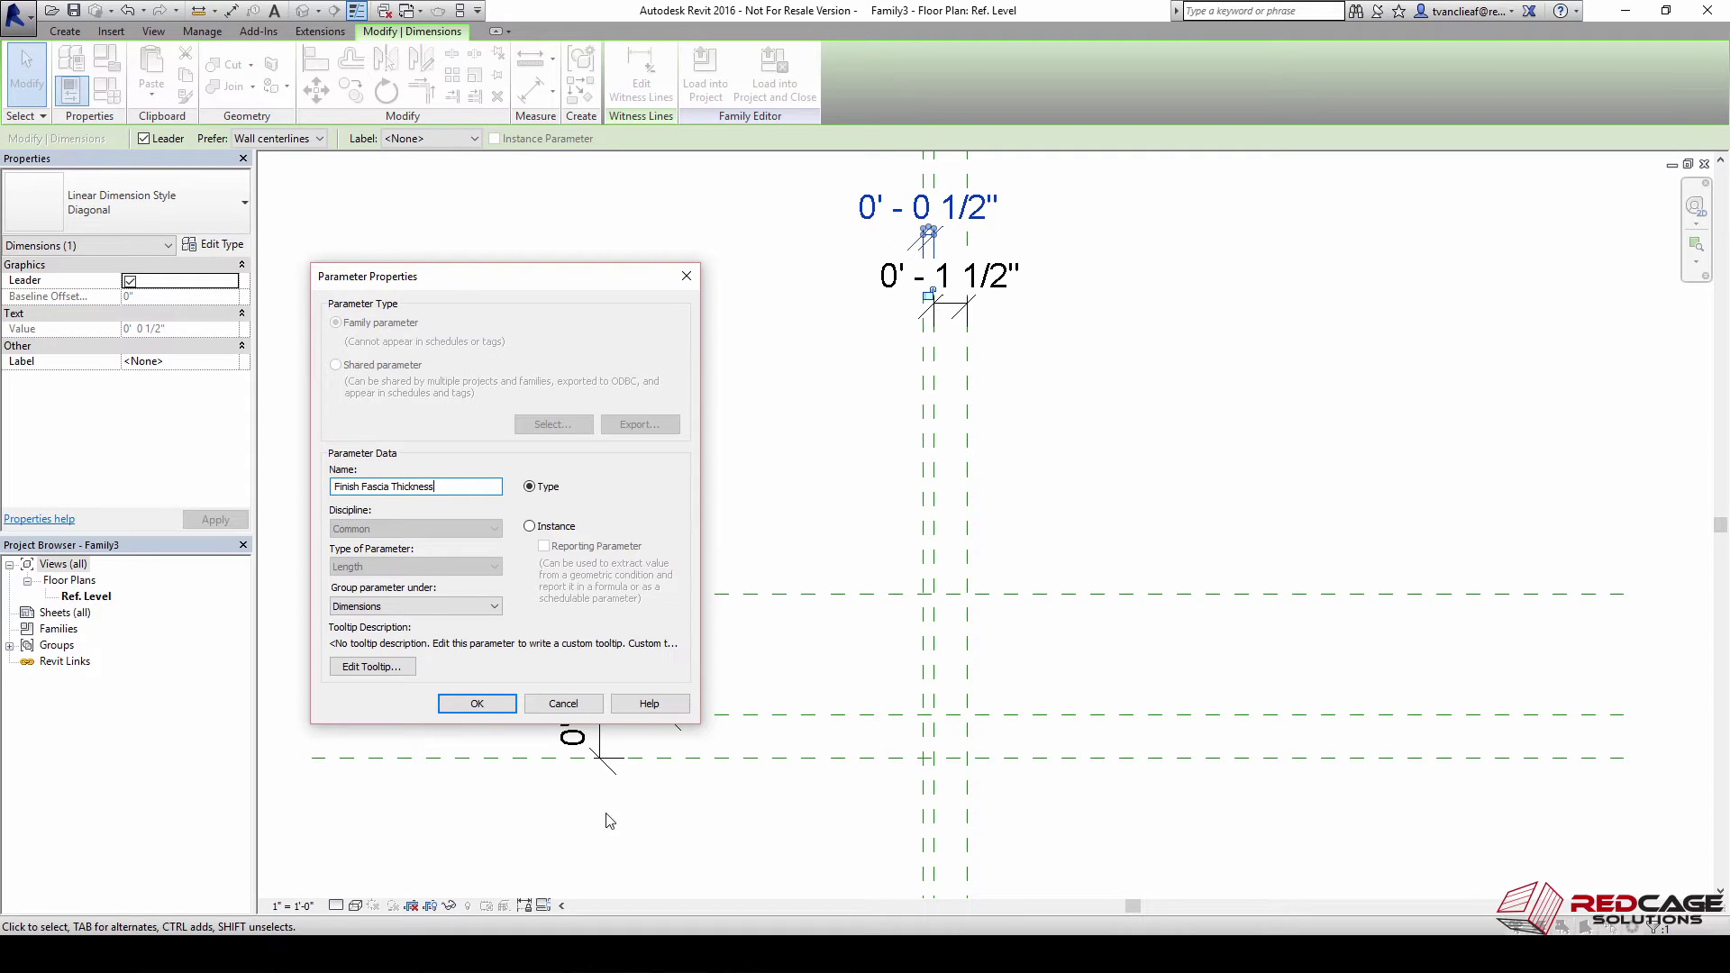
click(498, 709)
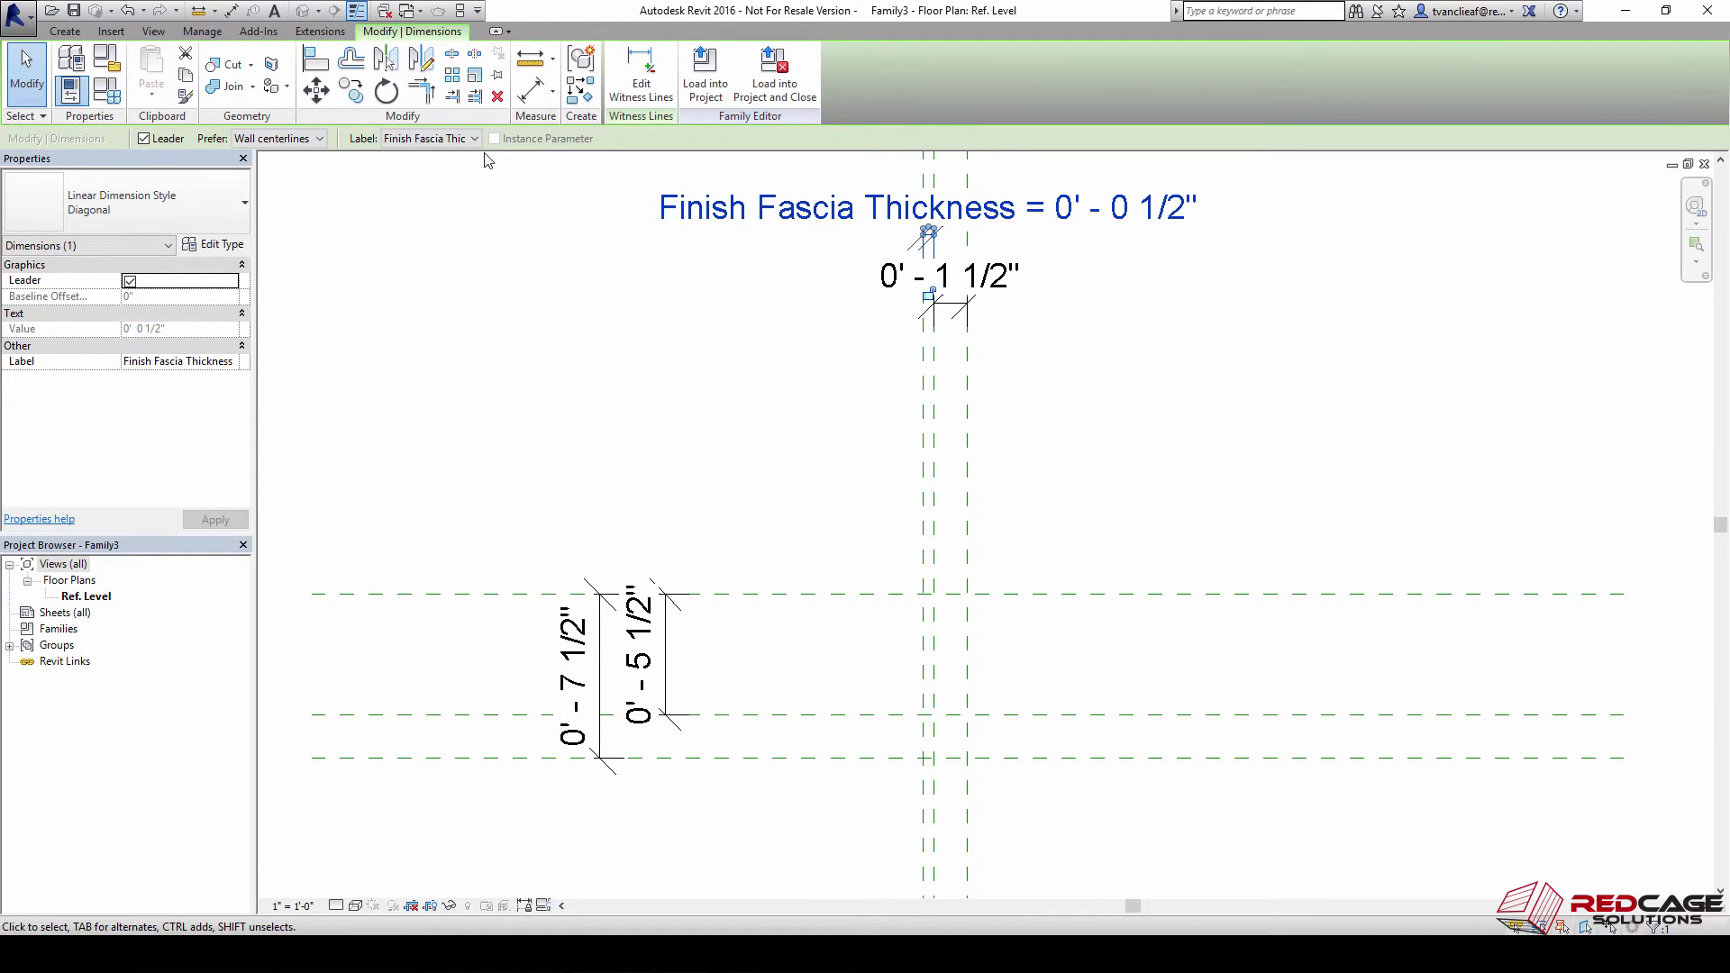
click(915, 308)
click(951, 302)
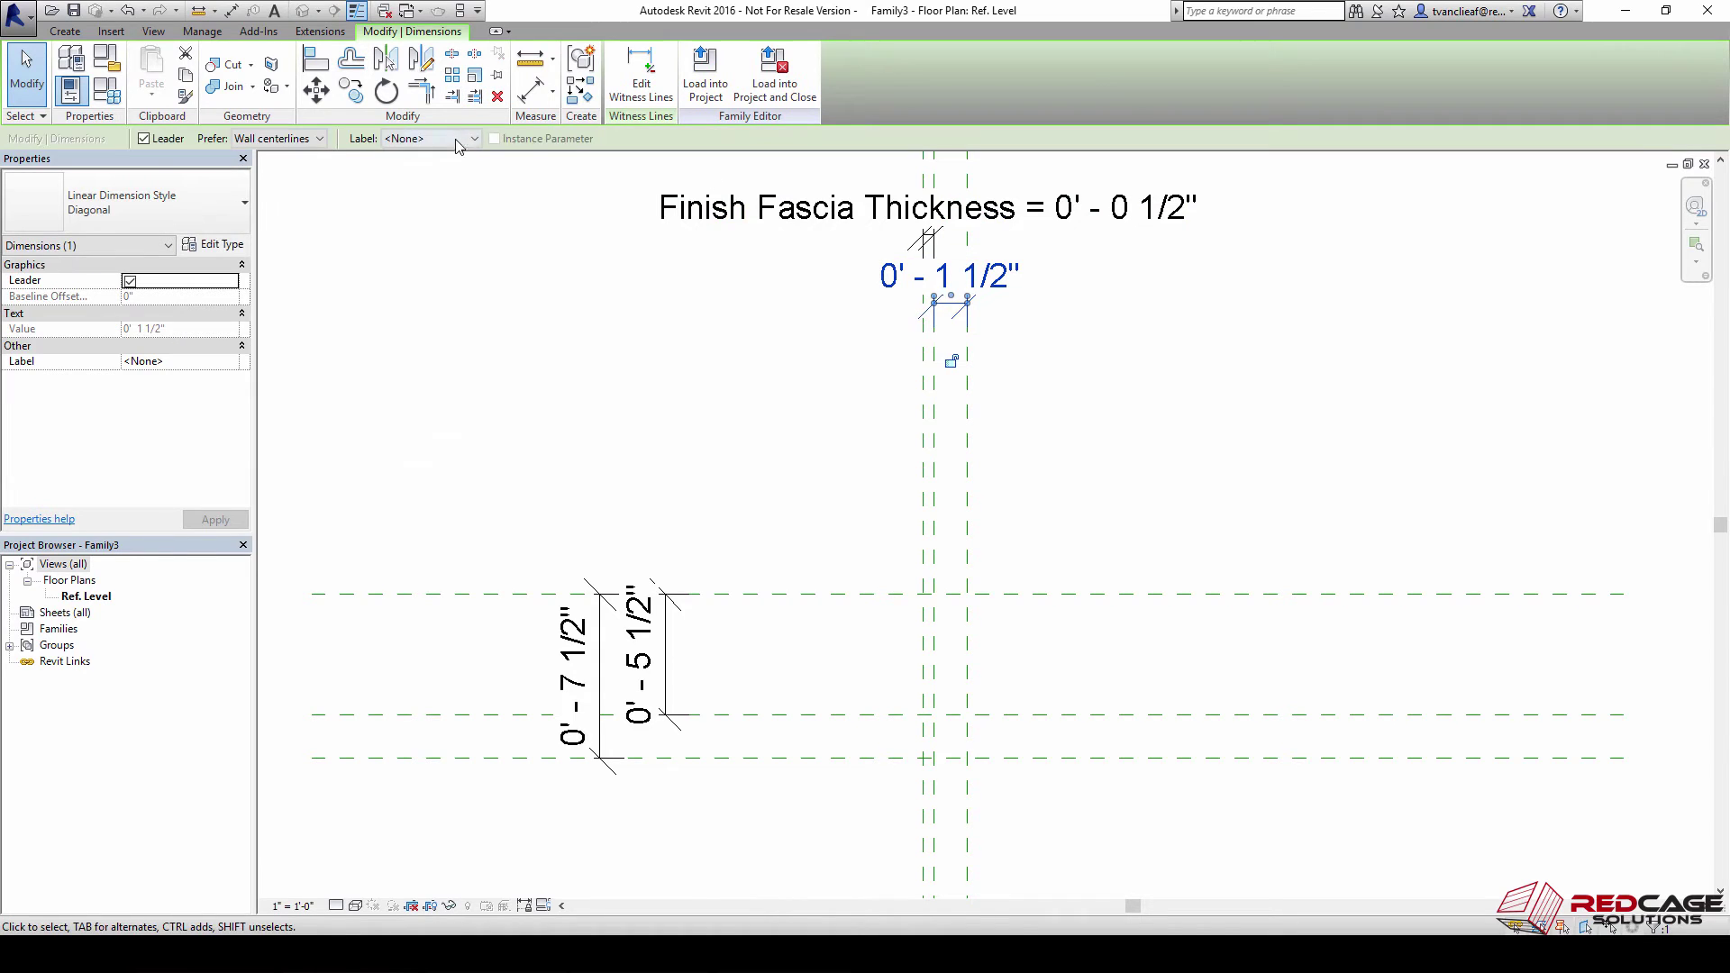
click(457, 139)
click(435, 166)
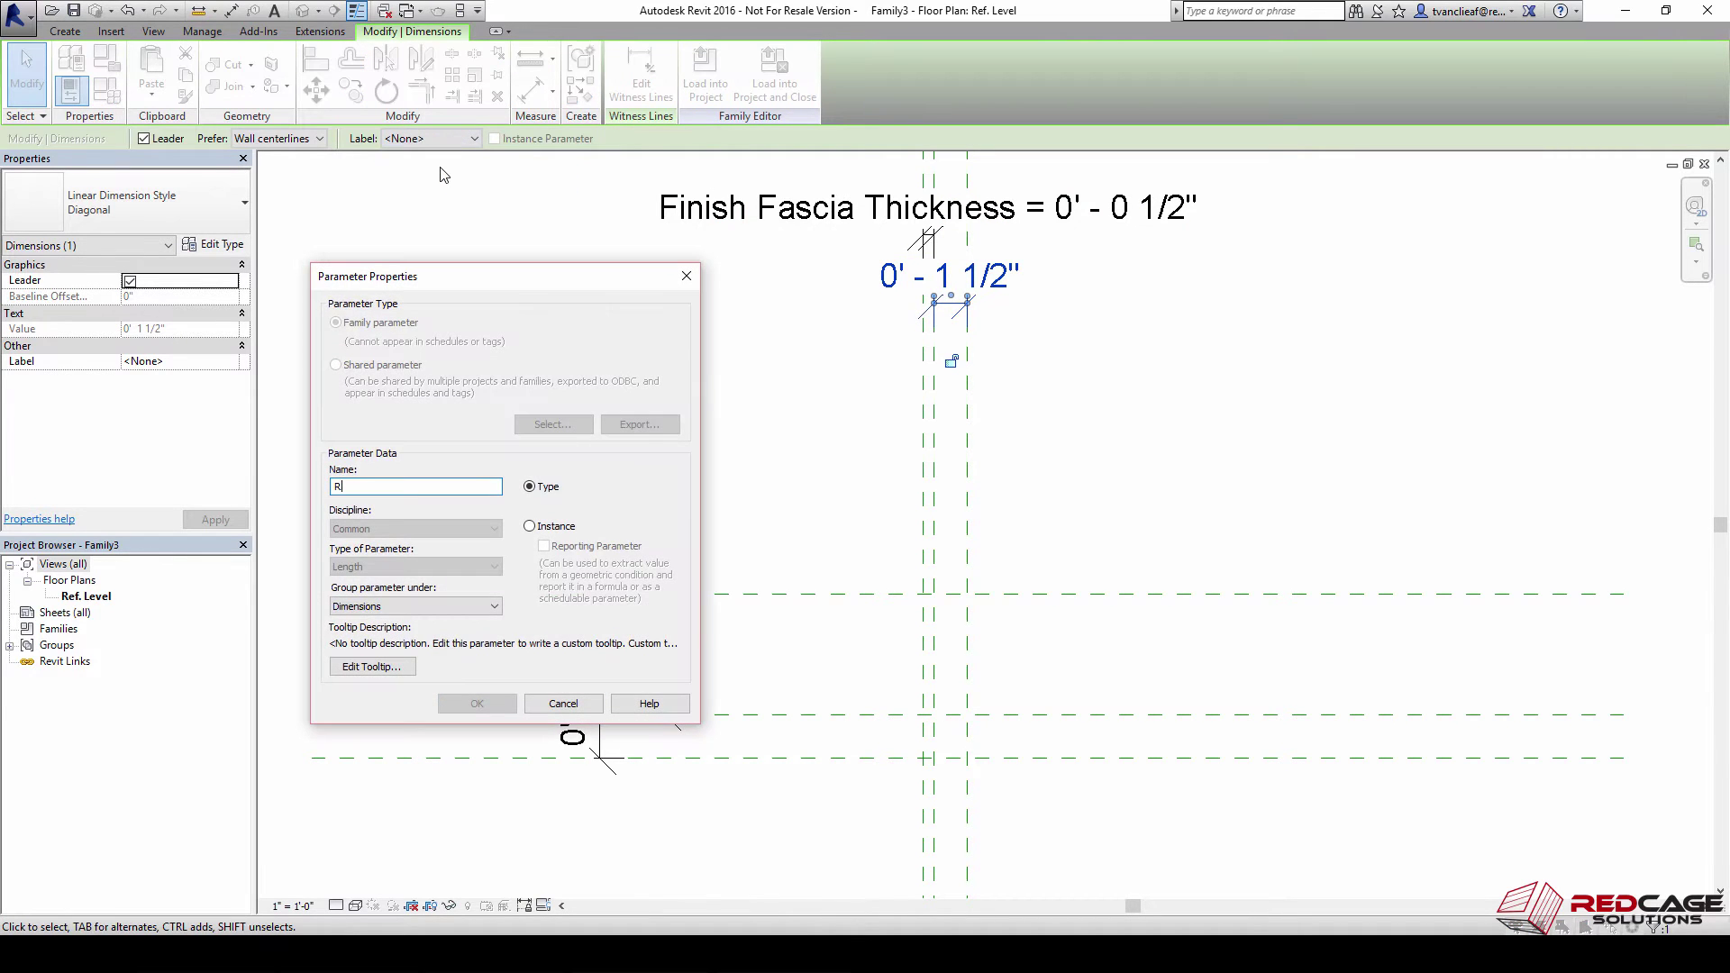
text(R)
key(BackSpace)
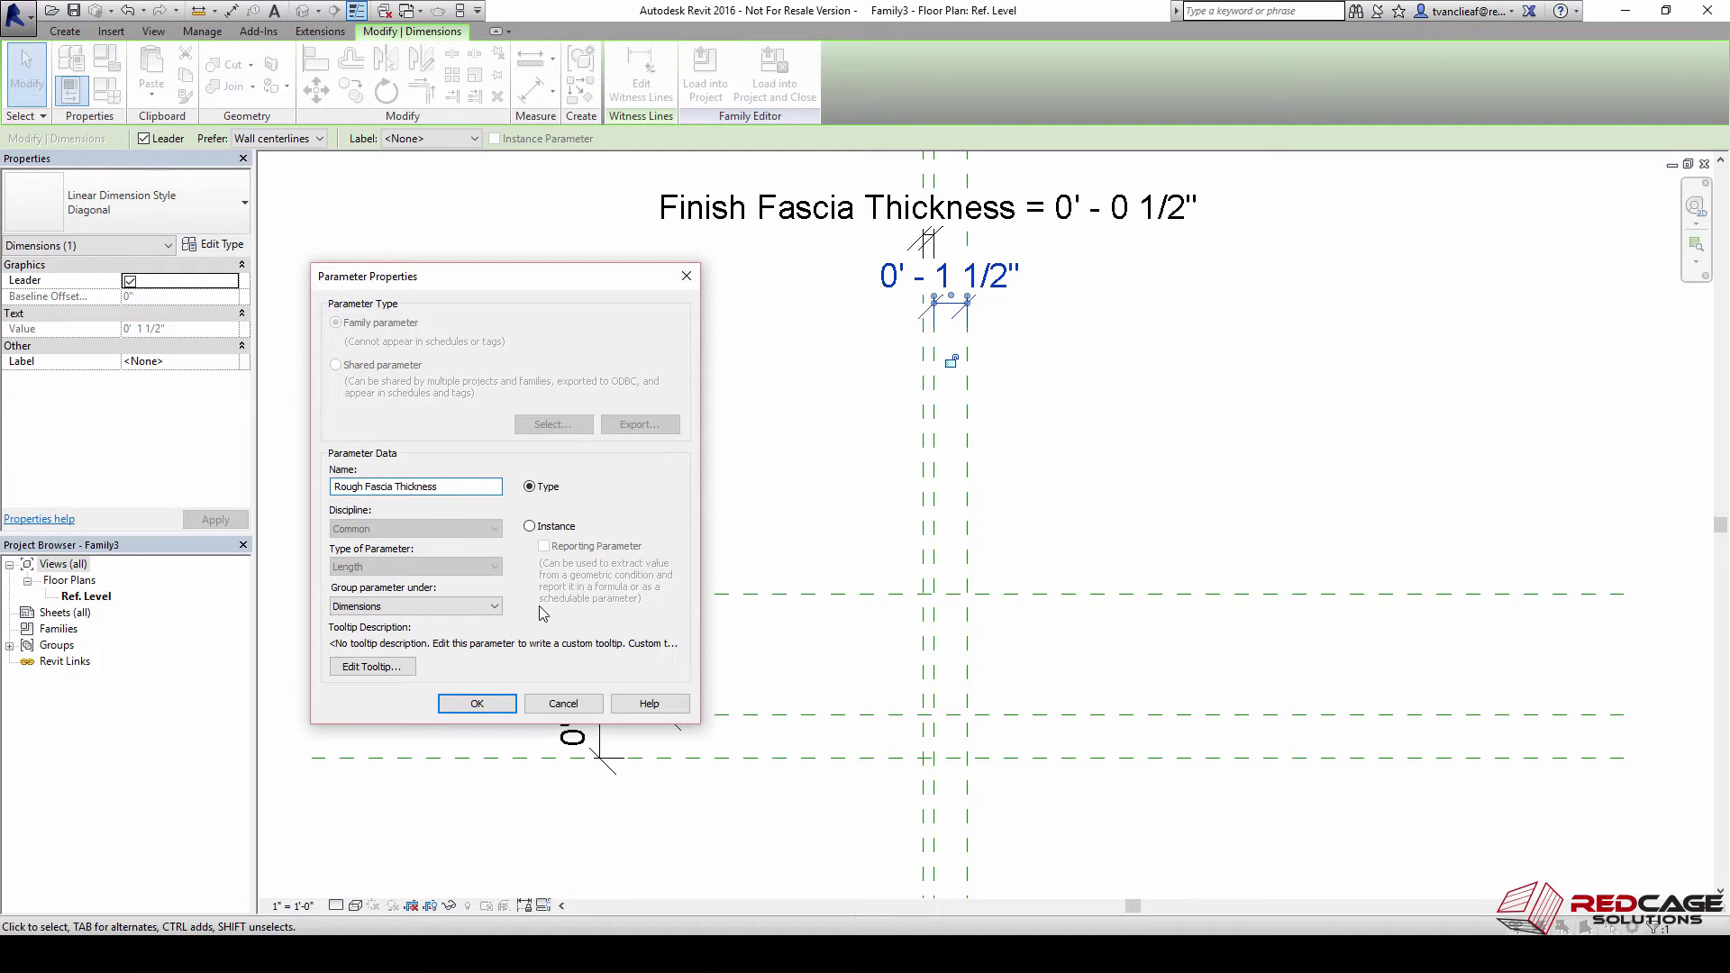
click(474, 708)
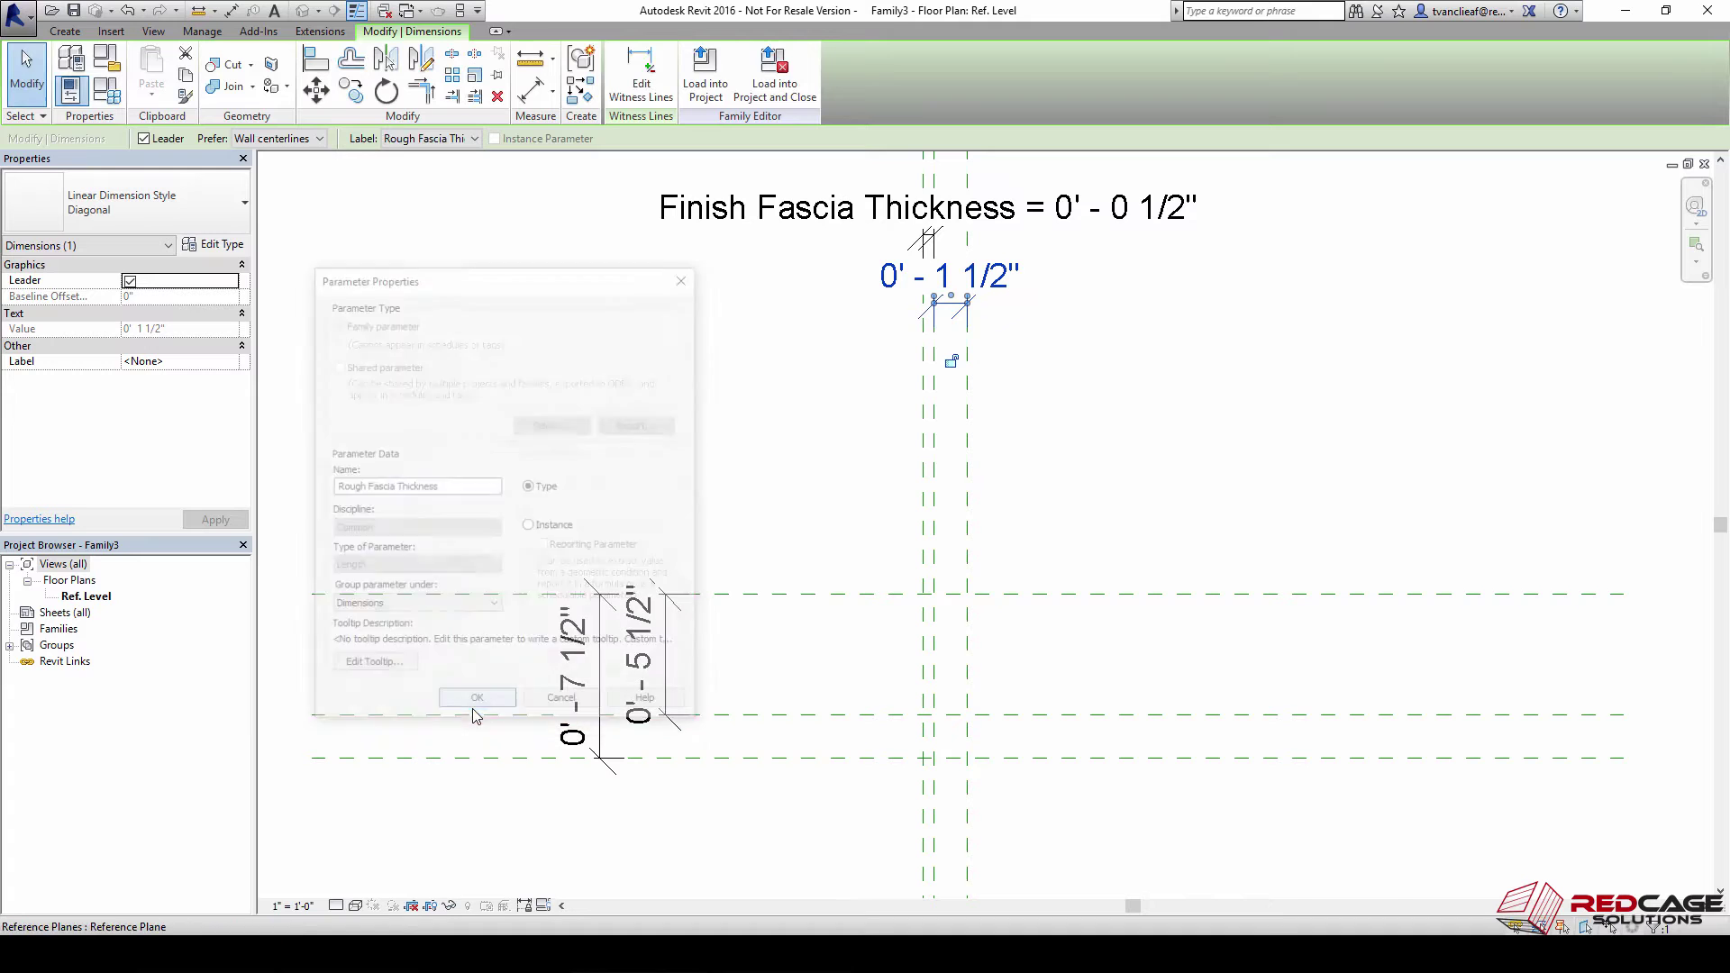
Label the 5 1/2" and 7 1/2" dimensions as Rough Fascia Depth and Finish Fascia Depth
click(665, 654)
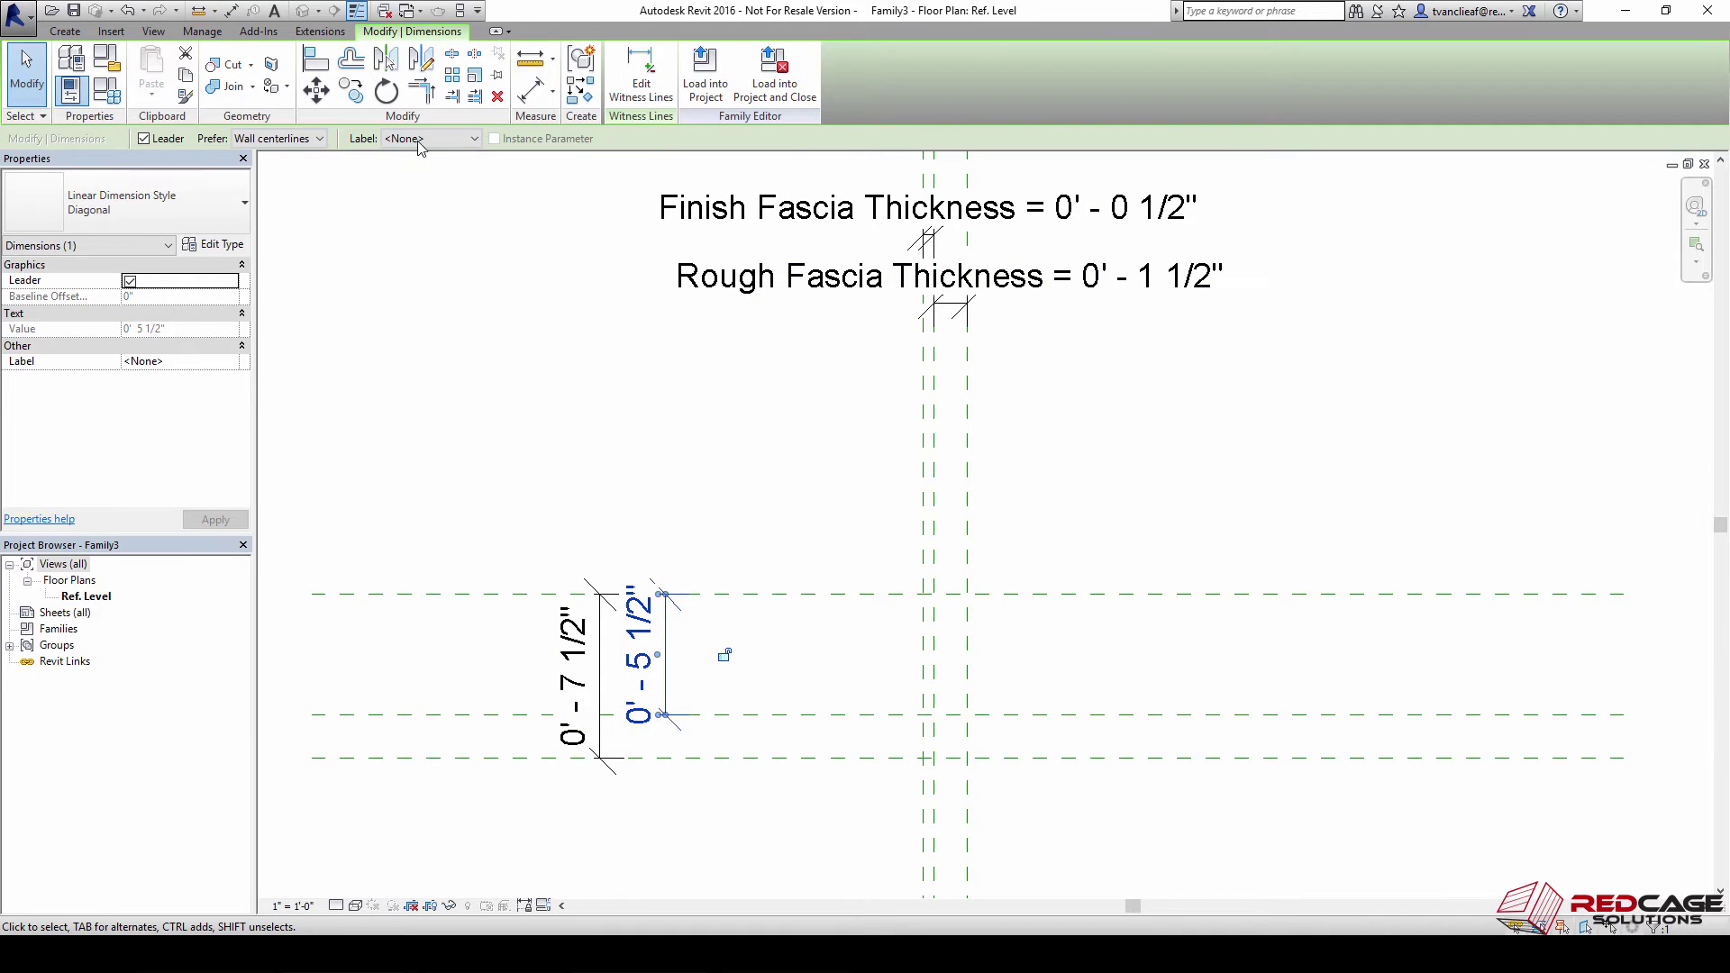
click(418, 147)
click(424, 173)
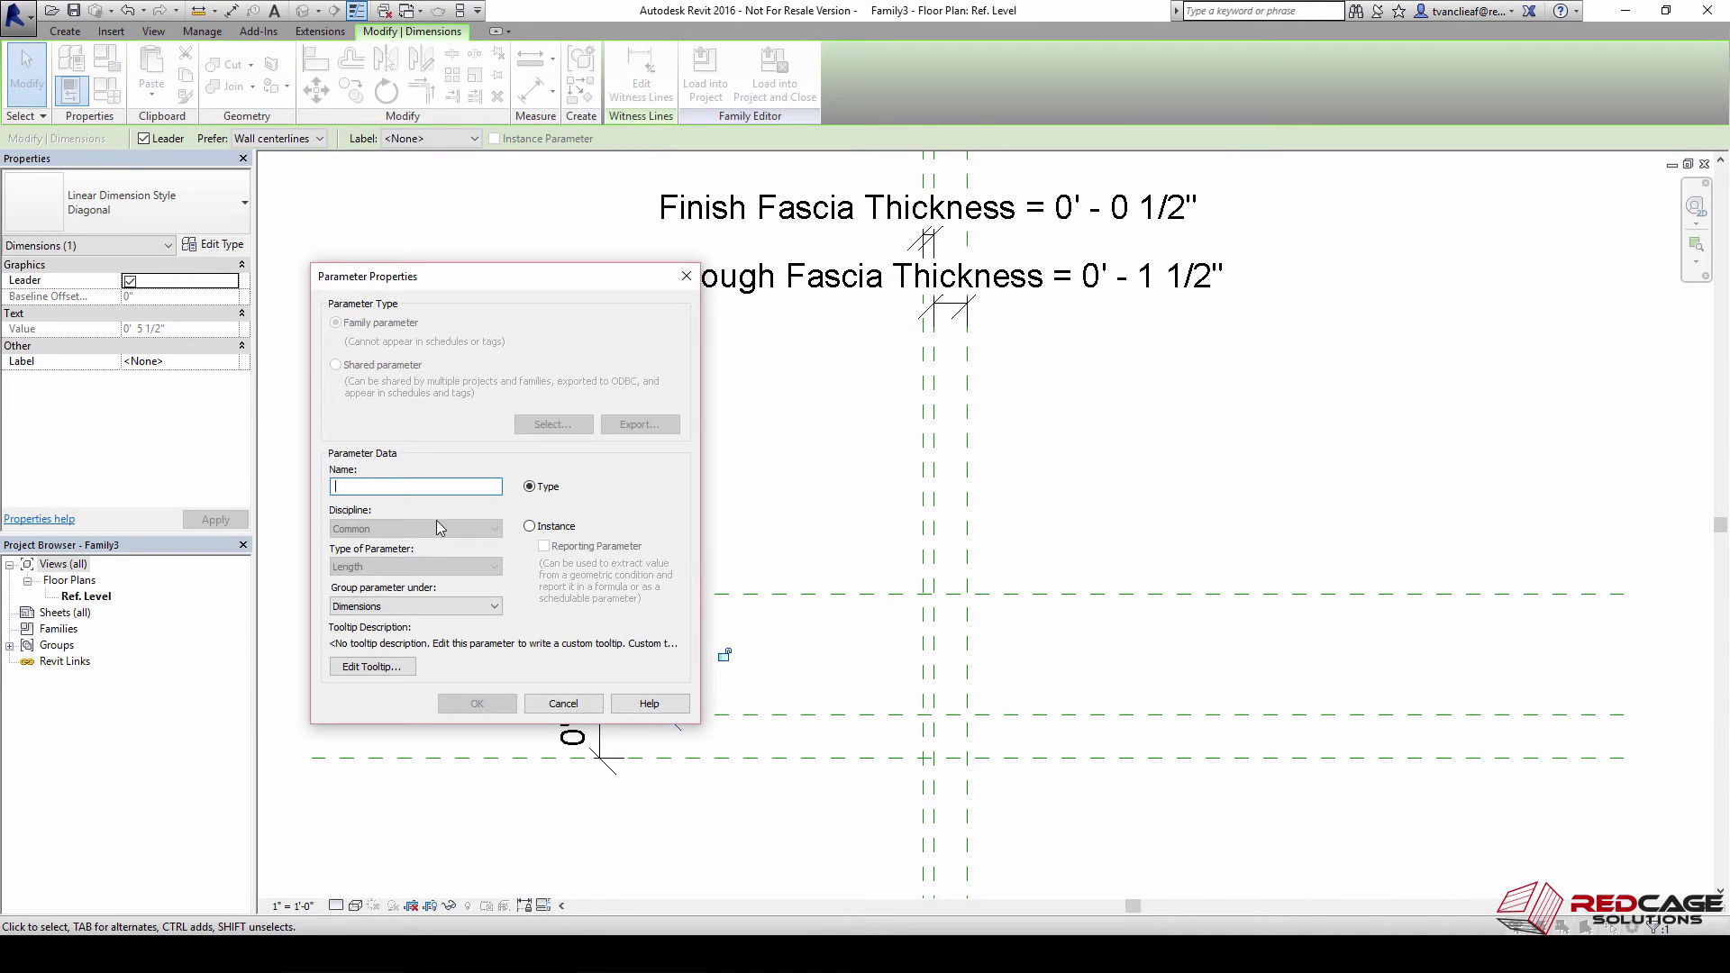
text(Rough Fasc)
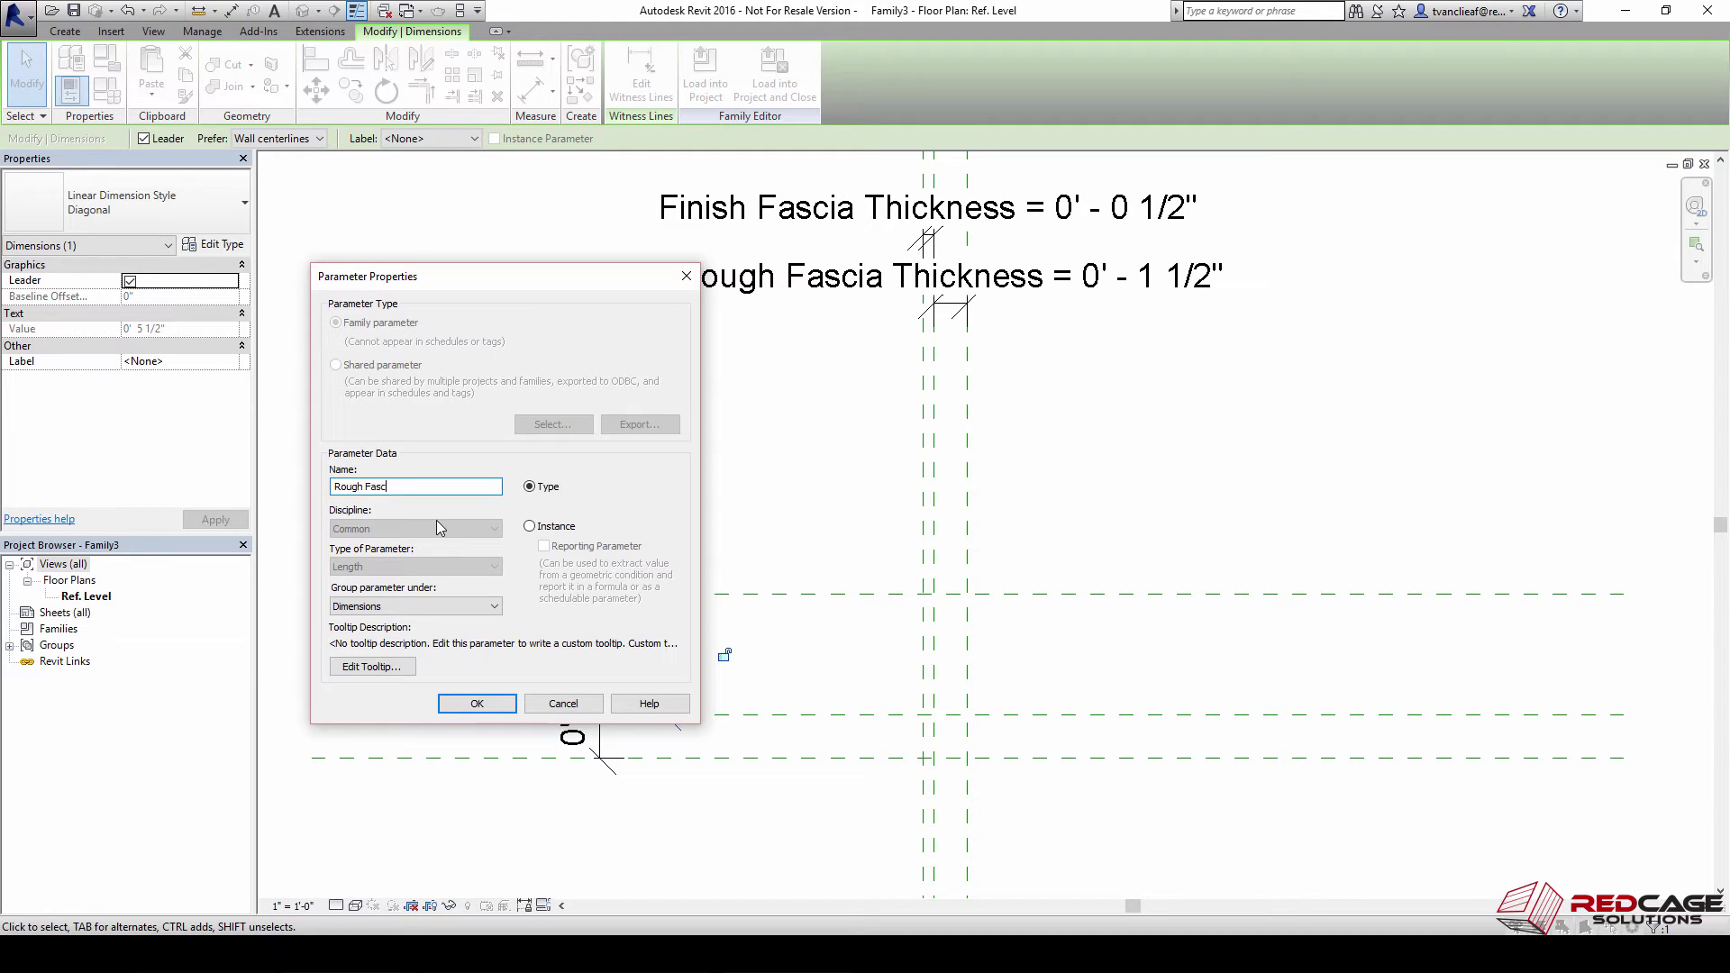
text(ia Depth)
click(476, 704)
click(552, 669)
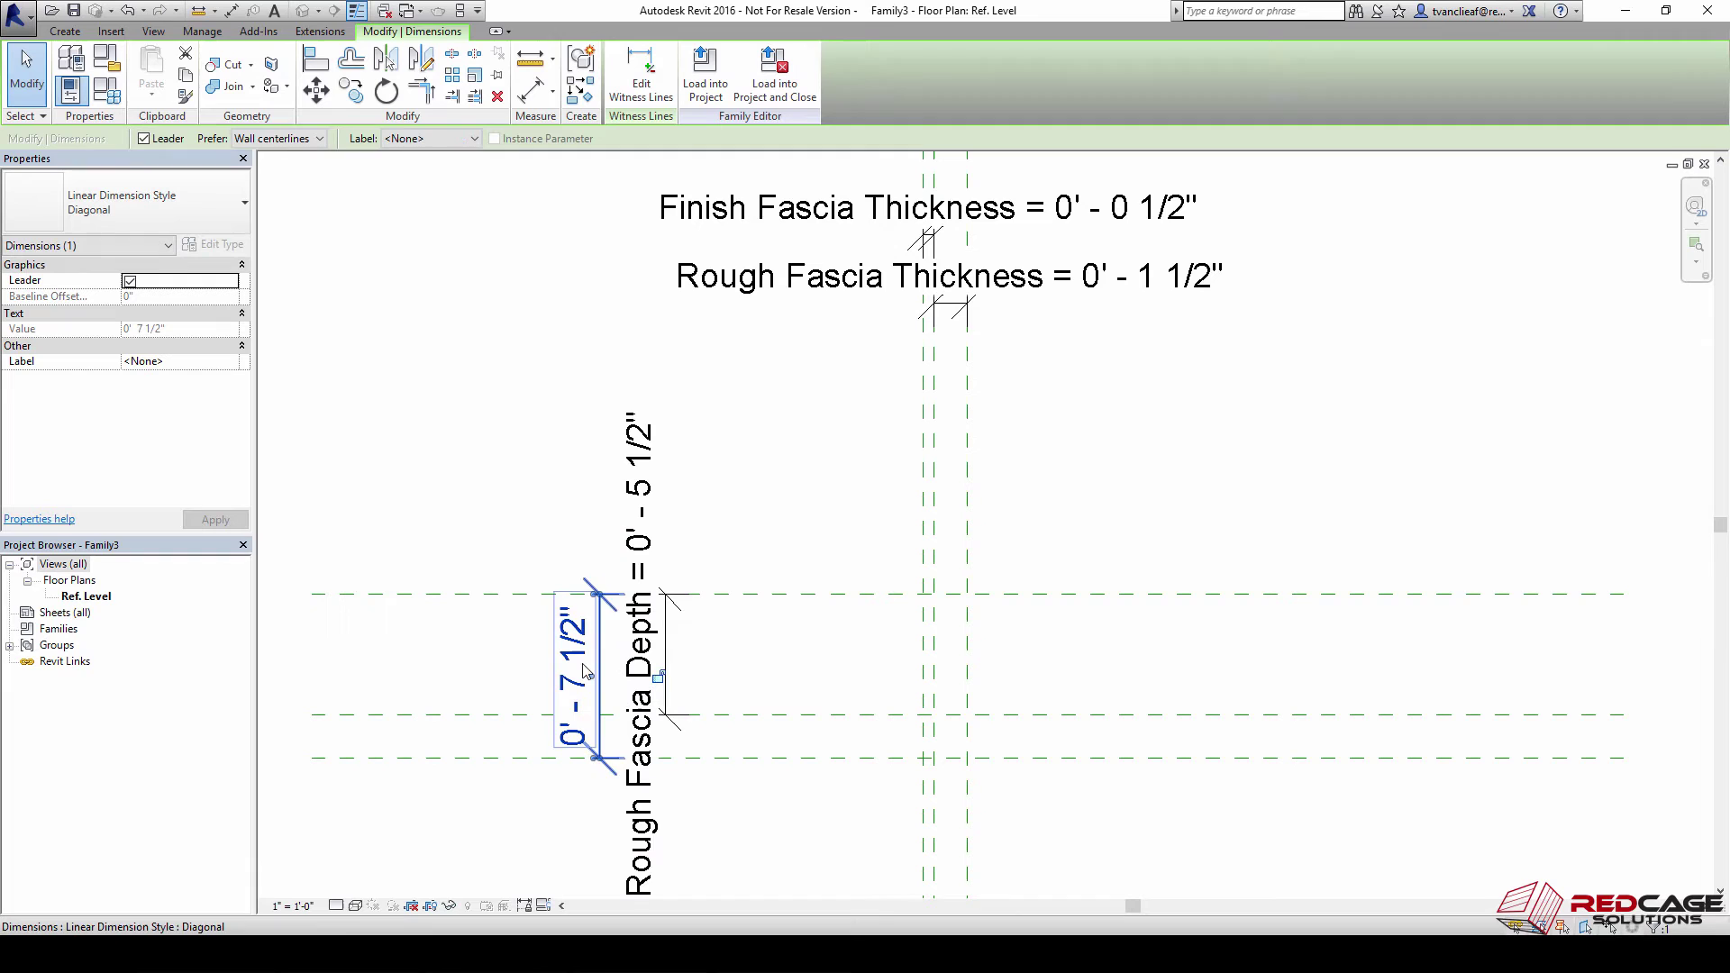
click(432, 139)
click(420, 170)
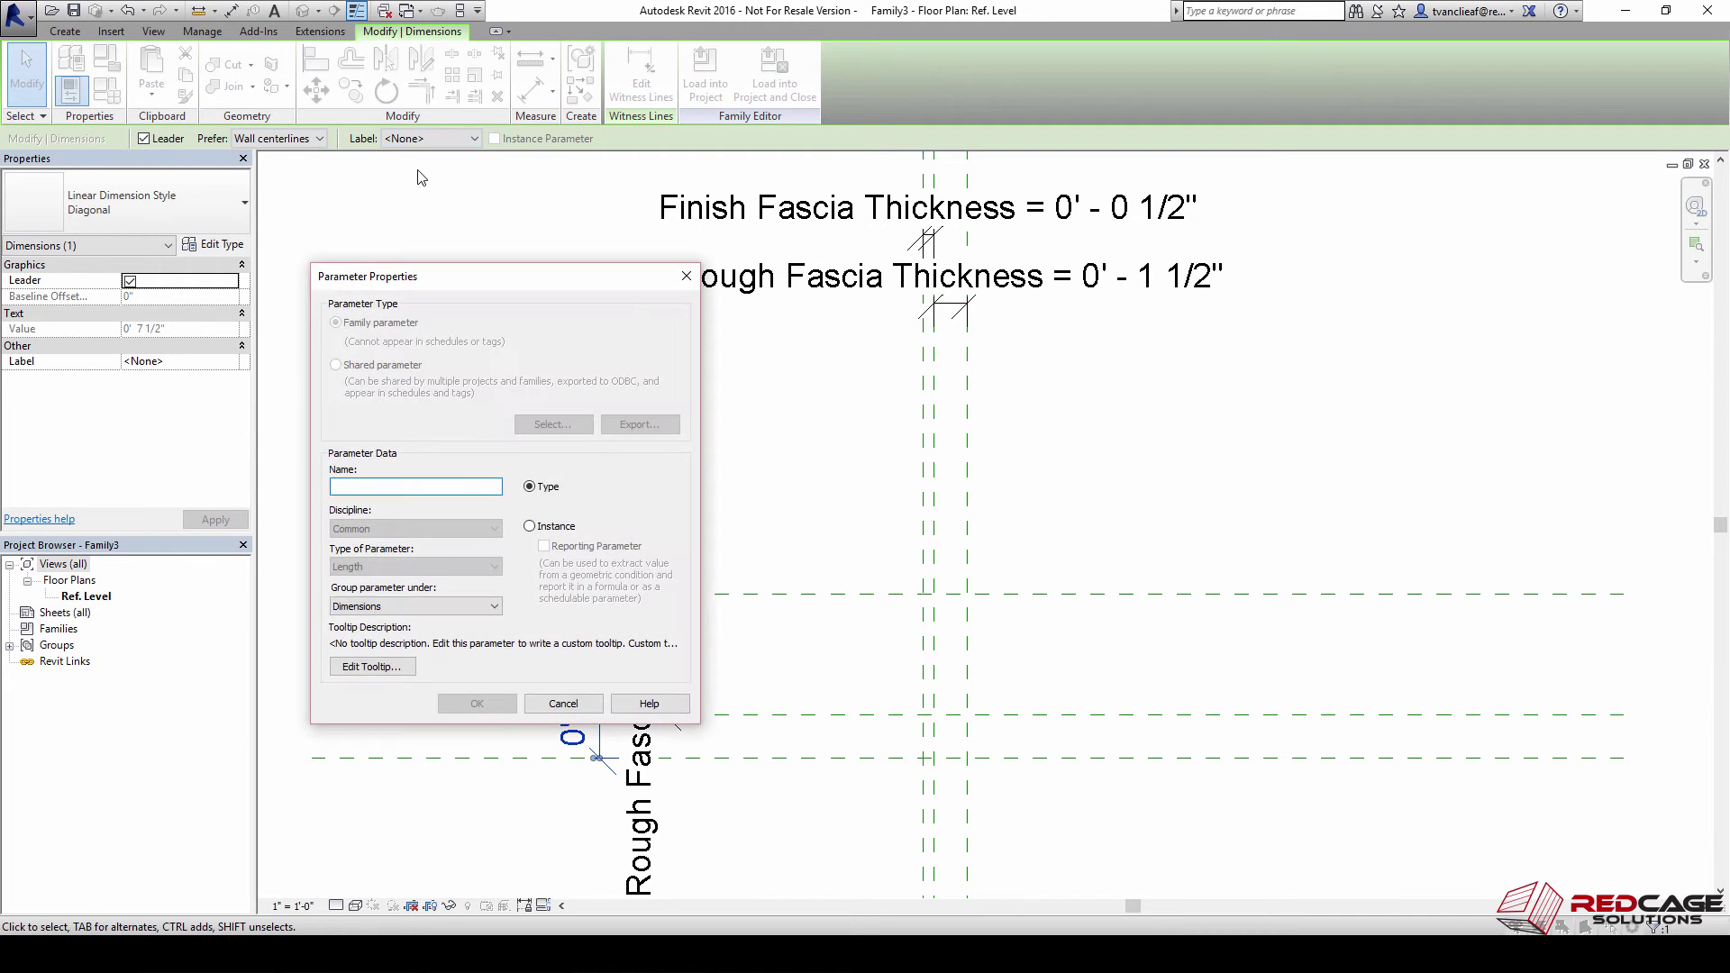
text(Finish Fa)
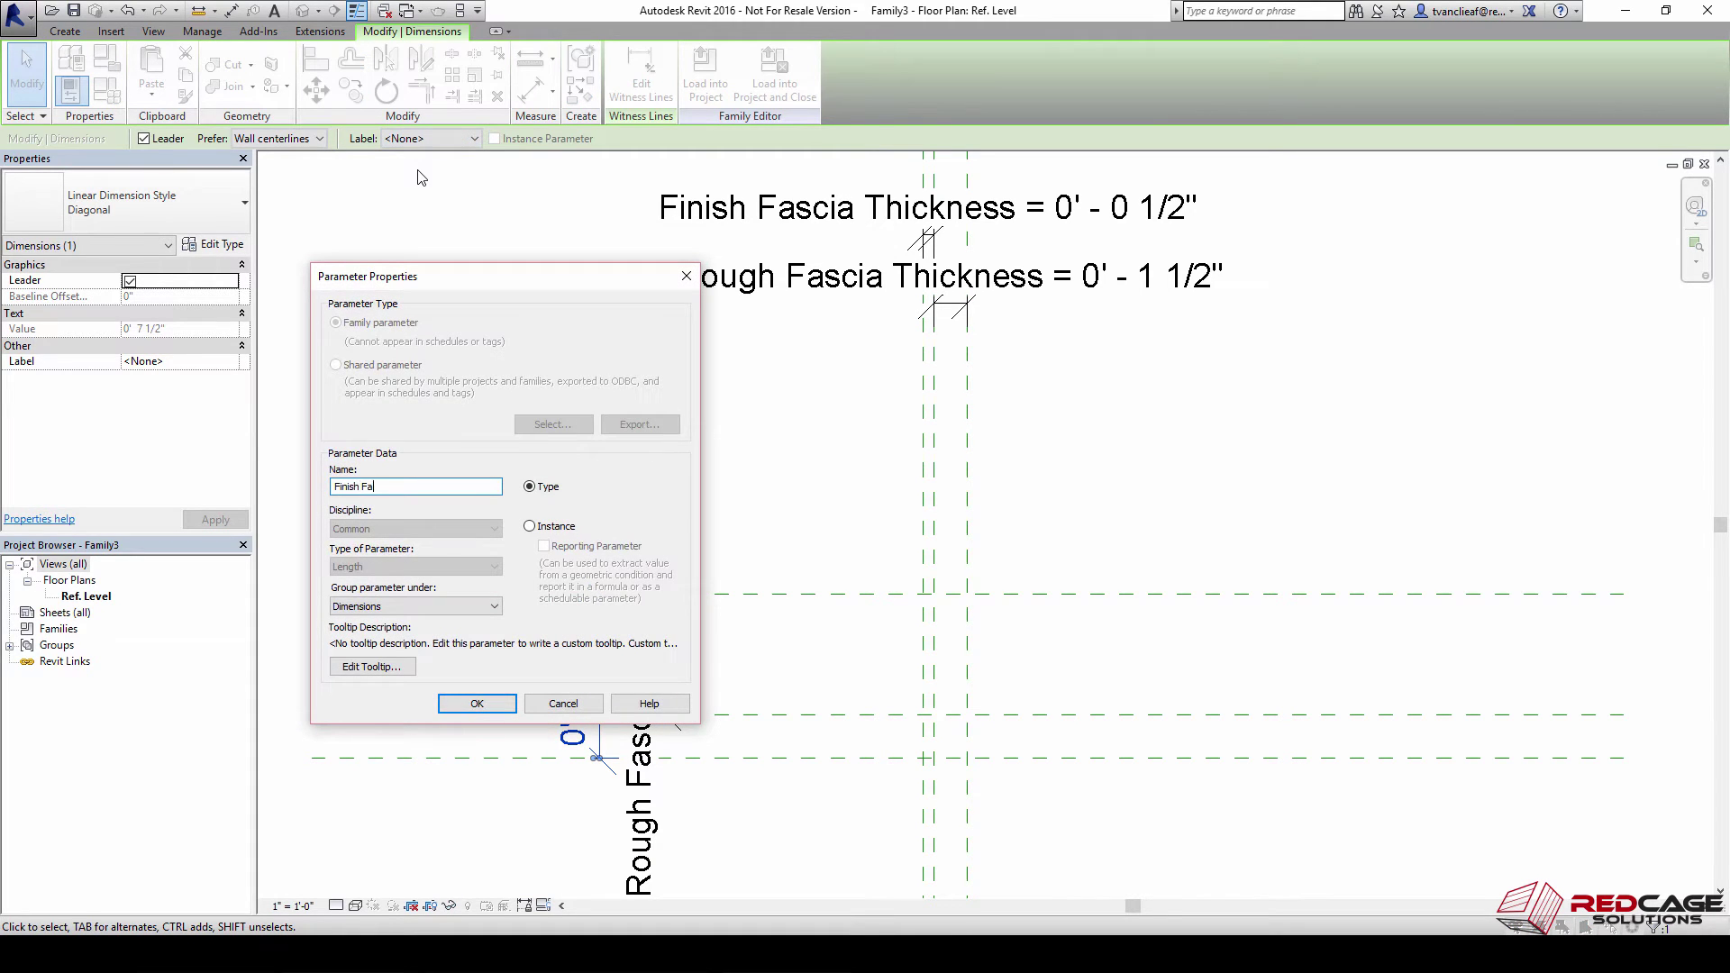
text(scia Depth)
click(477, 703)
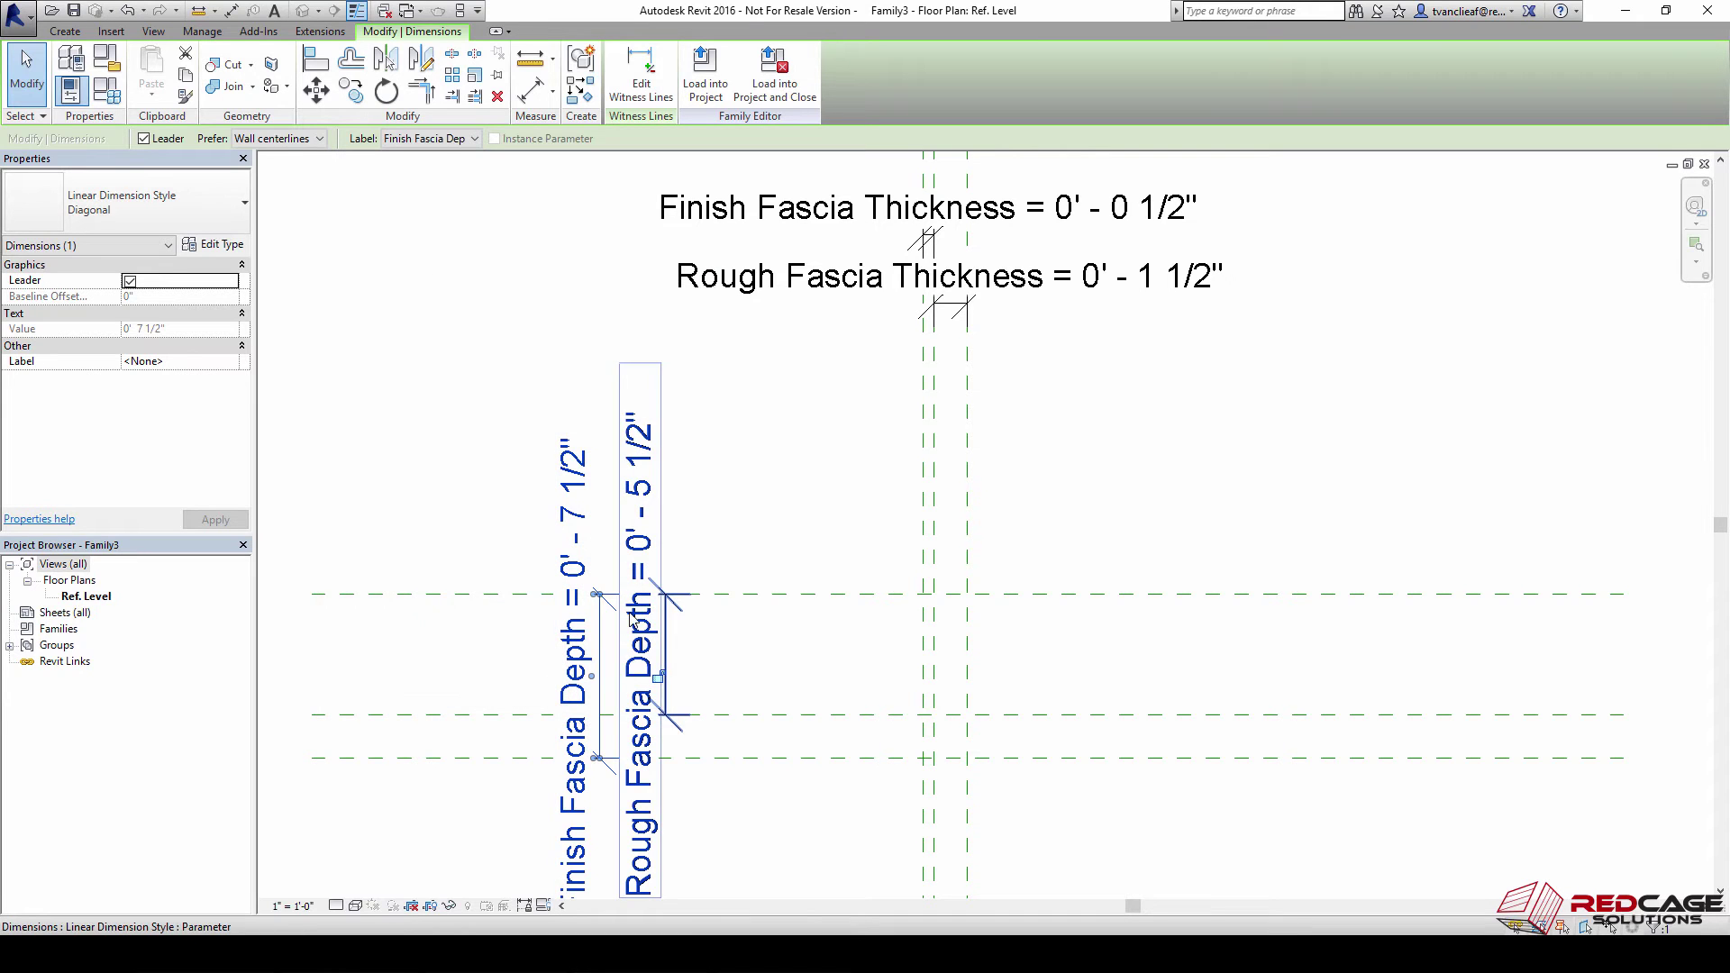
Start an extra label parameter under Dimensions, then cancel it
click(424, 141)
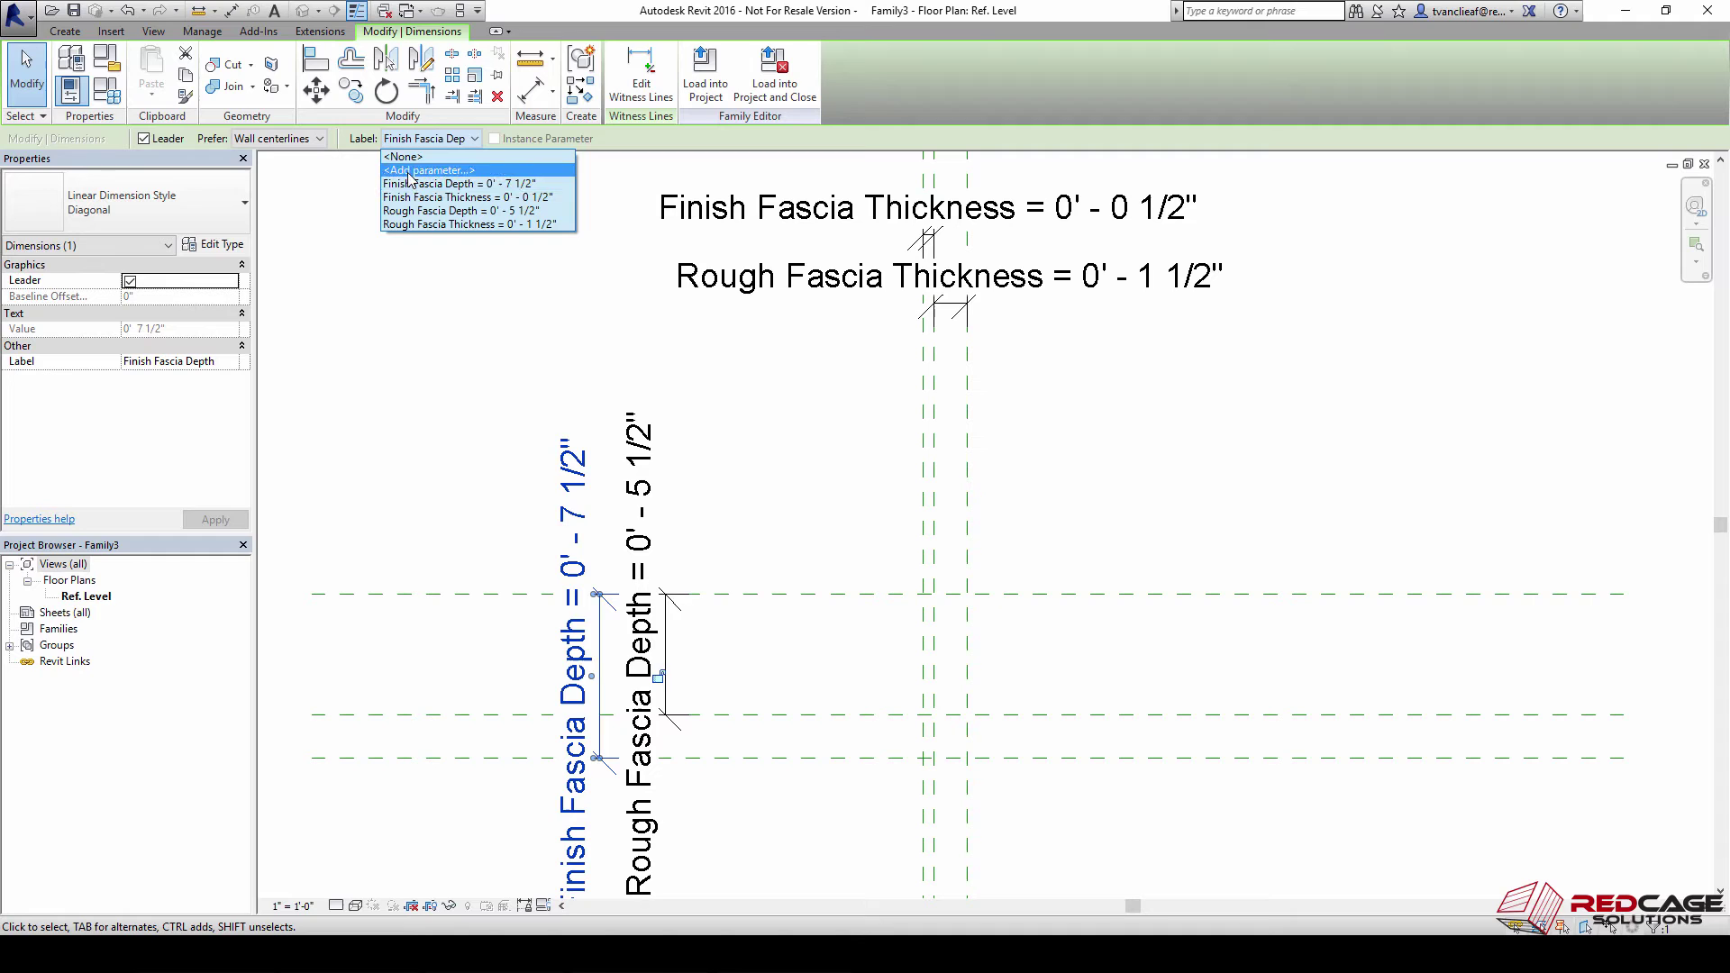
click(408, 171)
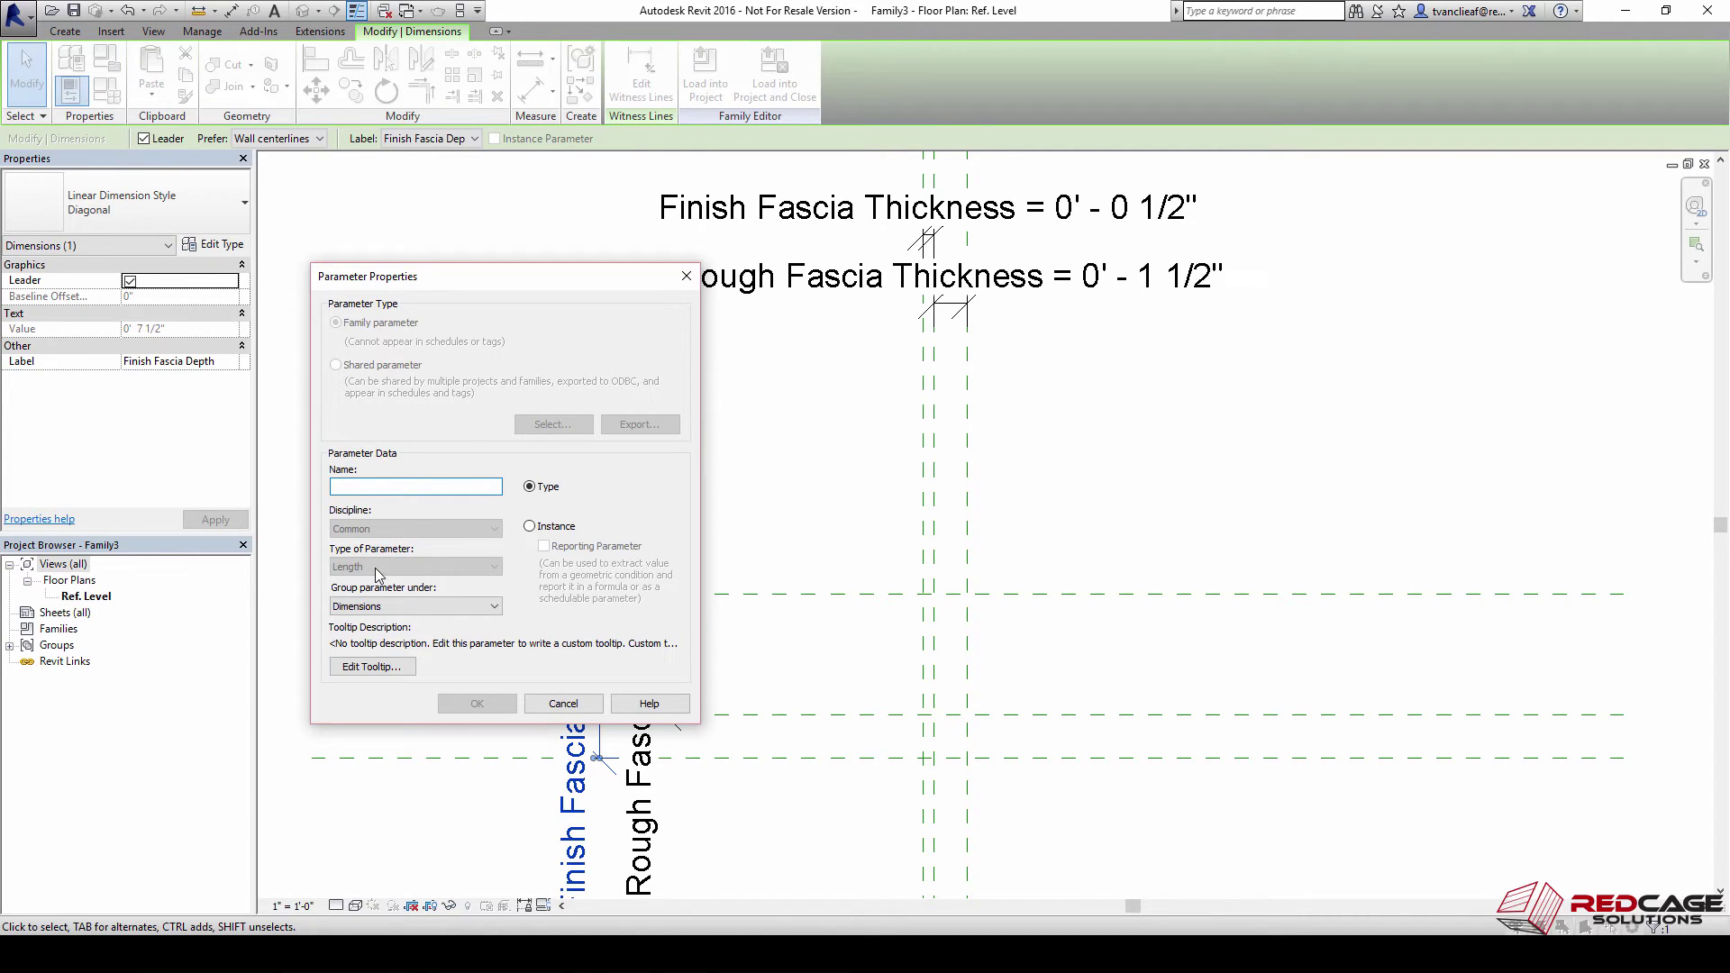
click(416, 608)
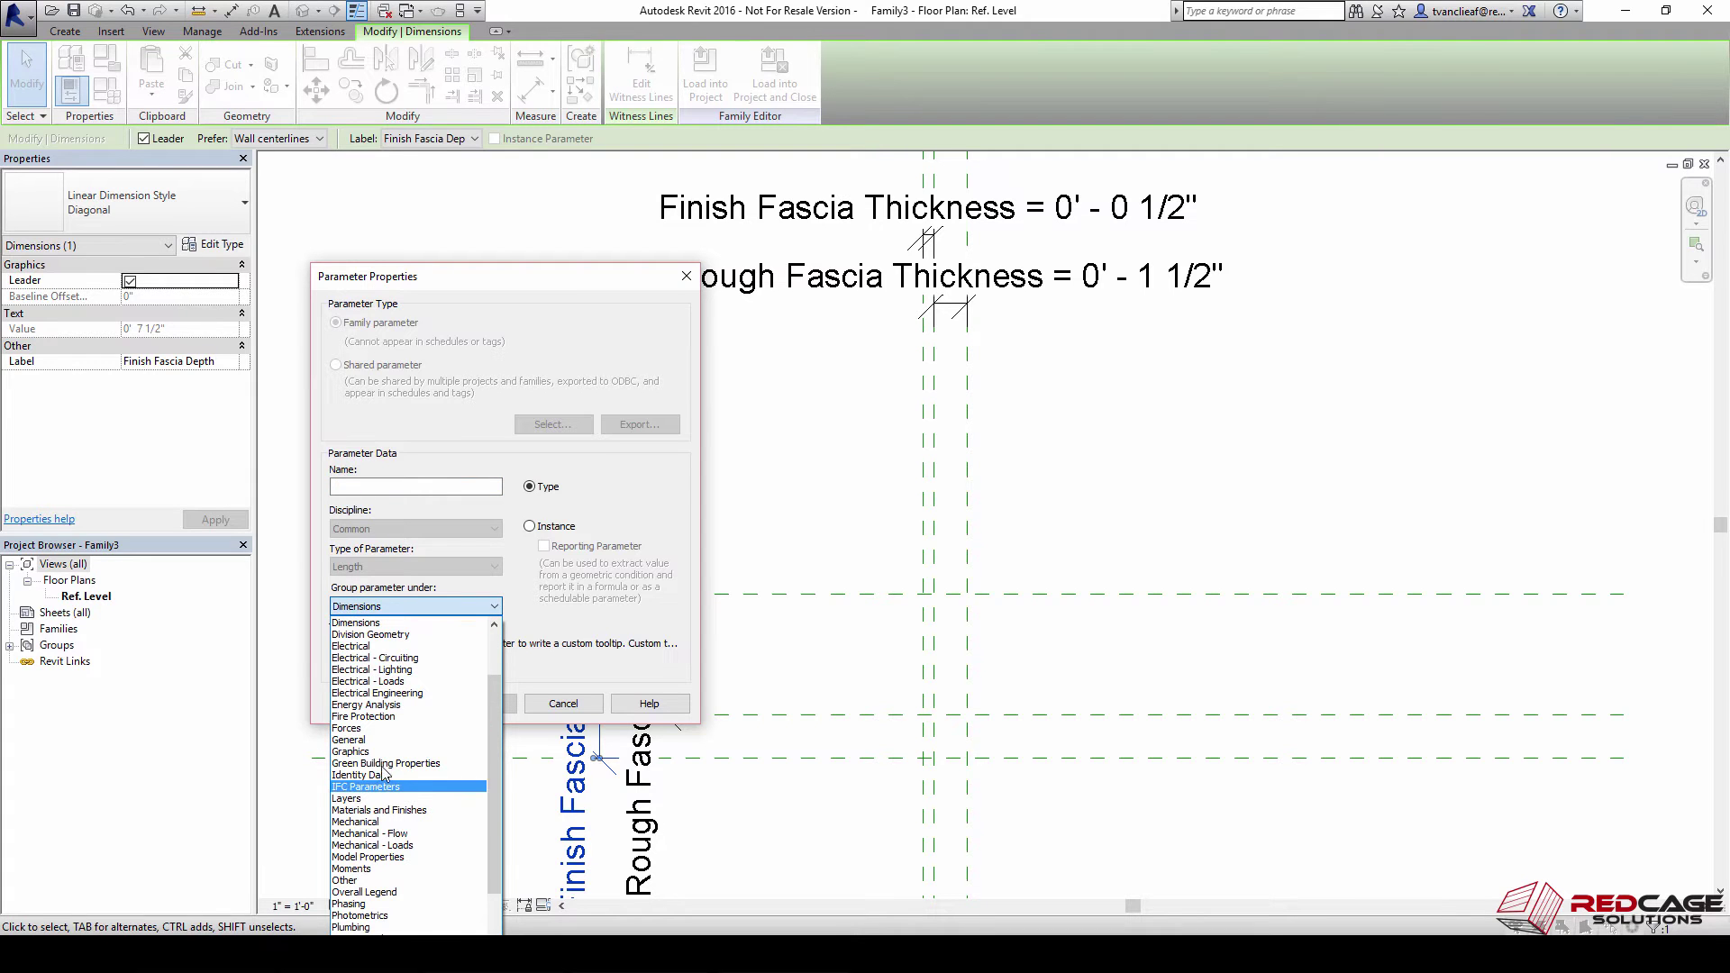
click(375, 624)
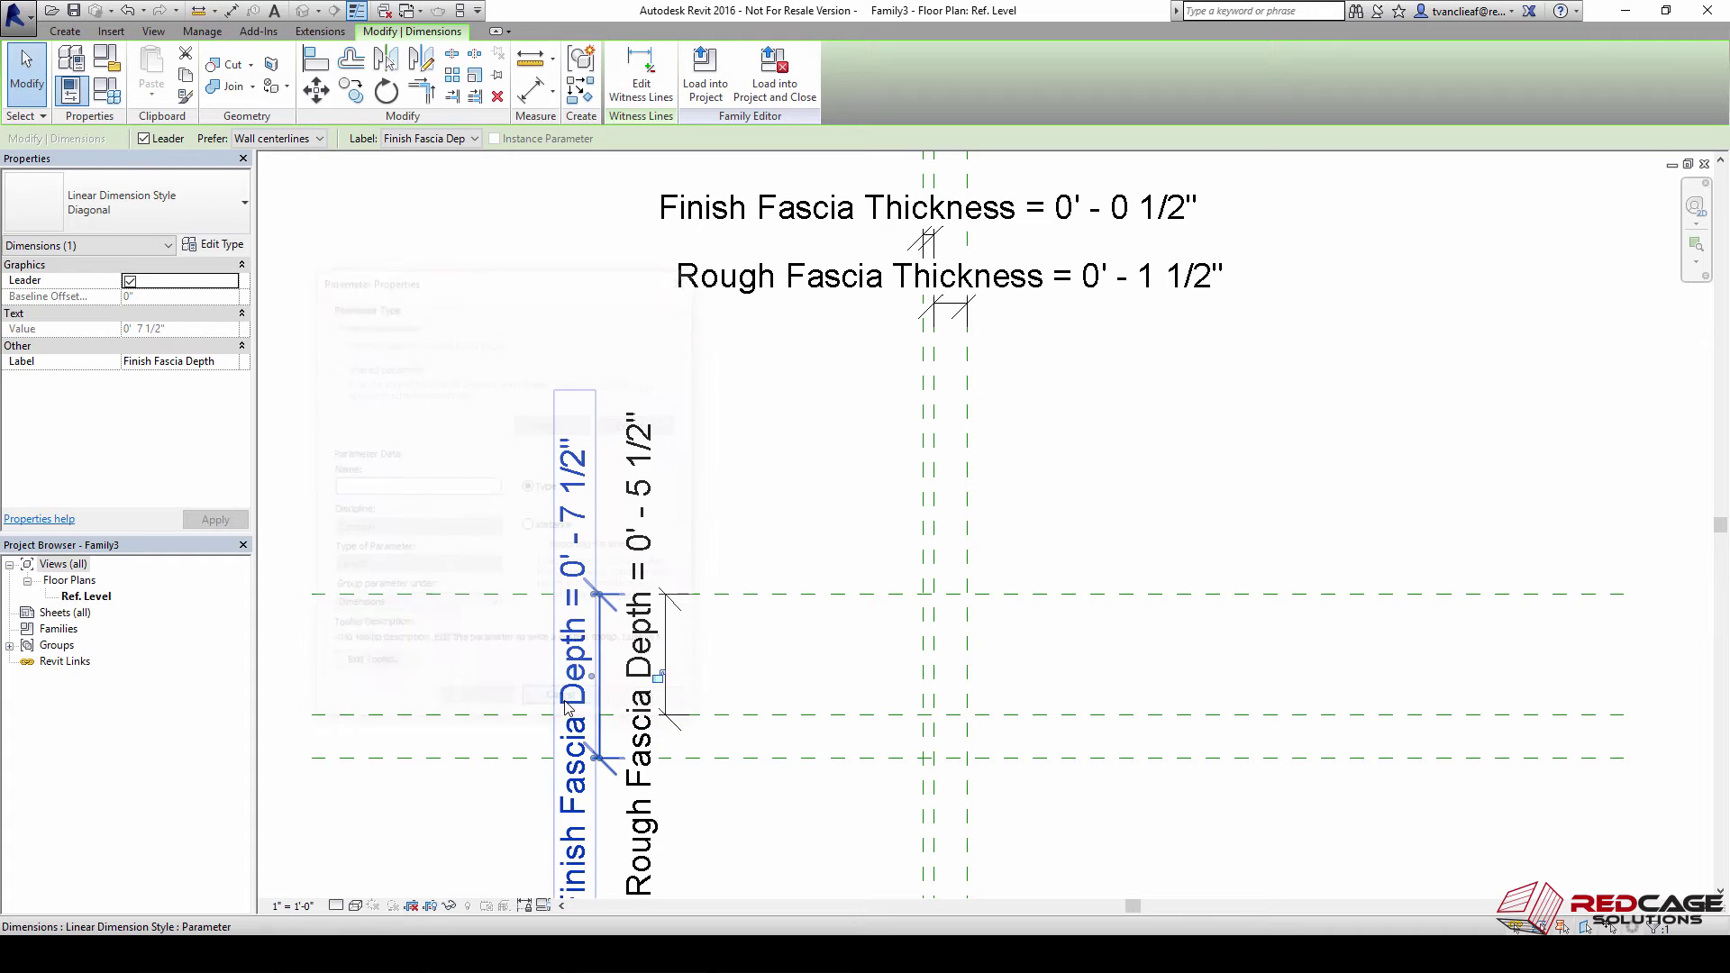
click(563, 704)
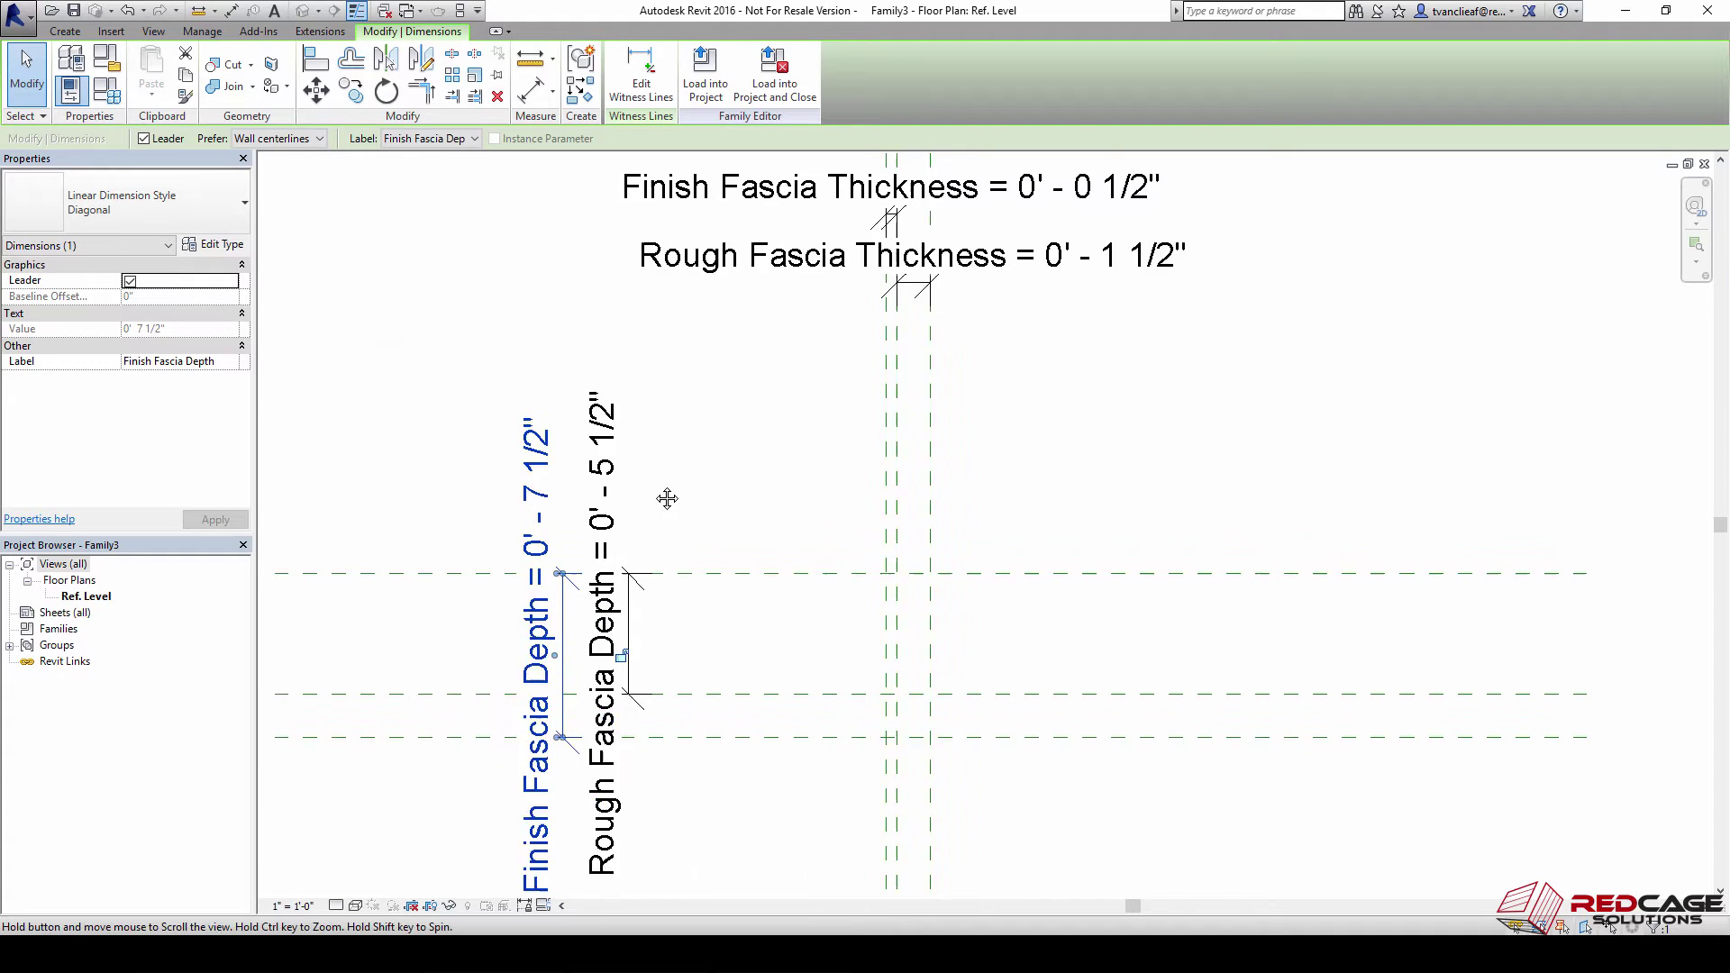
scroll(667, 498, down, 2)
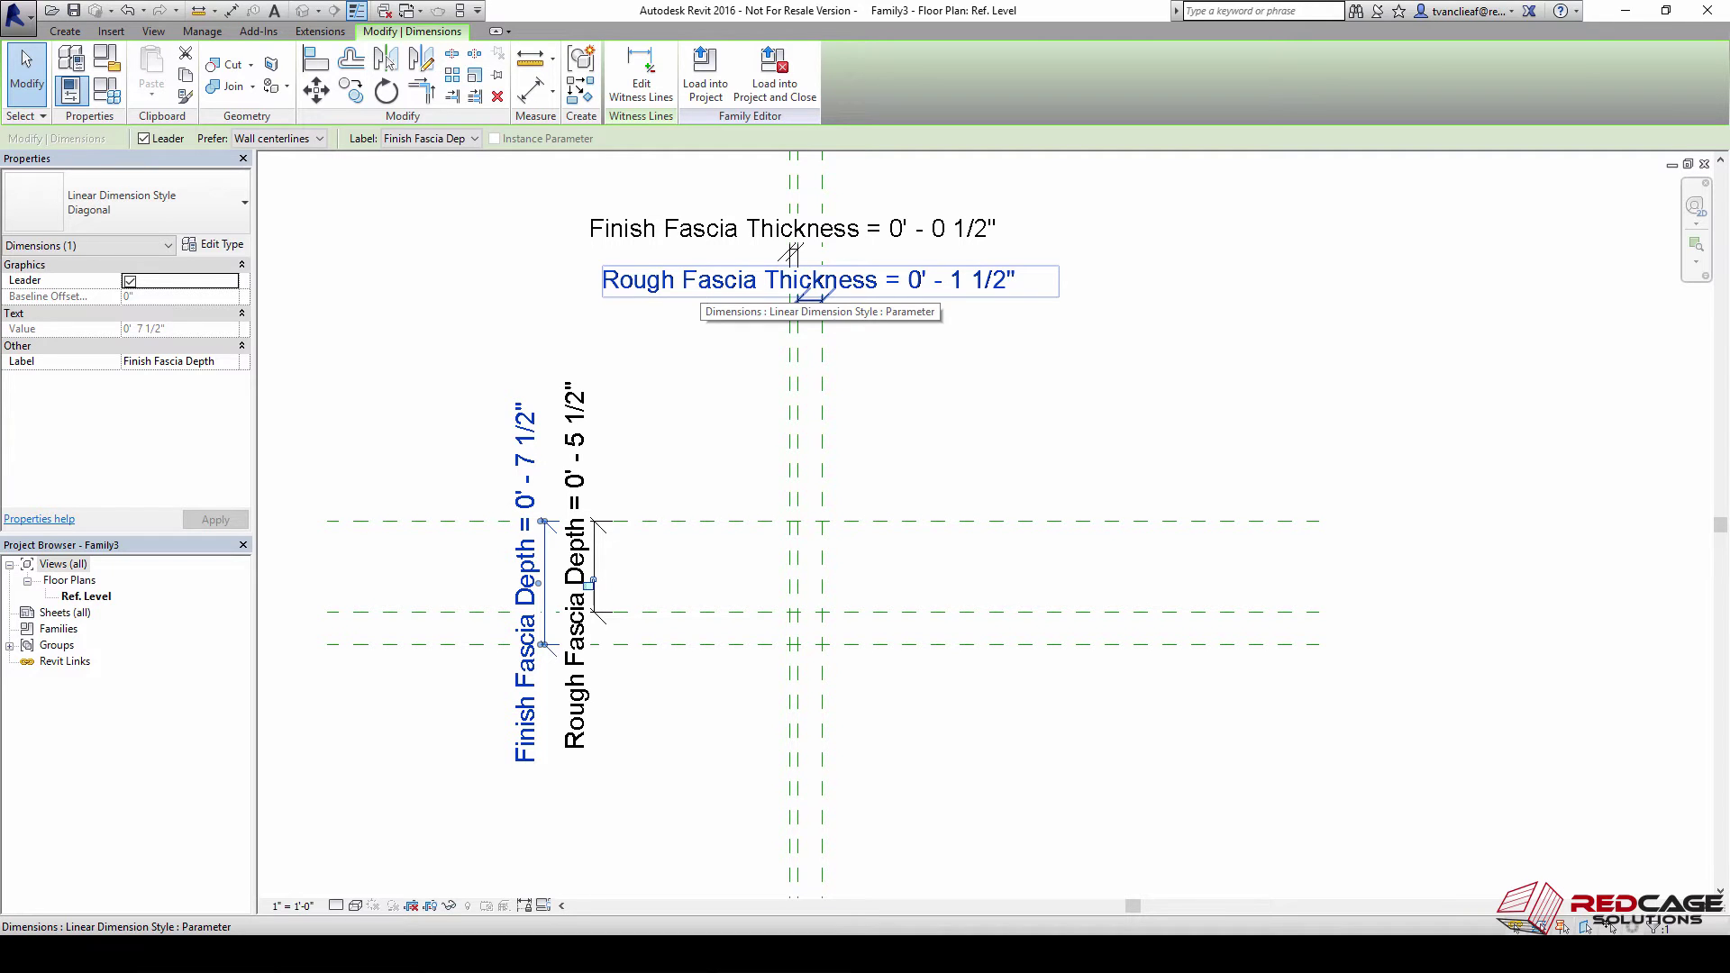
Draw a closed six-segment stepped fascia outline snapped to the reference-plane intersections
click(65, 31)
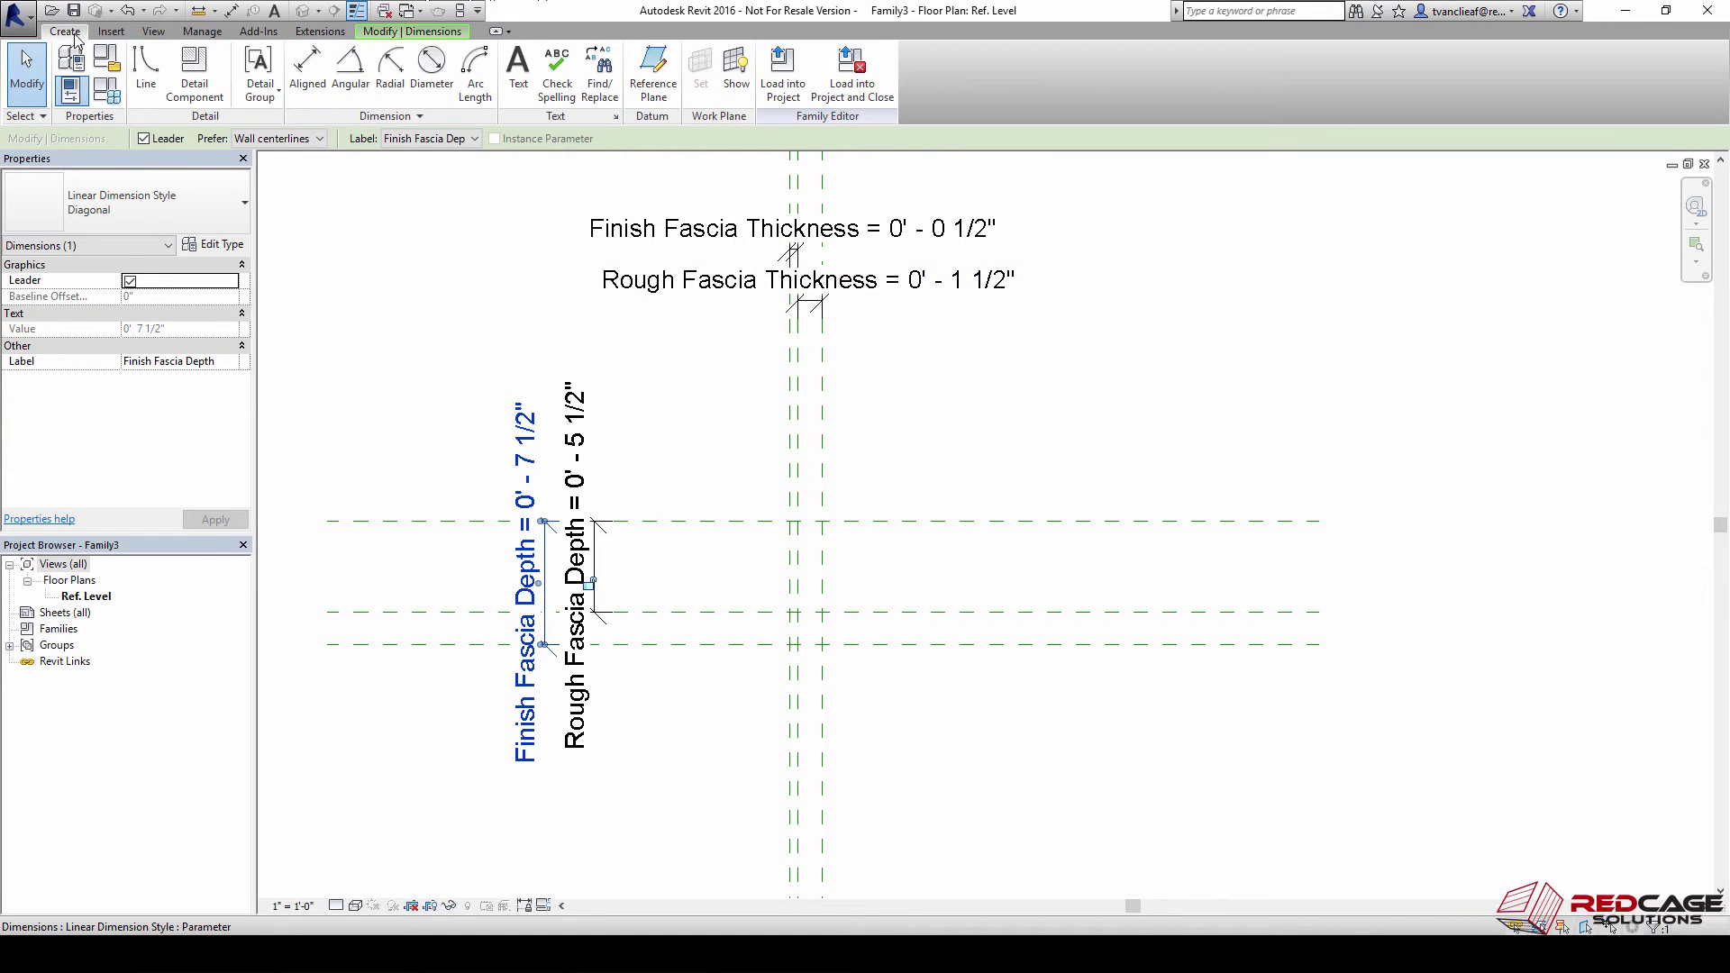
click(159, 90)
scroll(837, 513, up, 2)
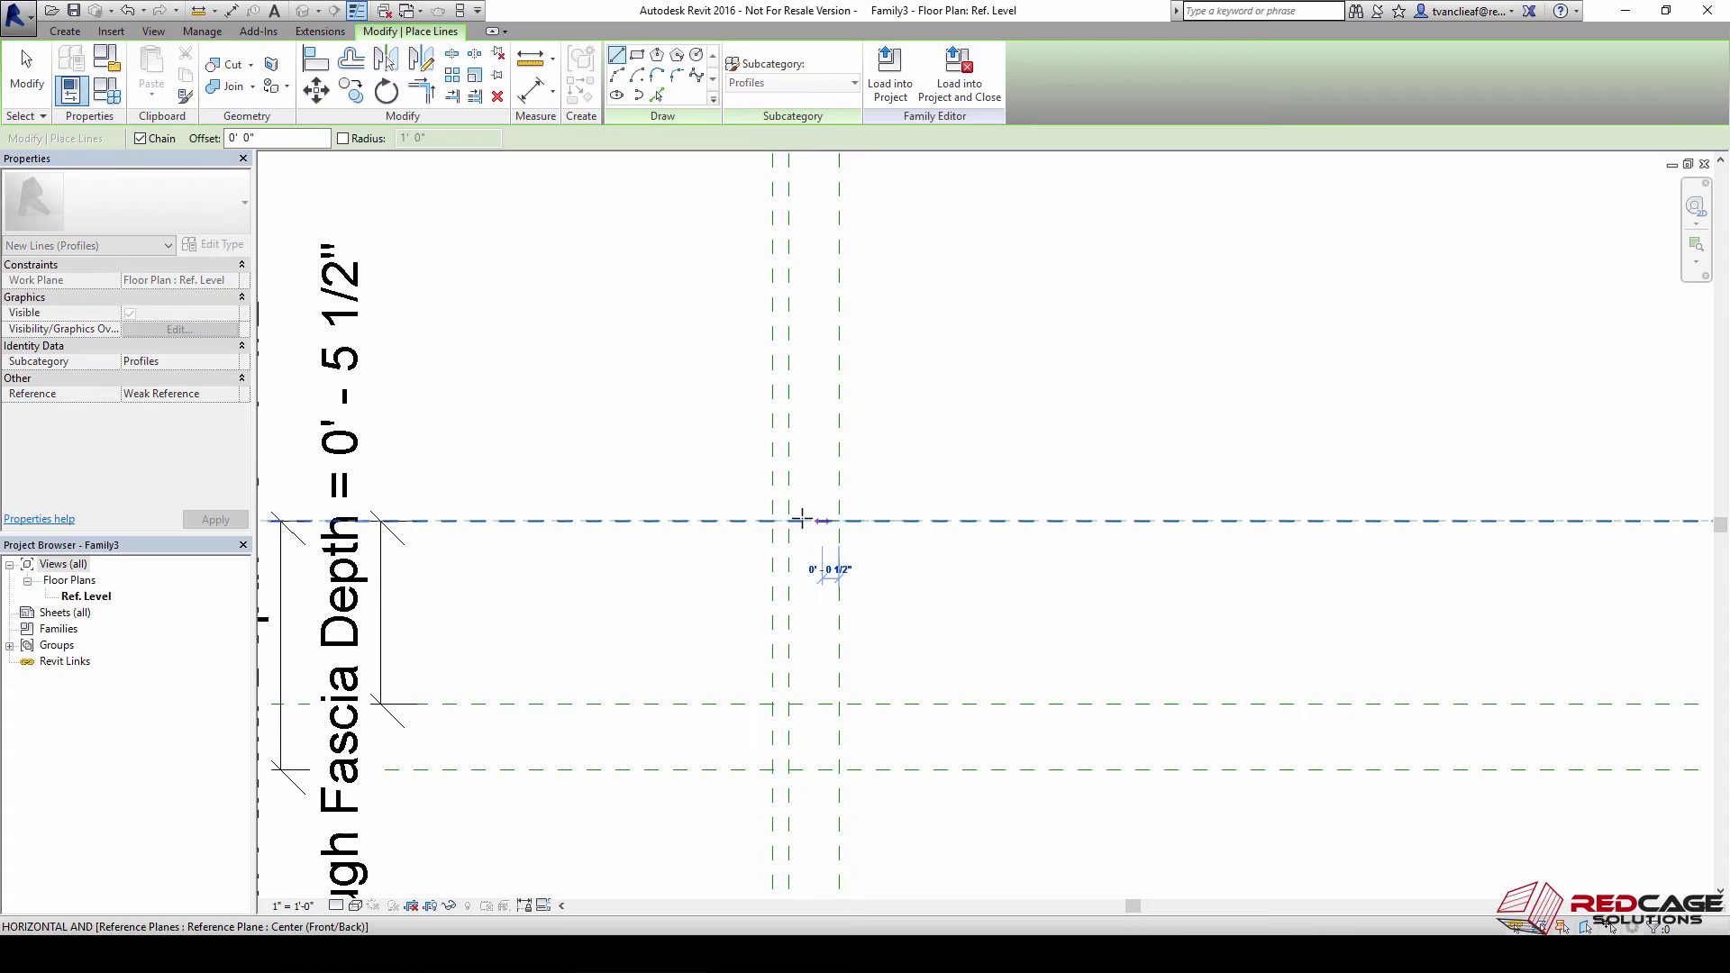
click(772, 520)
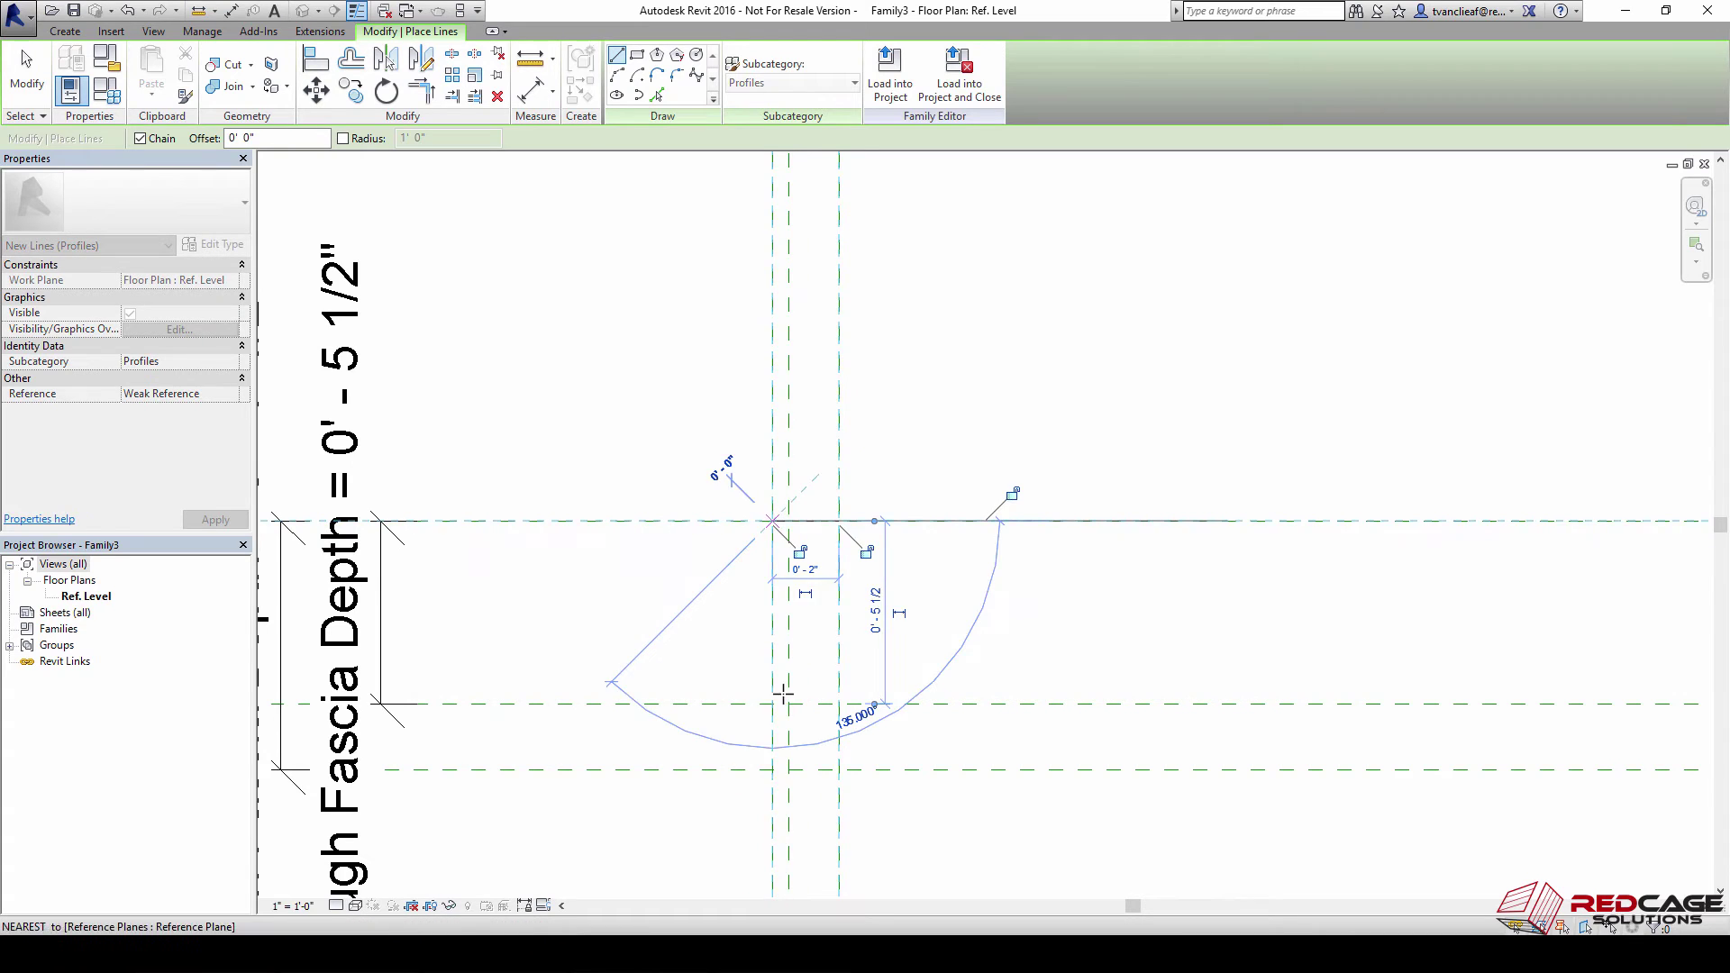
click(772, 769)
click(788, 769)
click(788, 703)
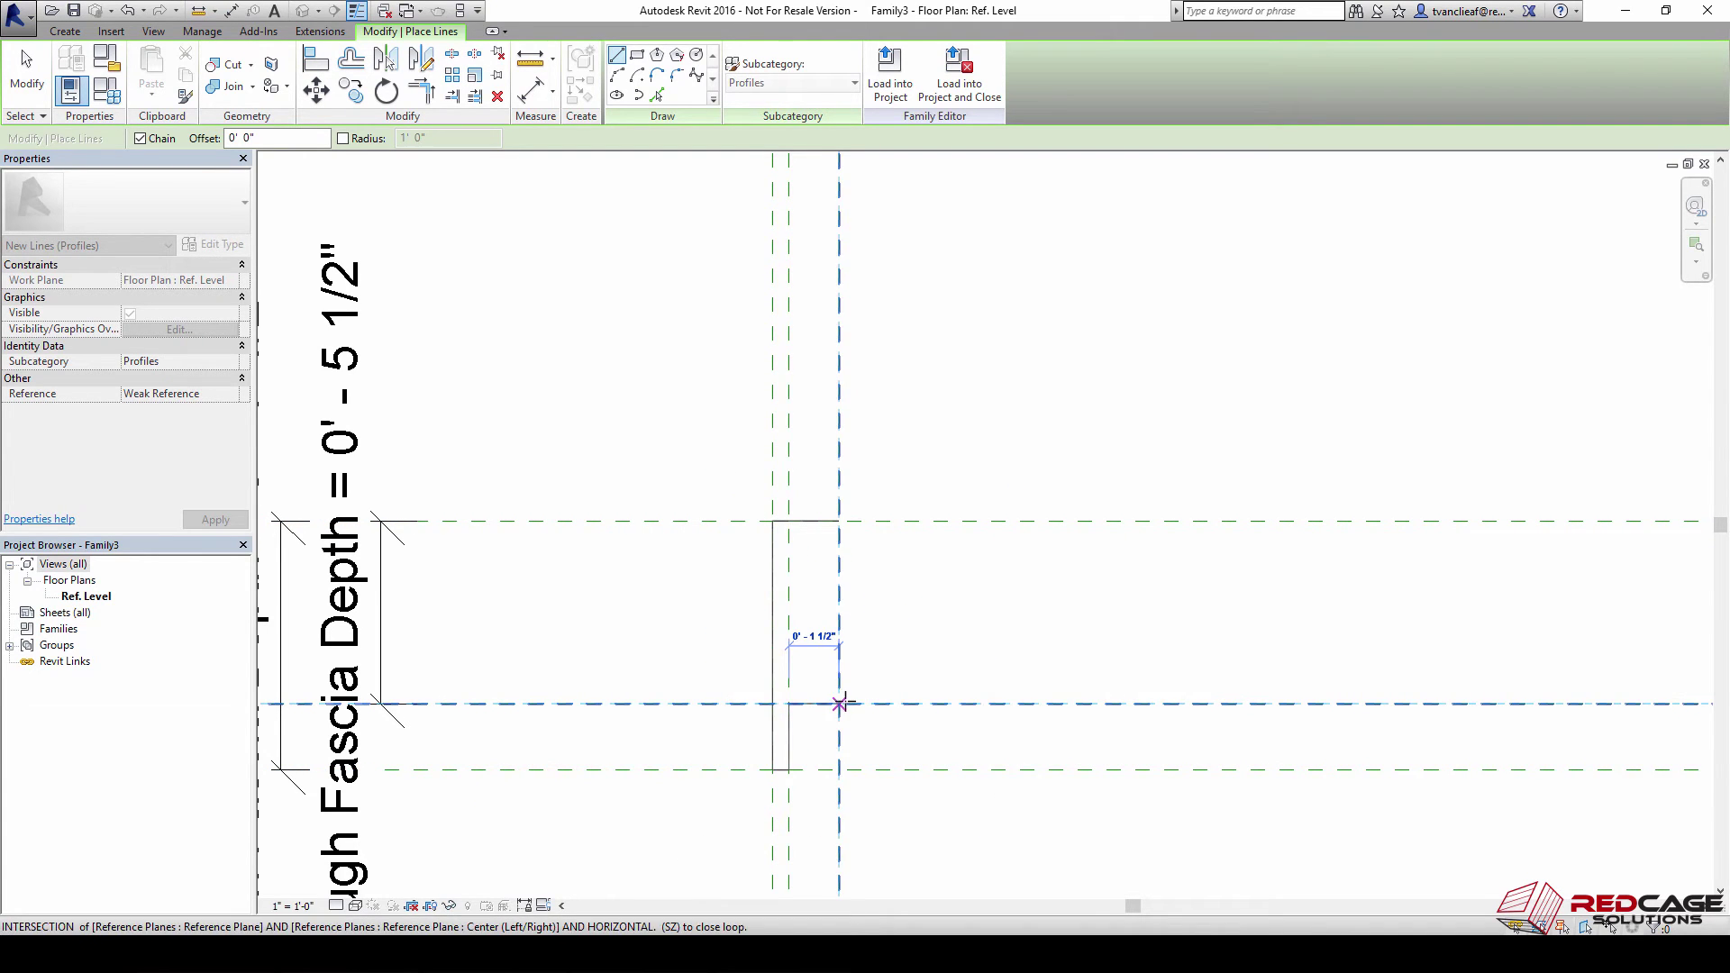
click(838, 702)
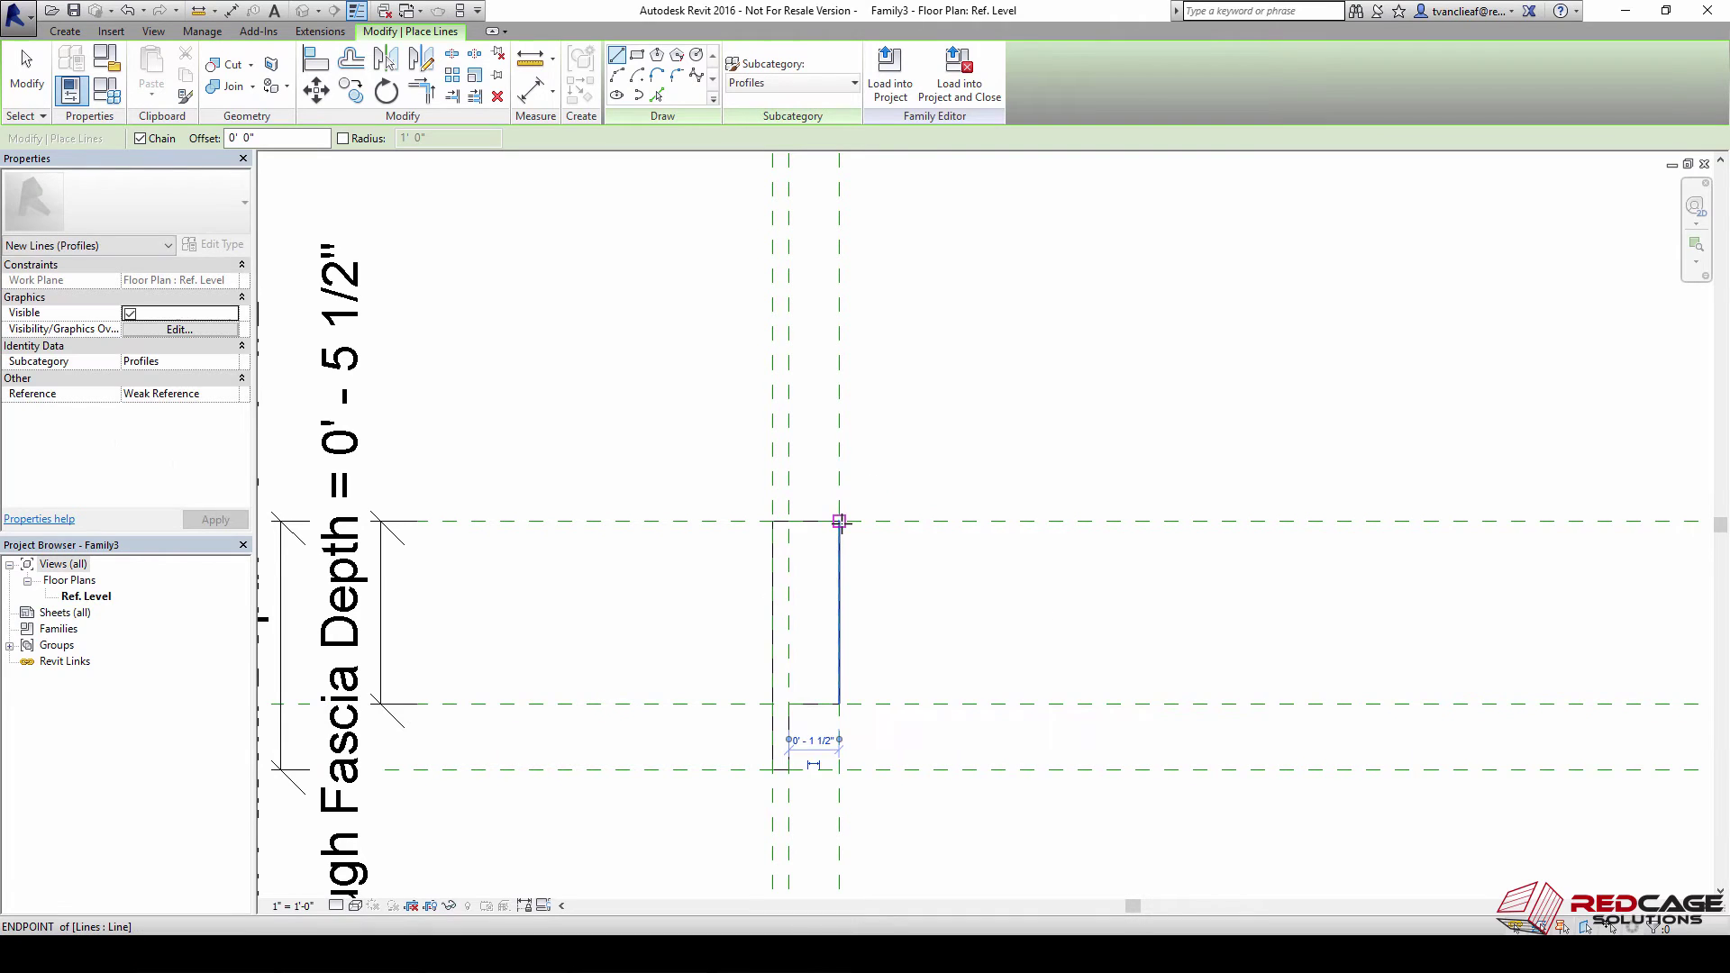
click(839, 521)
scroll(726, 514, down, 2)
key(Escape)
key(Escape)
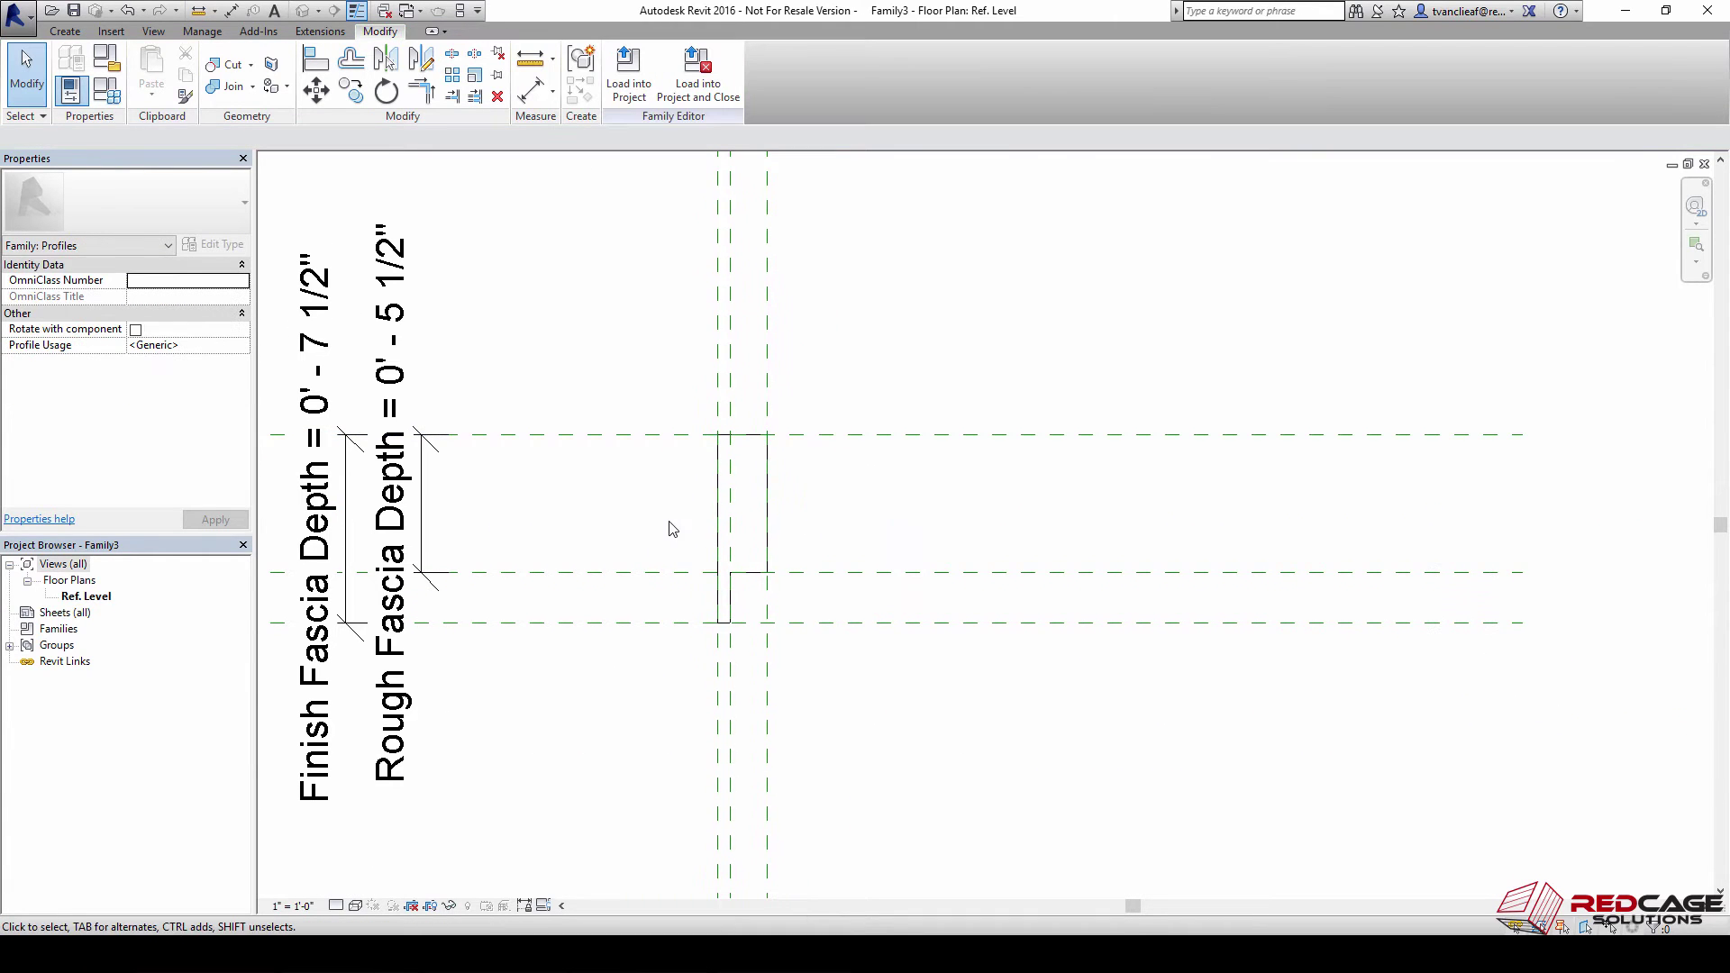
Align the profile's top, left and bottom lines to their reference planes with AL
key(a)
key(l)
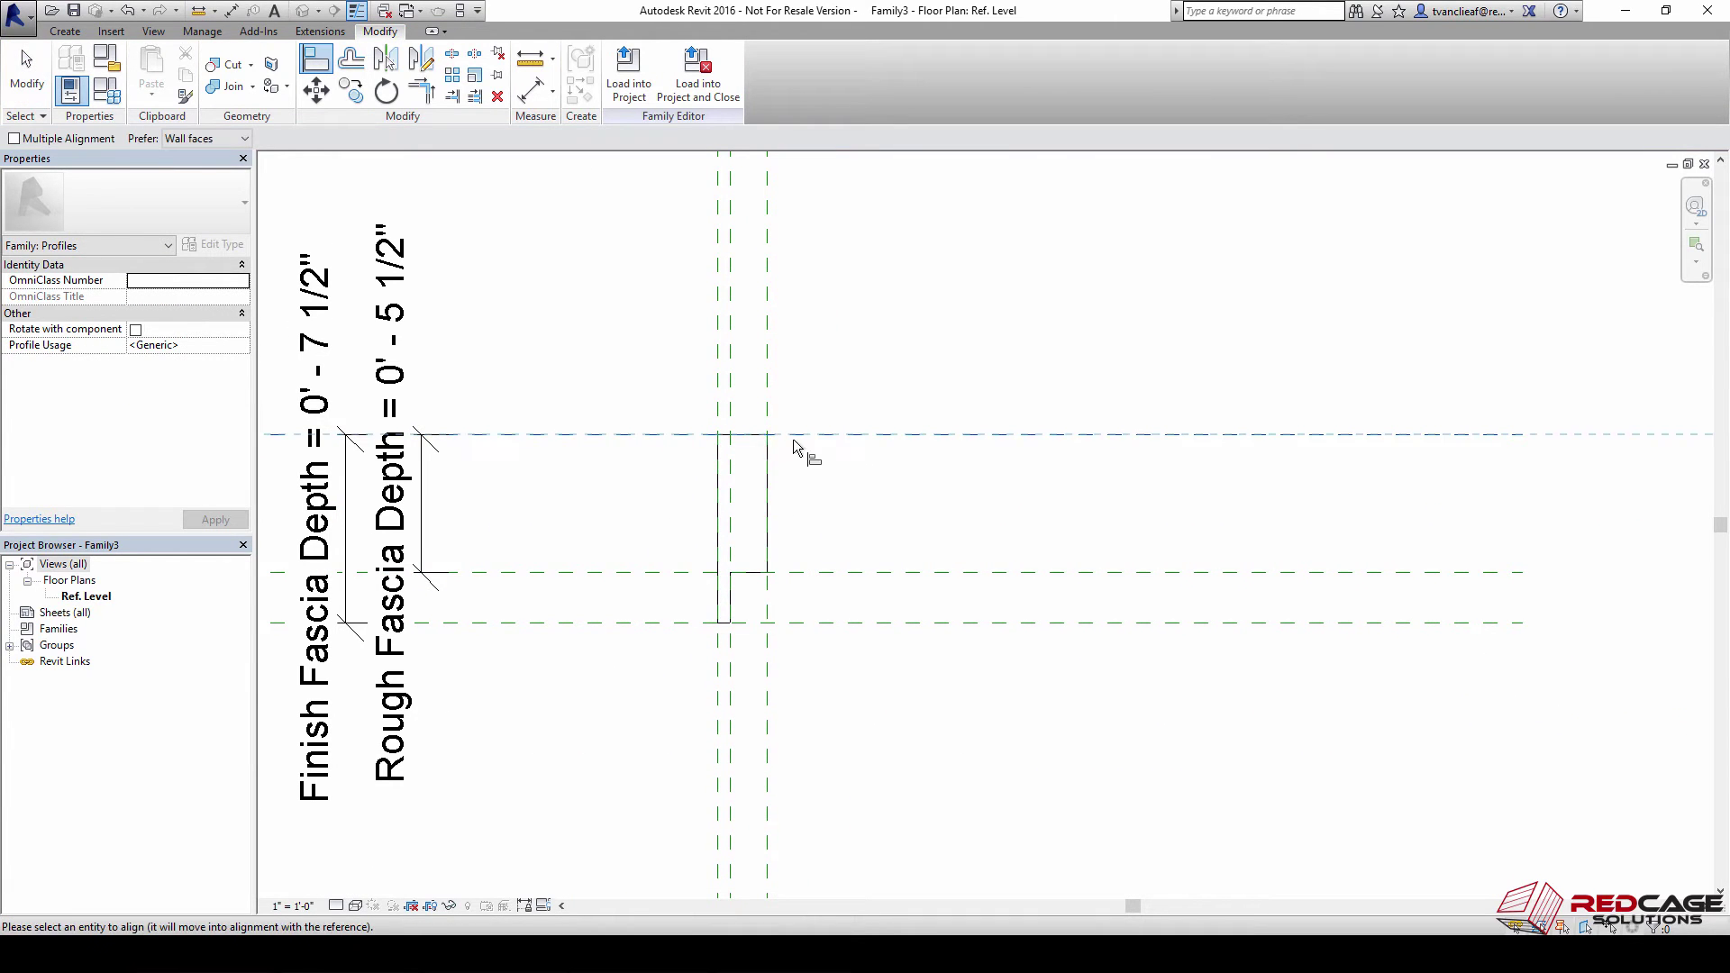
click(797, 435)
click(746, 435)
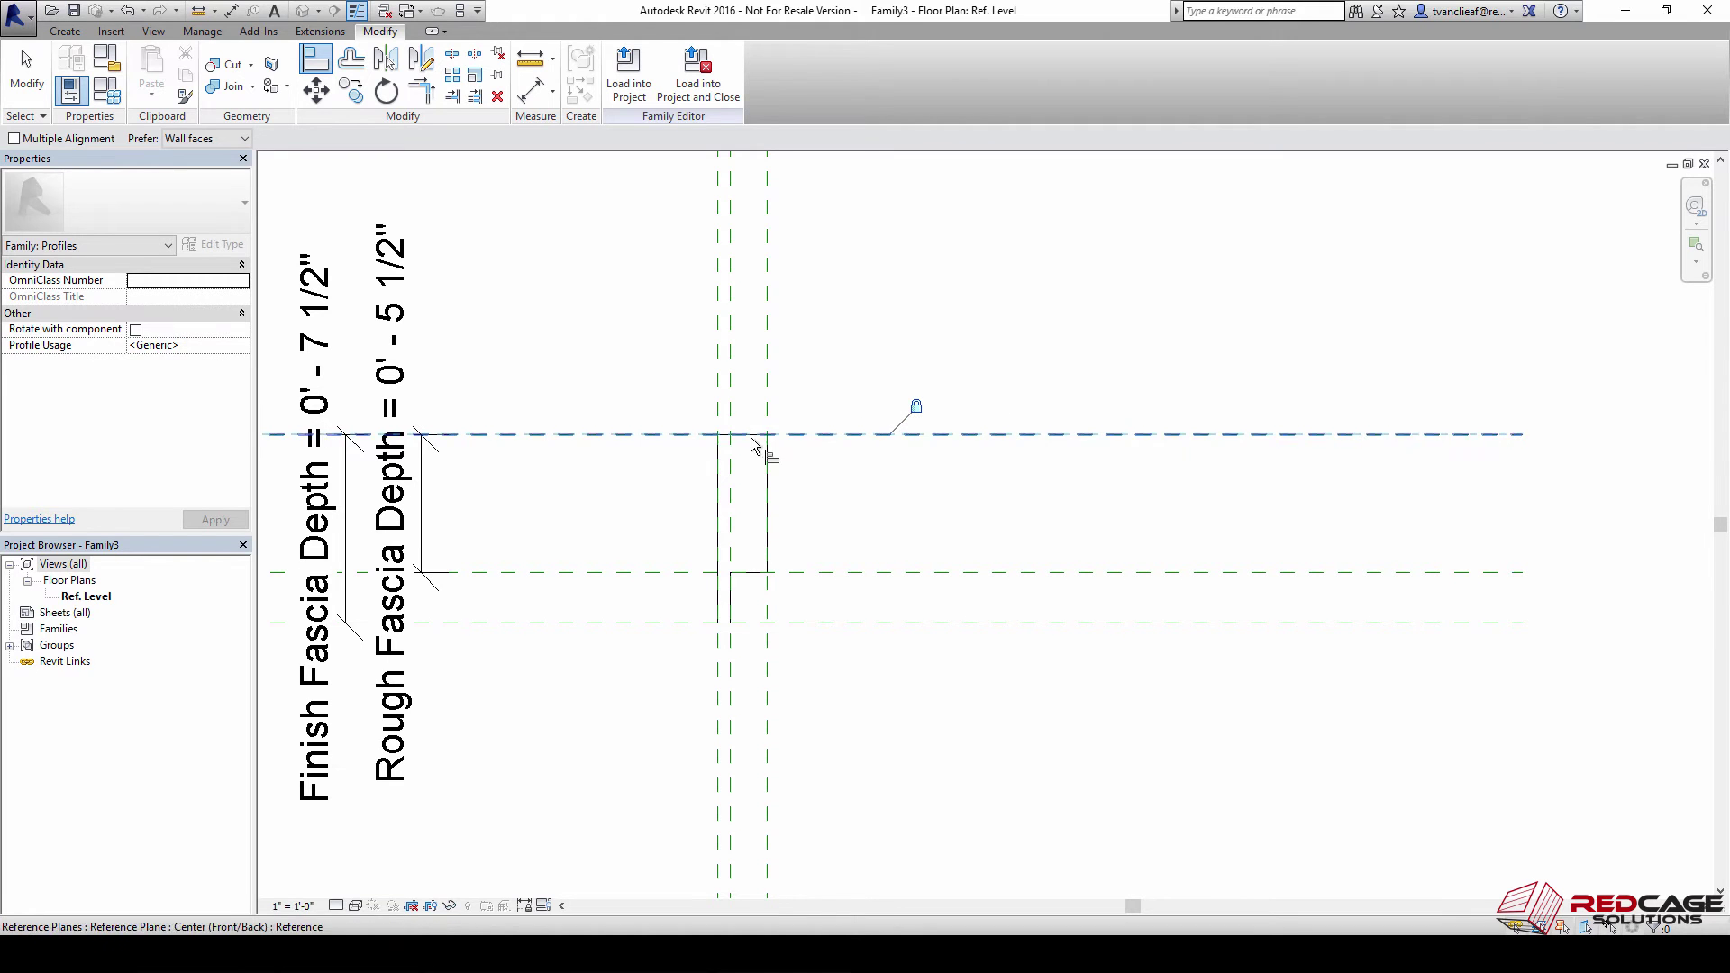
click(722, 389)
click(718, 502)
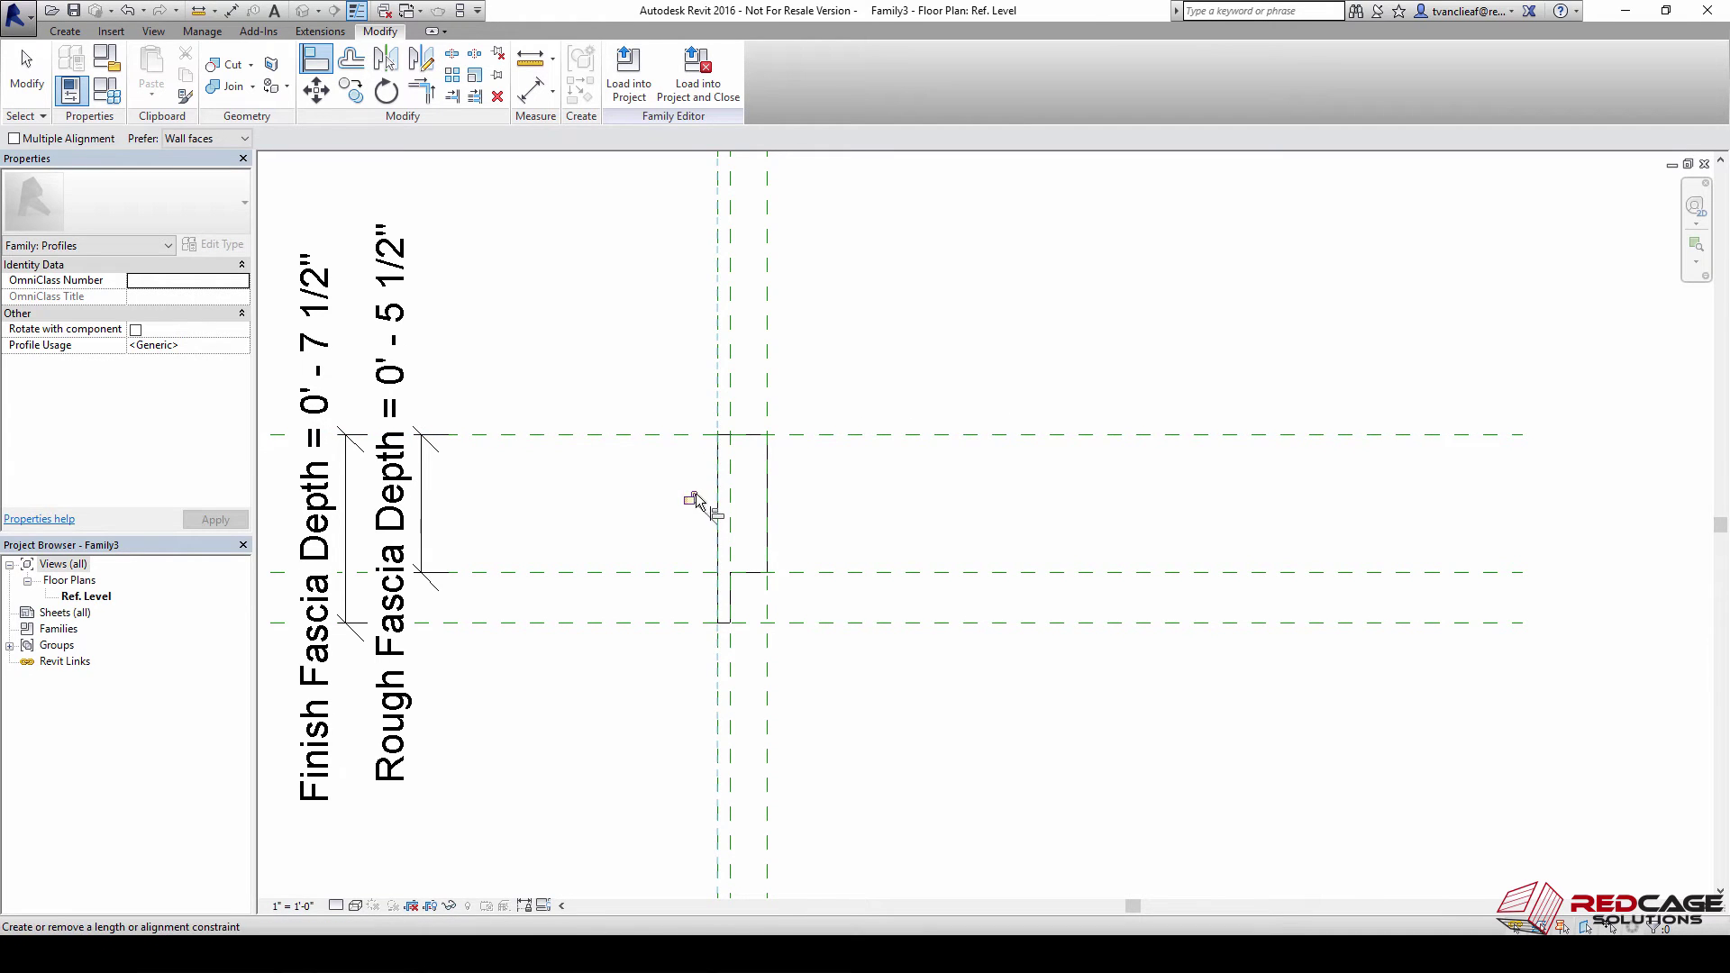
scroll(725, 518, up, 2)
scroll(733, 662, up, 1)
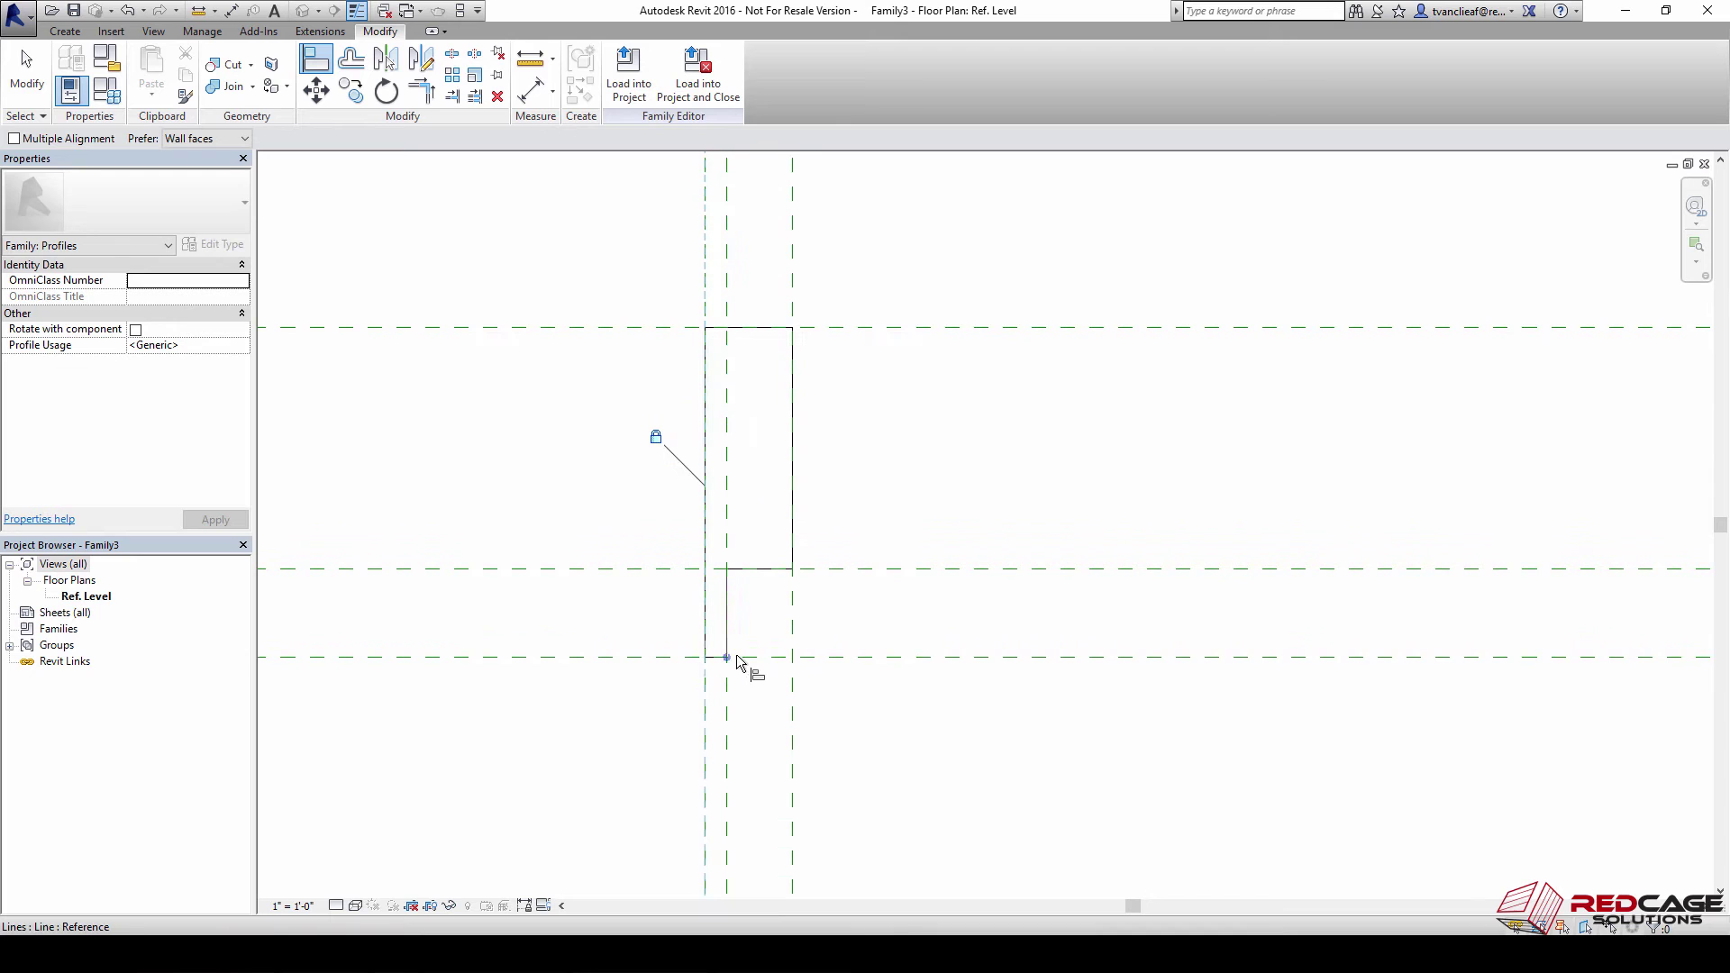
click(747, 658)
scroll(723, 662, up, 2)
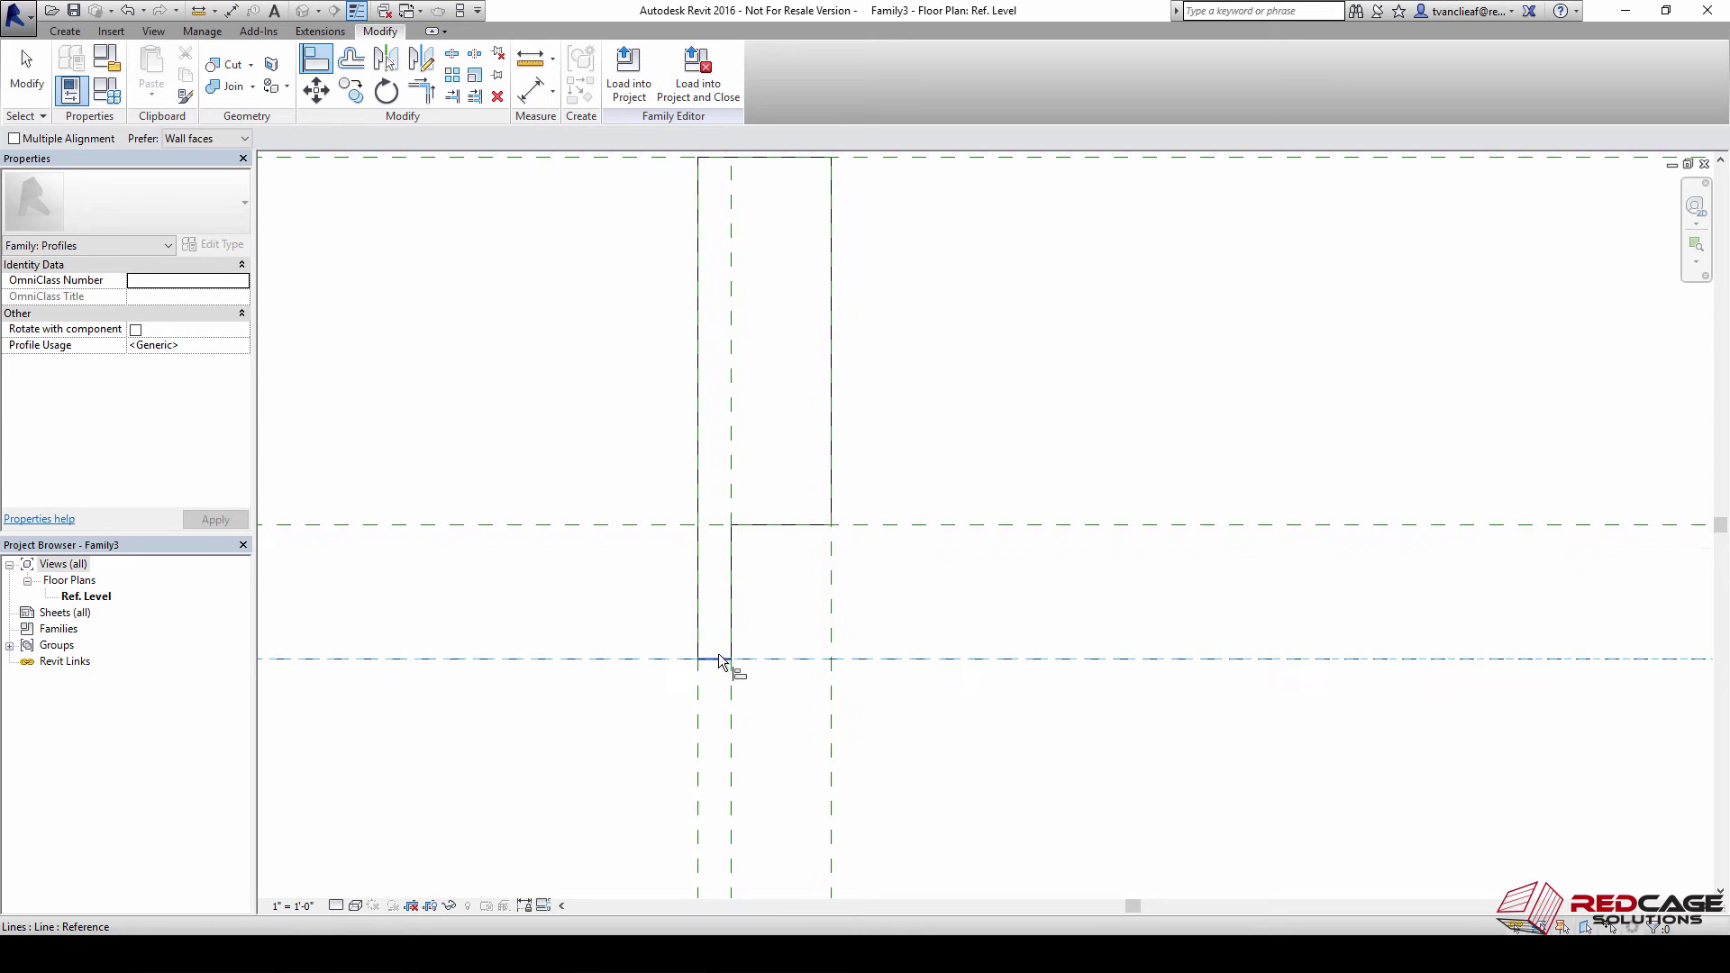
click(715, 666)
scroll(834, 684, down, 2)
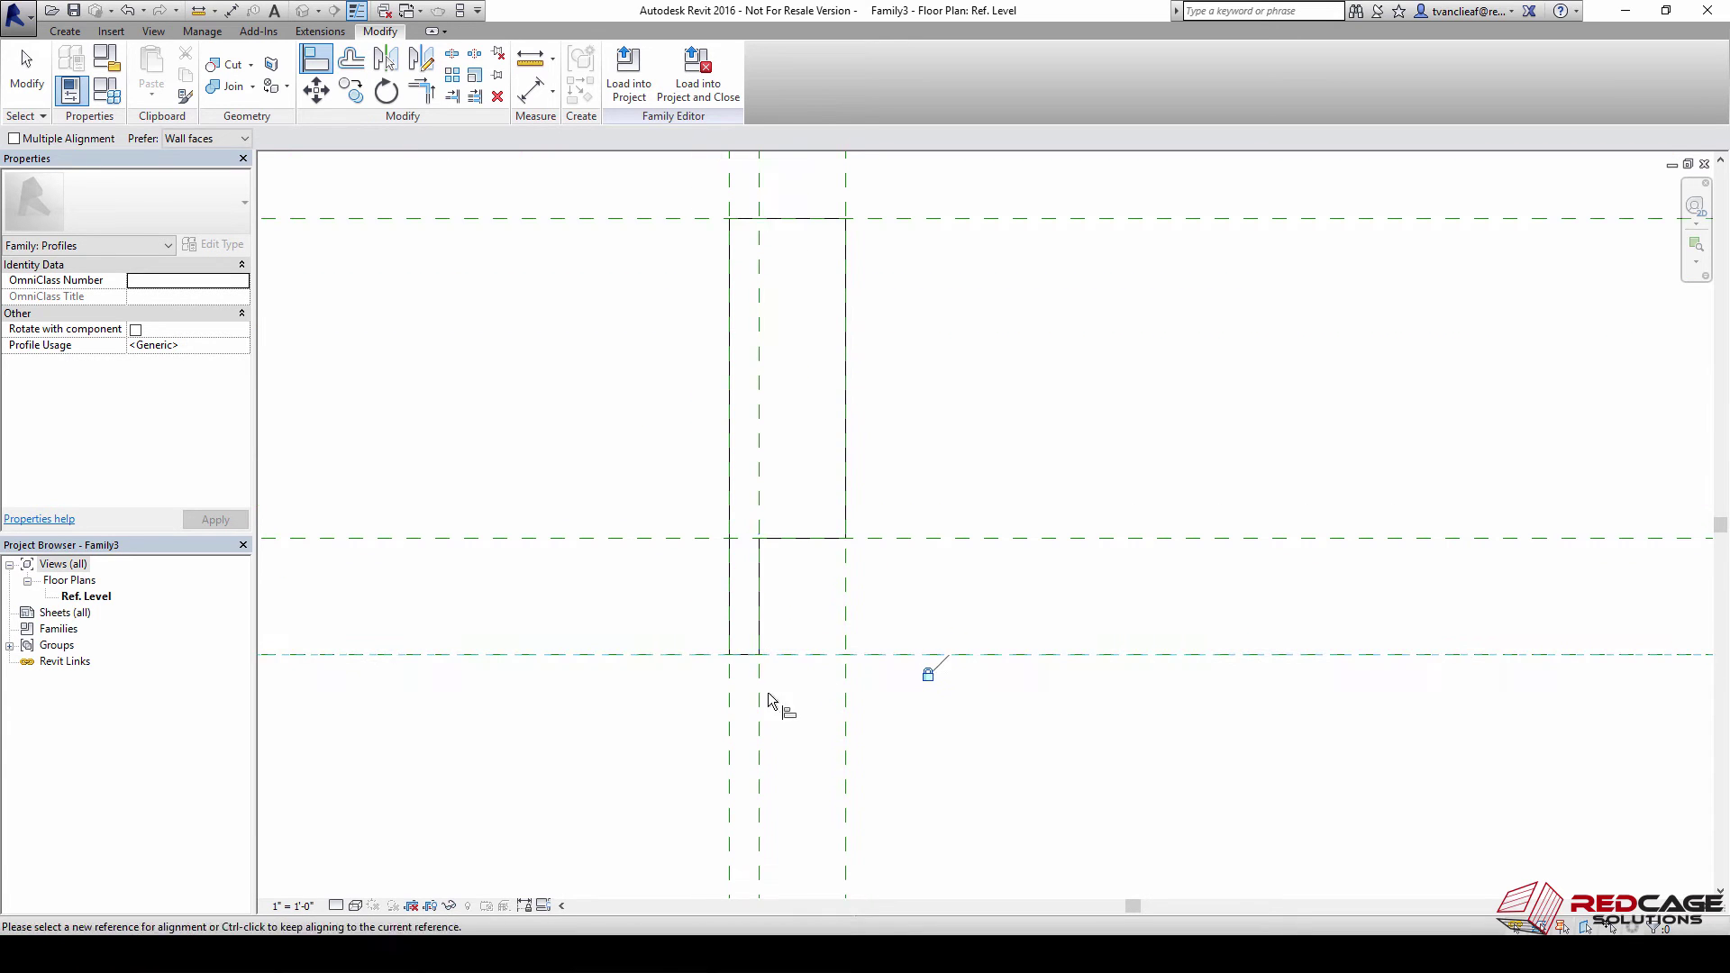
scroll(788, 554, down, 2)
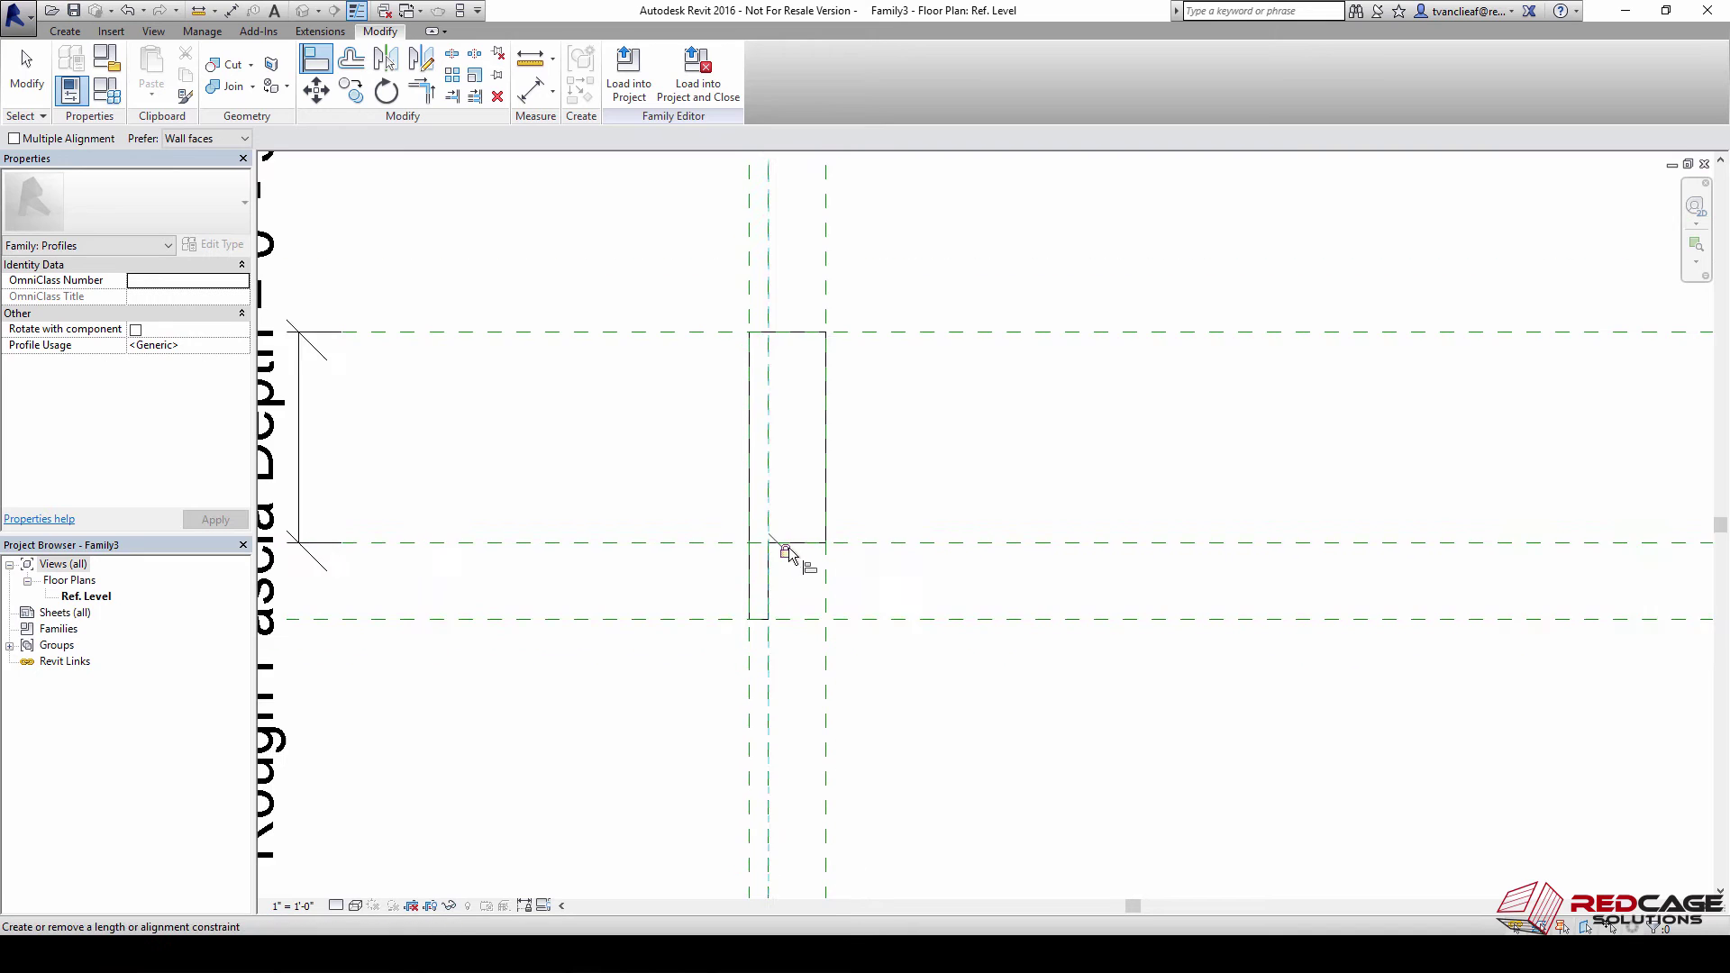
Align the inner step and right lines to their planes, then check constraints with Reveal Constraints
click(802, 551)
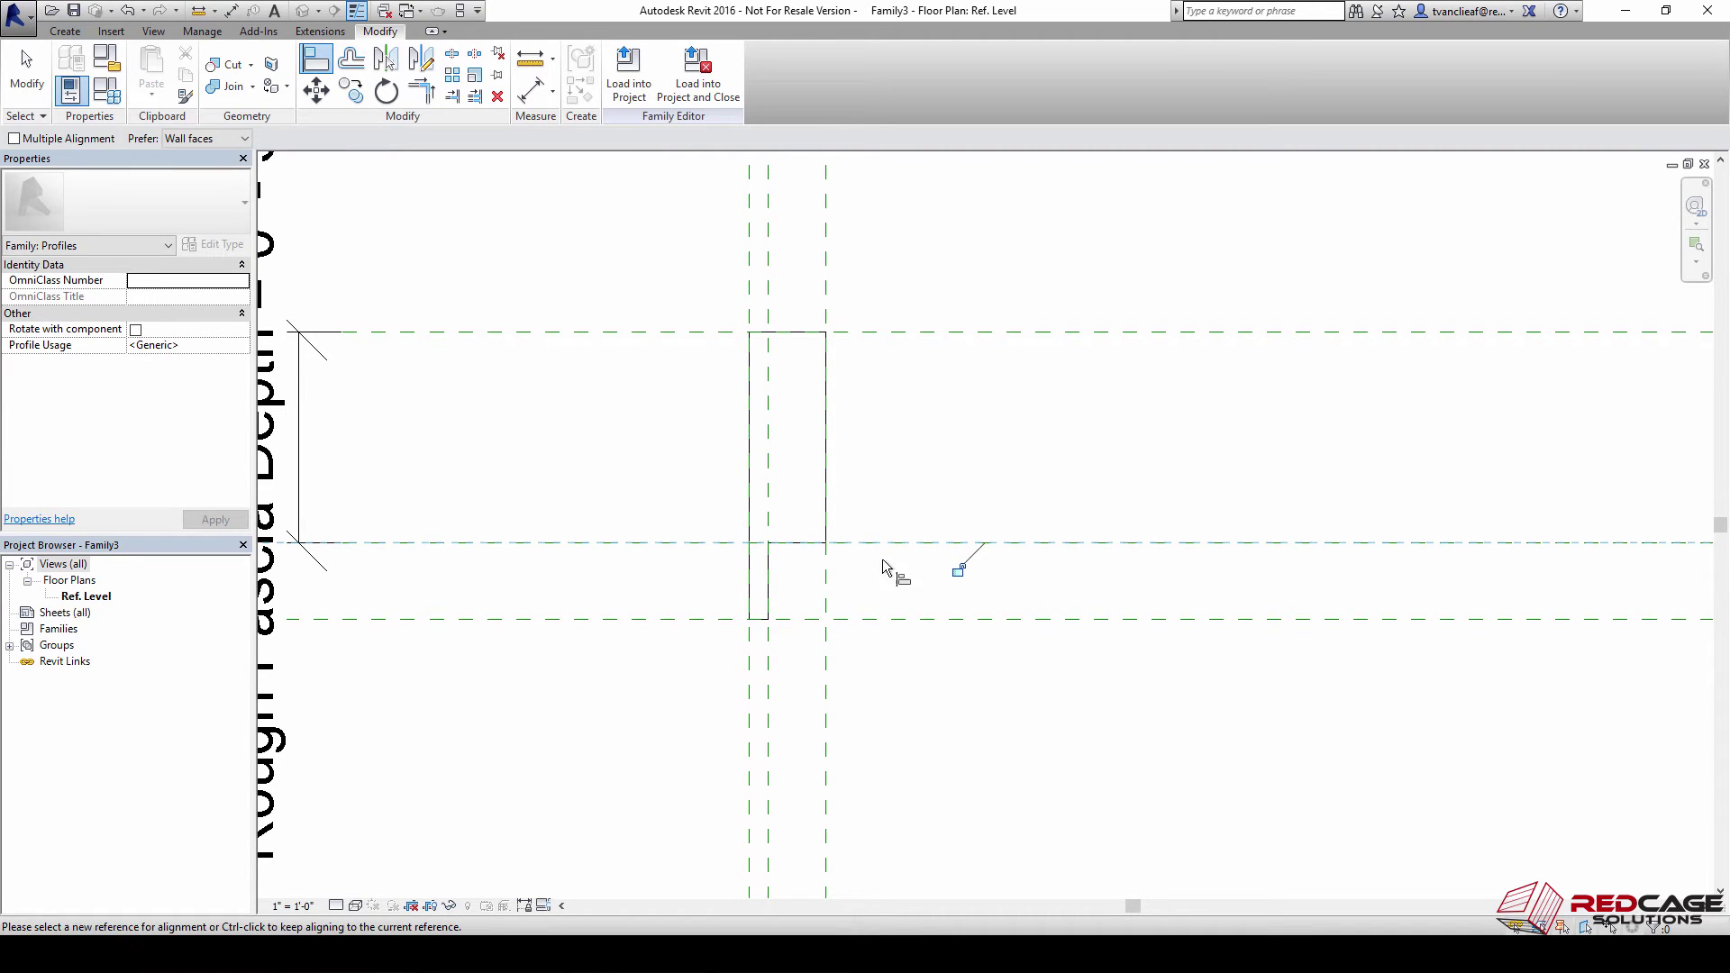
scroll(909, 554, down, 2)
click(856, 671)
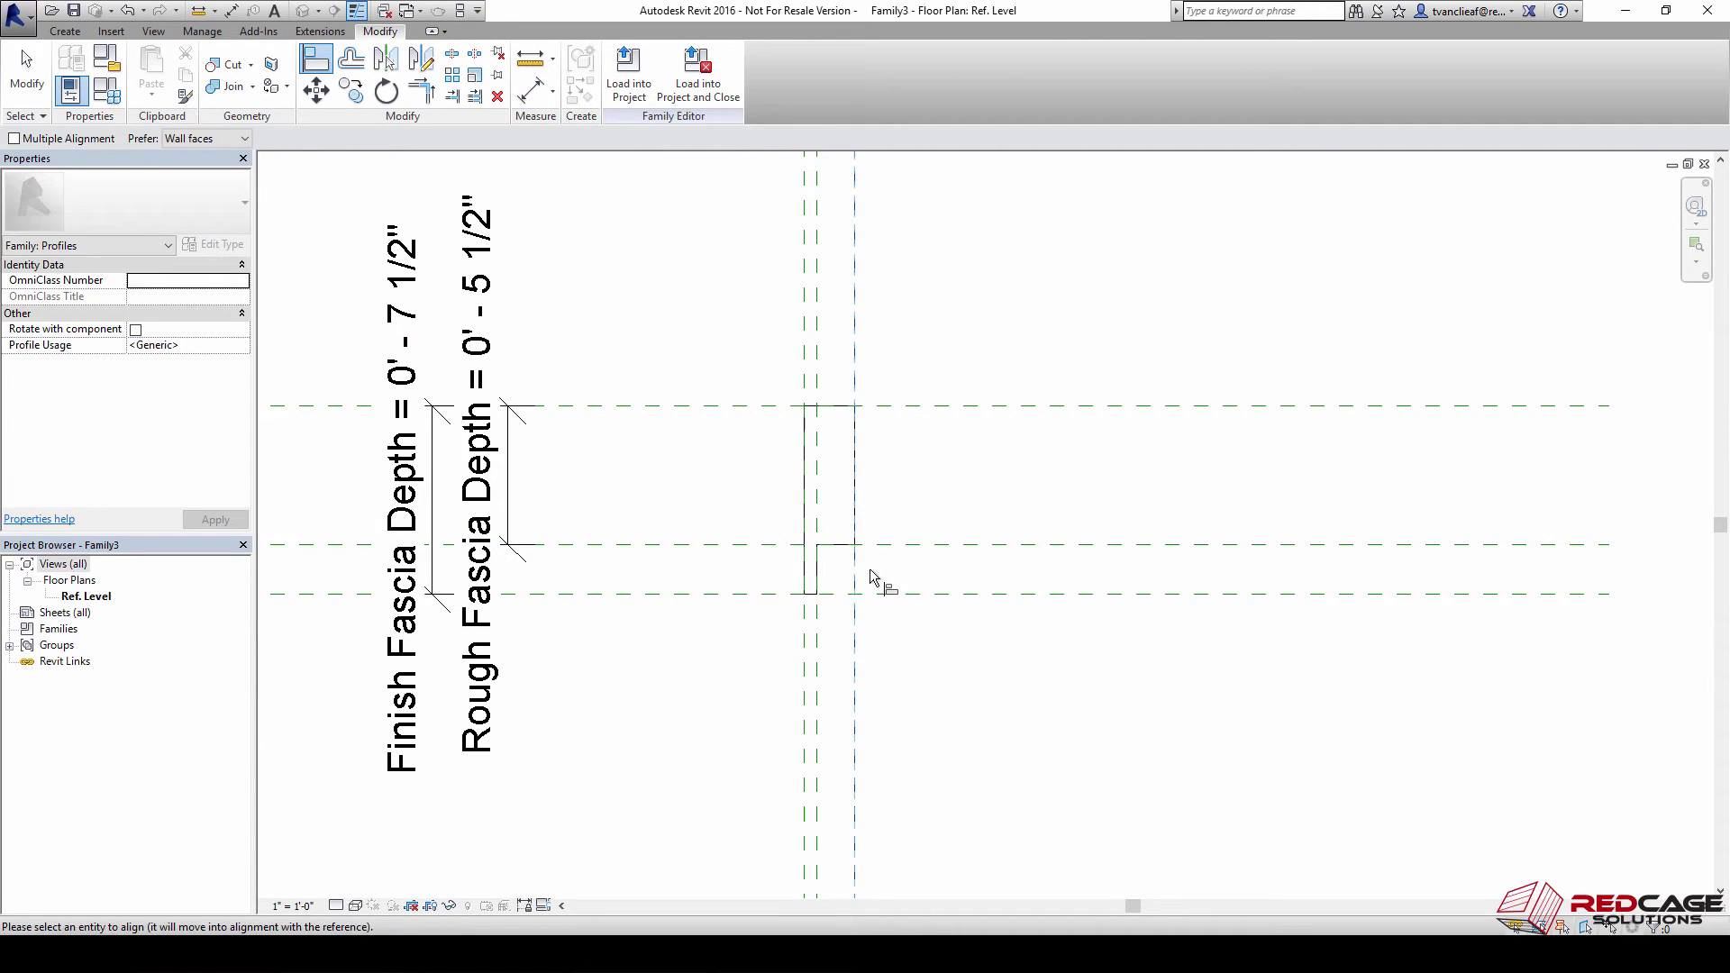
click(855, 487)
scroll(882, 556, down, 2)
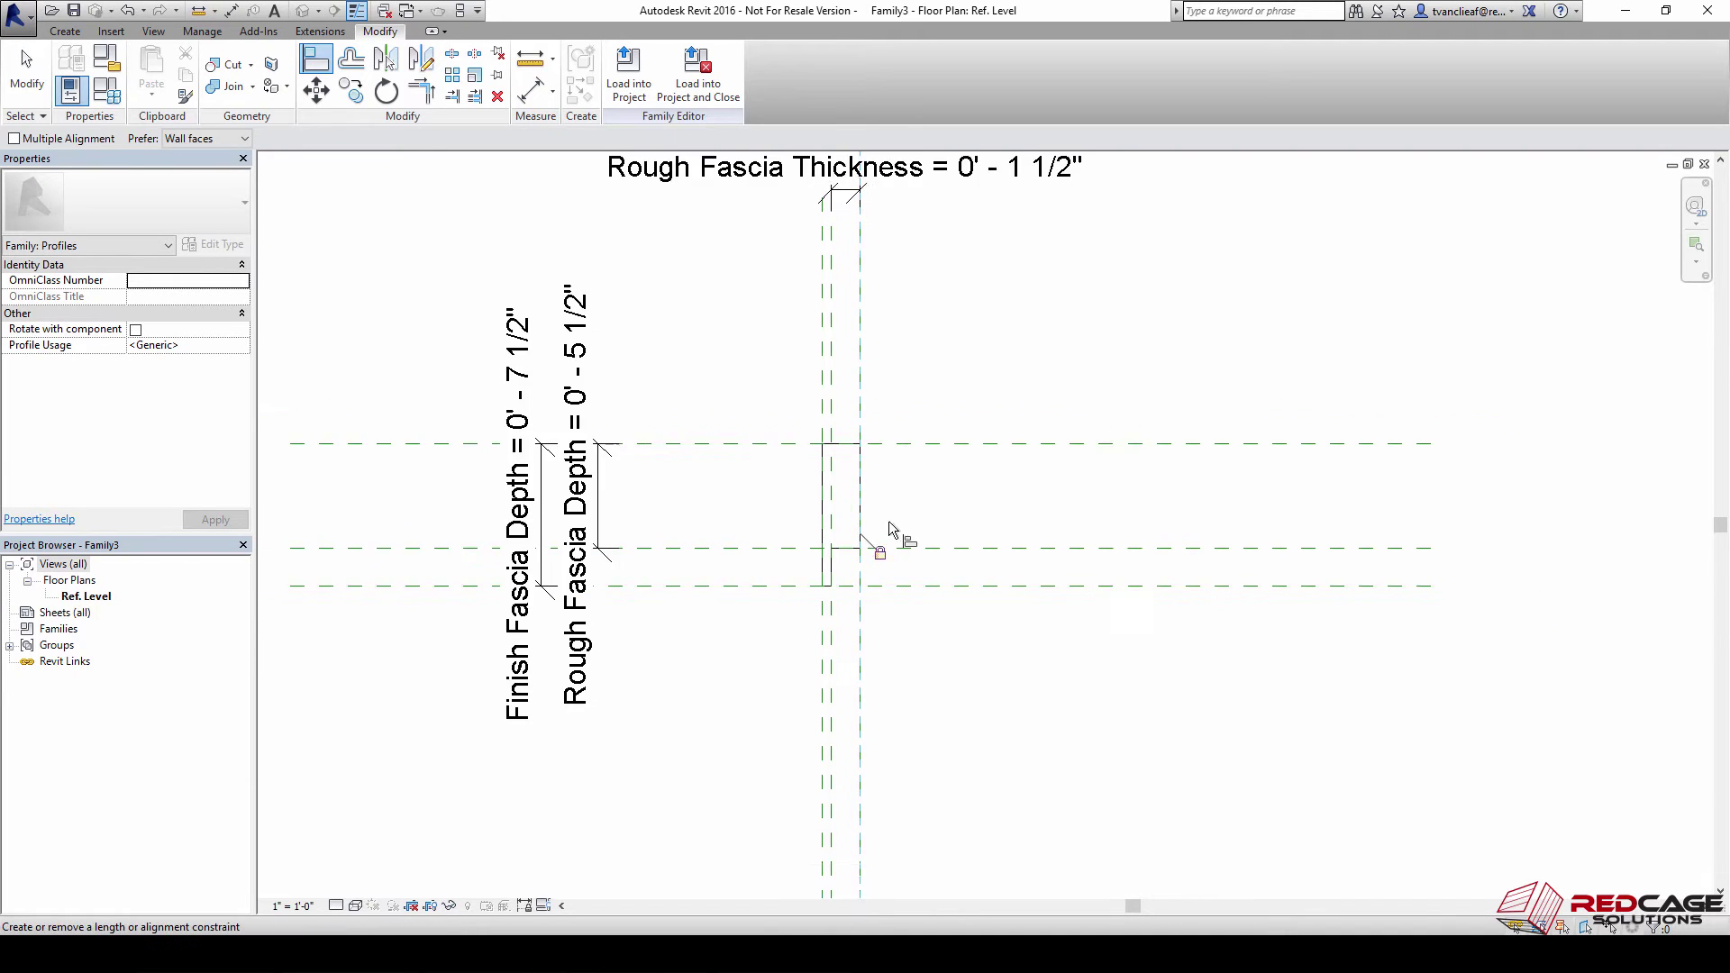
scroll(842, 491, up, 4)
scroll(847, 482, down, 2)
key(Escape)
key(Escape)
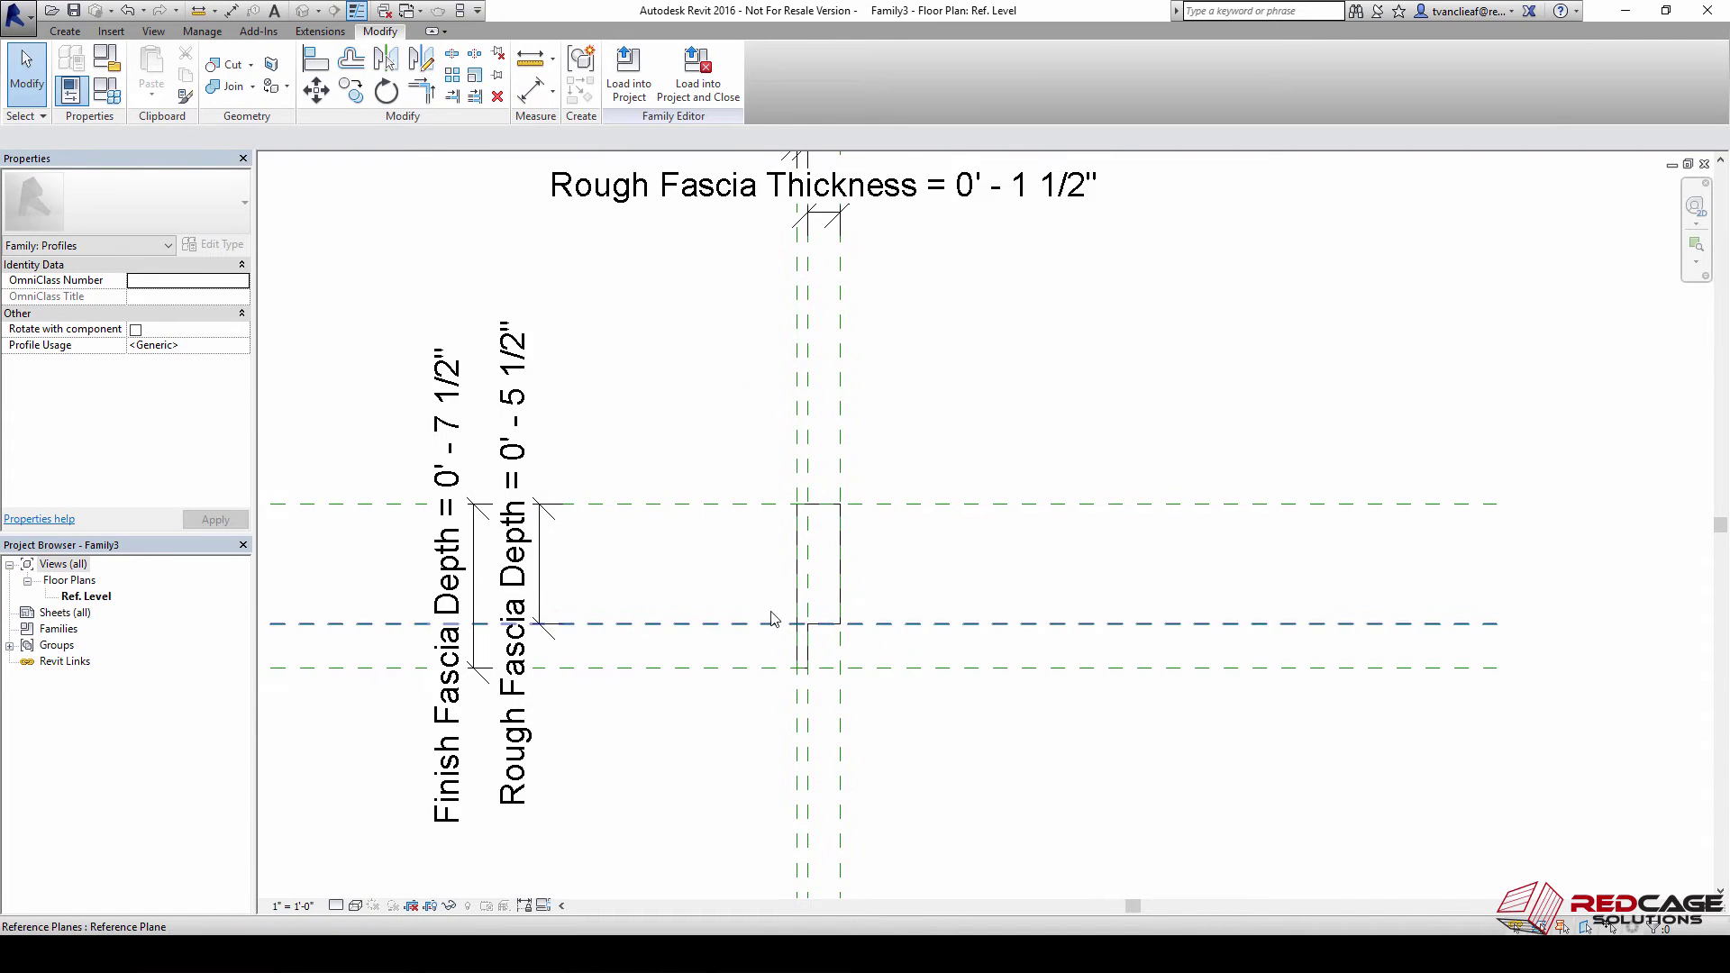
middle_drag(802, 621, 884, 602)
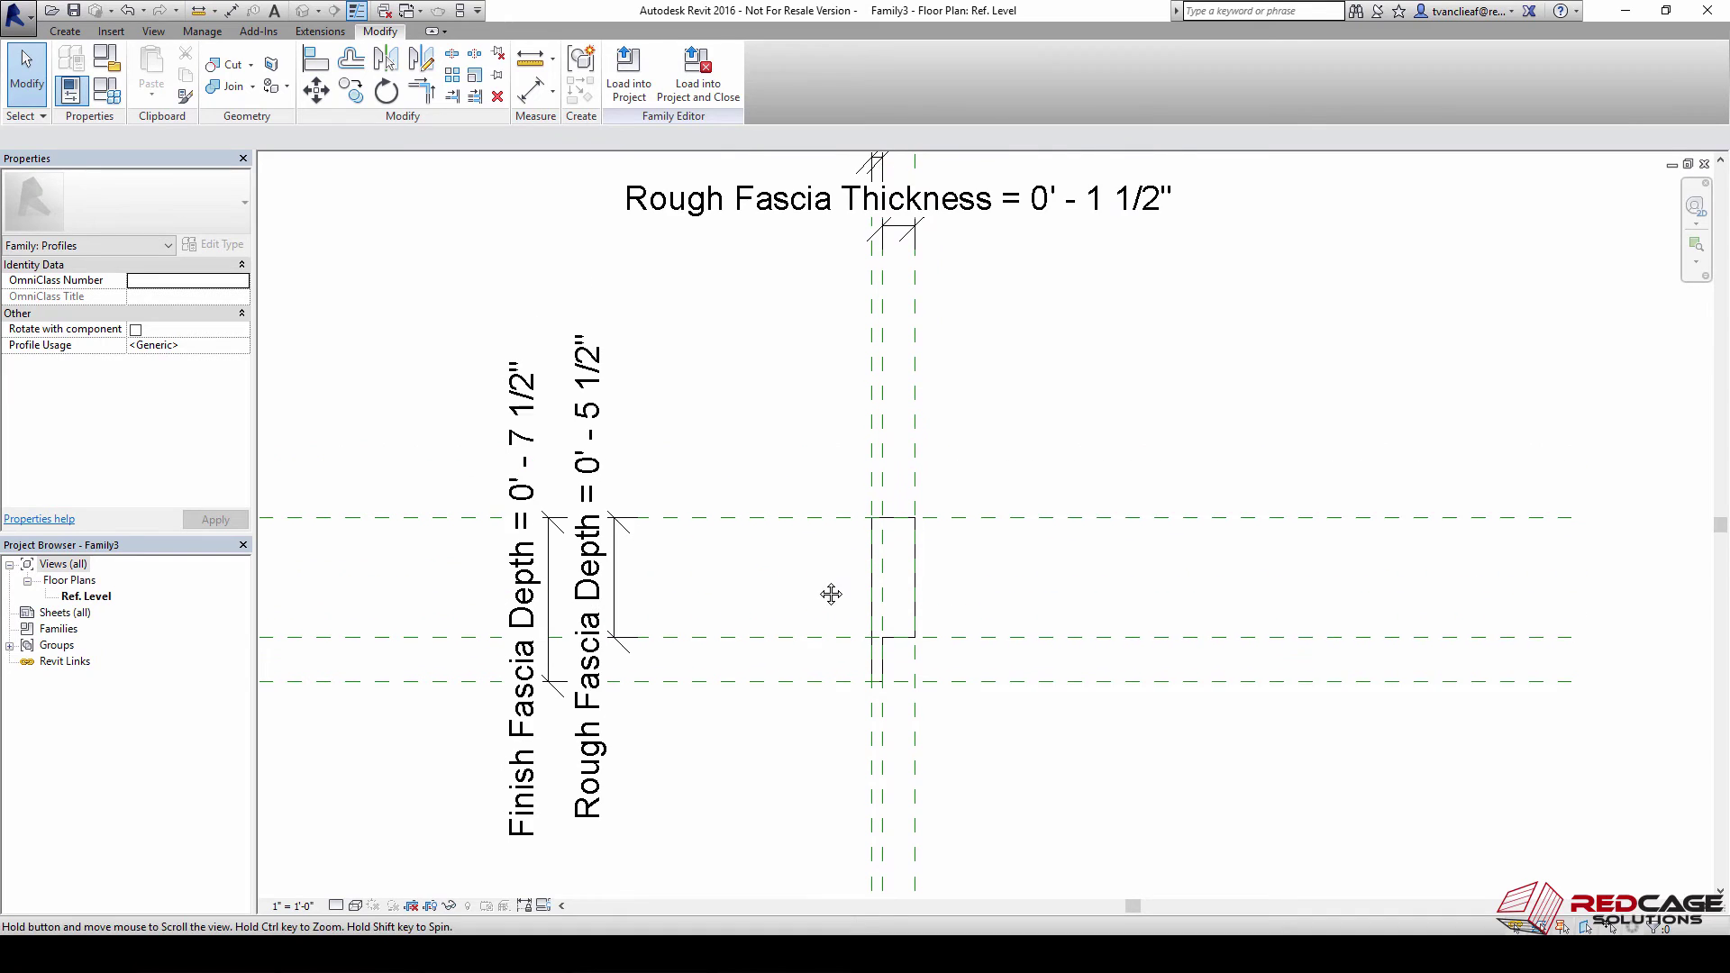
click(528, 906)
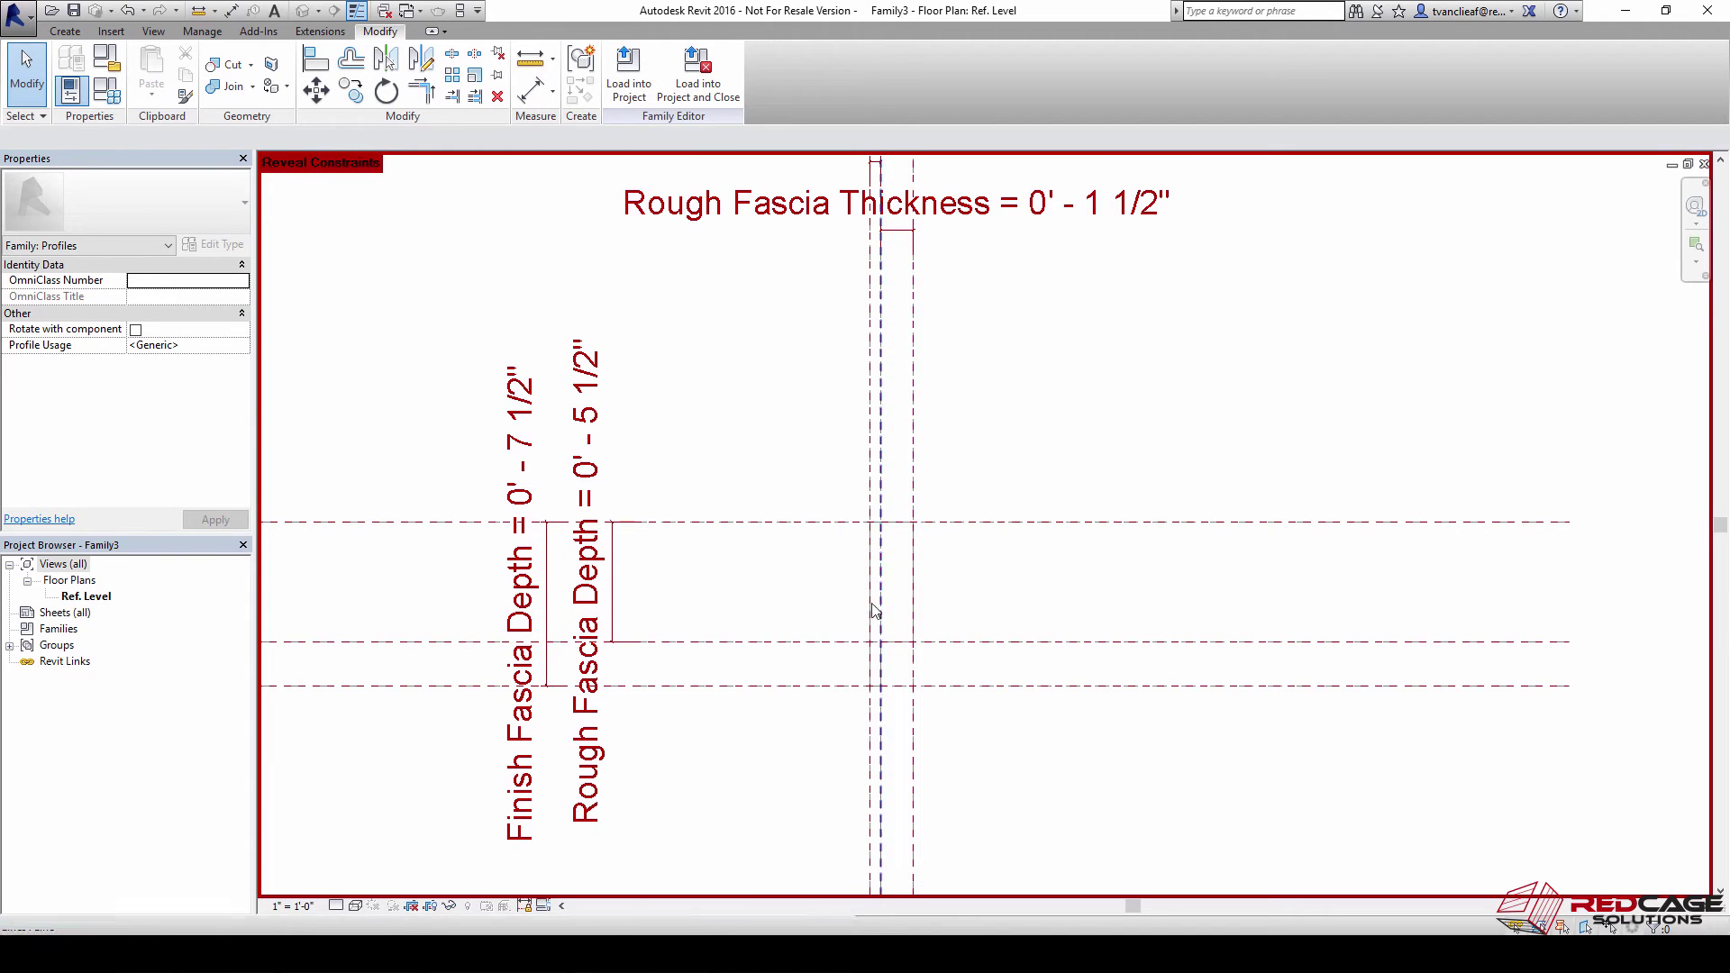
click(524, 905)
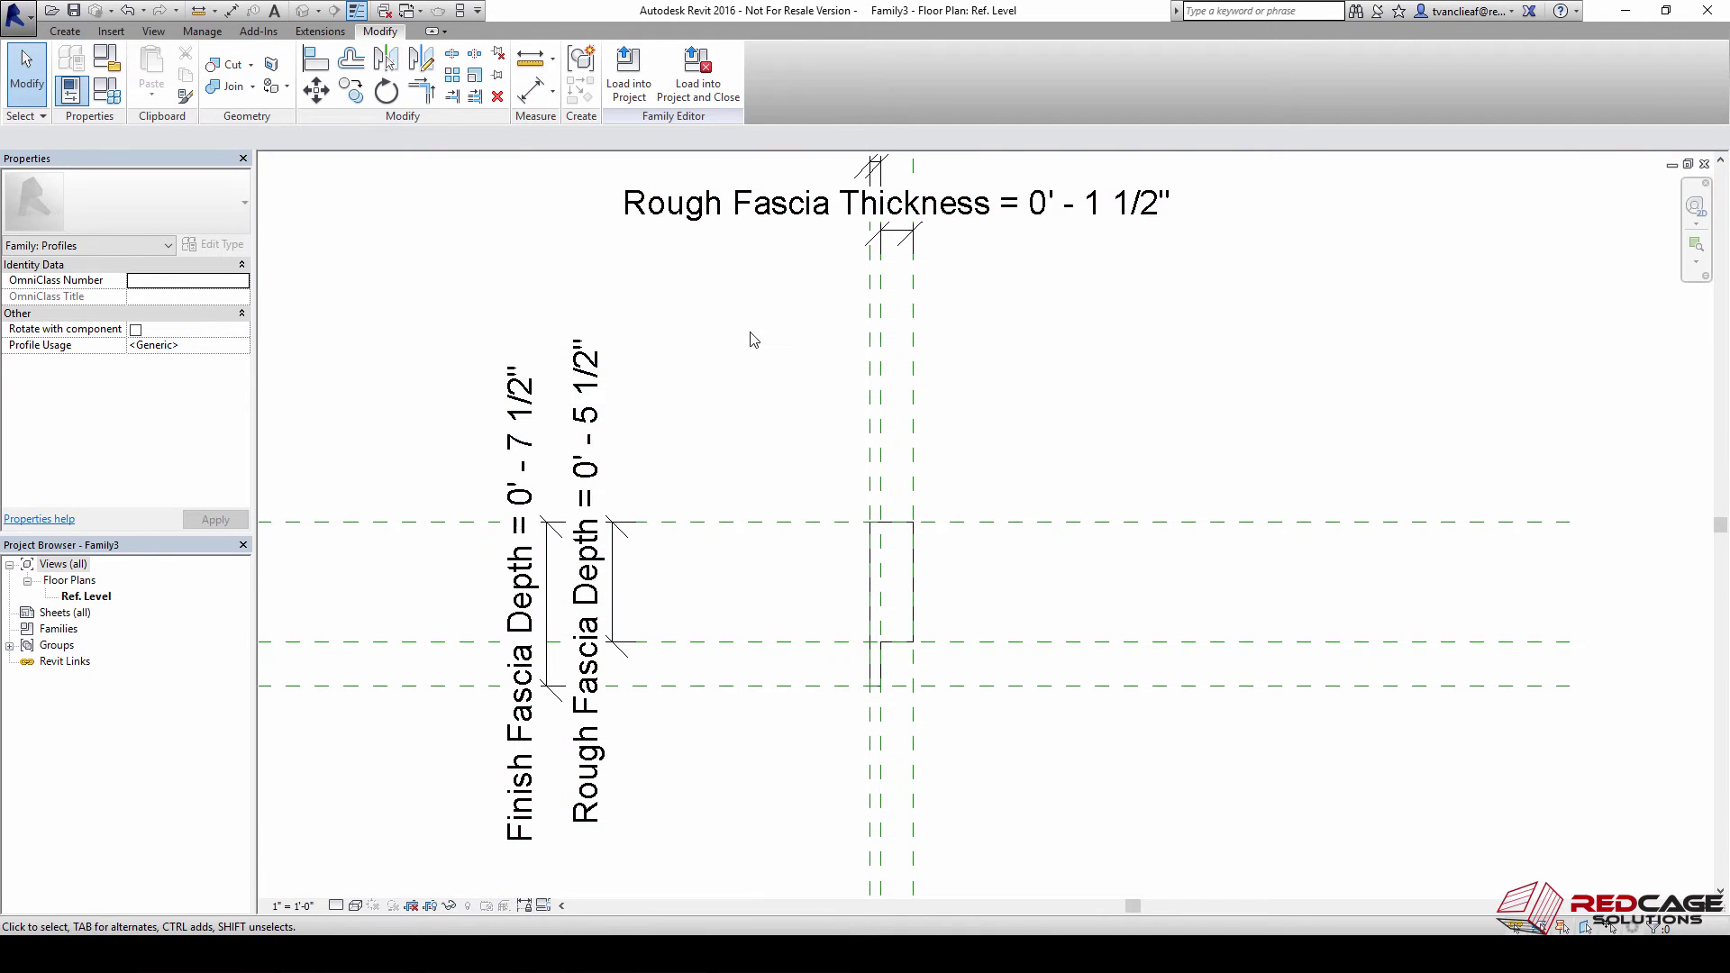
Create a family type named 'Finish 1 x 8 w/ Rough 2 x 6'
click(109, 94)
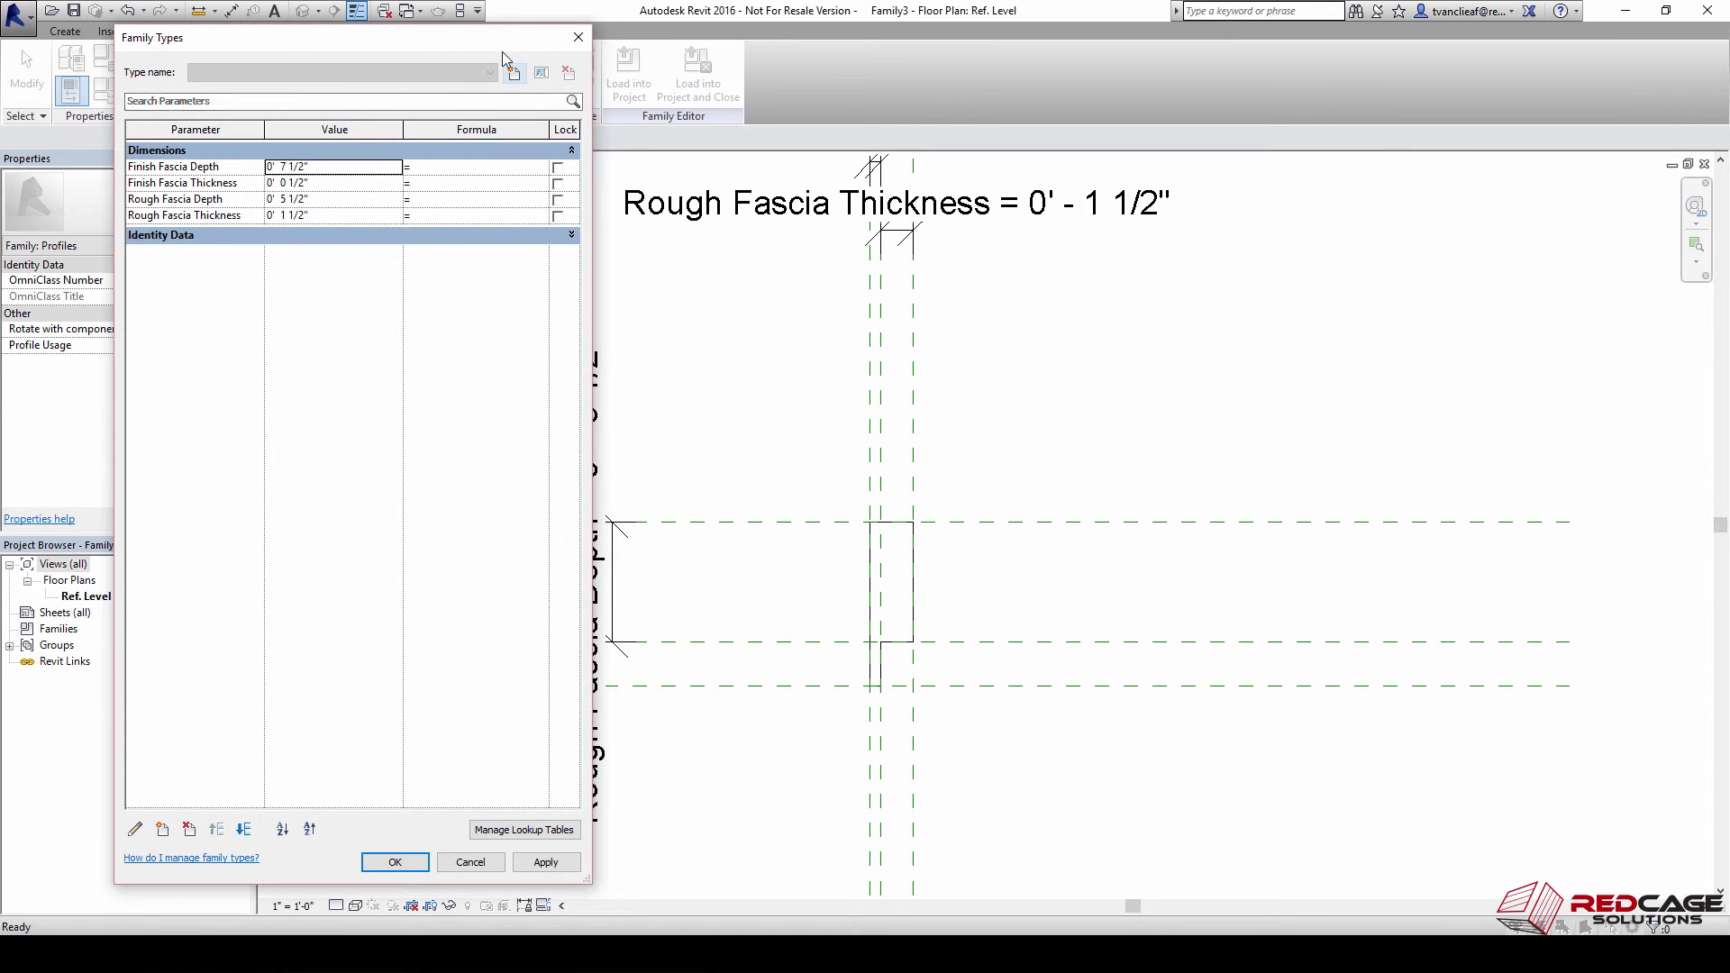
click(514, 74)
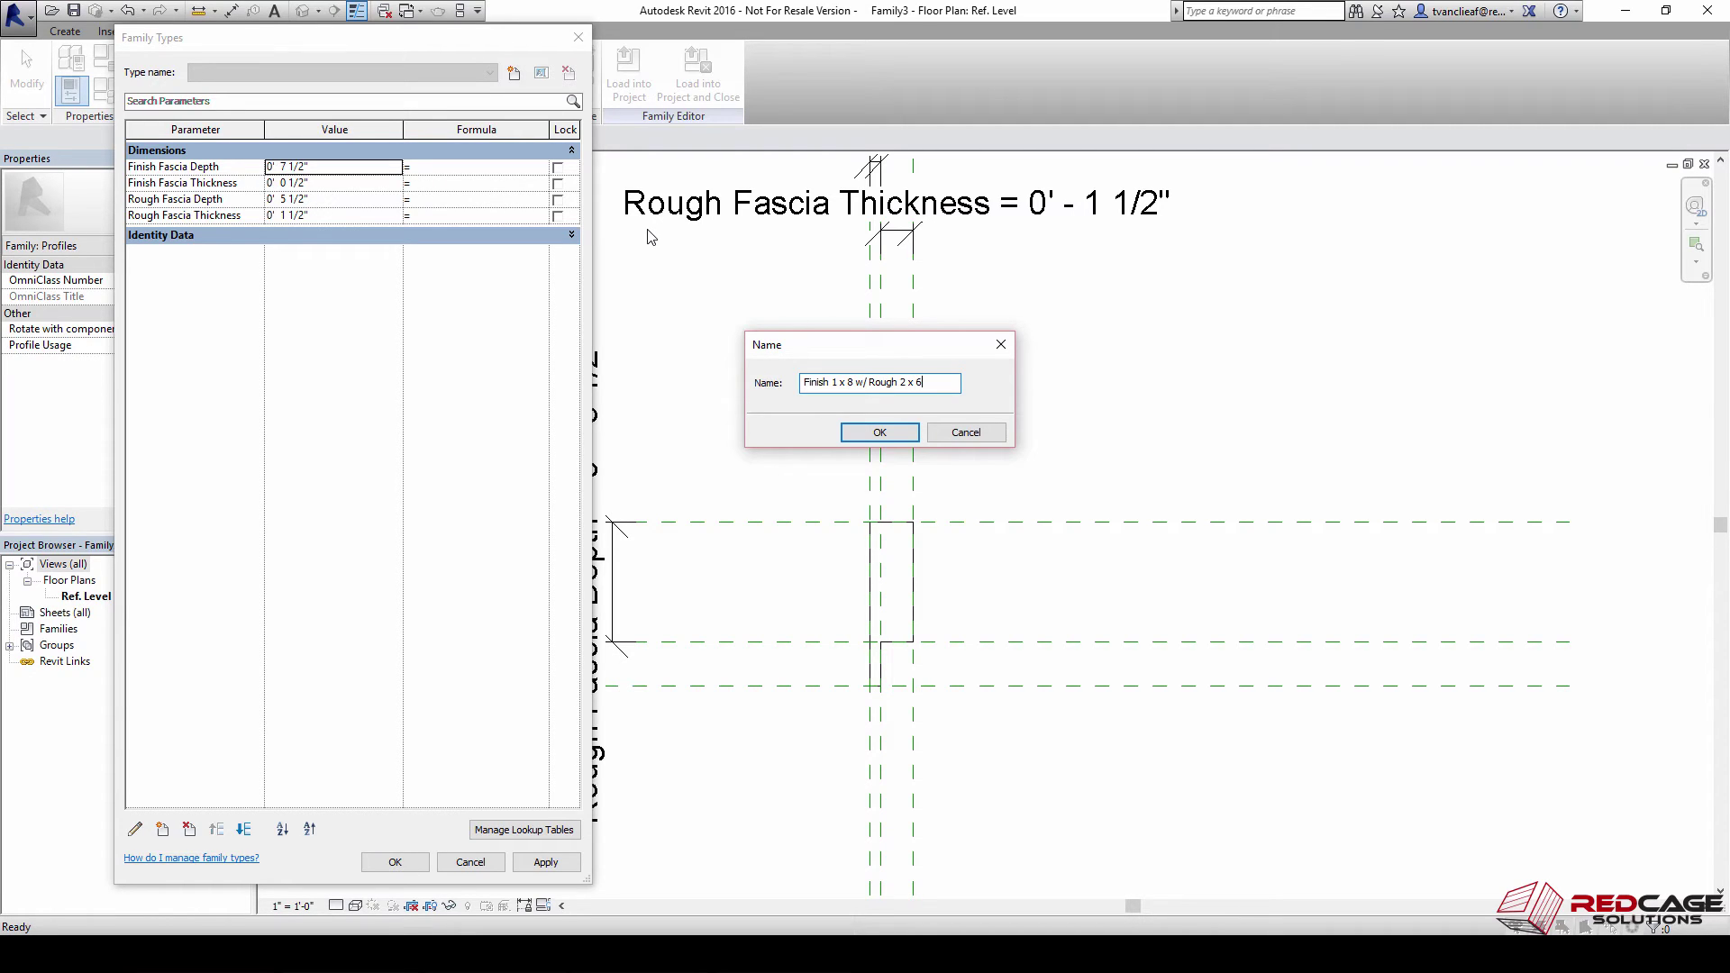
click(873, 438)
Add a 'Finish 1 x 6 w/ Rough 2 x 4' type with depths 5 1/2" and 3 1/2"
click(515, 72)
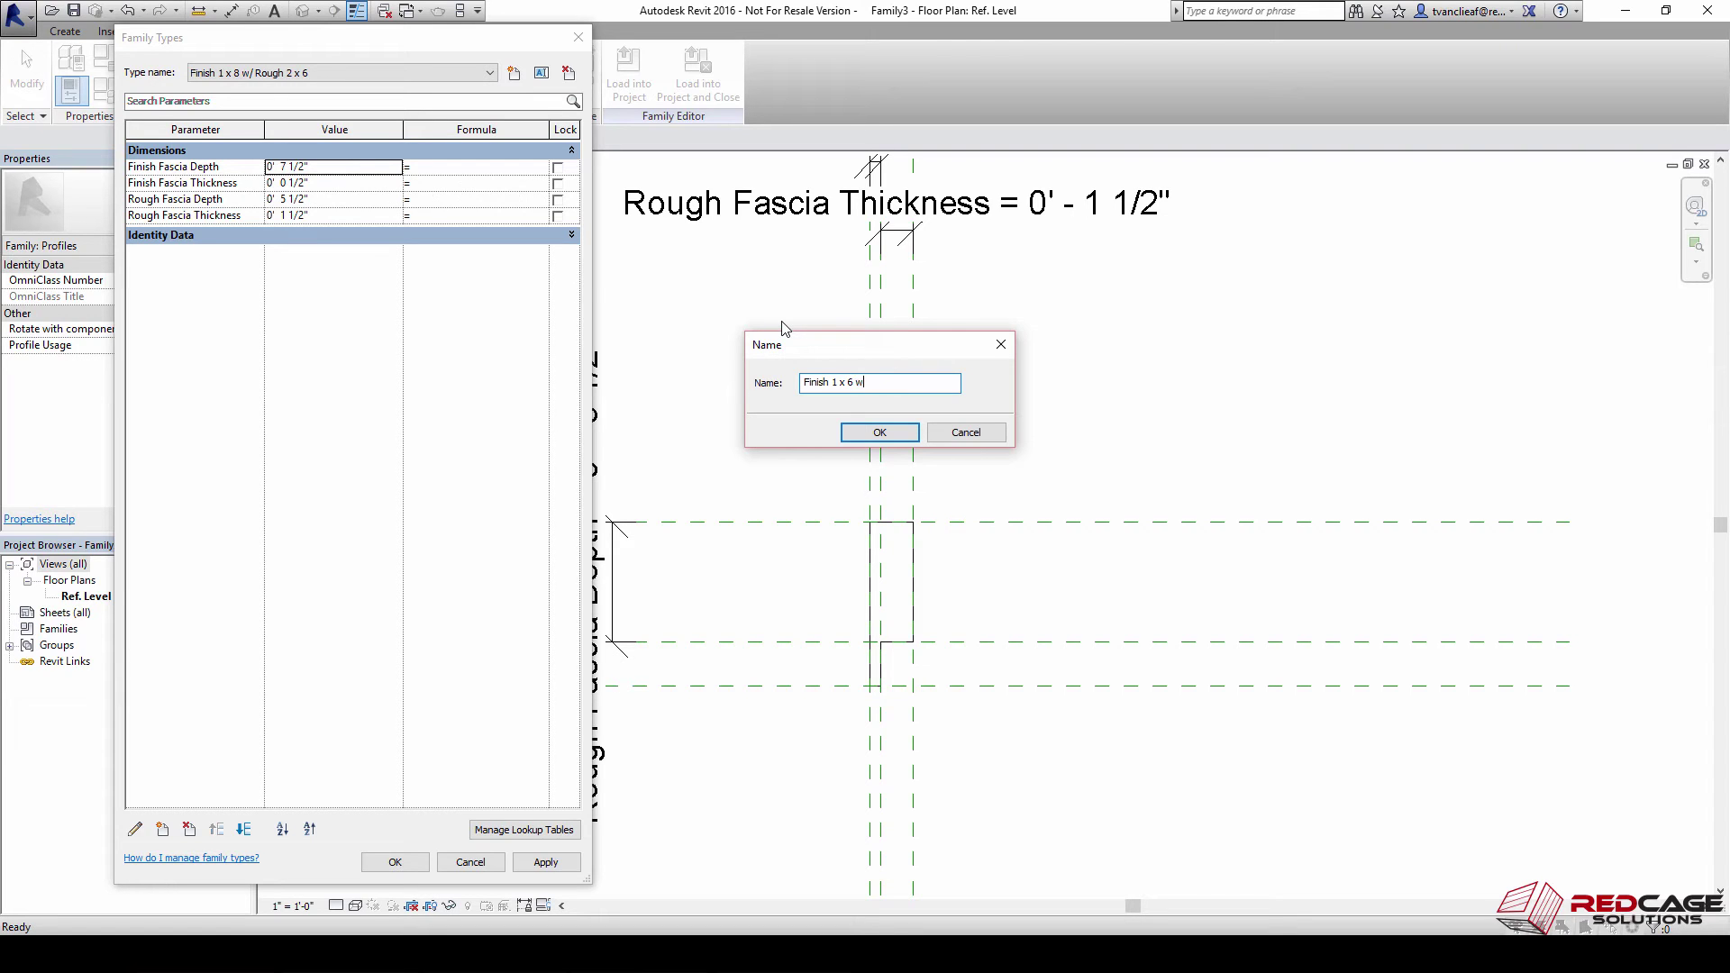
text(Finish 1 x 6 w/ Rough 2 x 4)
click(879, 434)
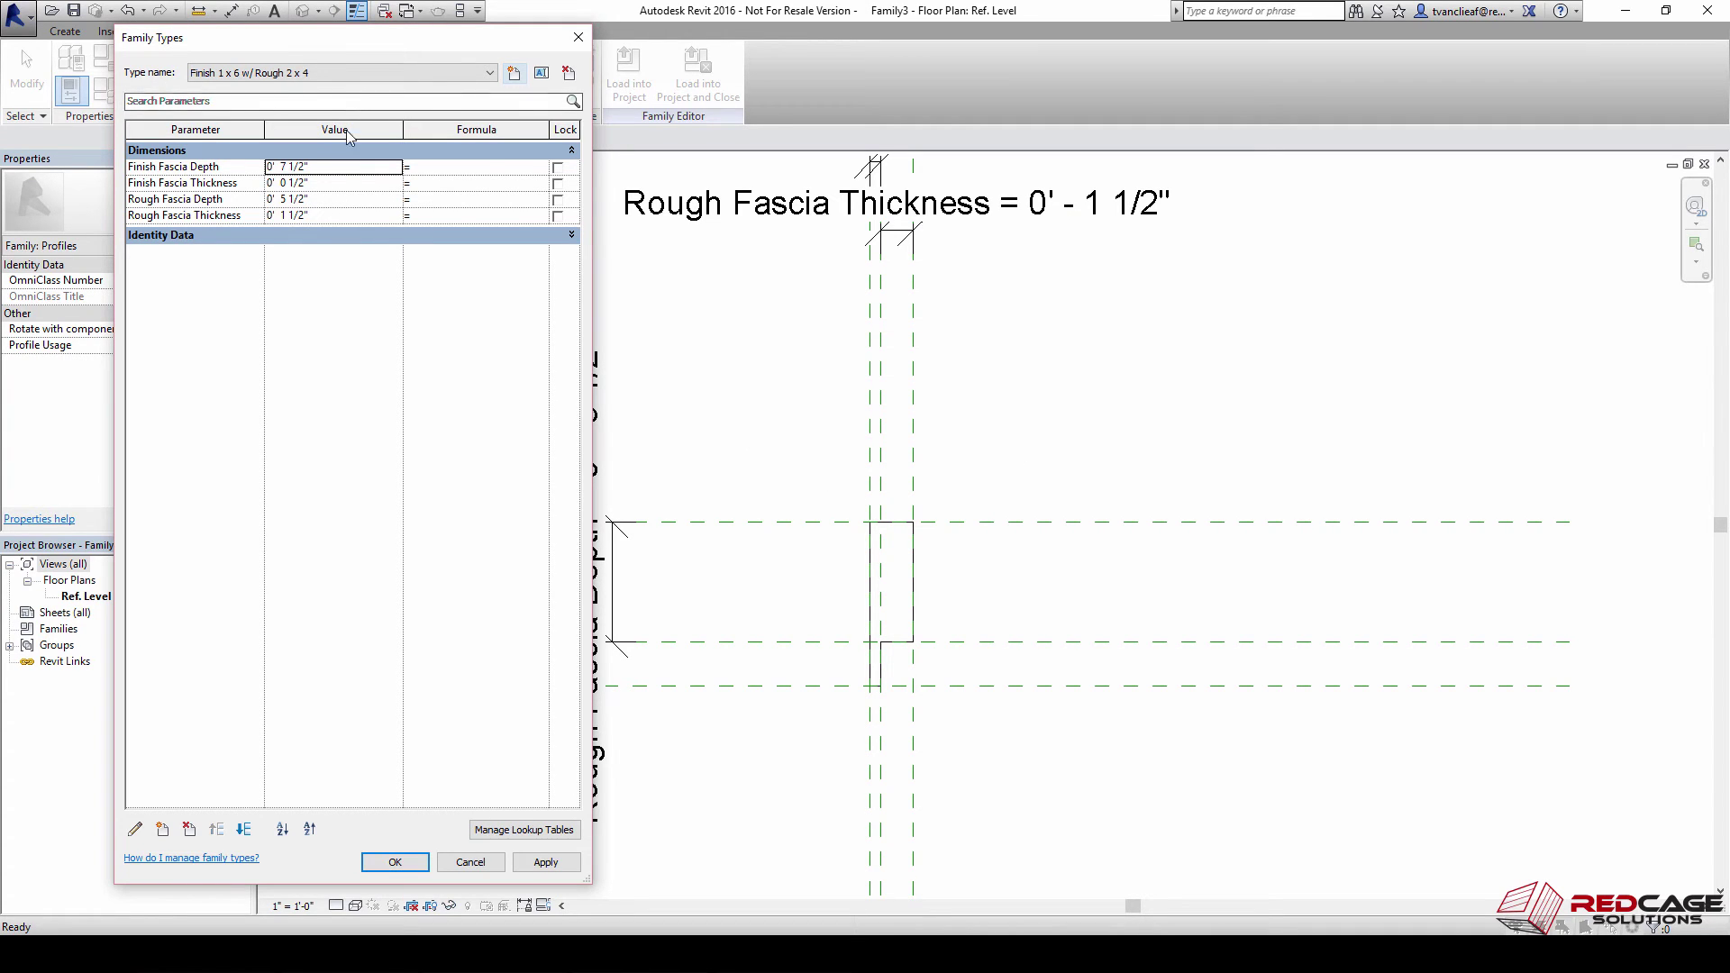
click(288, 166)
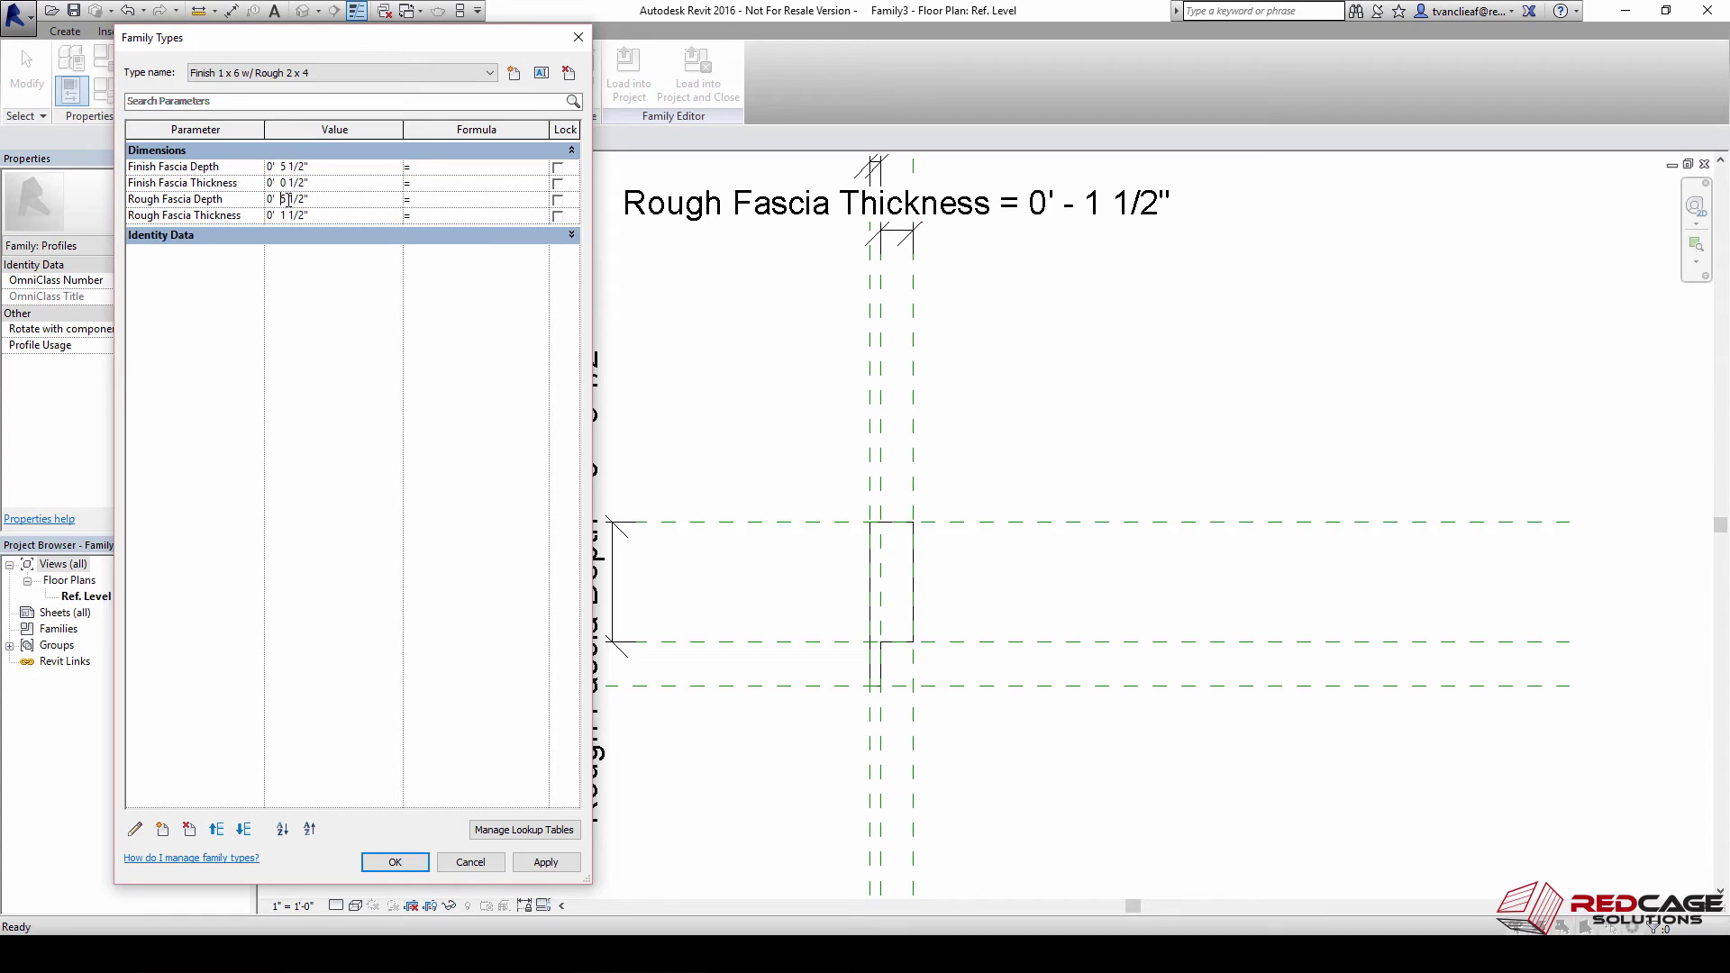
click(546, 862)
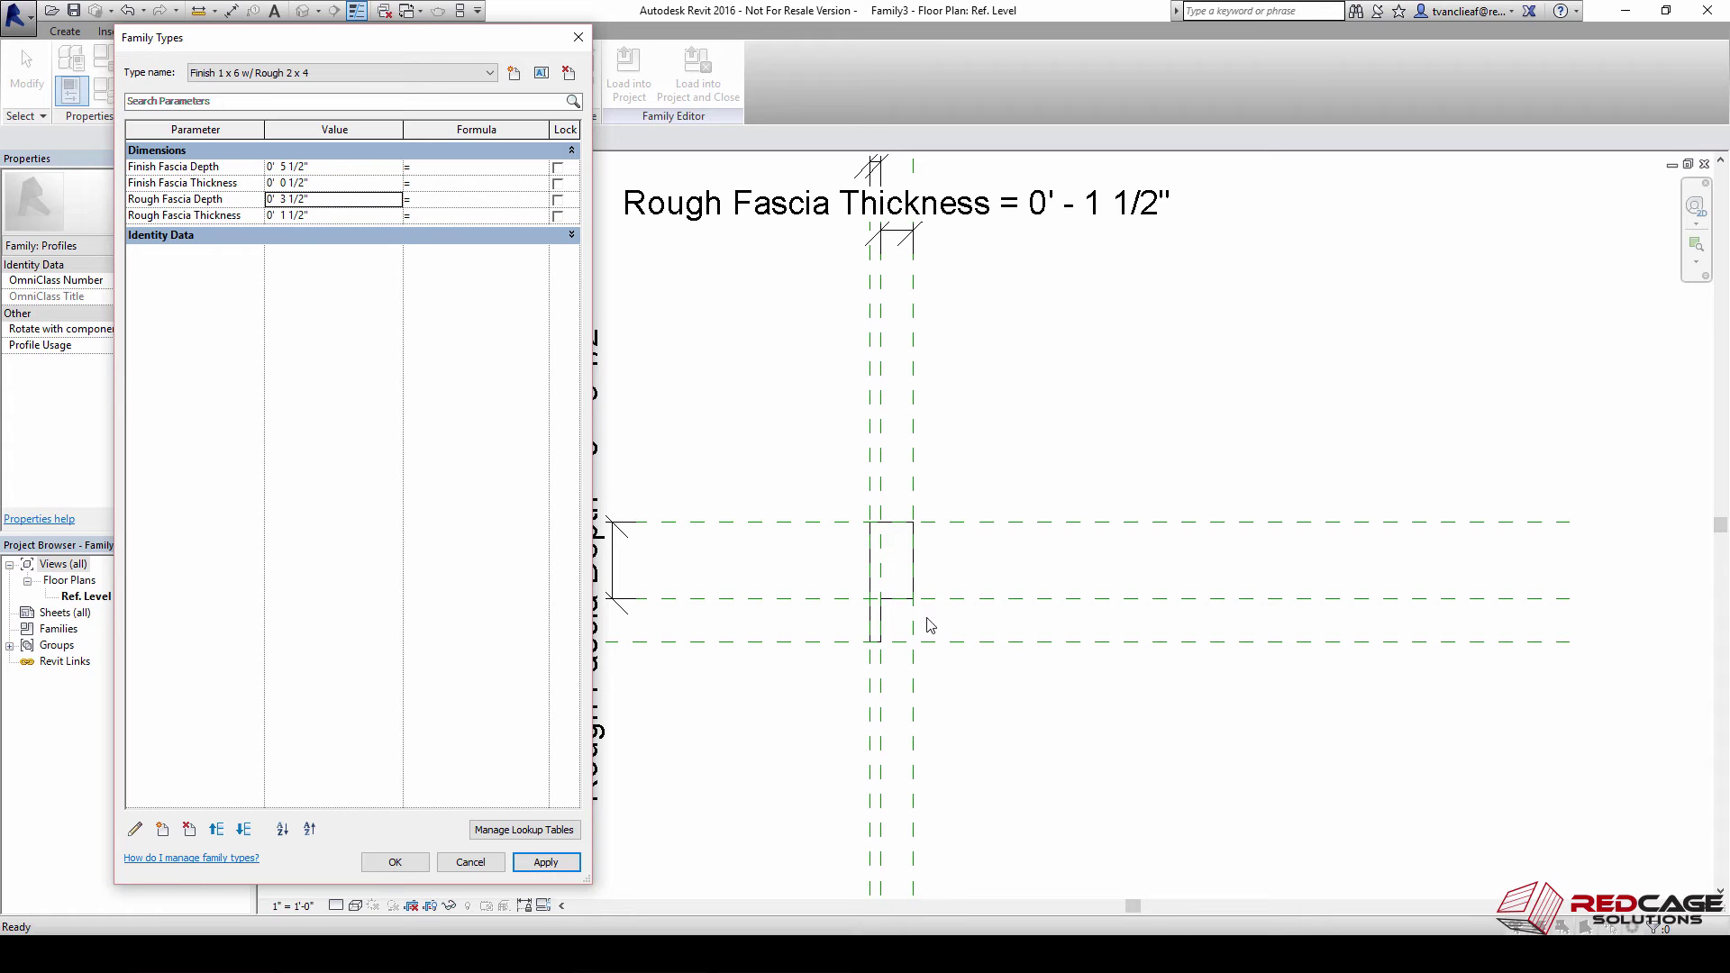
click(395, 862)
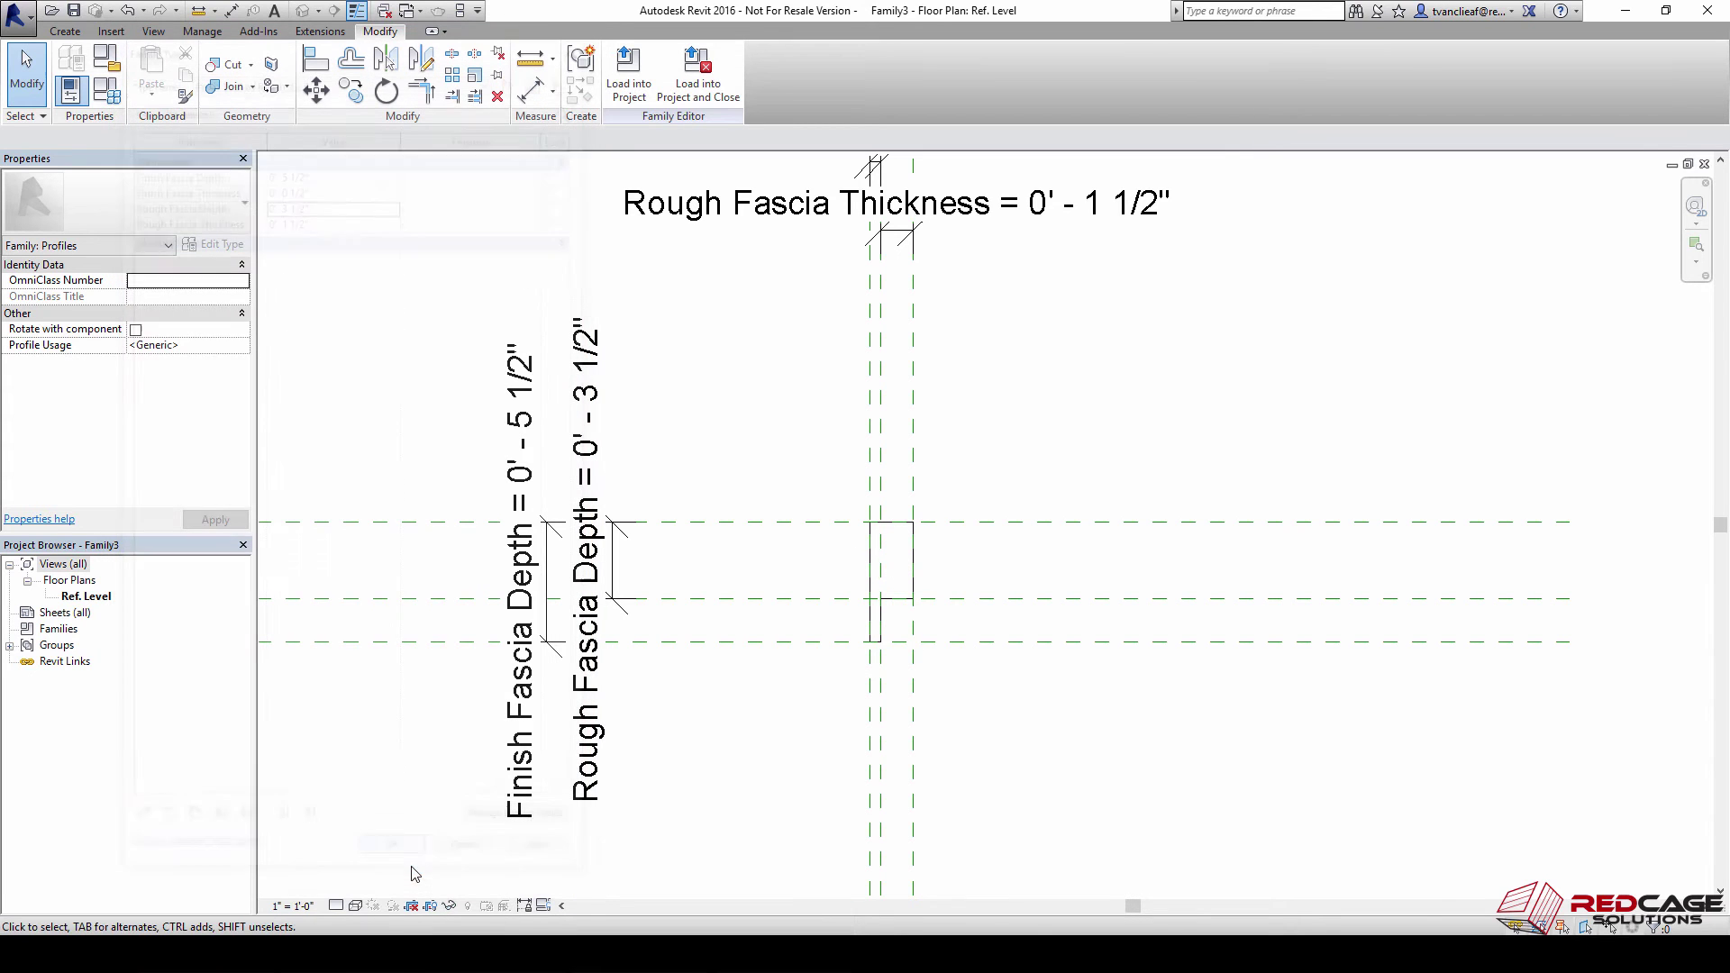
Save the family as Built Up Fascia.rfa and load it into the MacKay2015 project
click(18, 13)
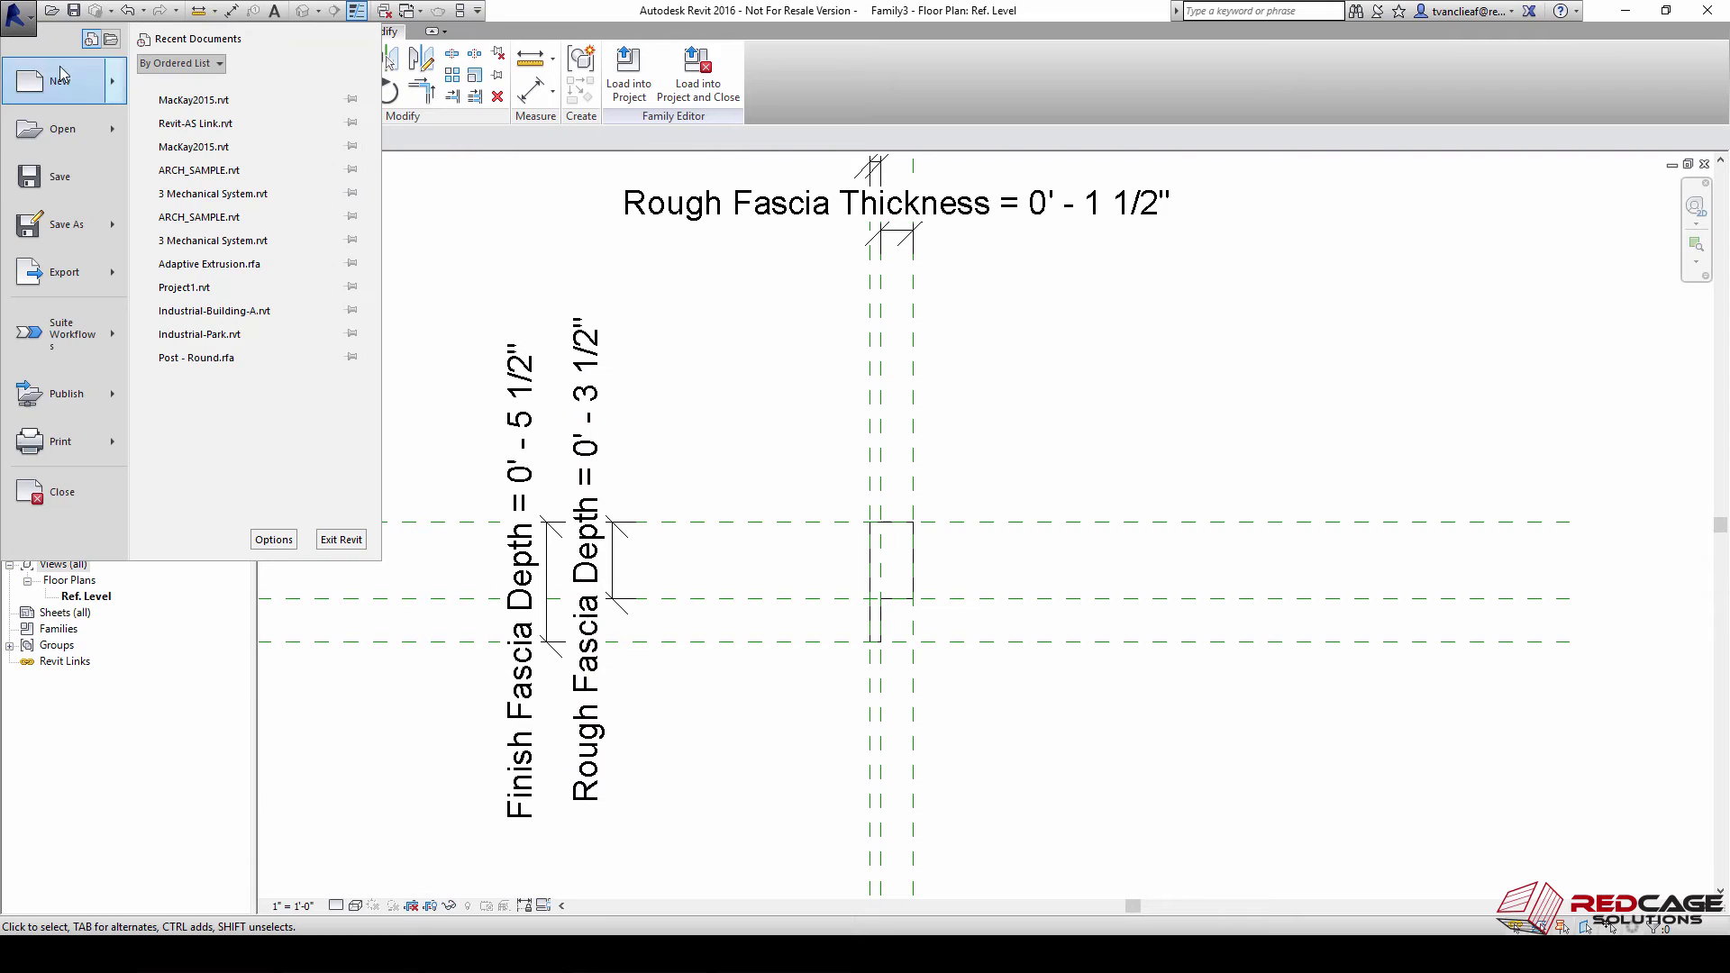
mouse_move(113, 232)
click(236, 213)
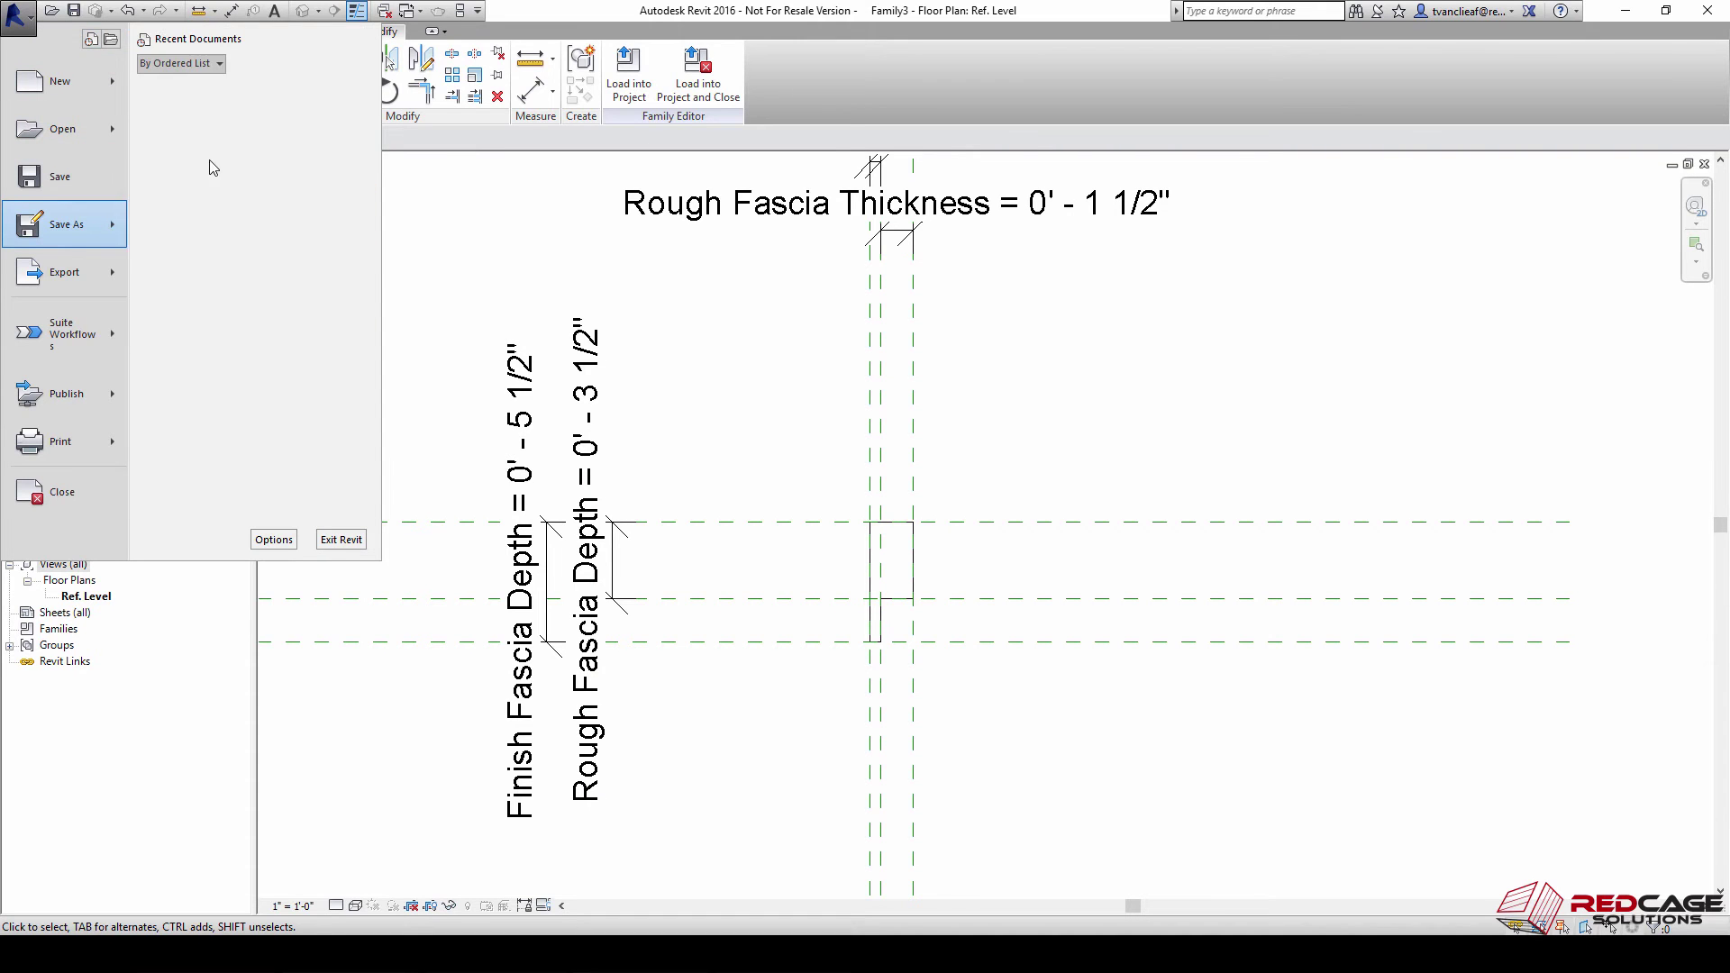
text(Built Up Fascia)
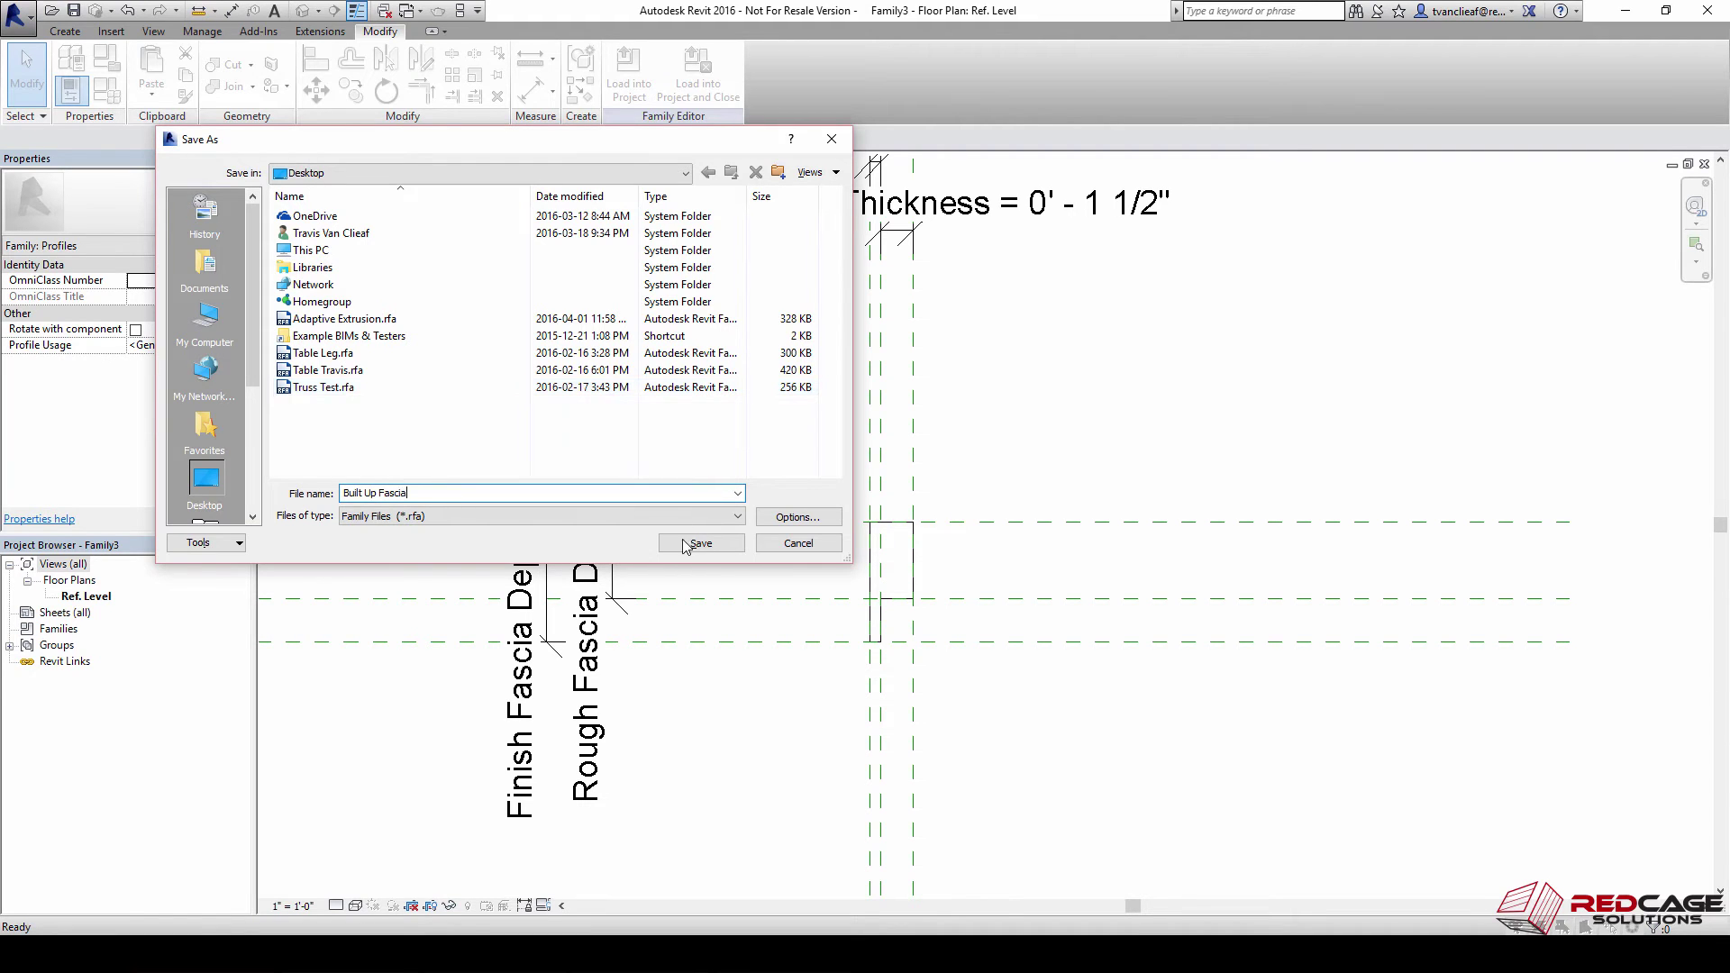
click(700, 543)
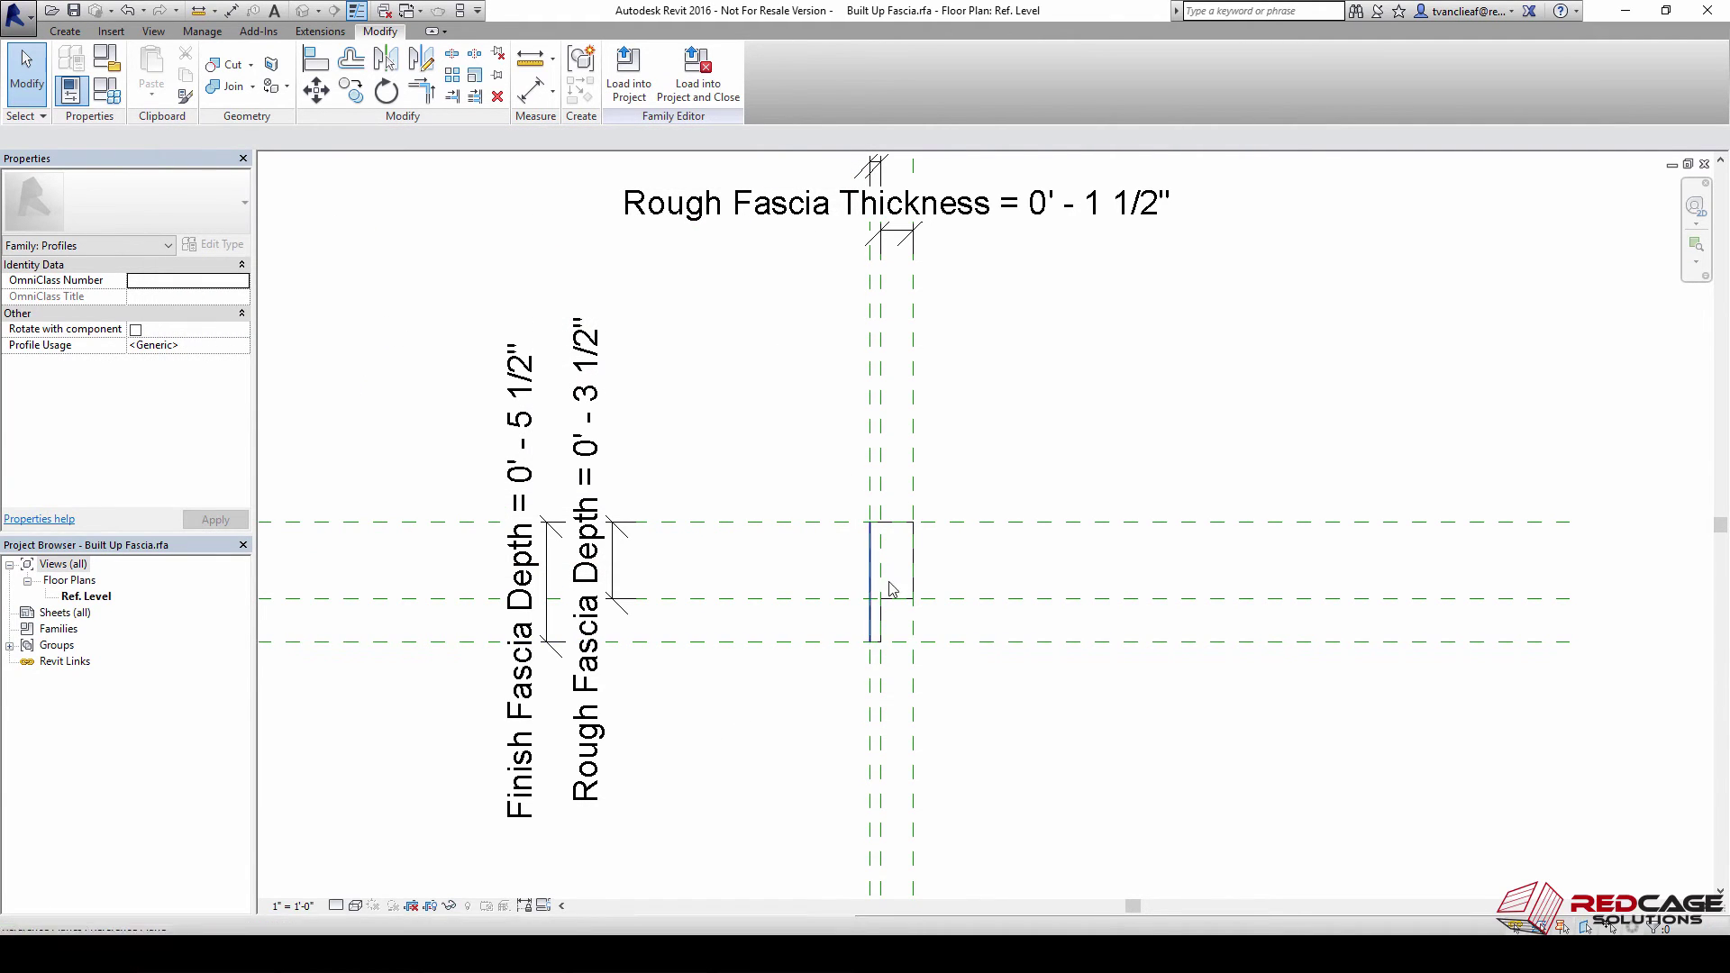
click(631, 97)
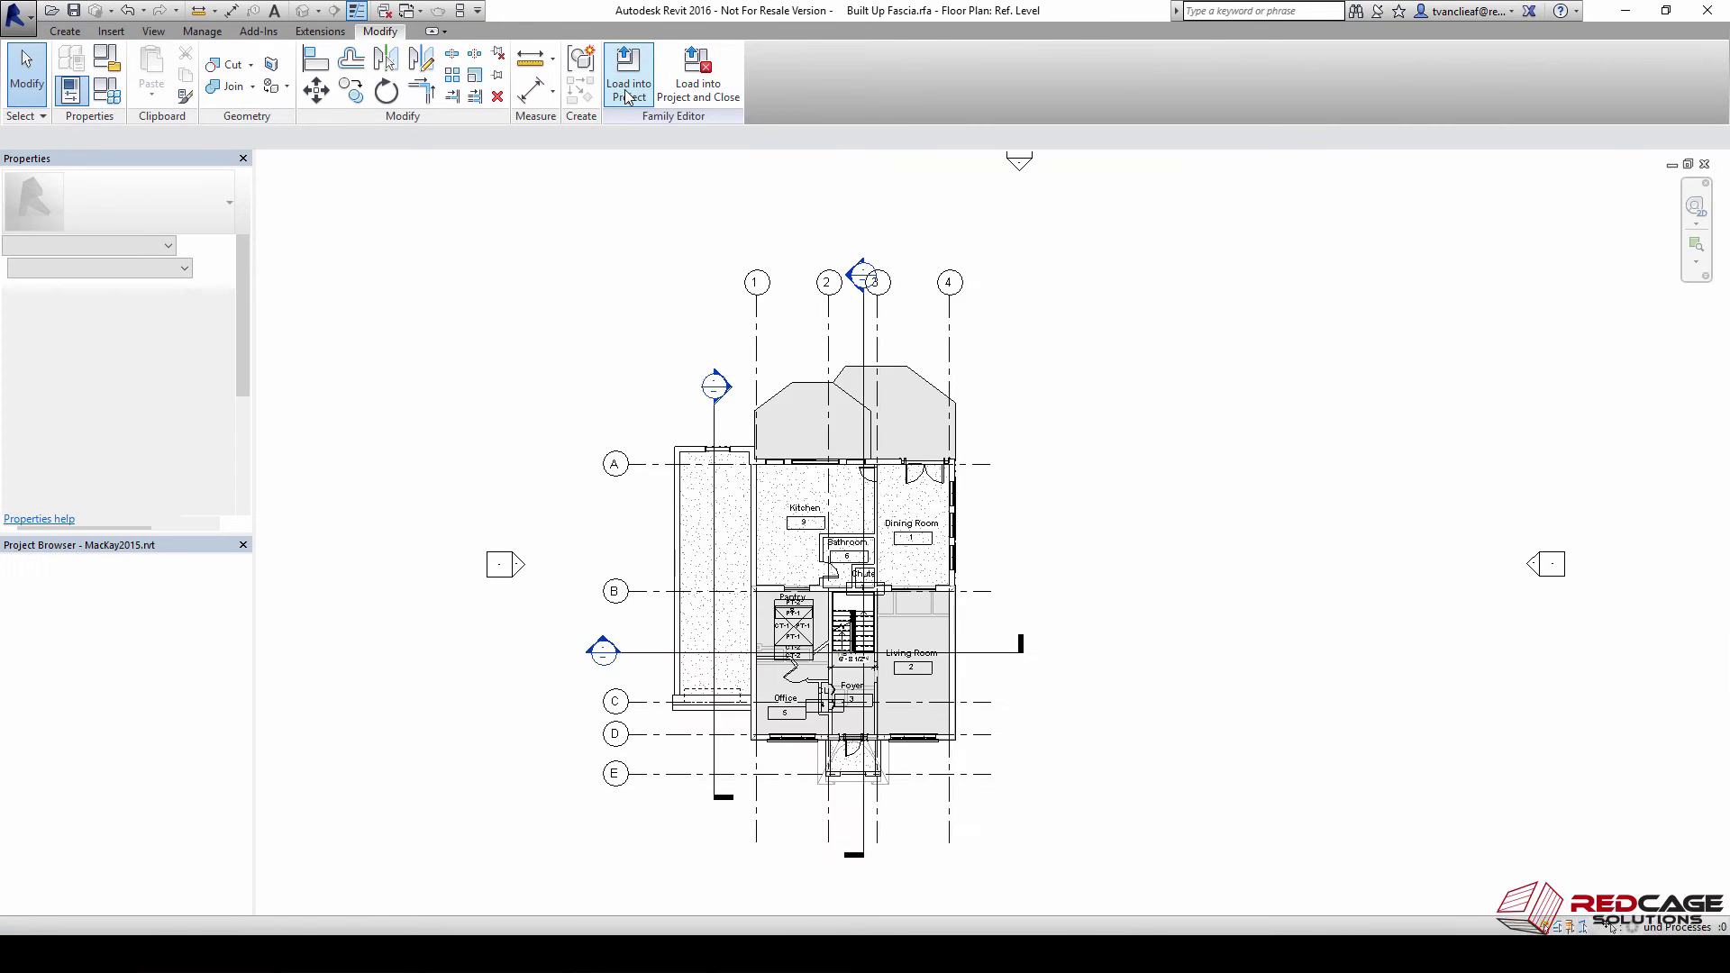
Switch to the default 3D view, zoom toward the roof edge, and bring up the Roof dropdown
click(304, 14)
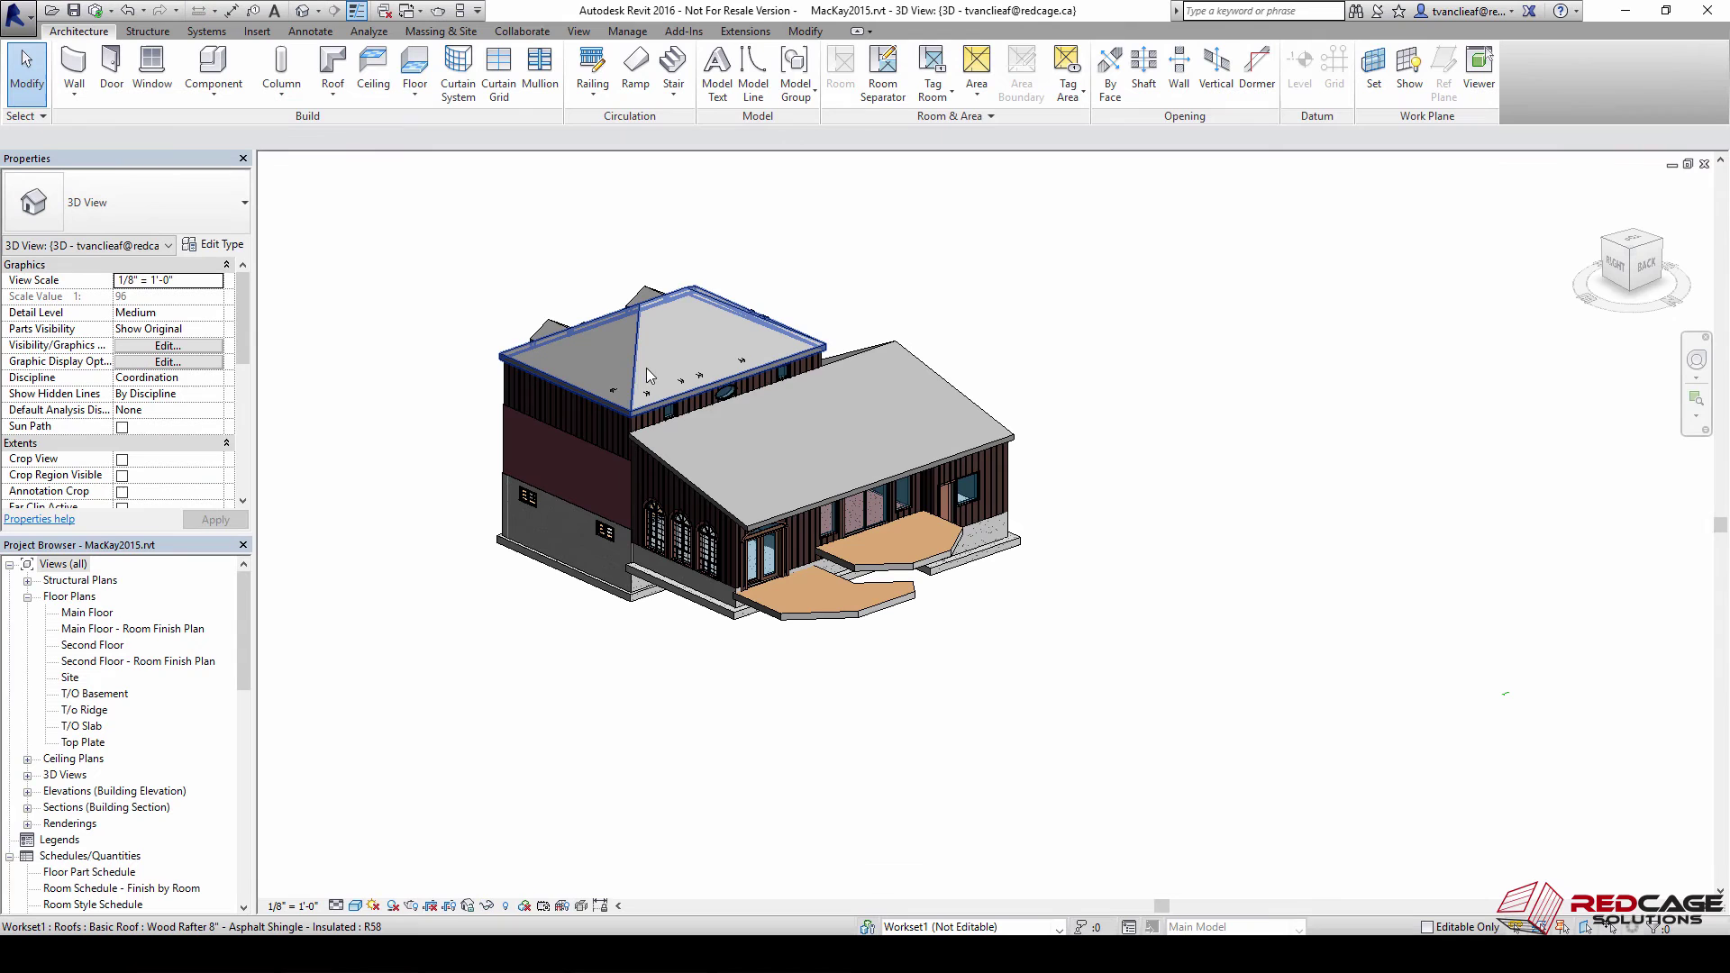
scroll(702, 491, up, 8)
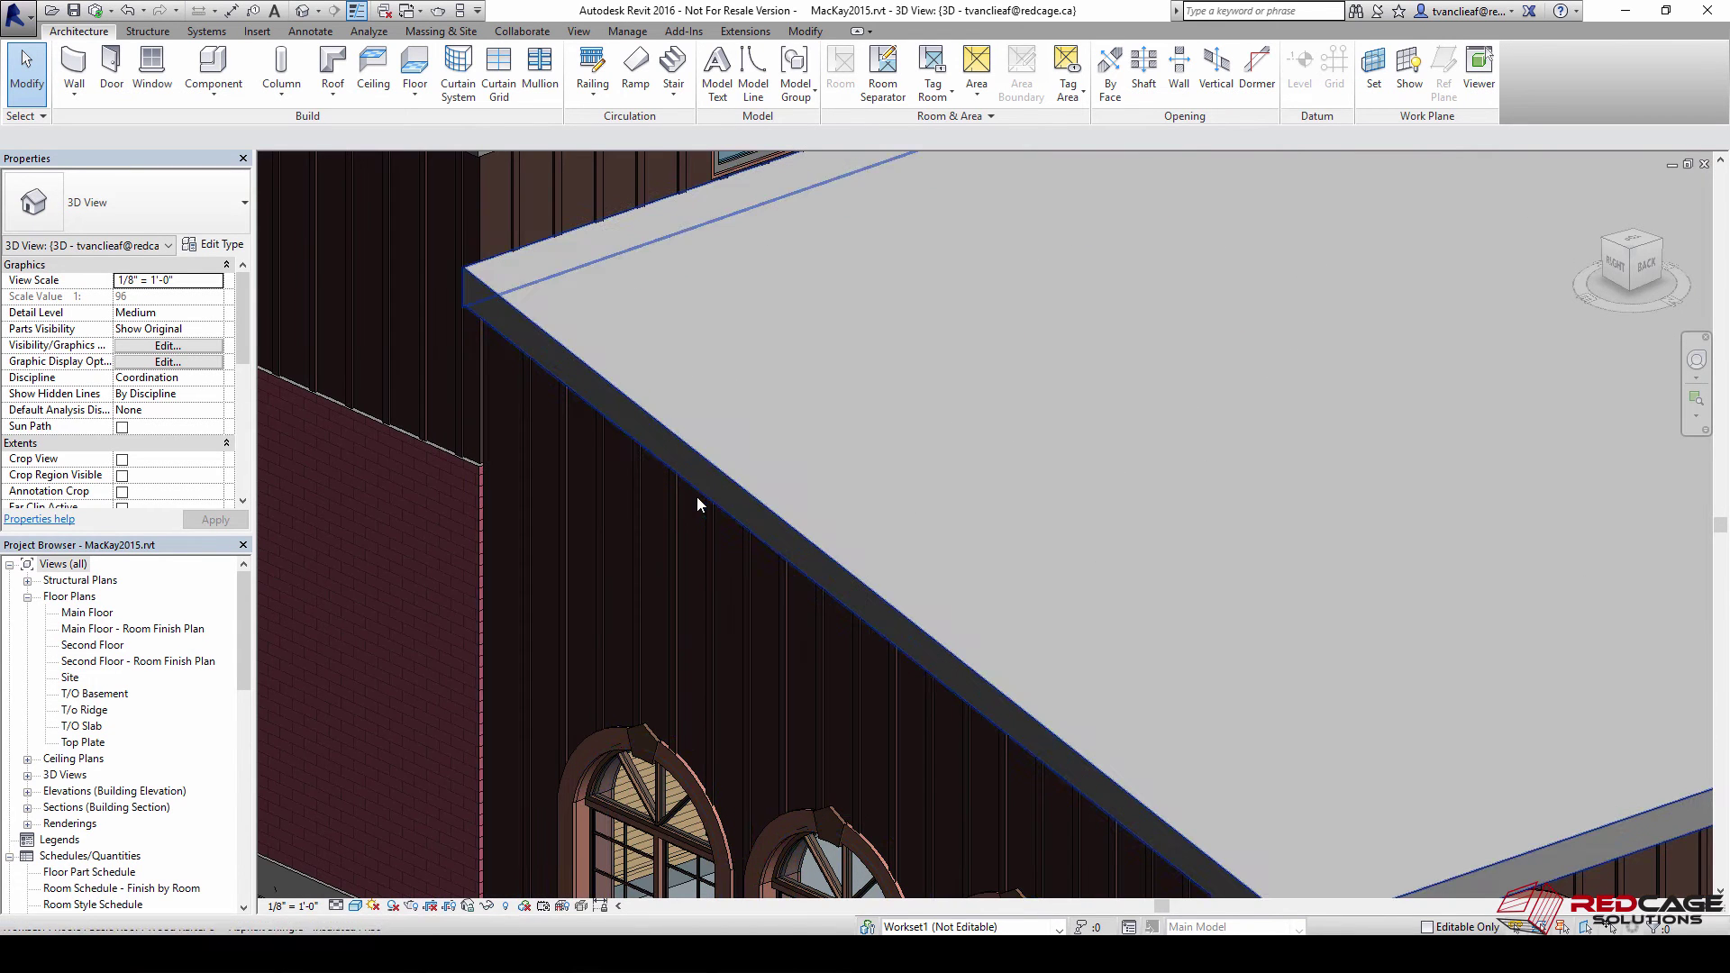
click(332, 77)
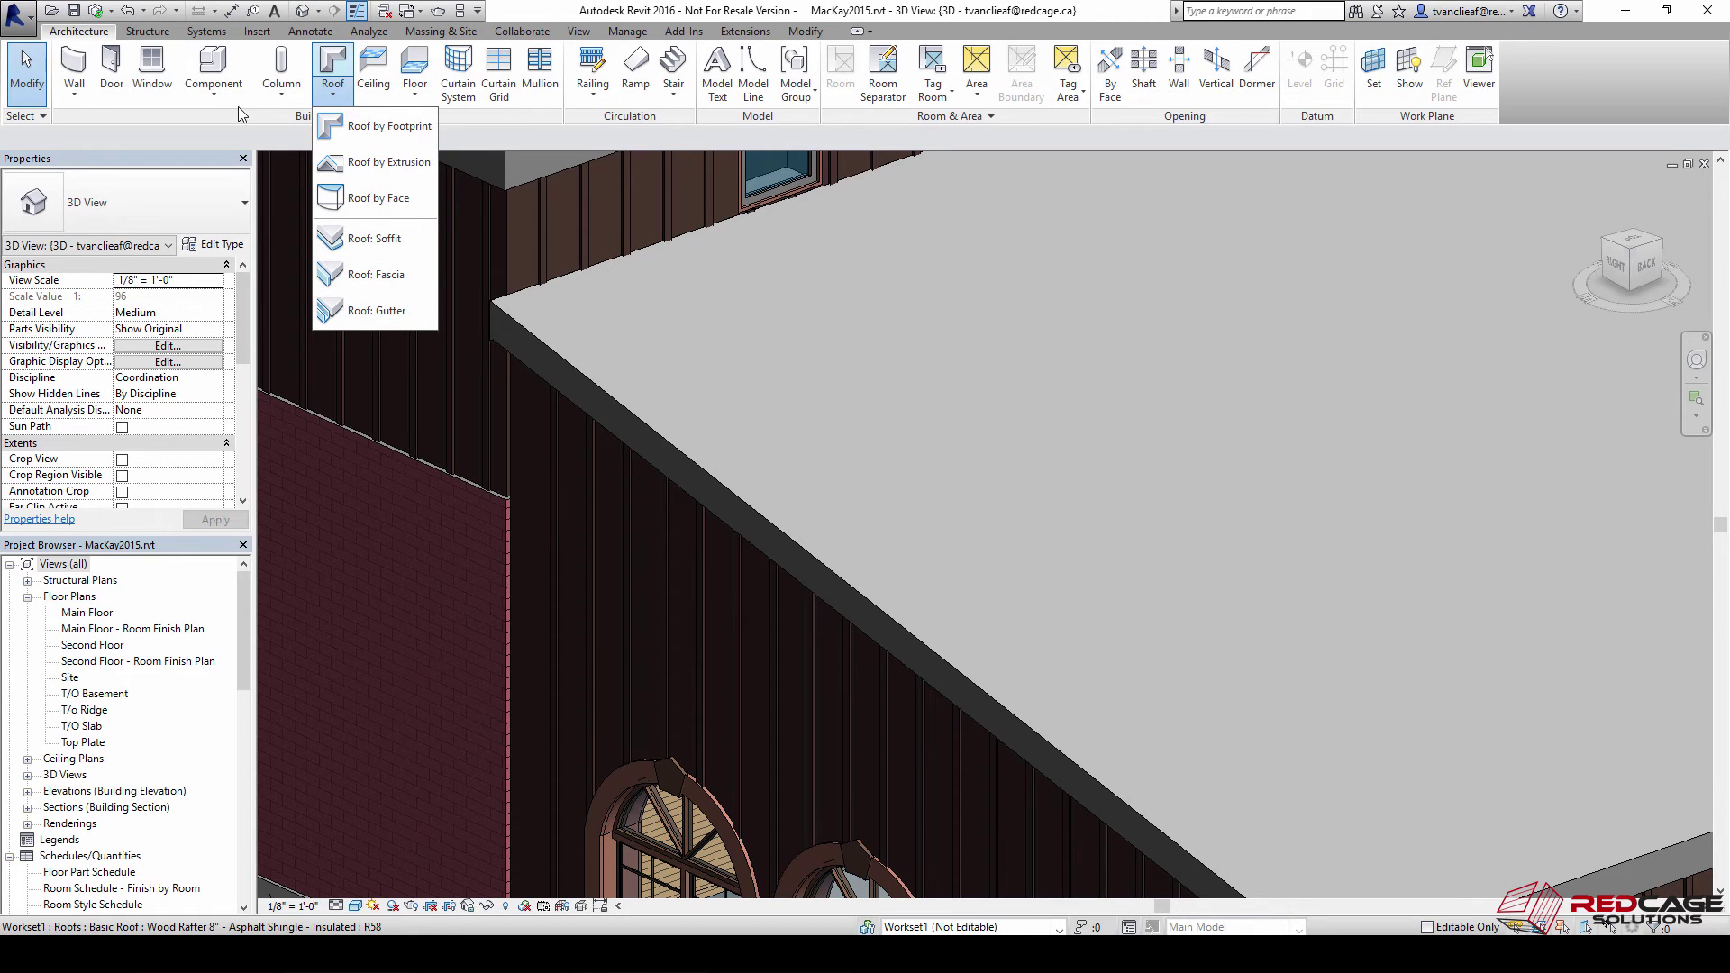
Duplicate the Roof: Fascia type as a new type named 'Built Up Fascia'
click(370, 275)
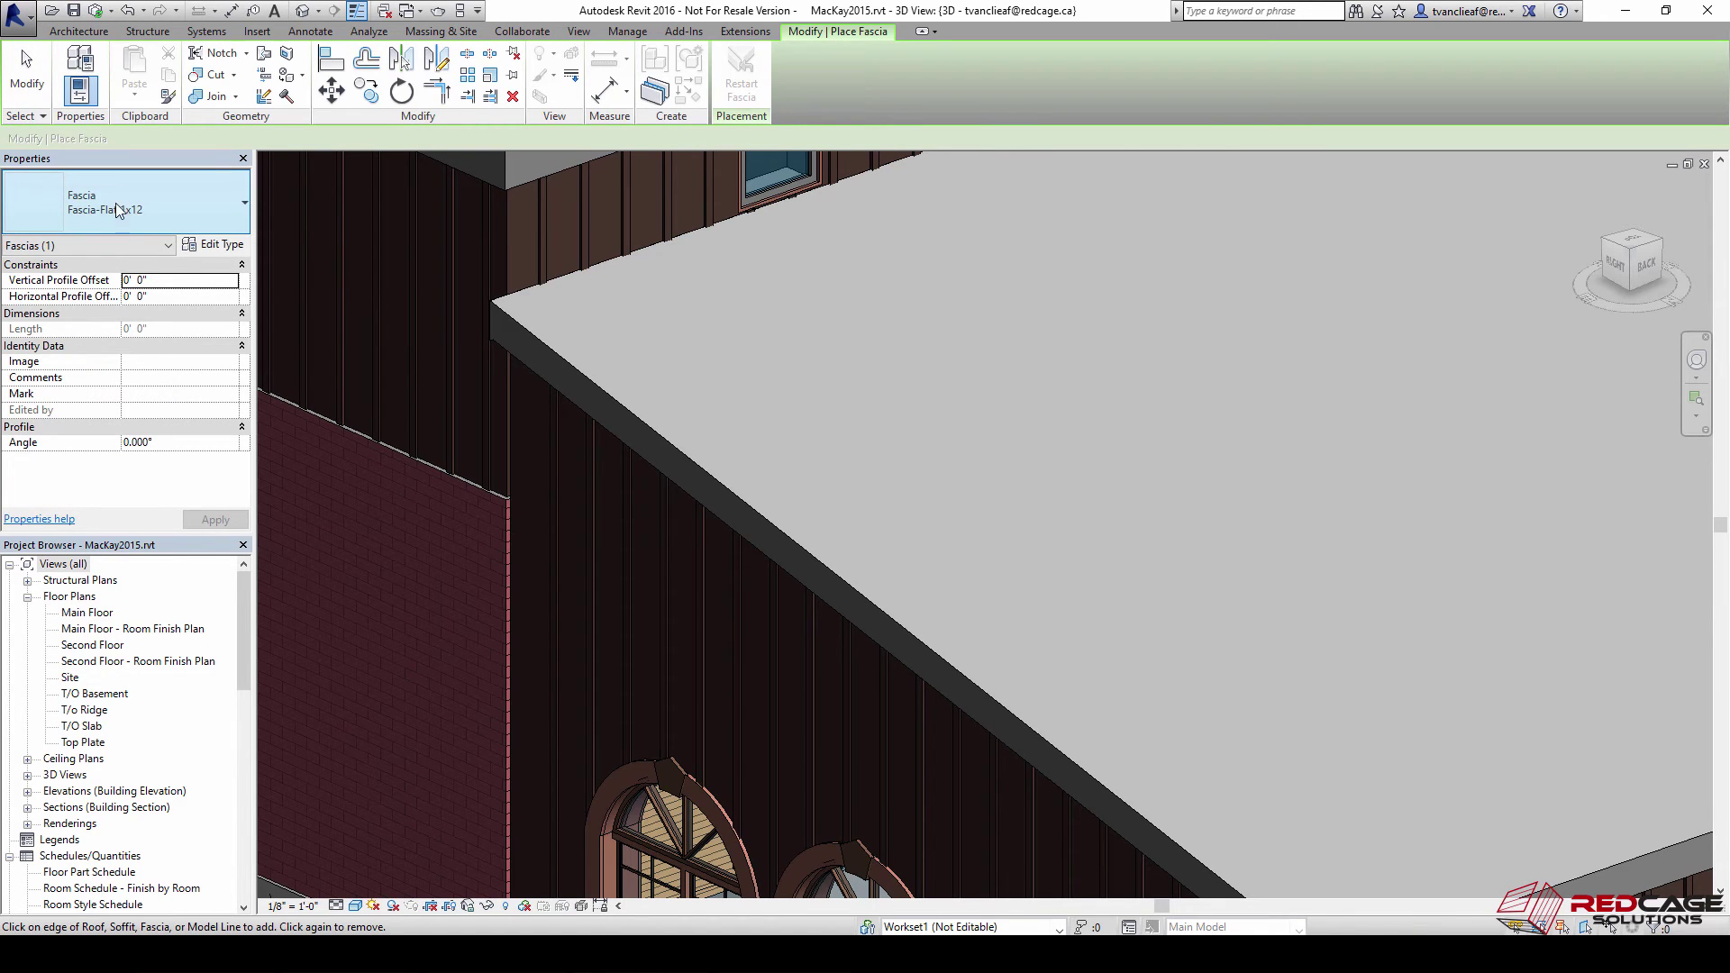
click(207, 245)
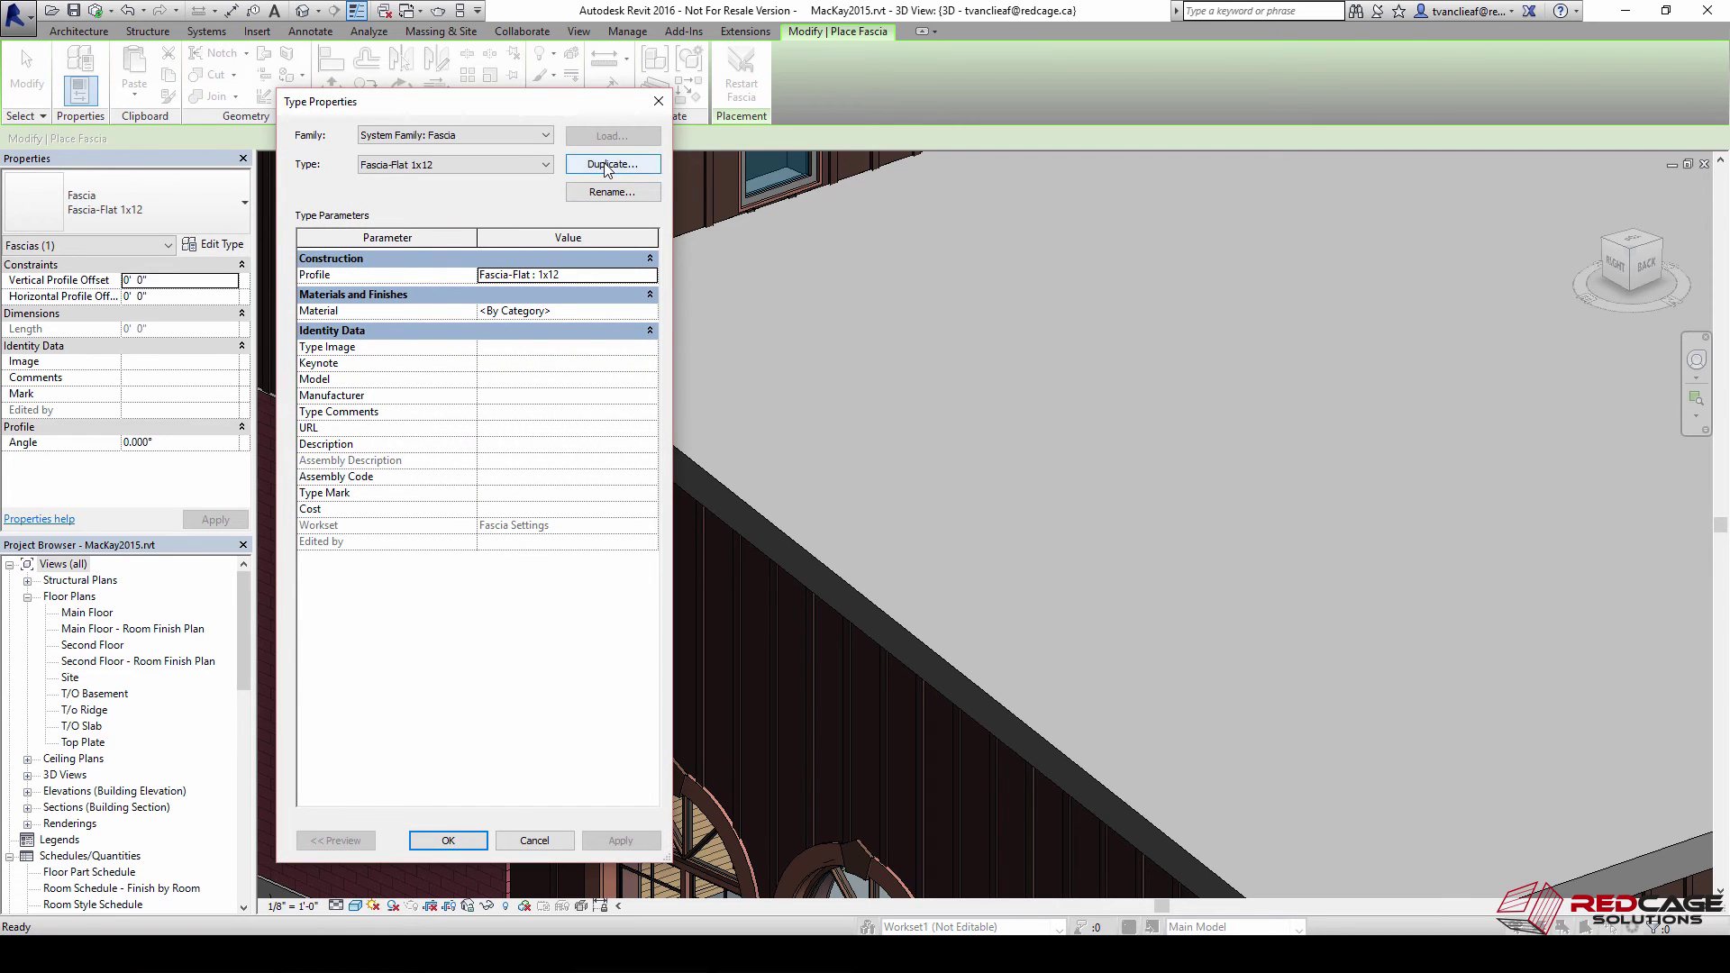
click(605, 166)
text(Buil)
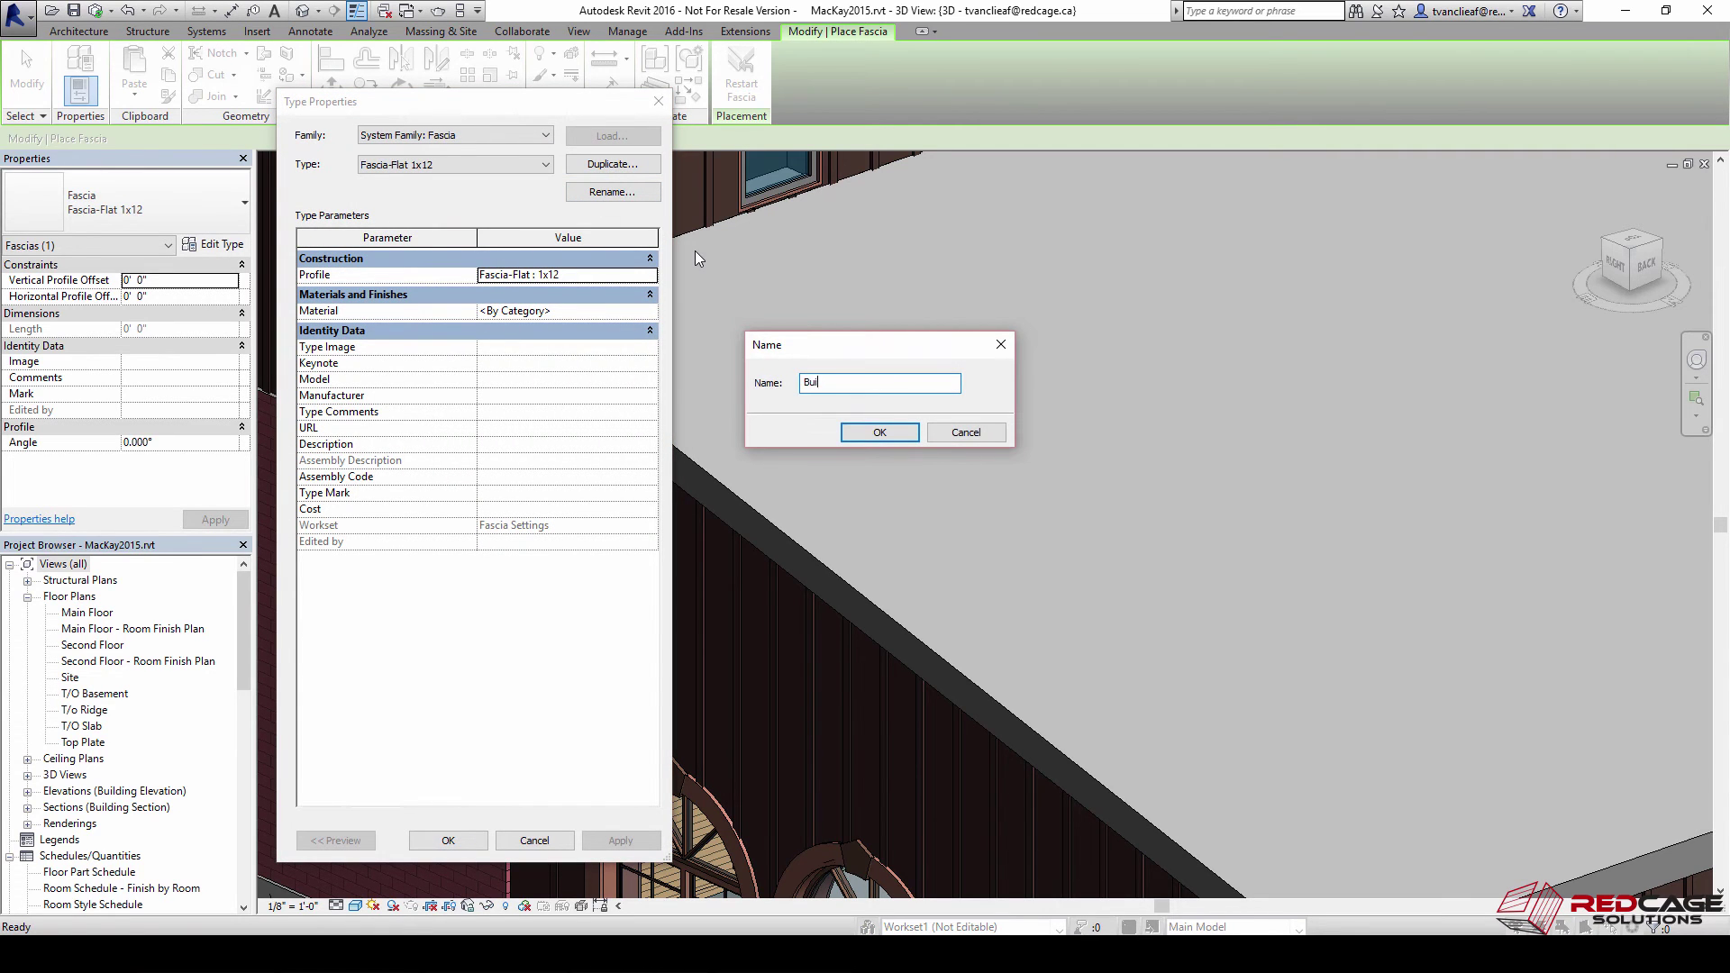
key(BackSpace)
key(BackSpace)
key(BackSpace)
key(BackSpace)
text(Built Up Fascia)
click(852, 433)
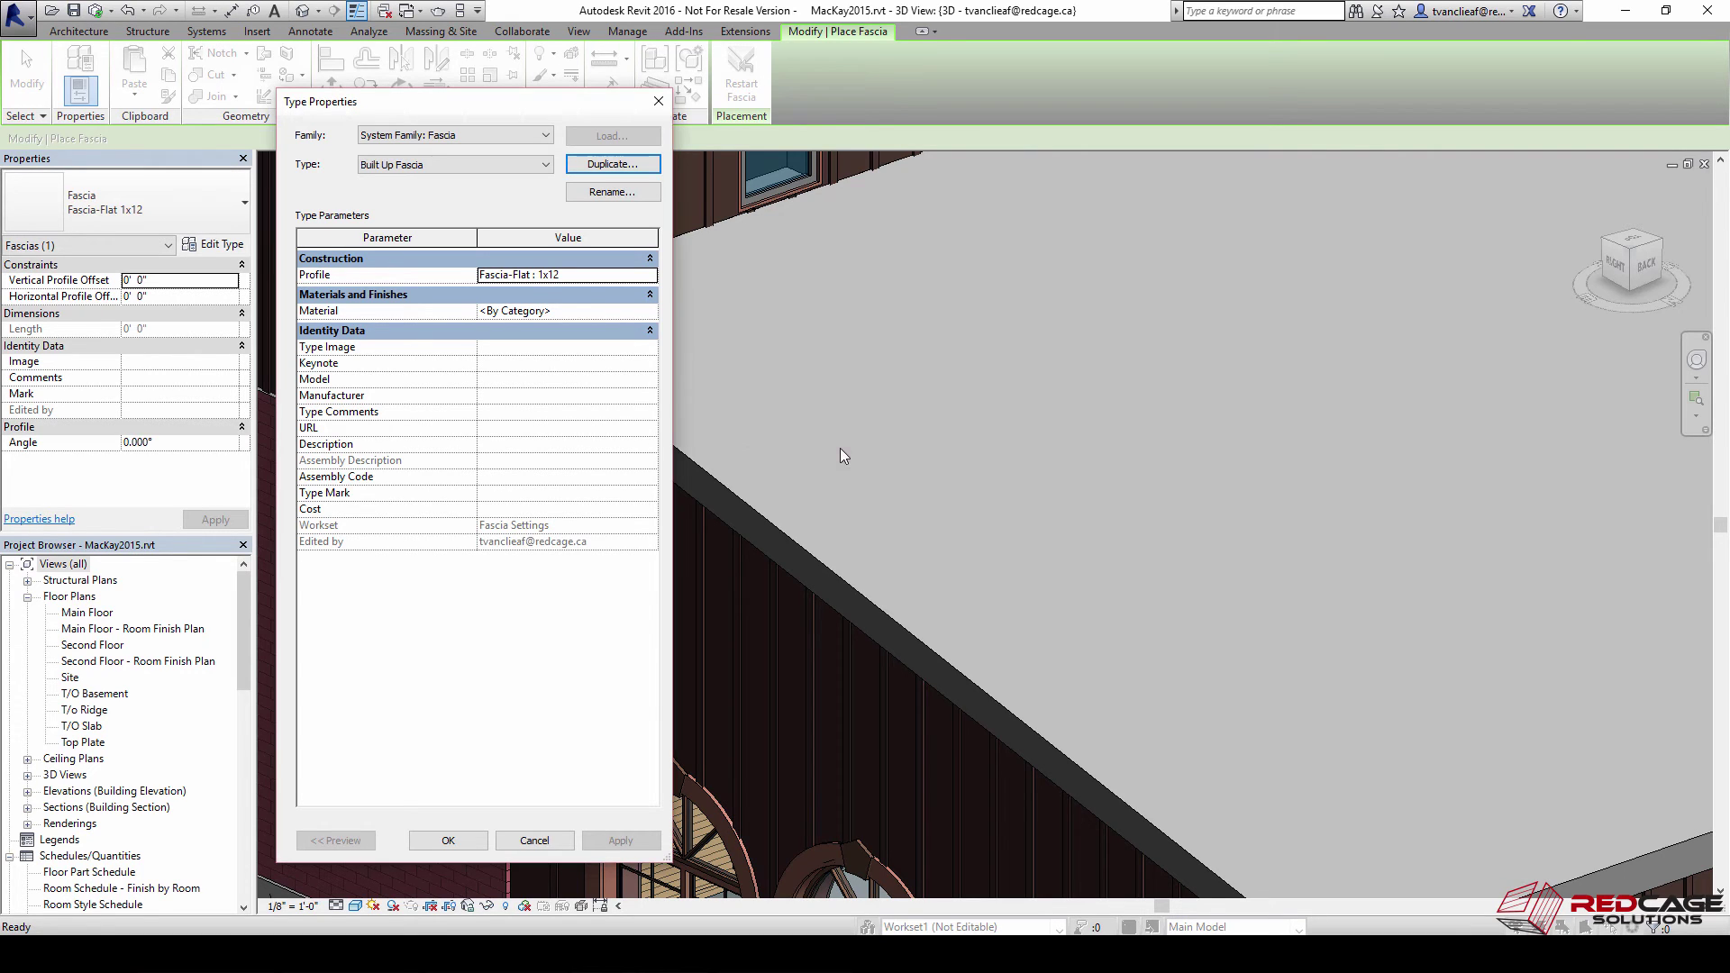
Set its profile to Built Up Fascia Finish 1 x 8 and material to Softwood, Lumber
click(652, 276)
scroll(631, 329, up, 2)
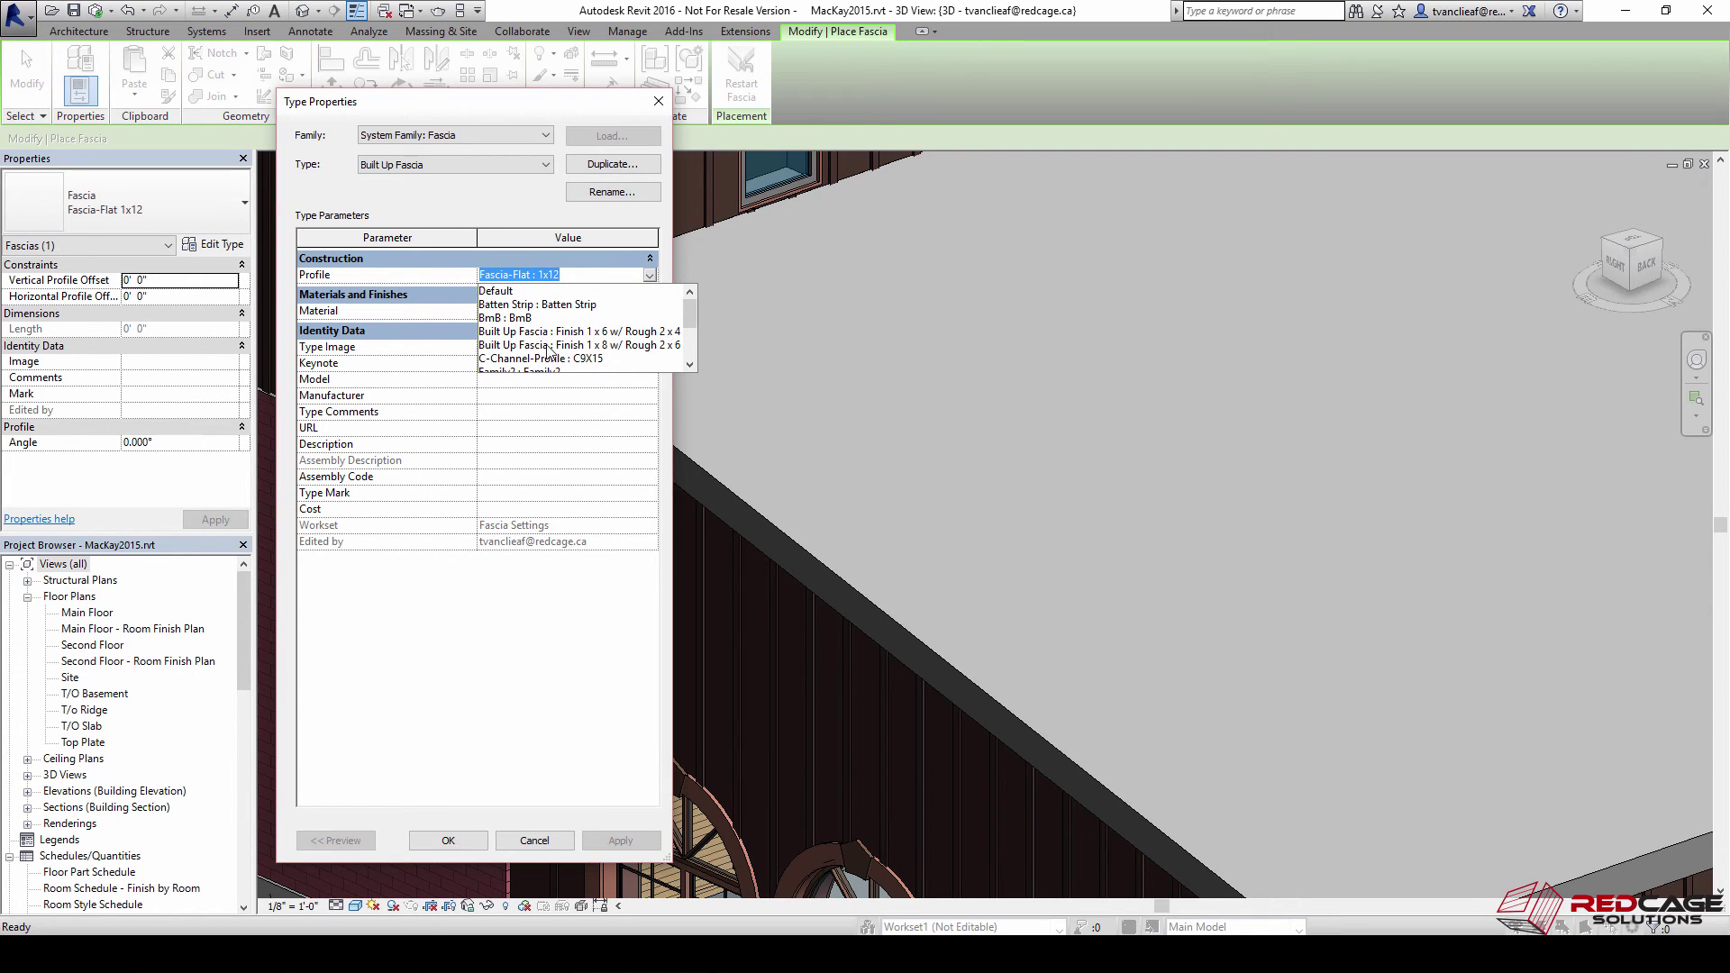
click(551, 346)
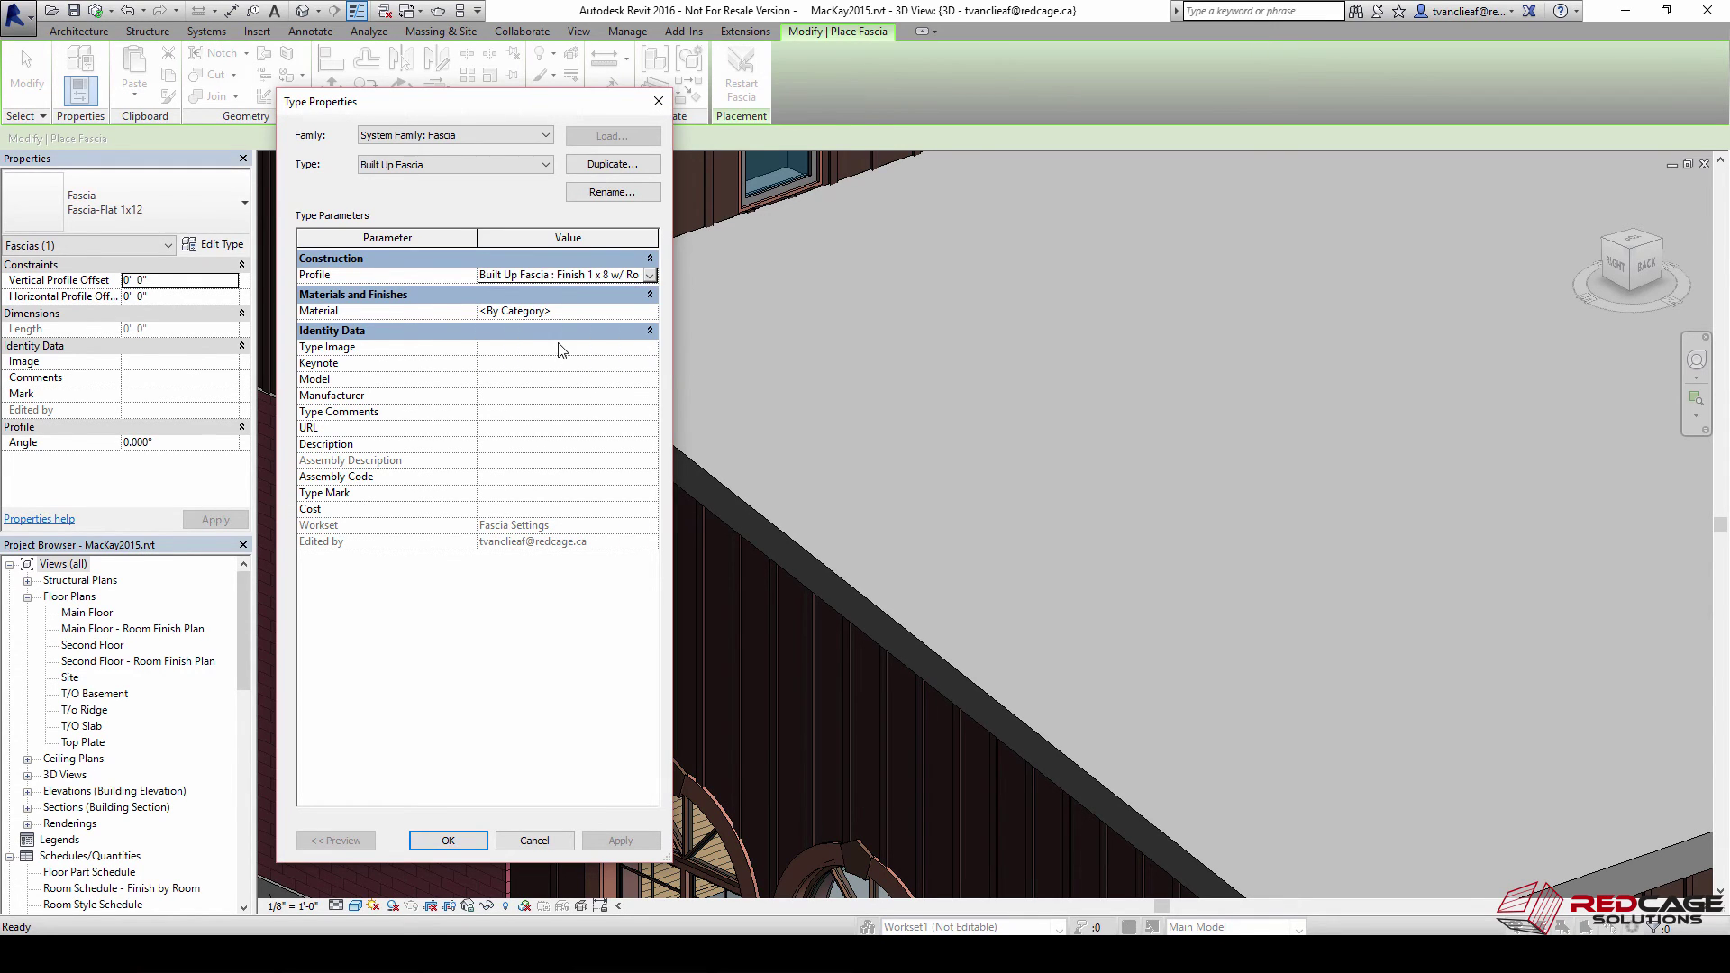
click(640, 311)
click(650, 311)
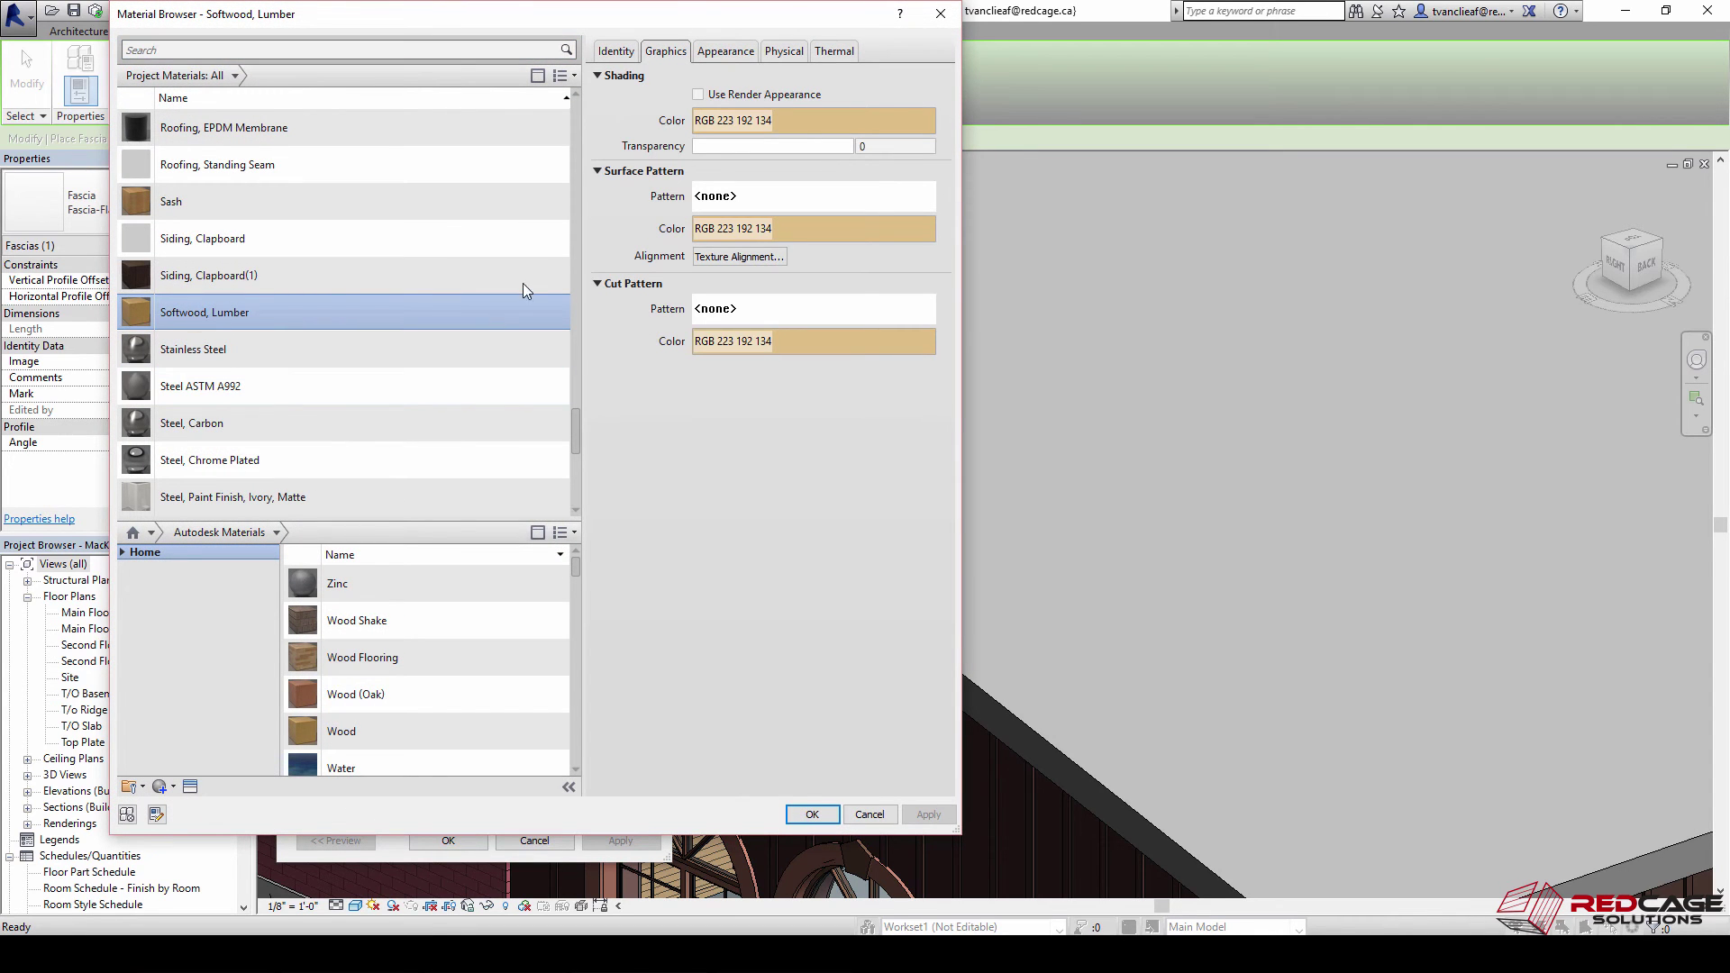
click(810, 814)
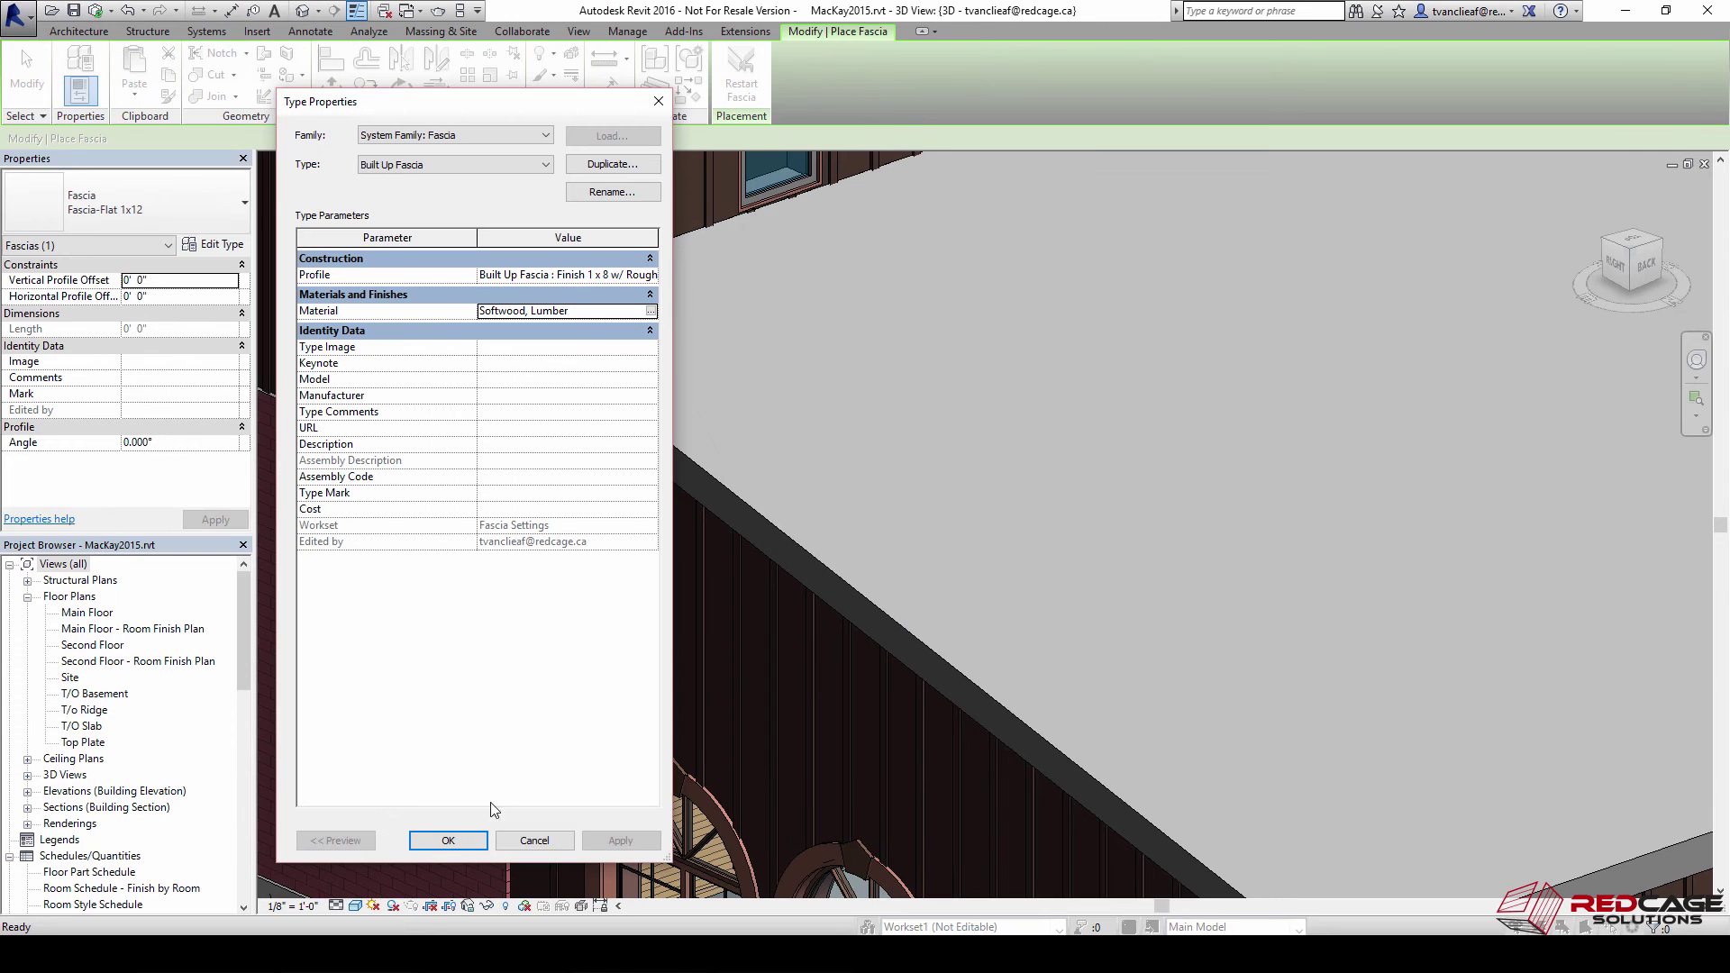
Confirm the Built Up Fascia type and place it along the sloped roof edge above the windows
click(449, 847)
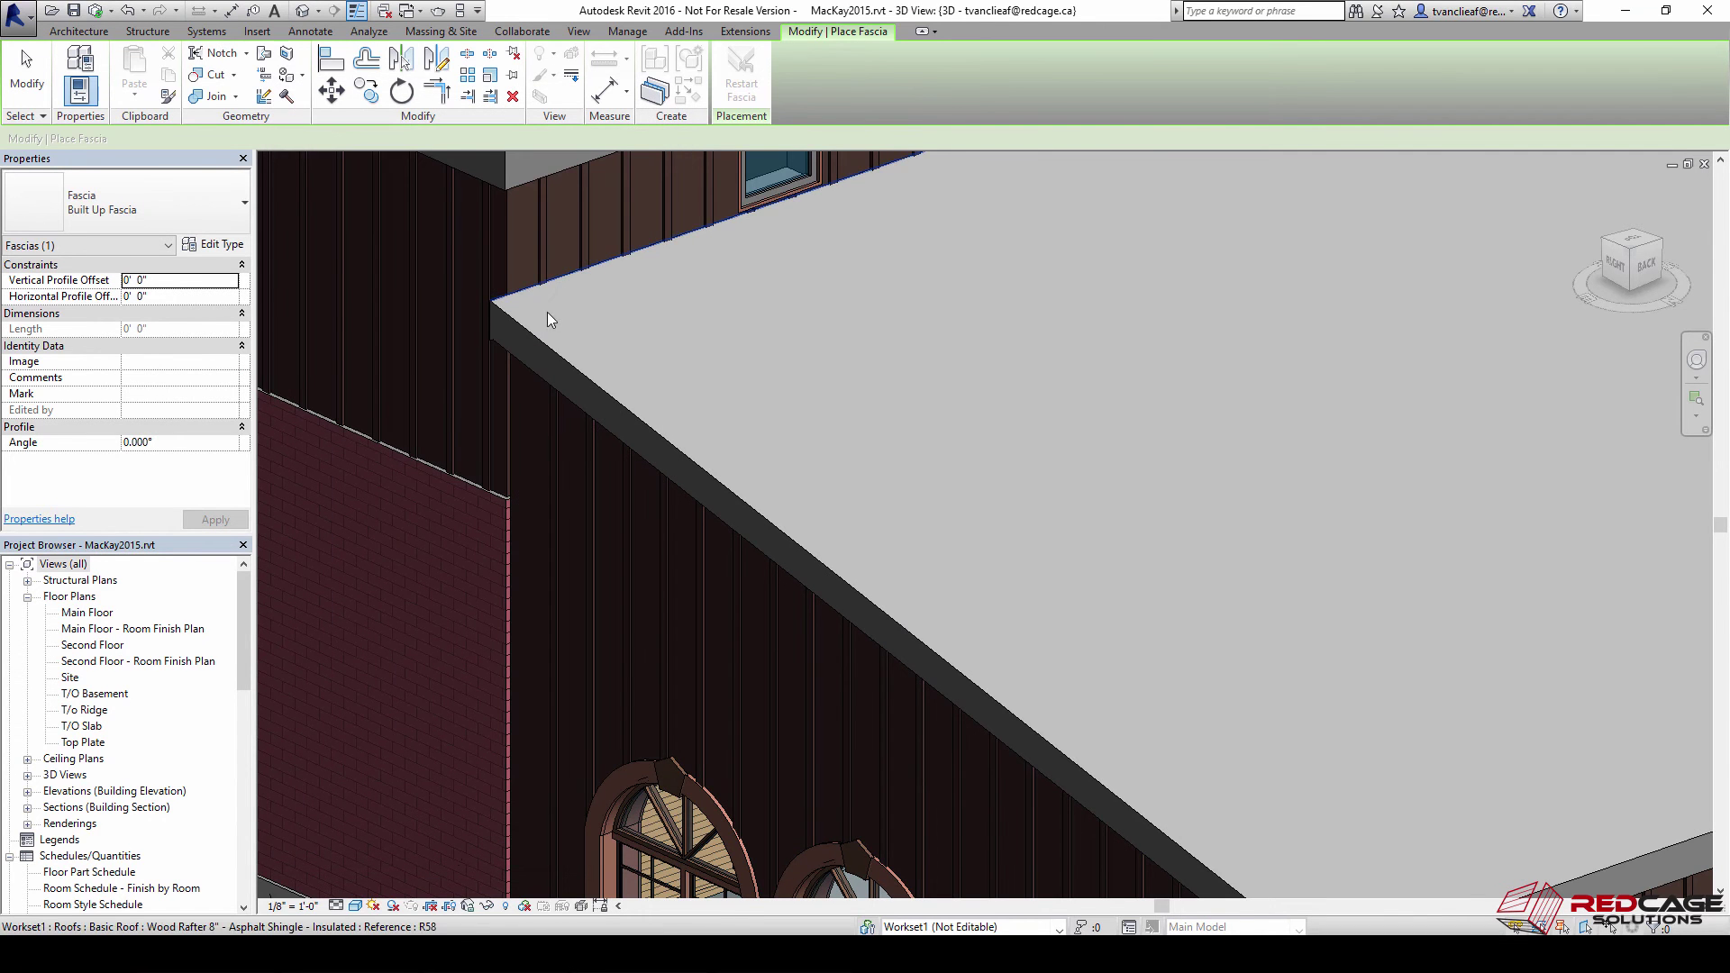
scroll(548, 312, down, 2)
middle_drag(591, 342, 549, 301)
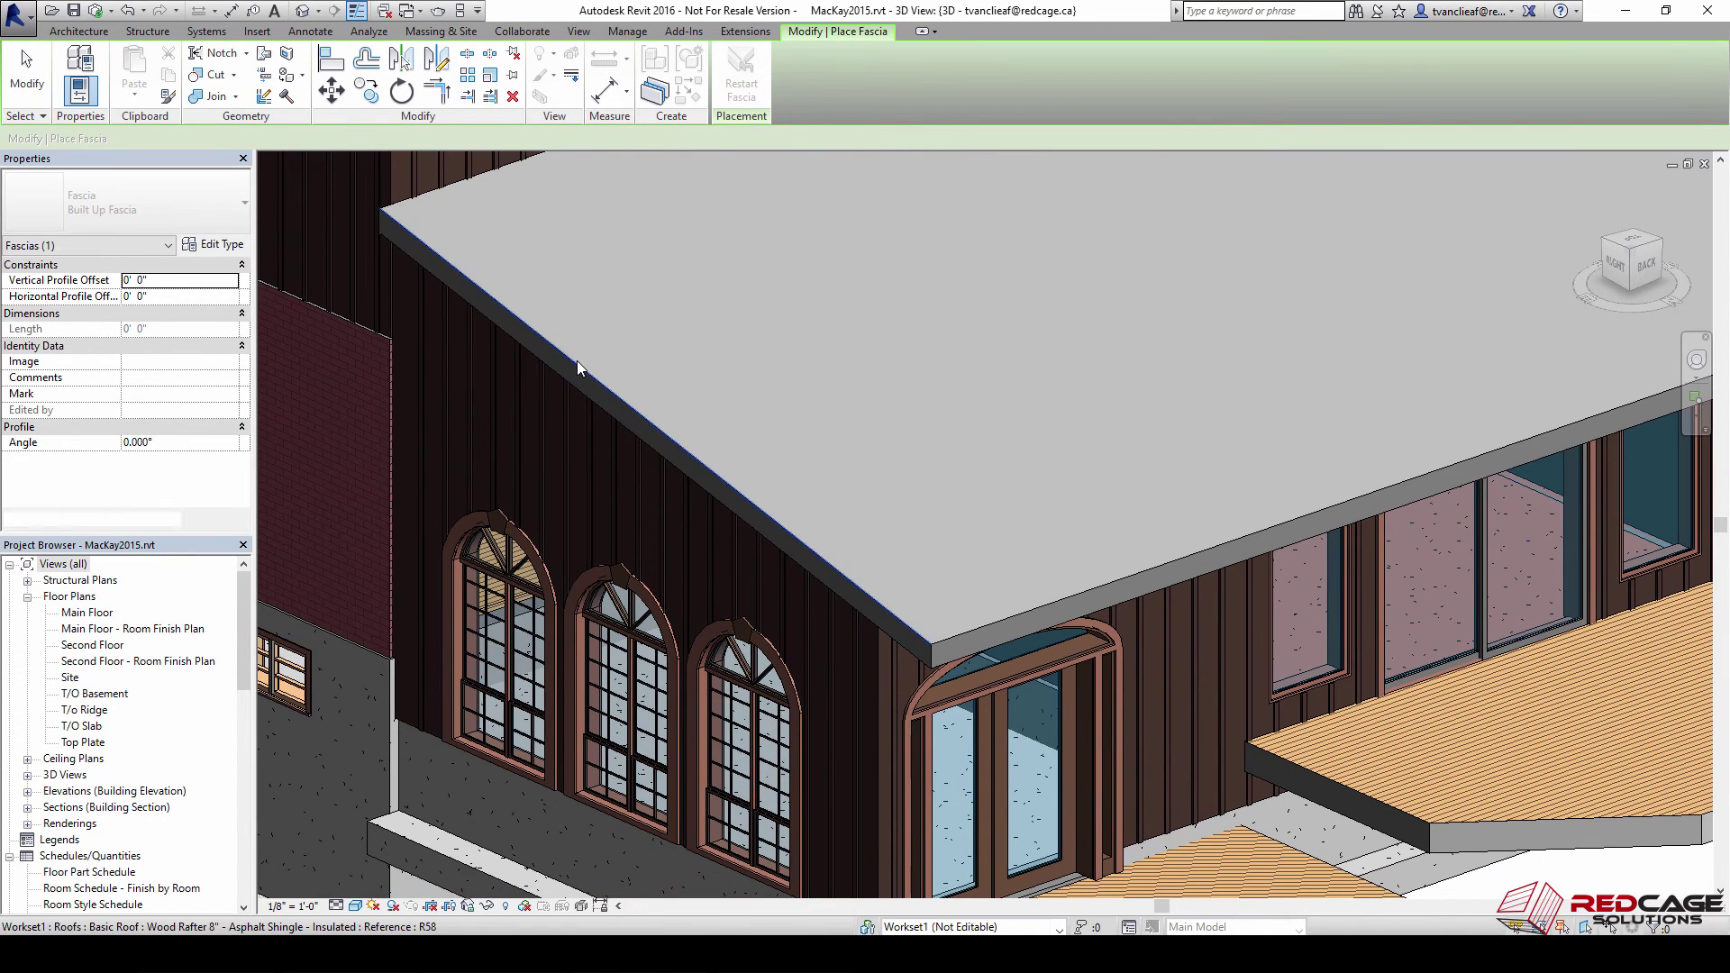
click(577, 361)
Flip the fascia profile to the outer side of the roof edge and finish placement
scroll(916, 664, up, 2)
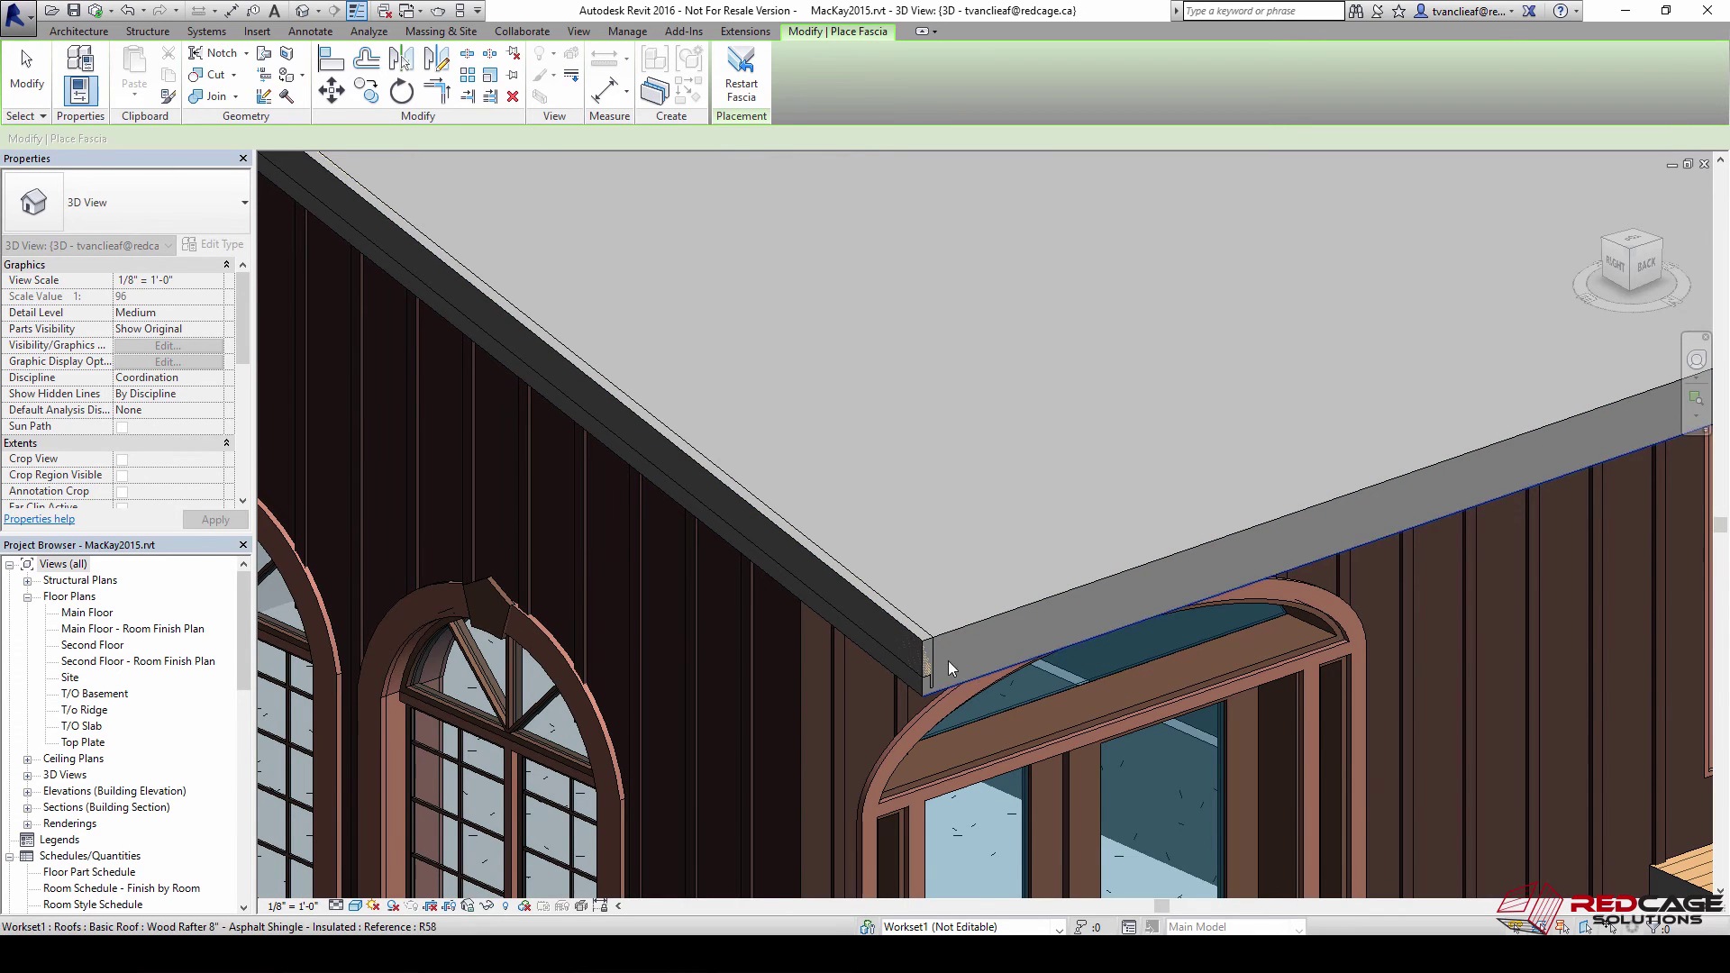
scroll(933, 677, up, 2)
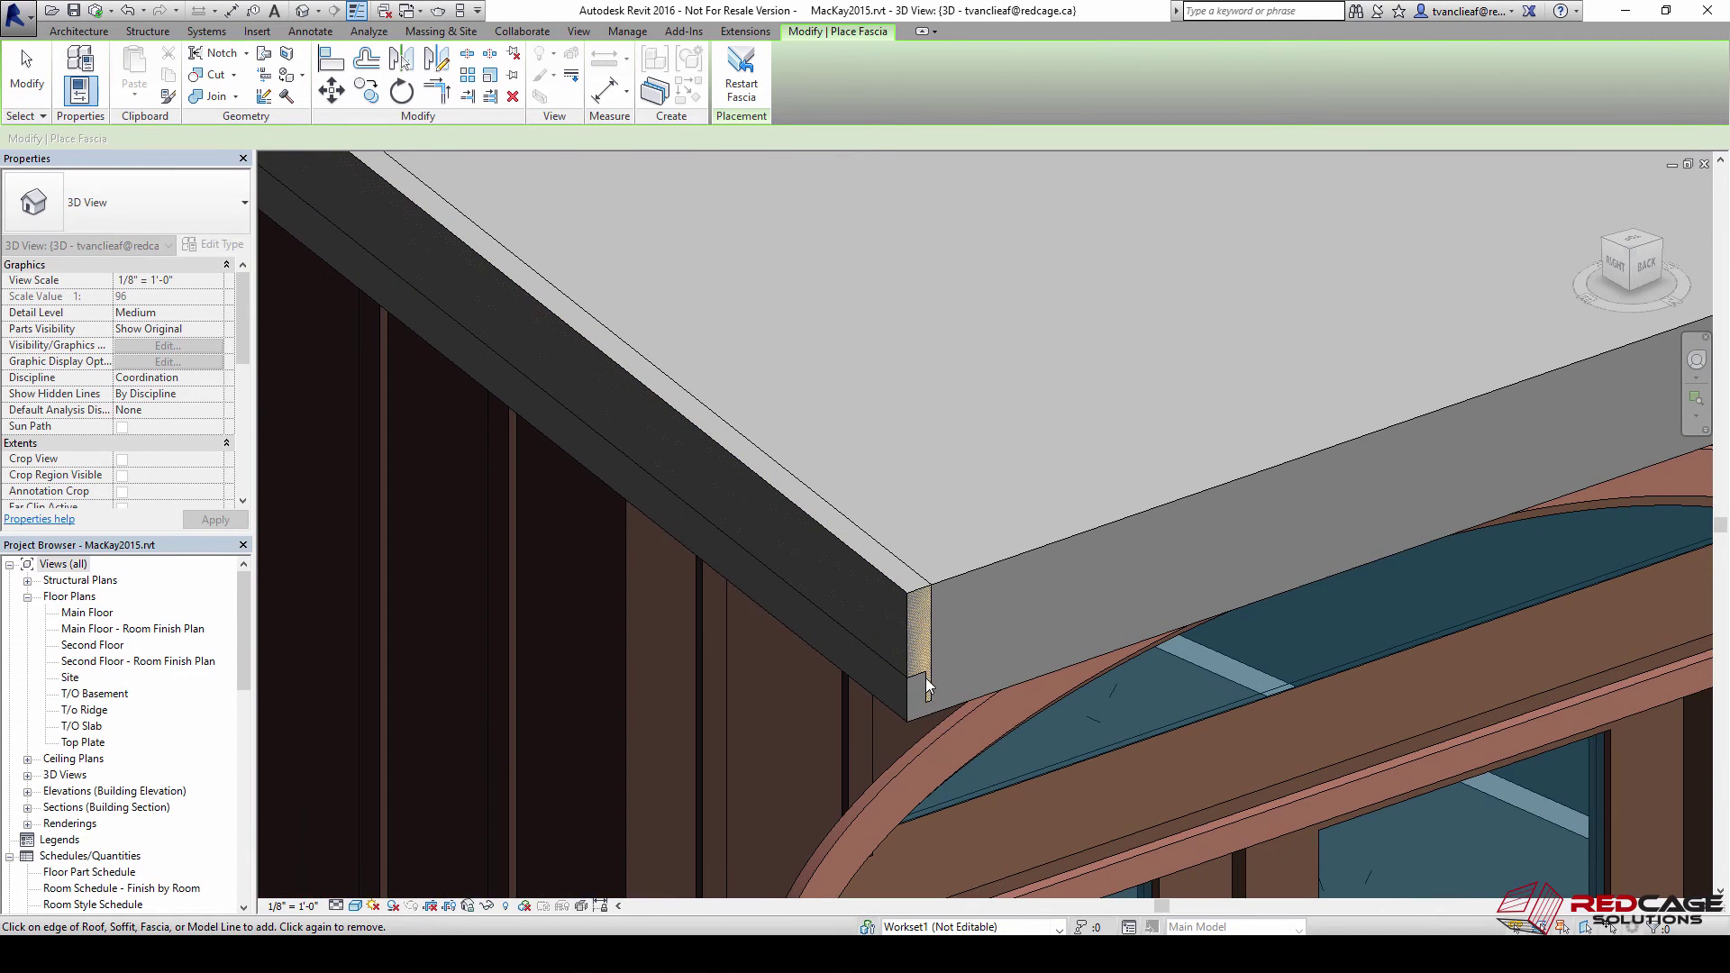
scroll(920, 651, down, 2)
middle_drag(785, 490, 539, 348)
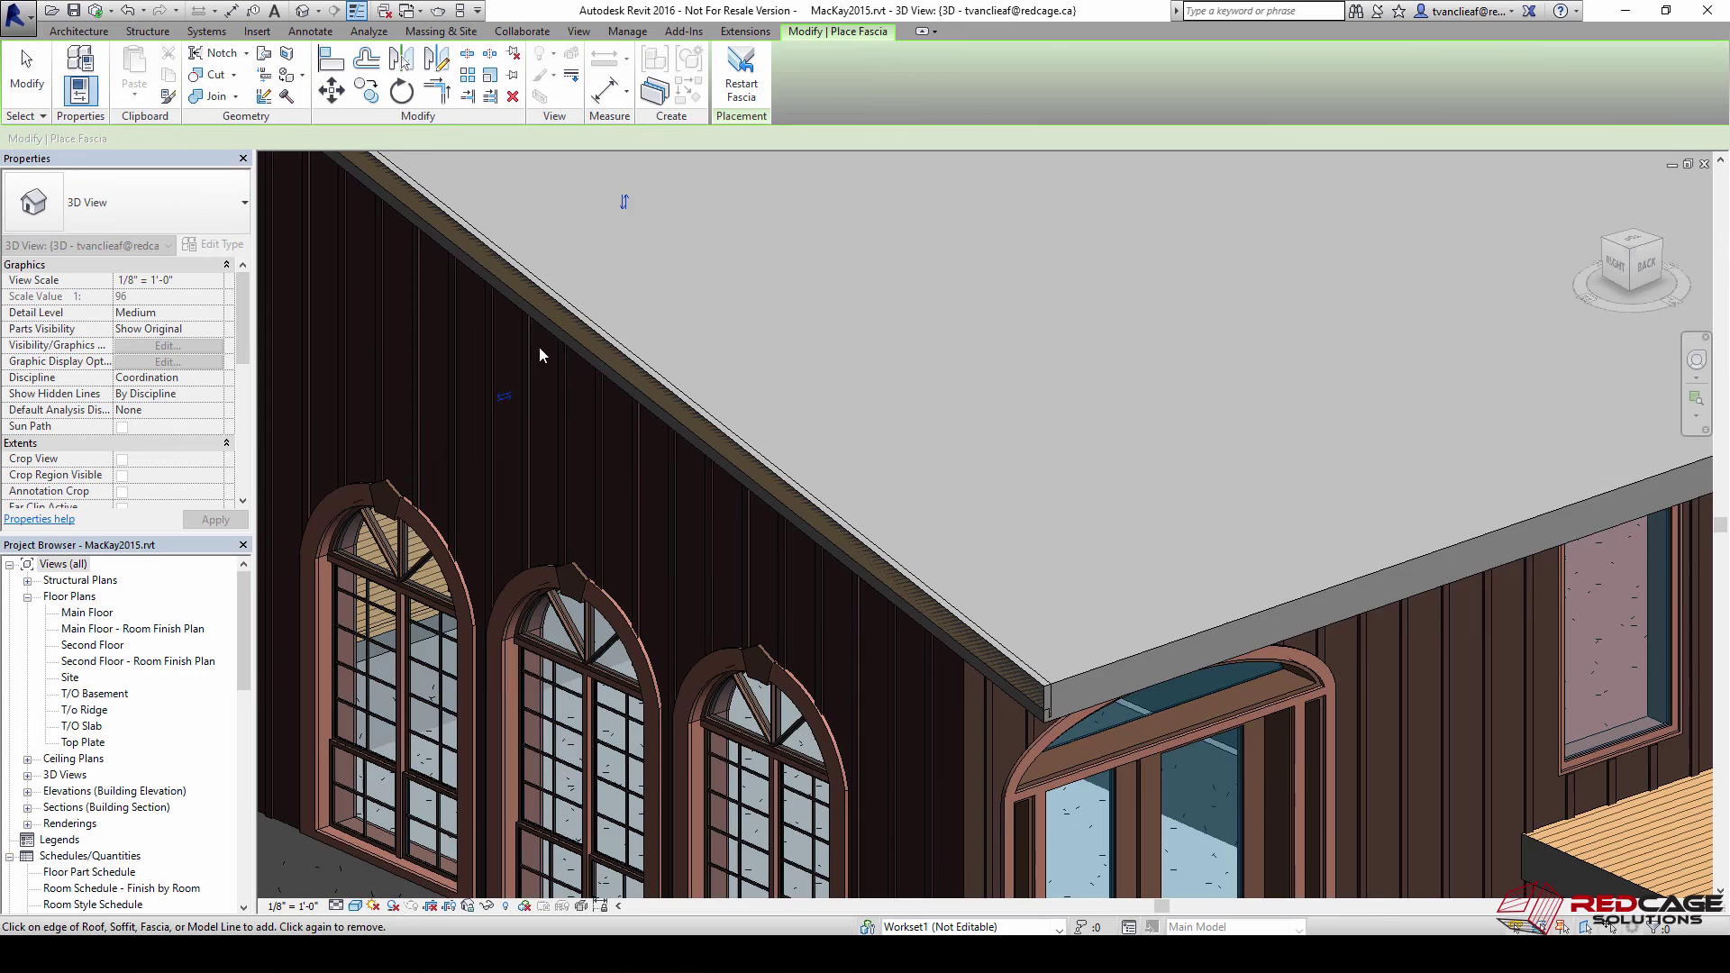
scroll(708, 313, down, 1)
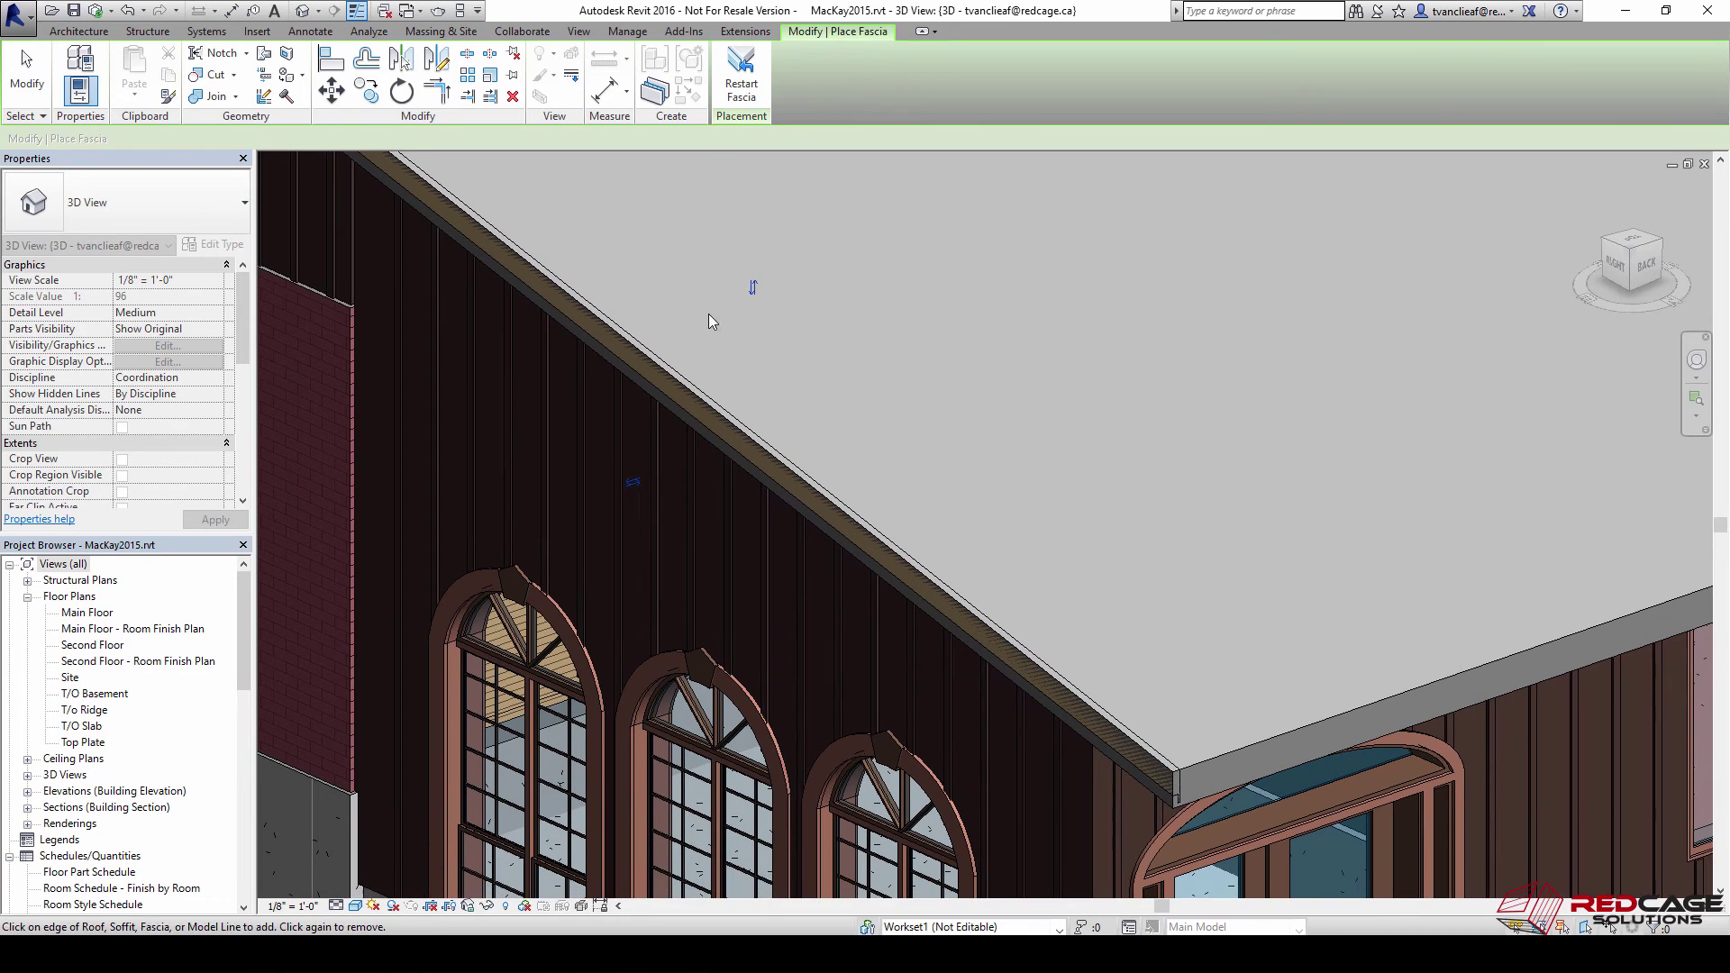
click(634, 487)
key(Escape)
key(Escape)
middle_drag(1155, 715, 911, 614)
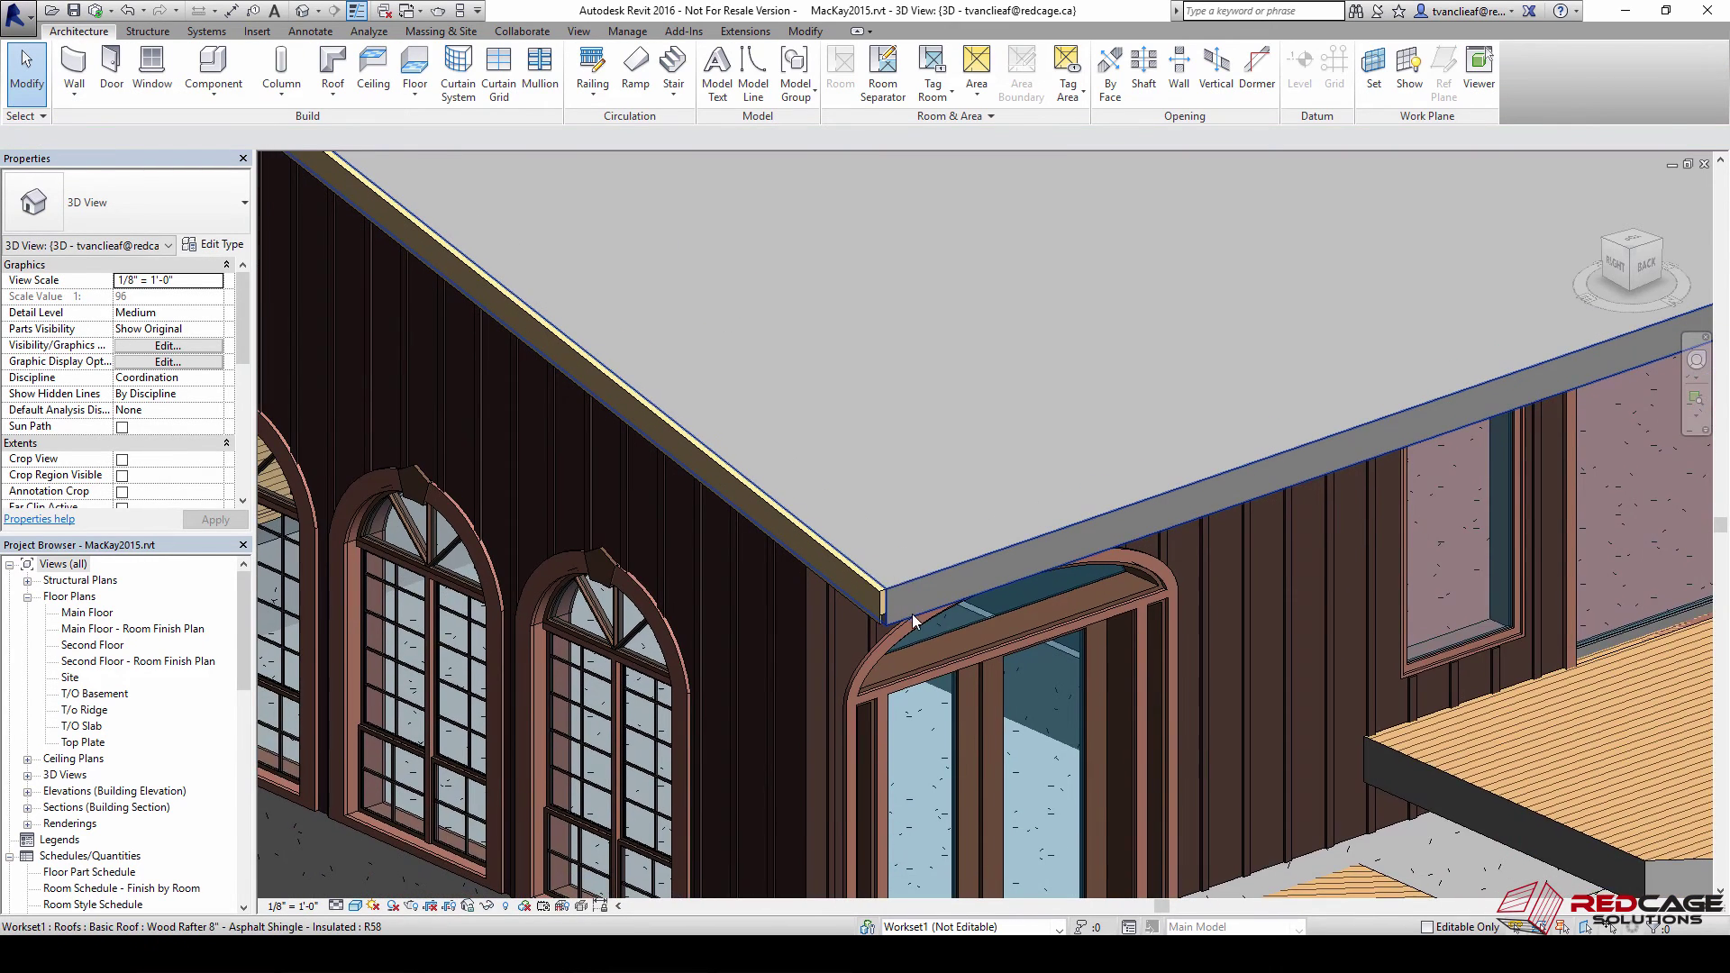
scroll(911, 613, up, 2)
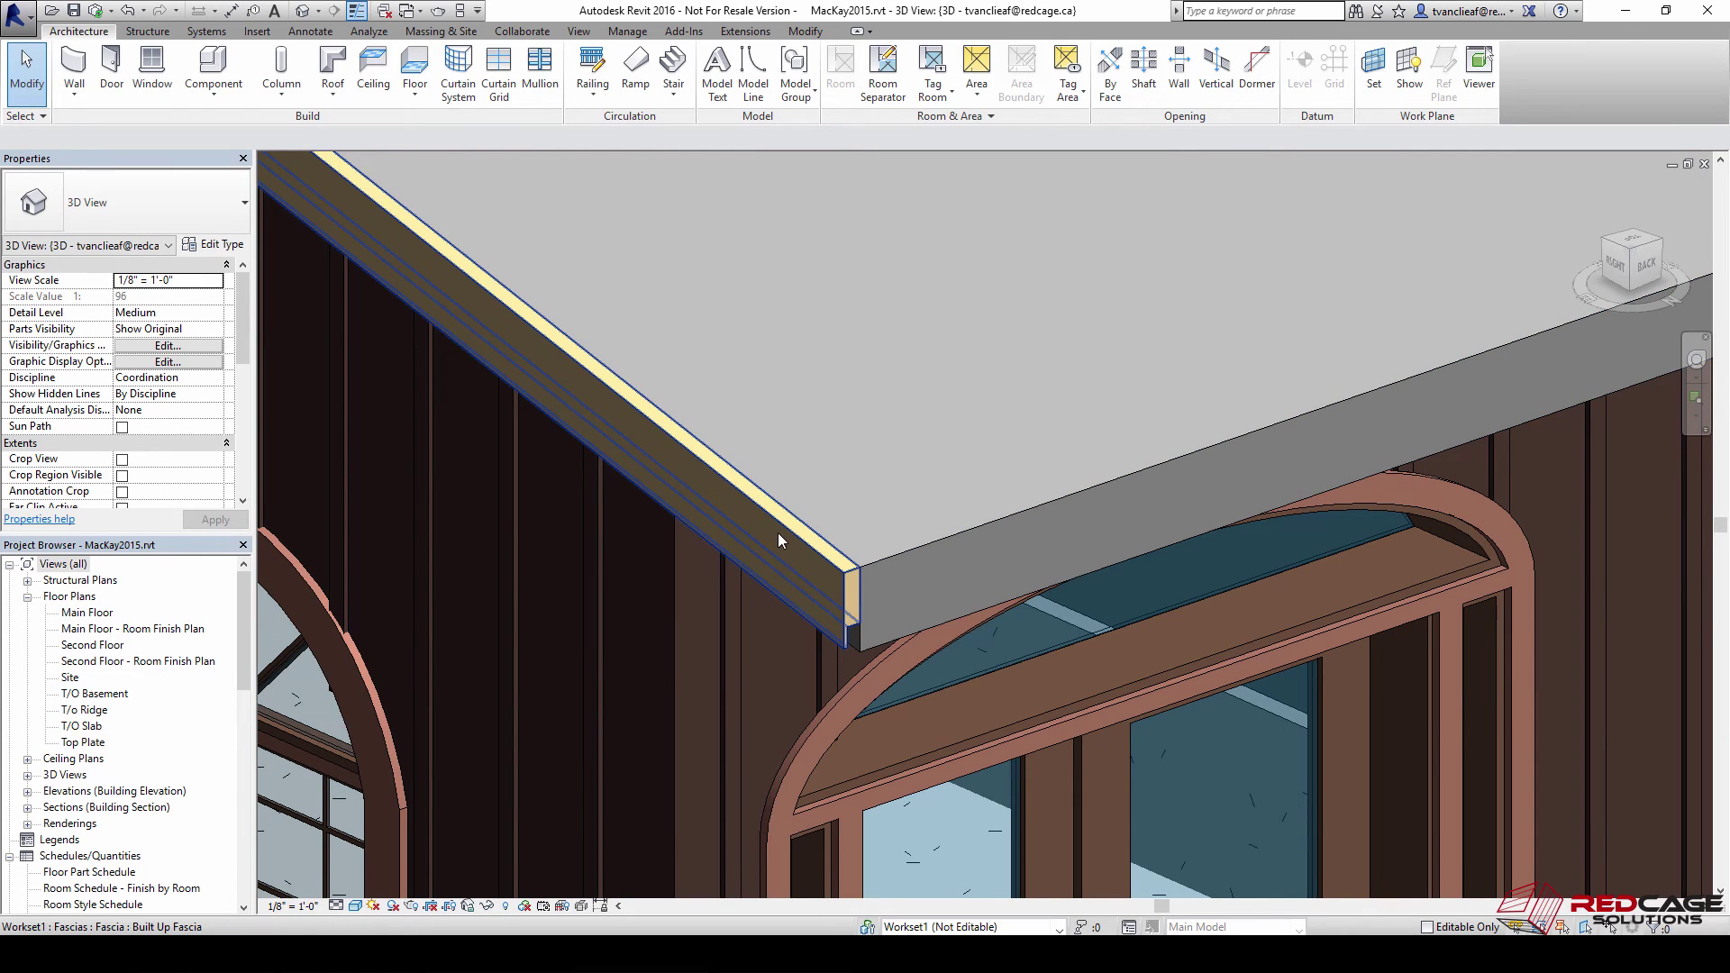
Extend the fascia along the front roof edge and the next edge on the house's other side
click(679, 446)
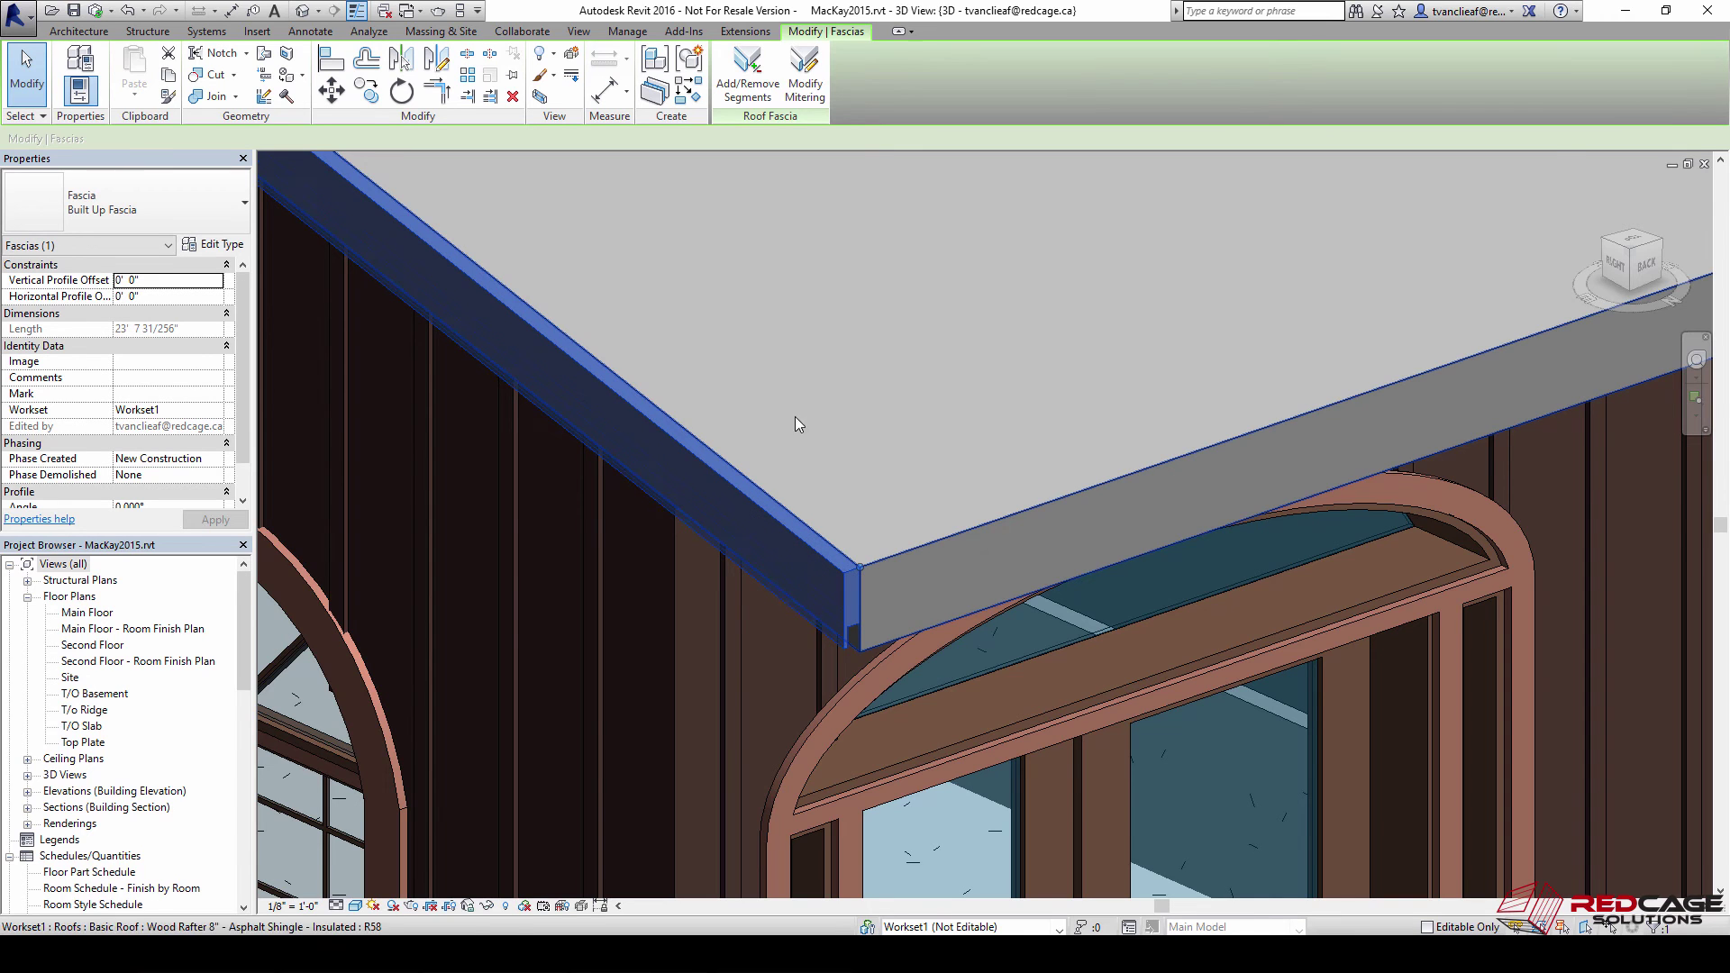
click(755, 90)
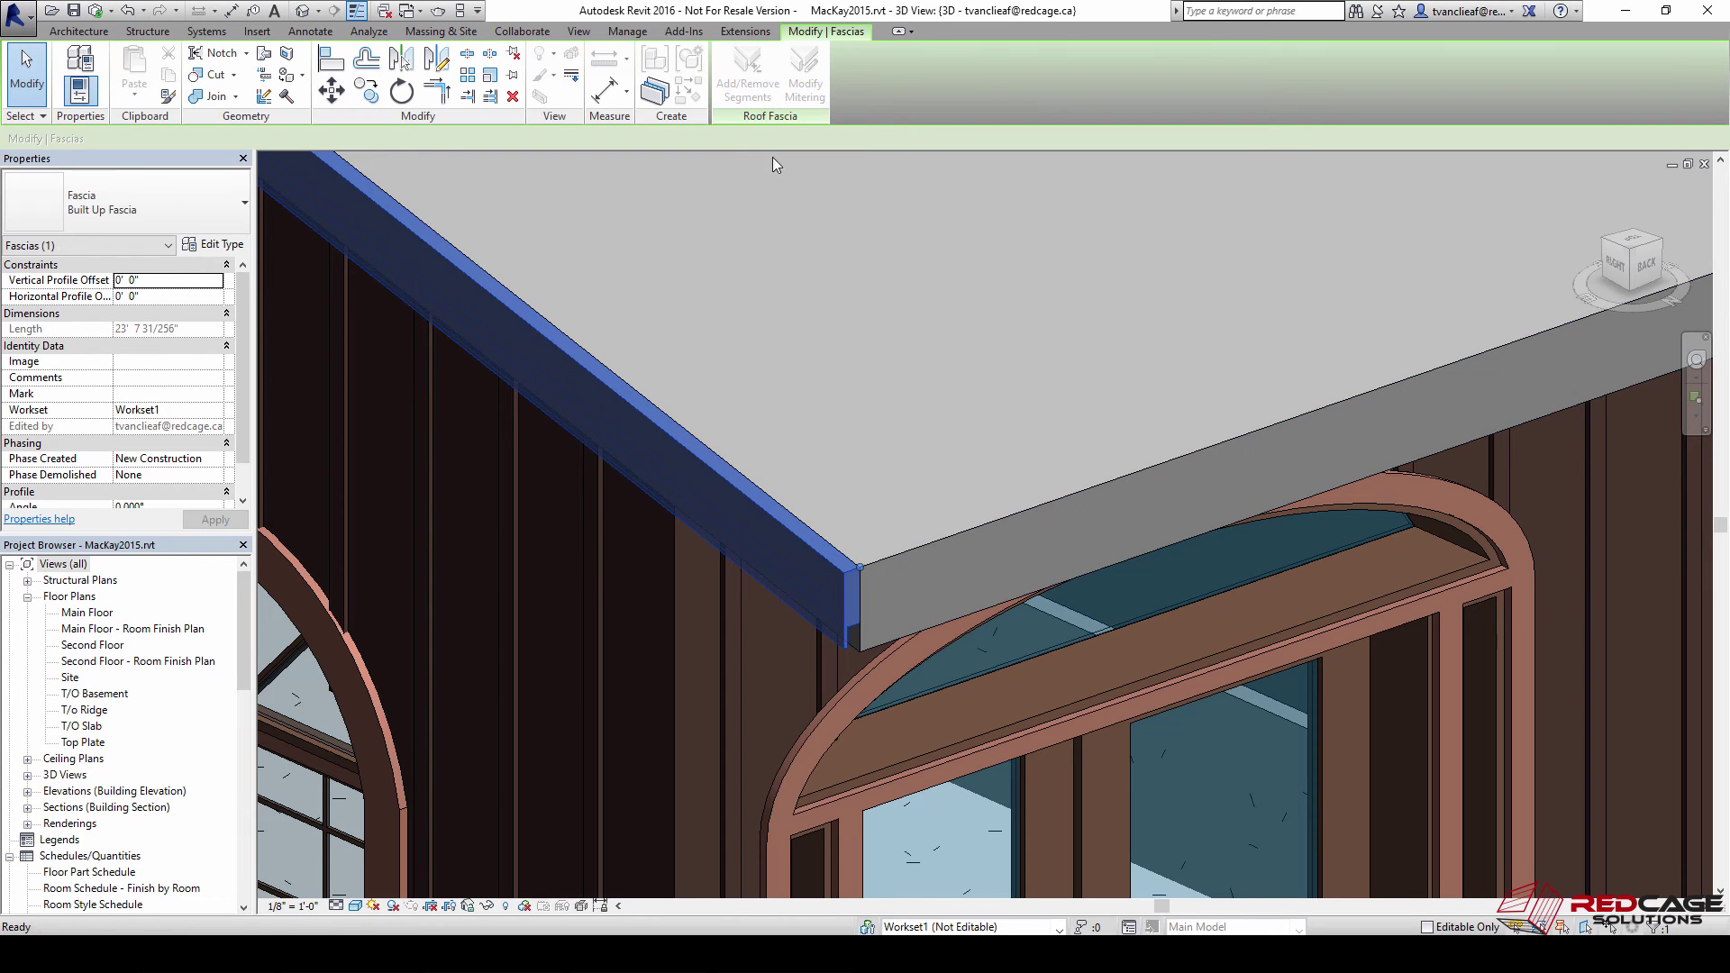
click(933, 539)
scroll(908, 509, down, 4)
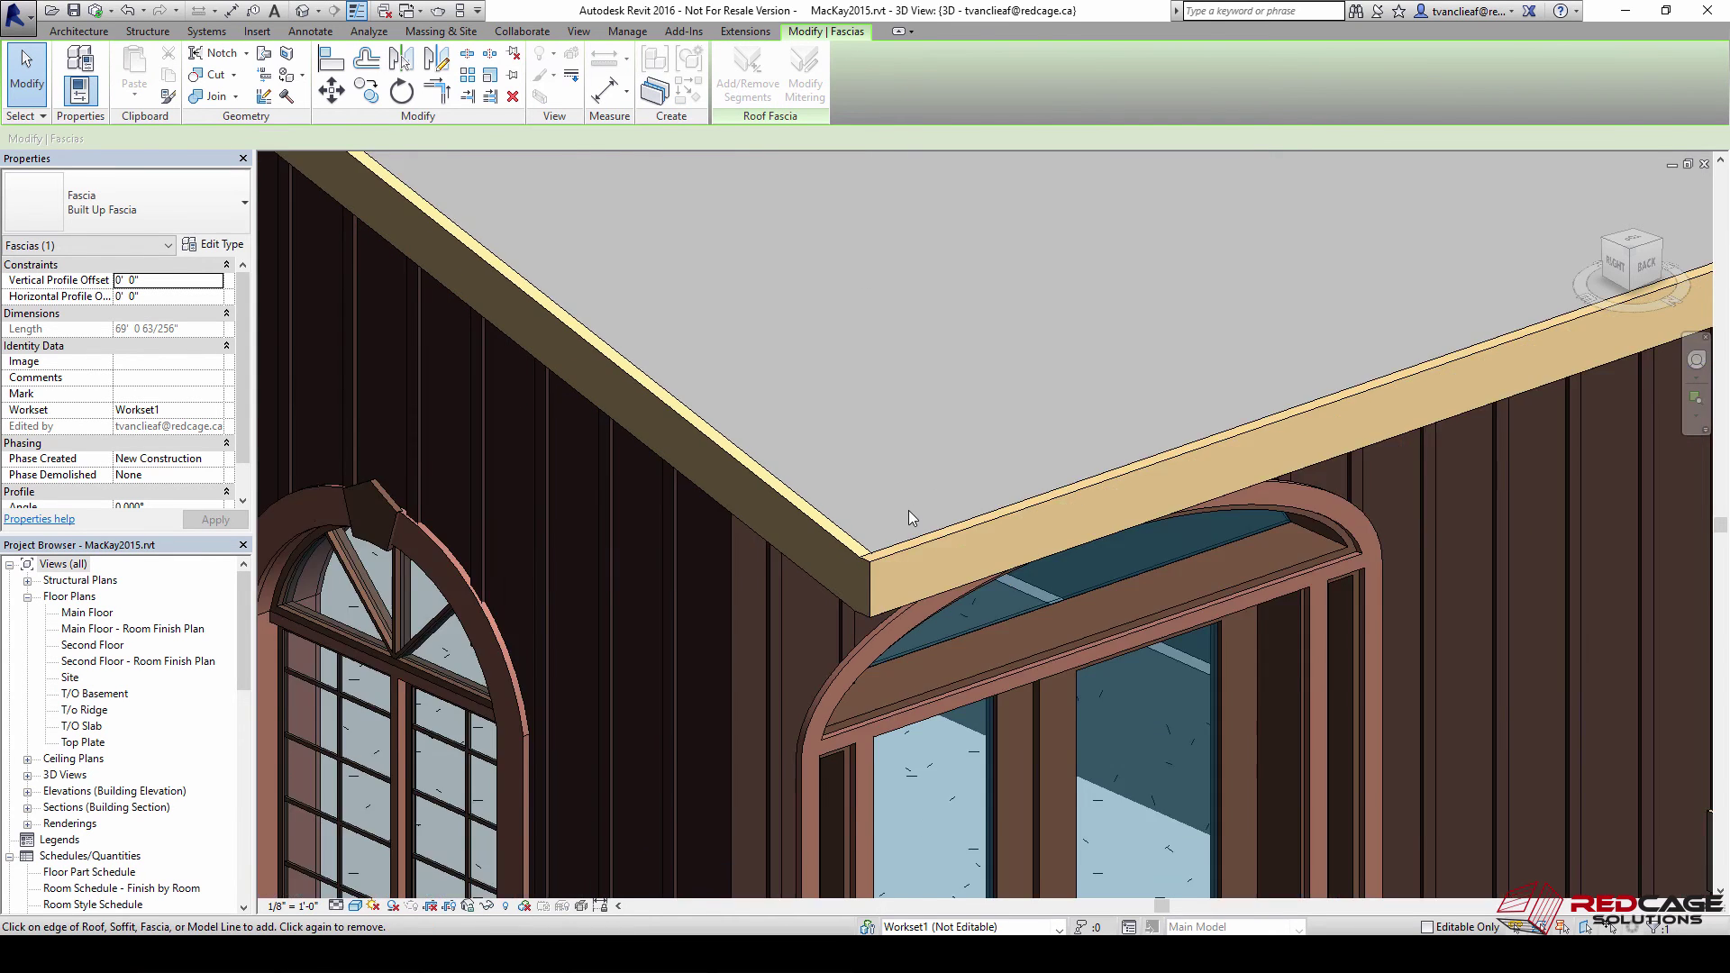
shift+middle_drag(1038, 491, 1294, 445)
scroll(725, 593, up, 3)
click(881, 655)
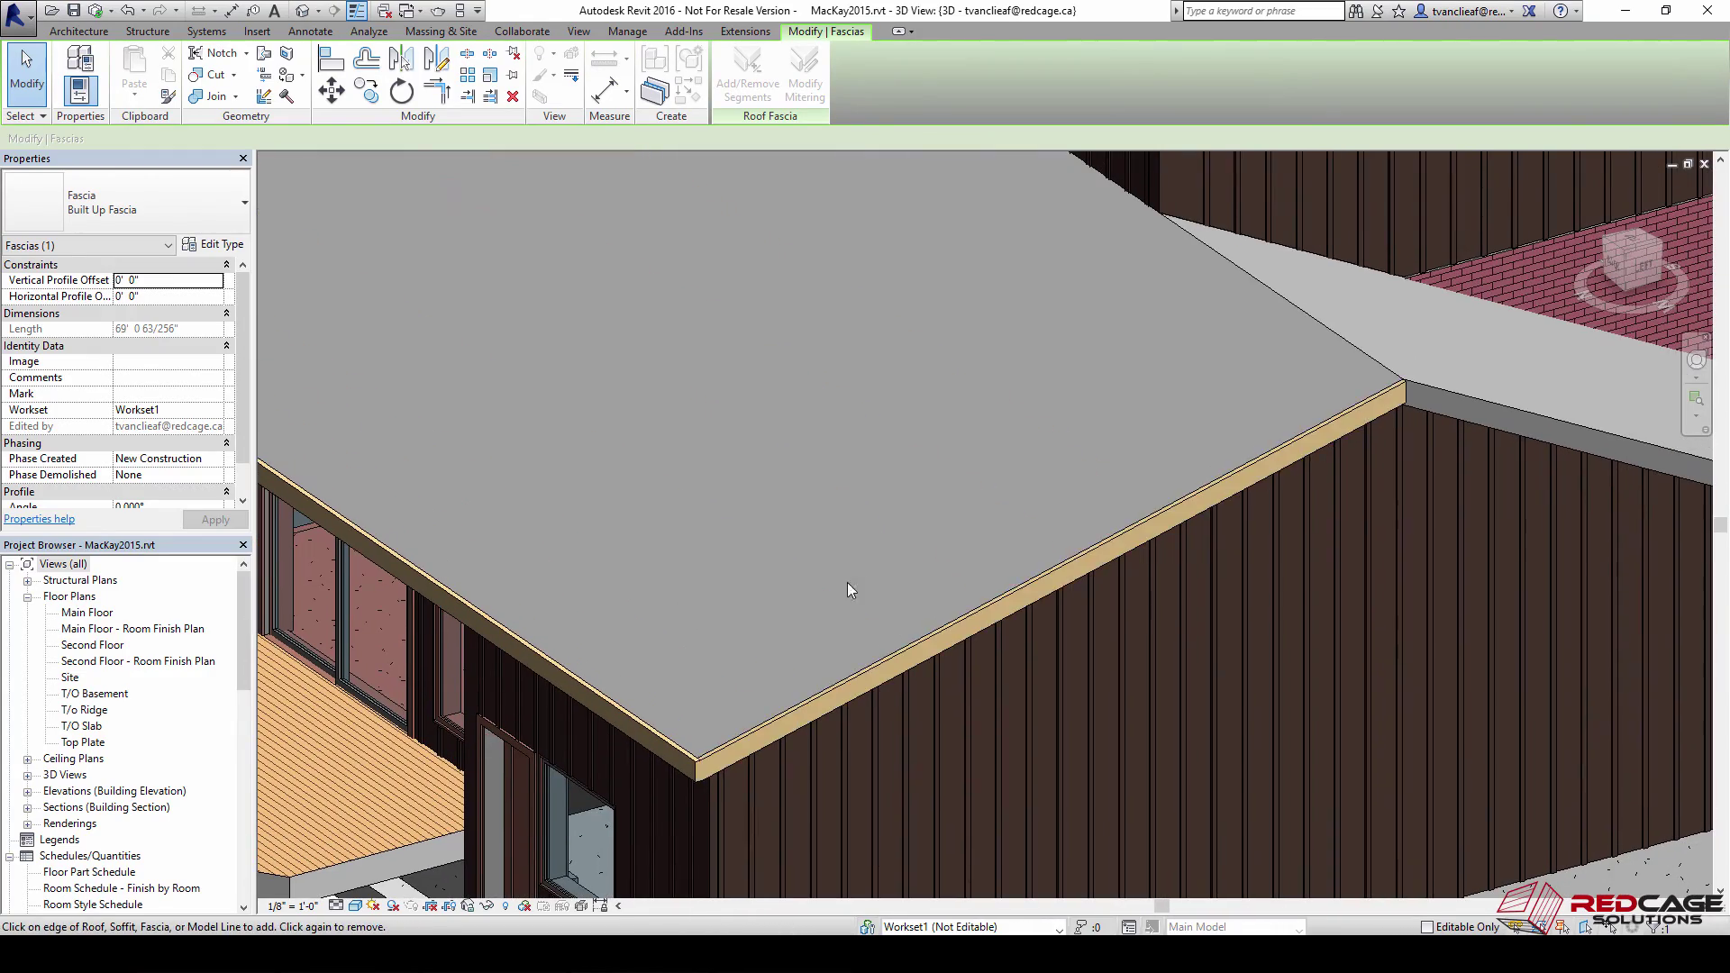
Add the fascia along the garage roof edge and the garage's front eave
scroll(937, 514, down, 2)
shift+middle_drag(1016, 443, 764, 580)
scroll(705, 412, up, 3)
scroll(614, 489, up, 2)
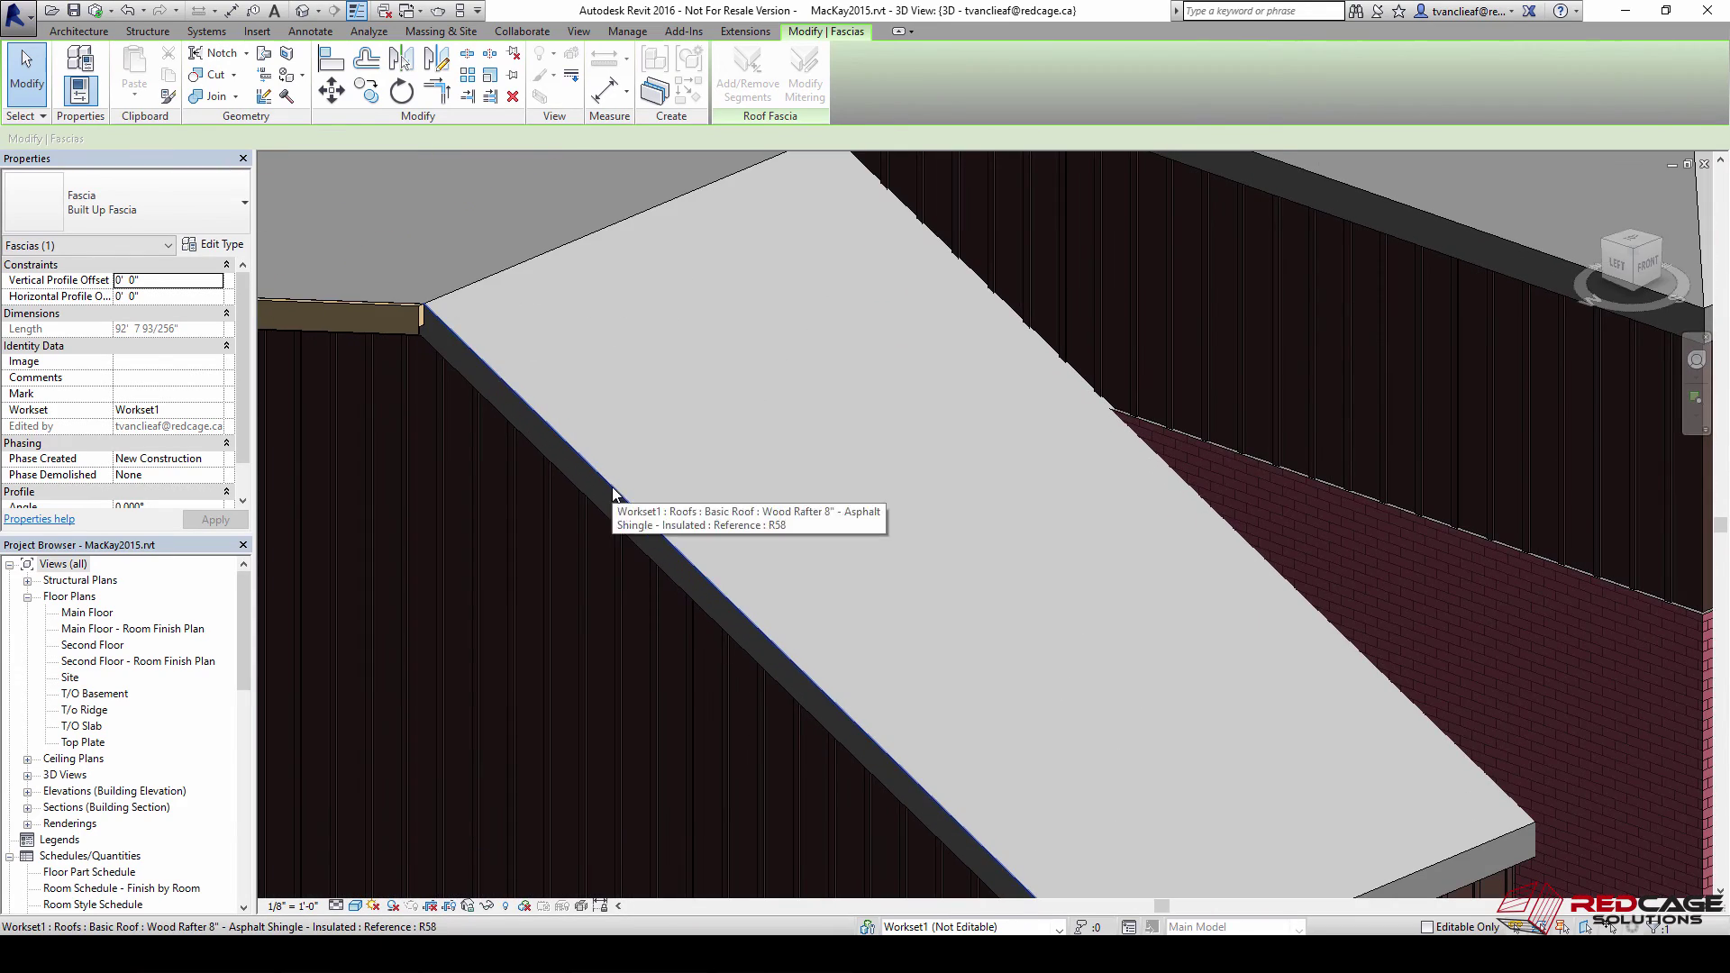
click(613, 488)
scroll(652, 390, down, 2)
scroll(1103, 809, up, 2)
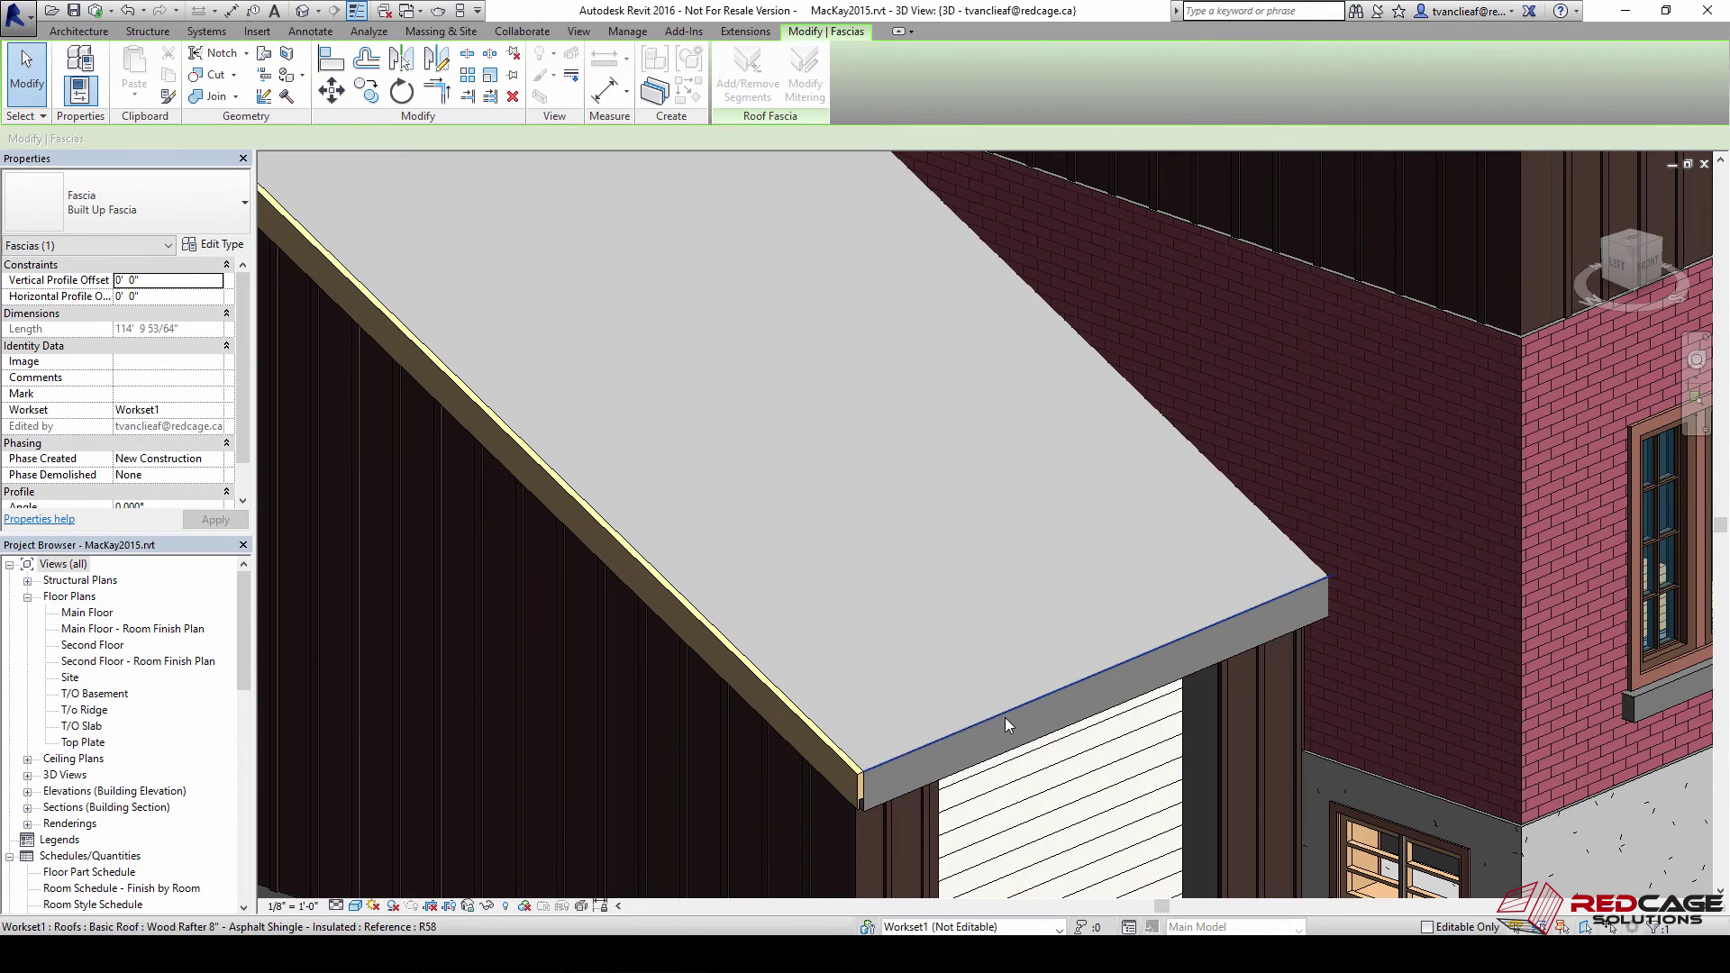
click(1003, 717)
middle_drag(1003, 717, 1141, 807)
Finish the roughly 127' fascia run and select it to check the result
scroll(975, 667, down, 2)
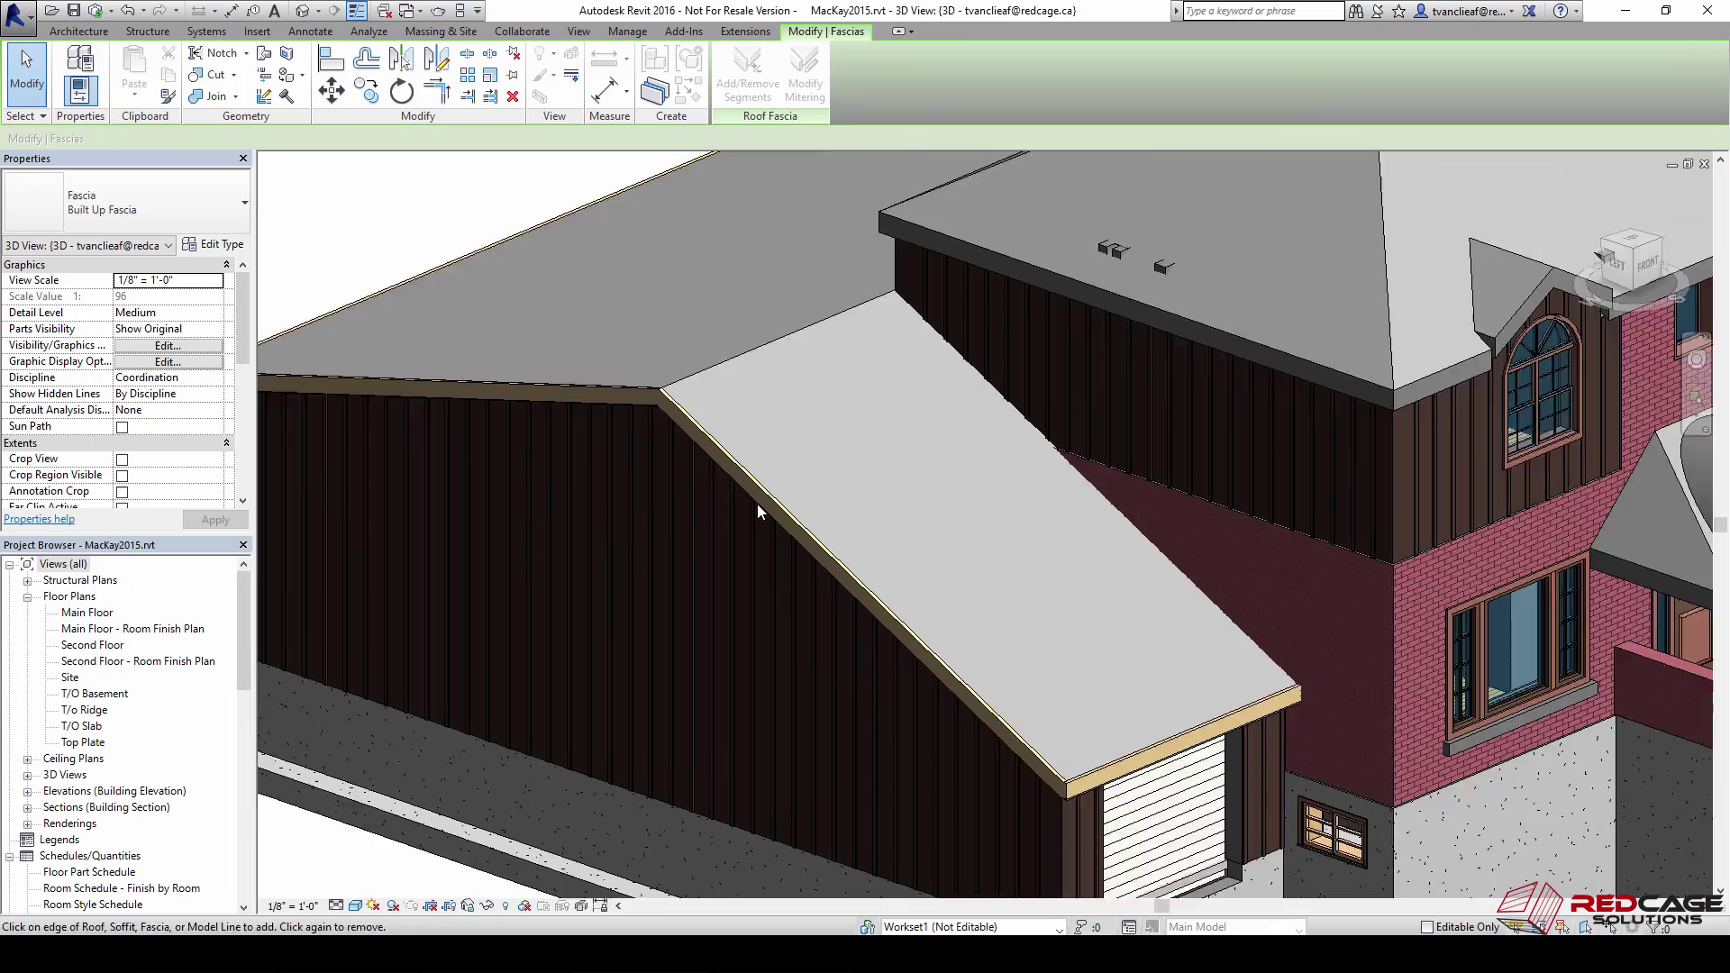
scroll(756, 502, down, 5)
shift+middle_drag(756, 502, 998, 532)
scroll(999, 532, up, 5)
key(Escape)
key(Escape)
click(1005, 534)
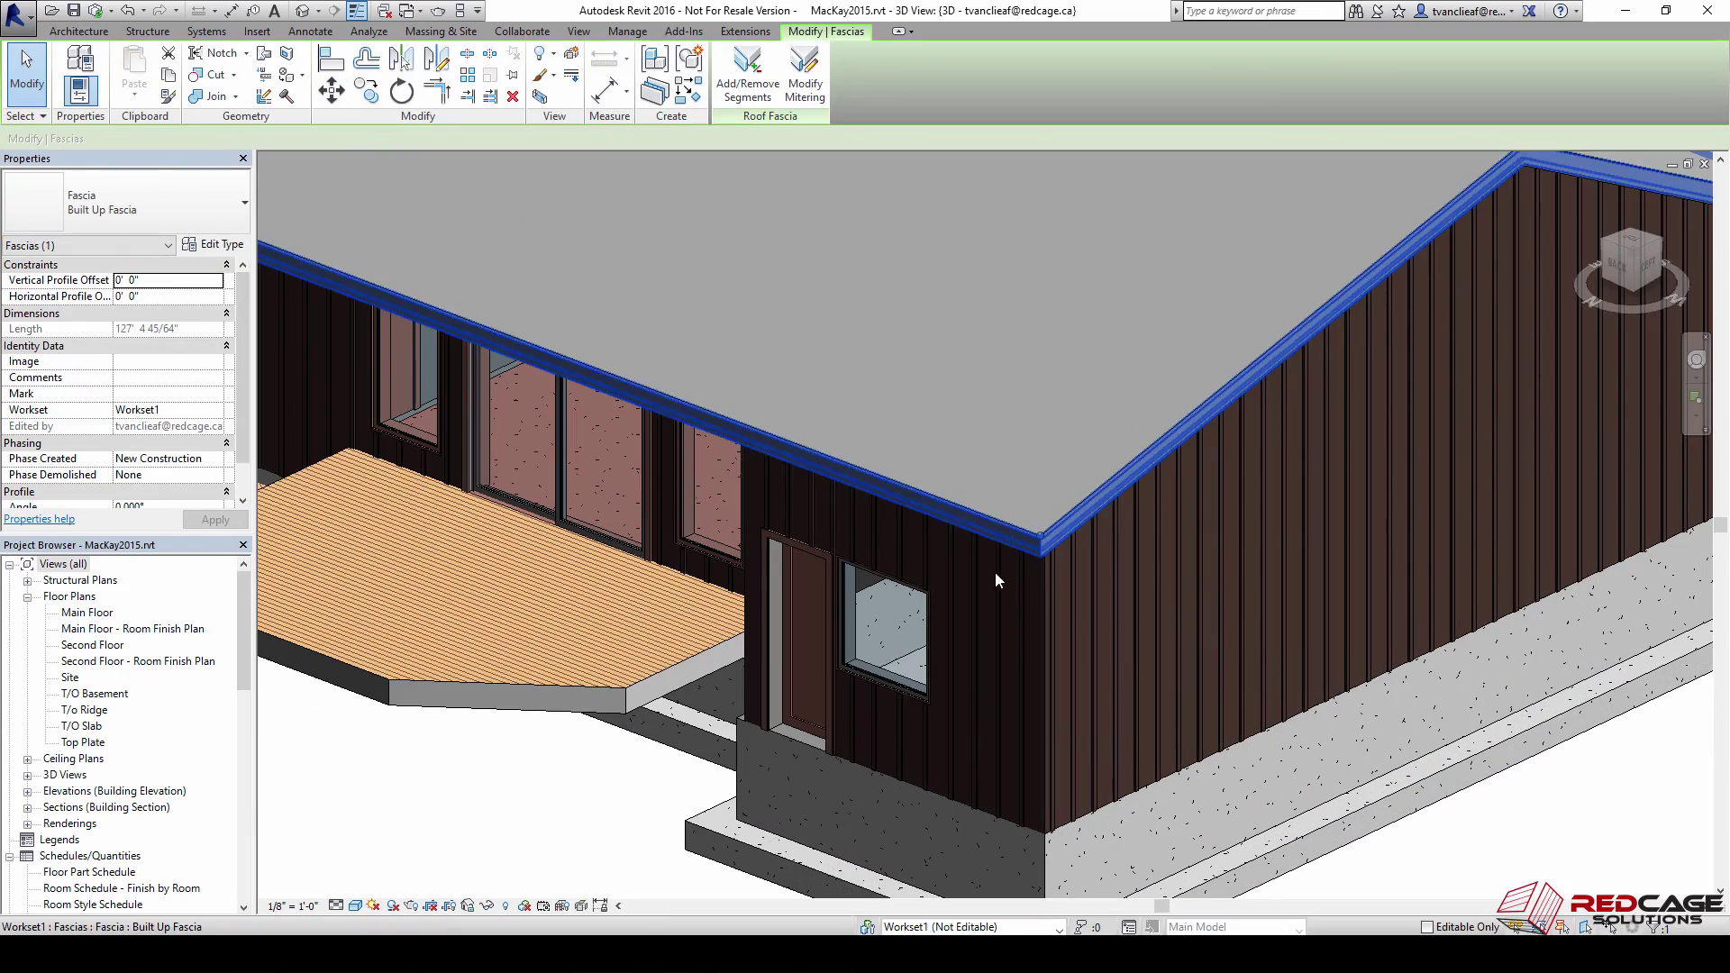
scroll(994, 571, down, 3)
Open Section 1 from the Main Floor plan and select the fascia there
key(Escape)
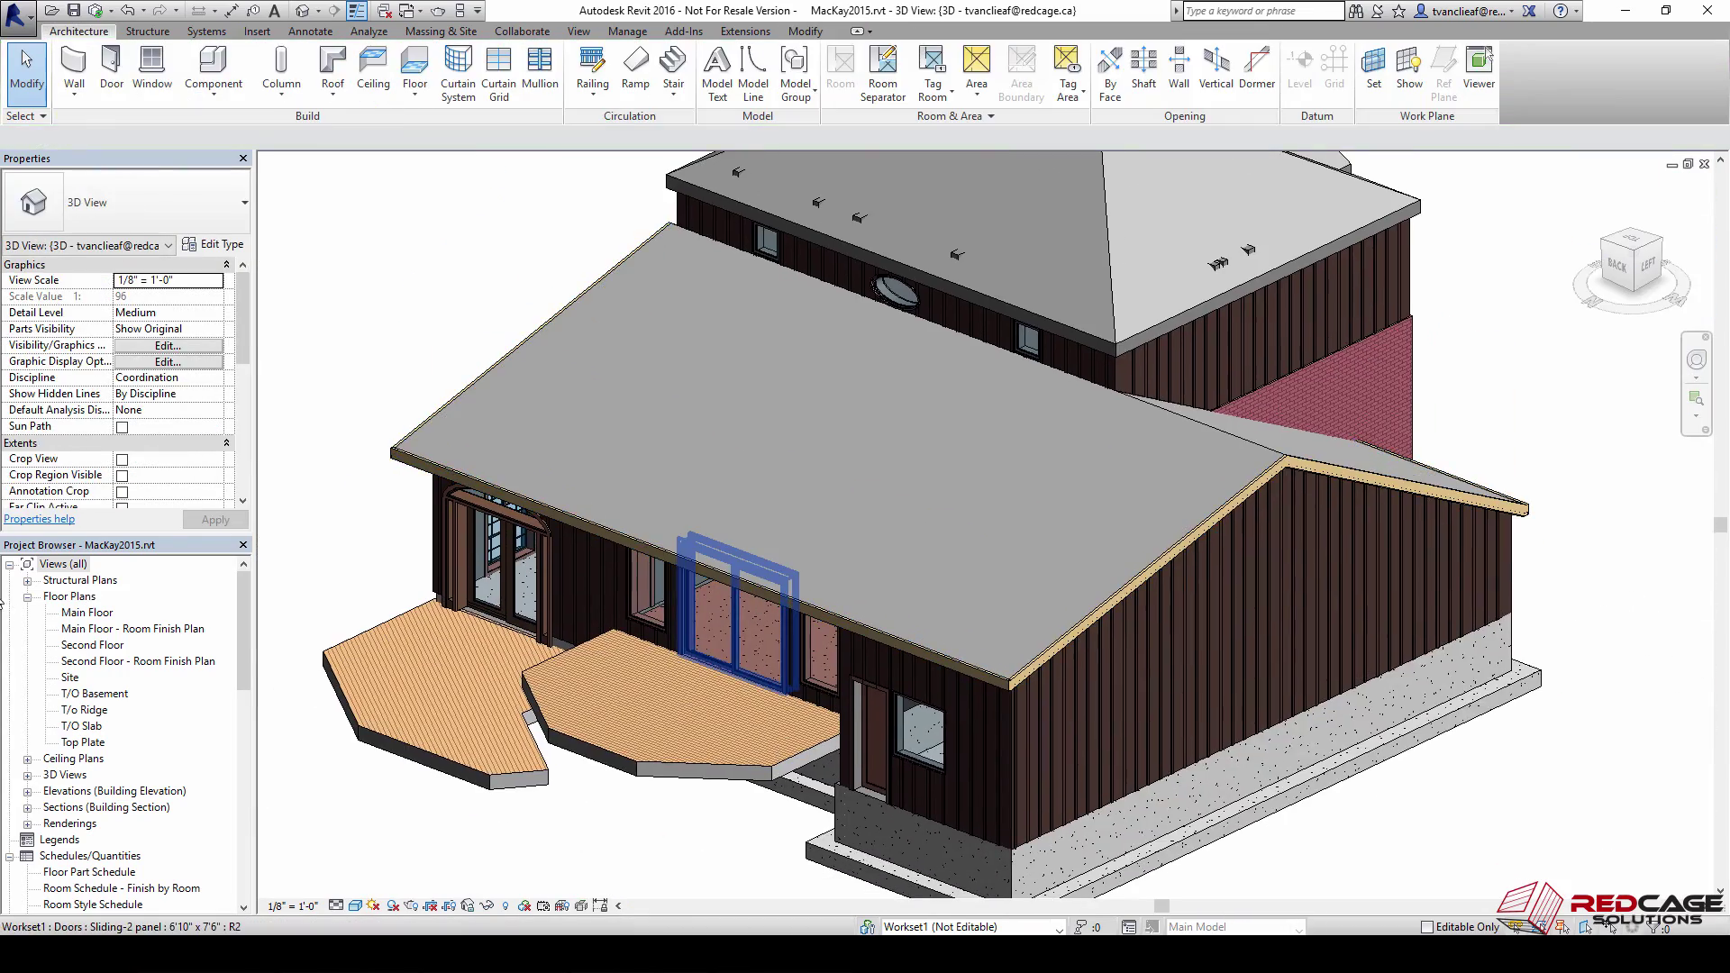
double_click(88, 611)
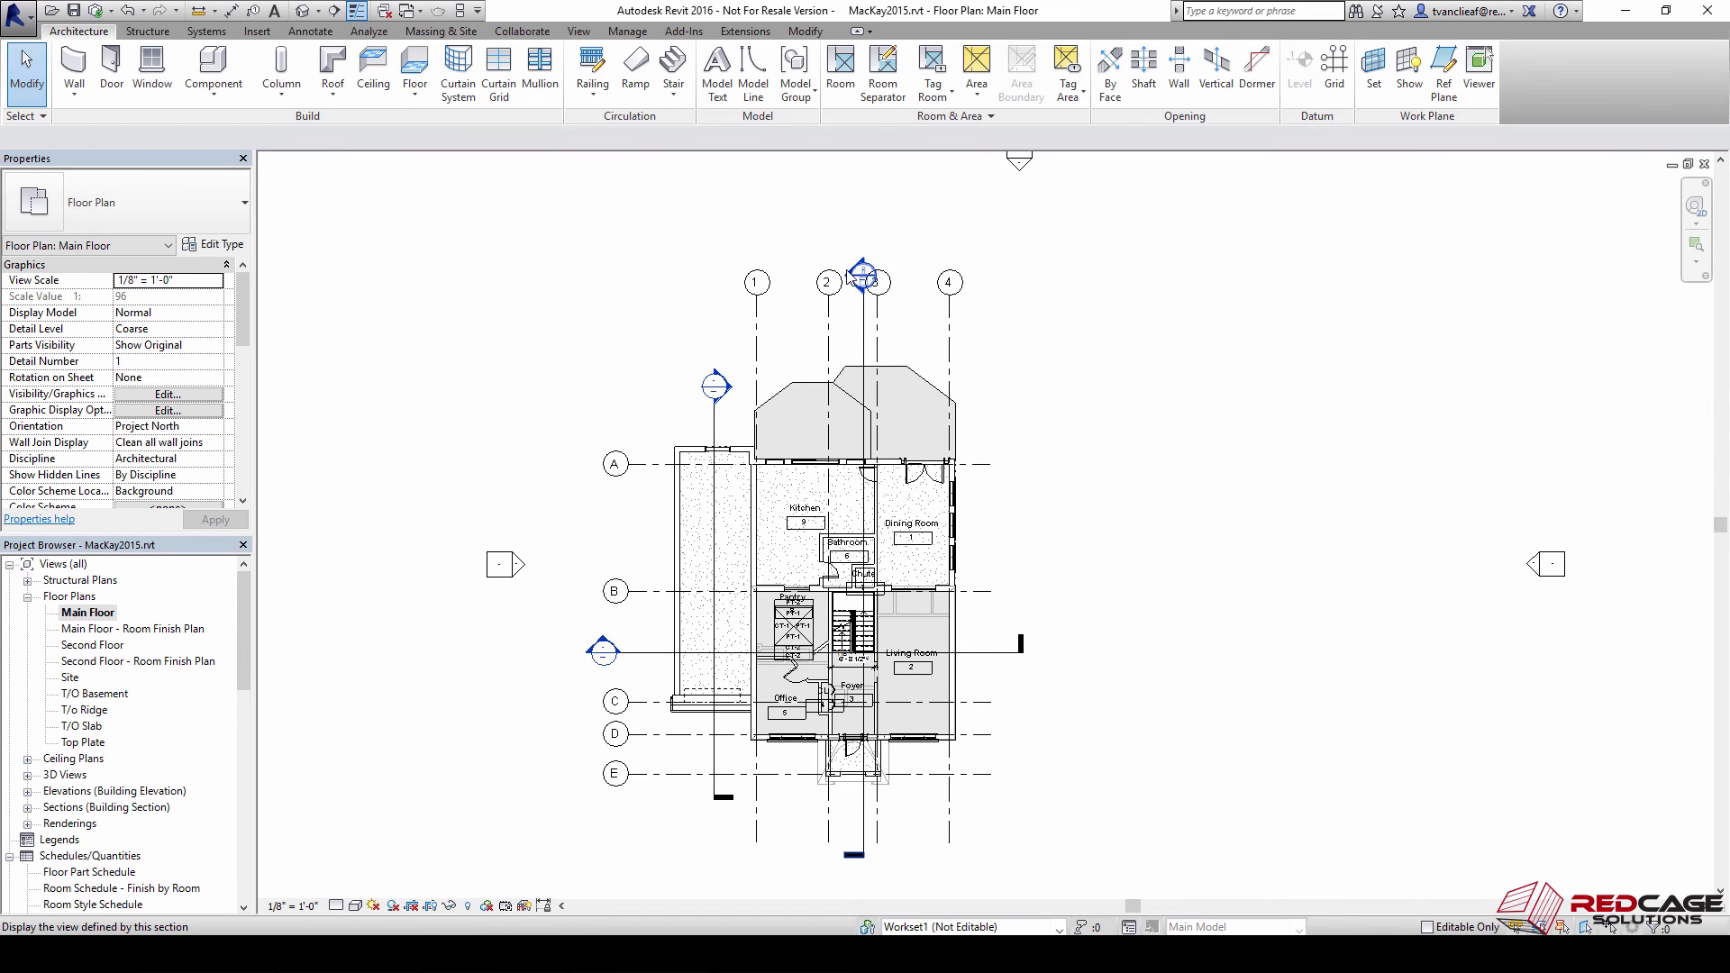
double_click(848, 277)
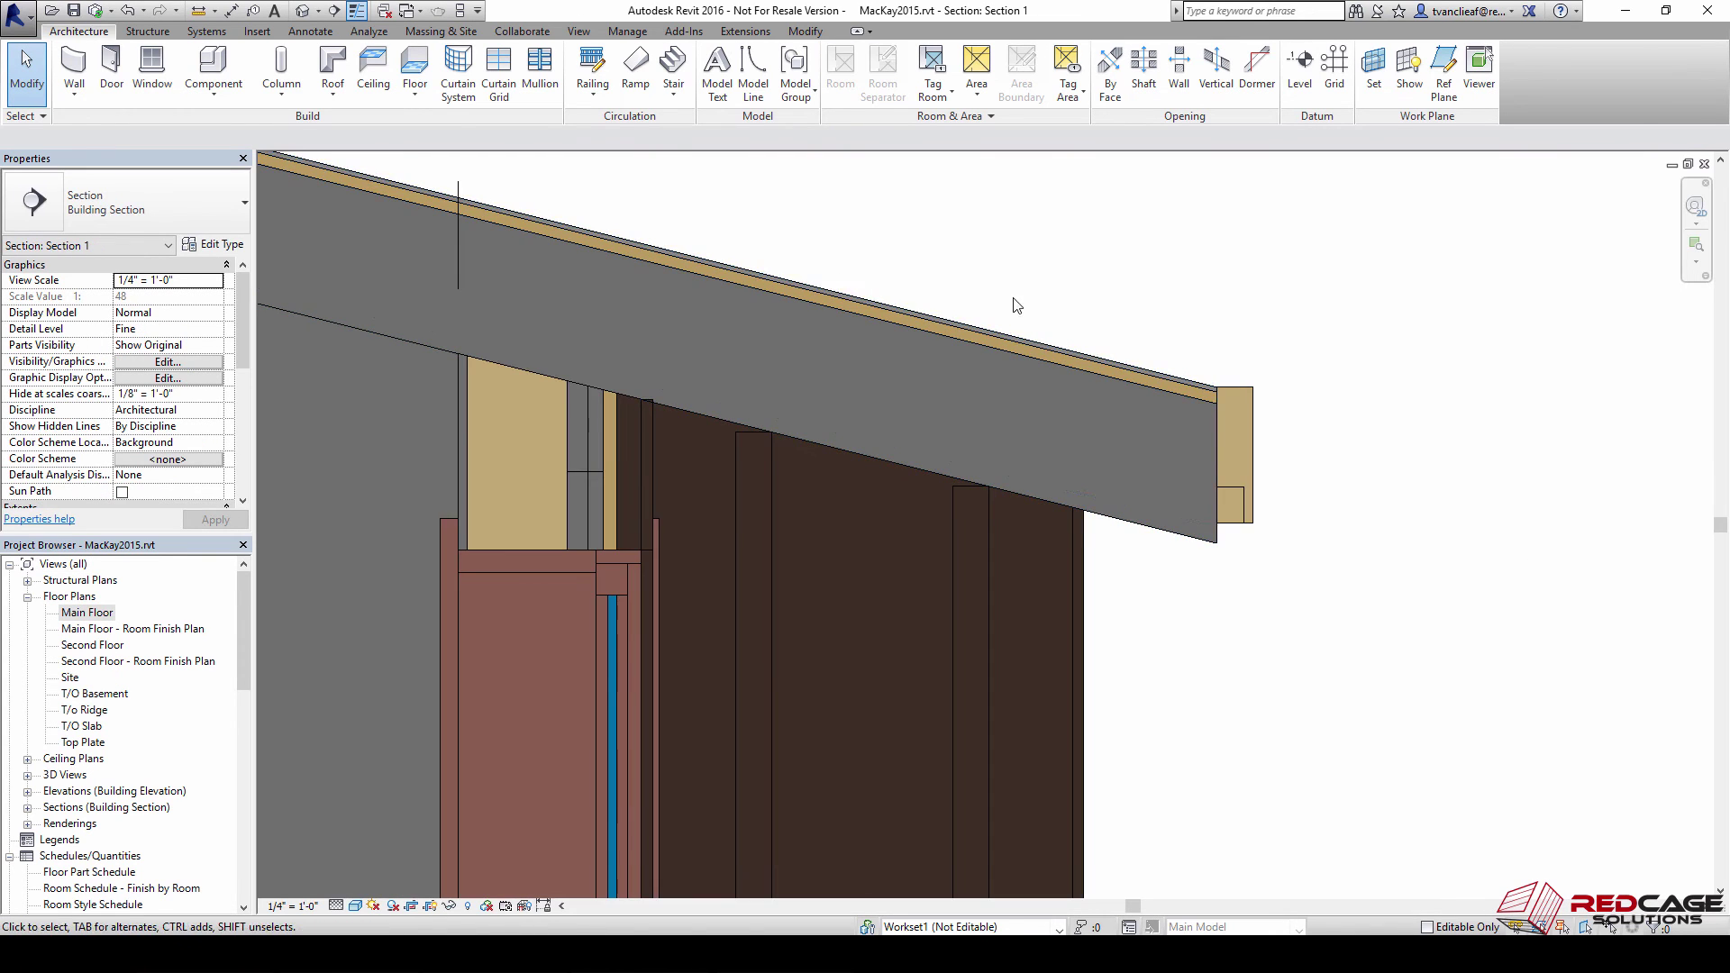
scroll(1275, 437, up, 3)
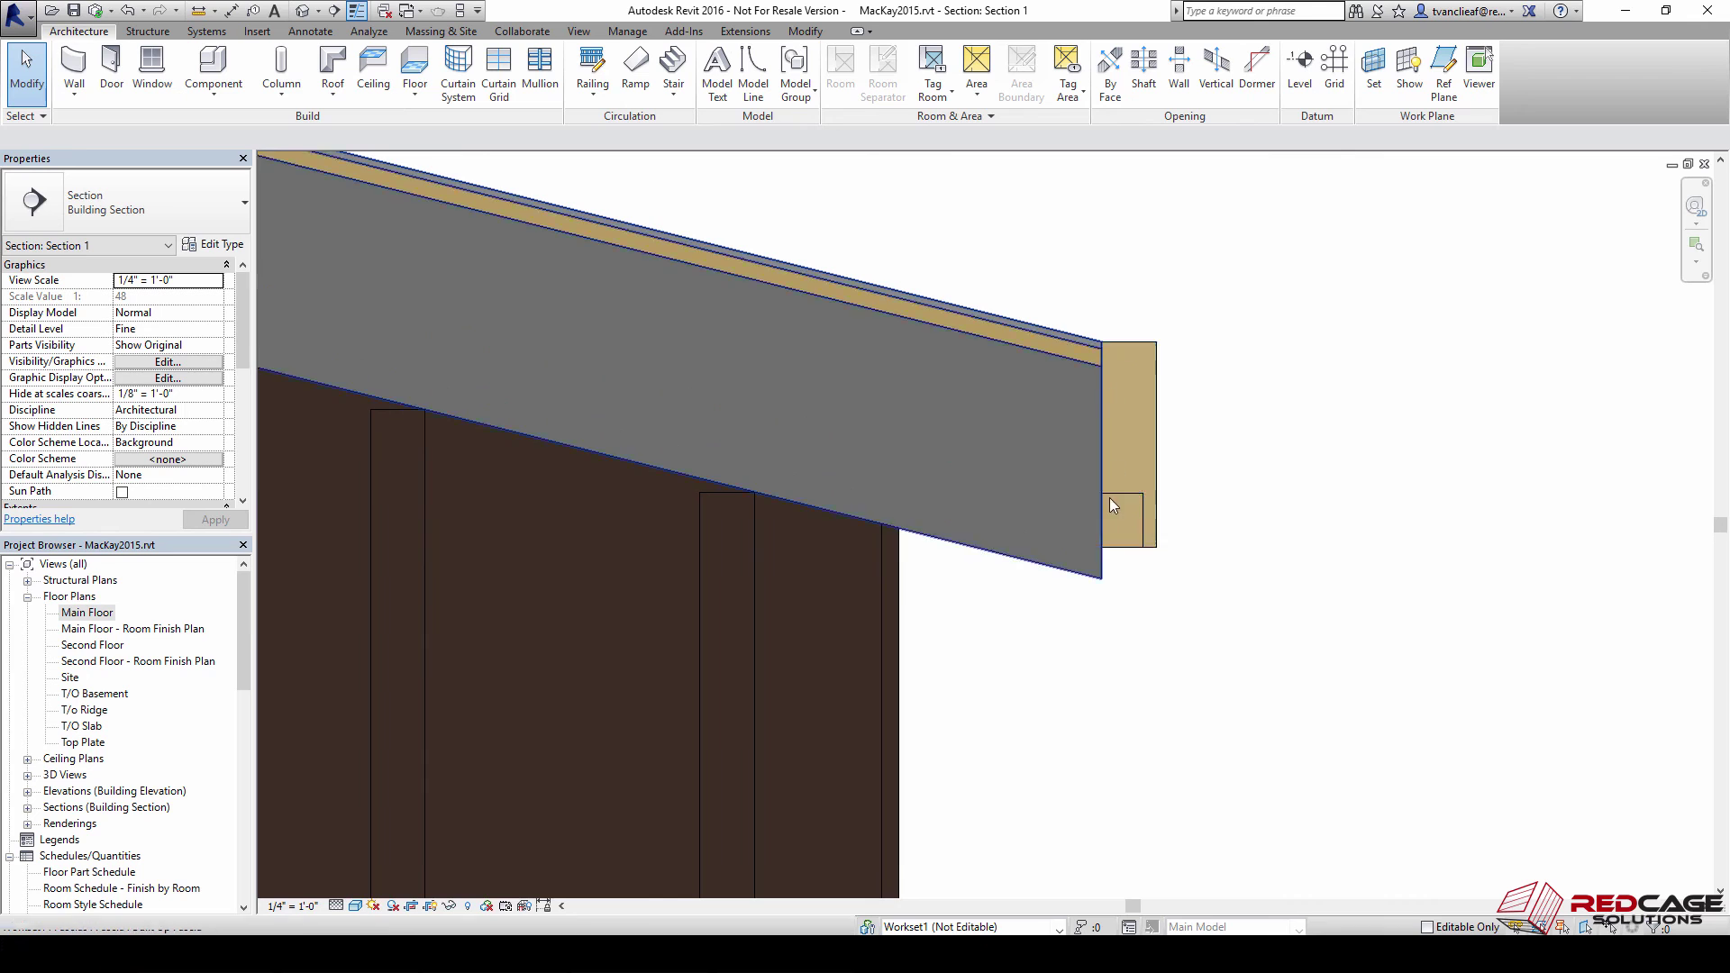
click(1156, 348)
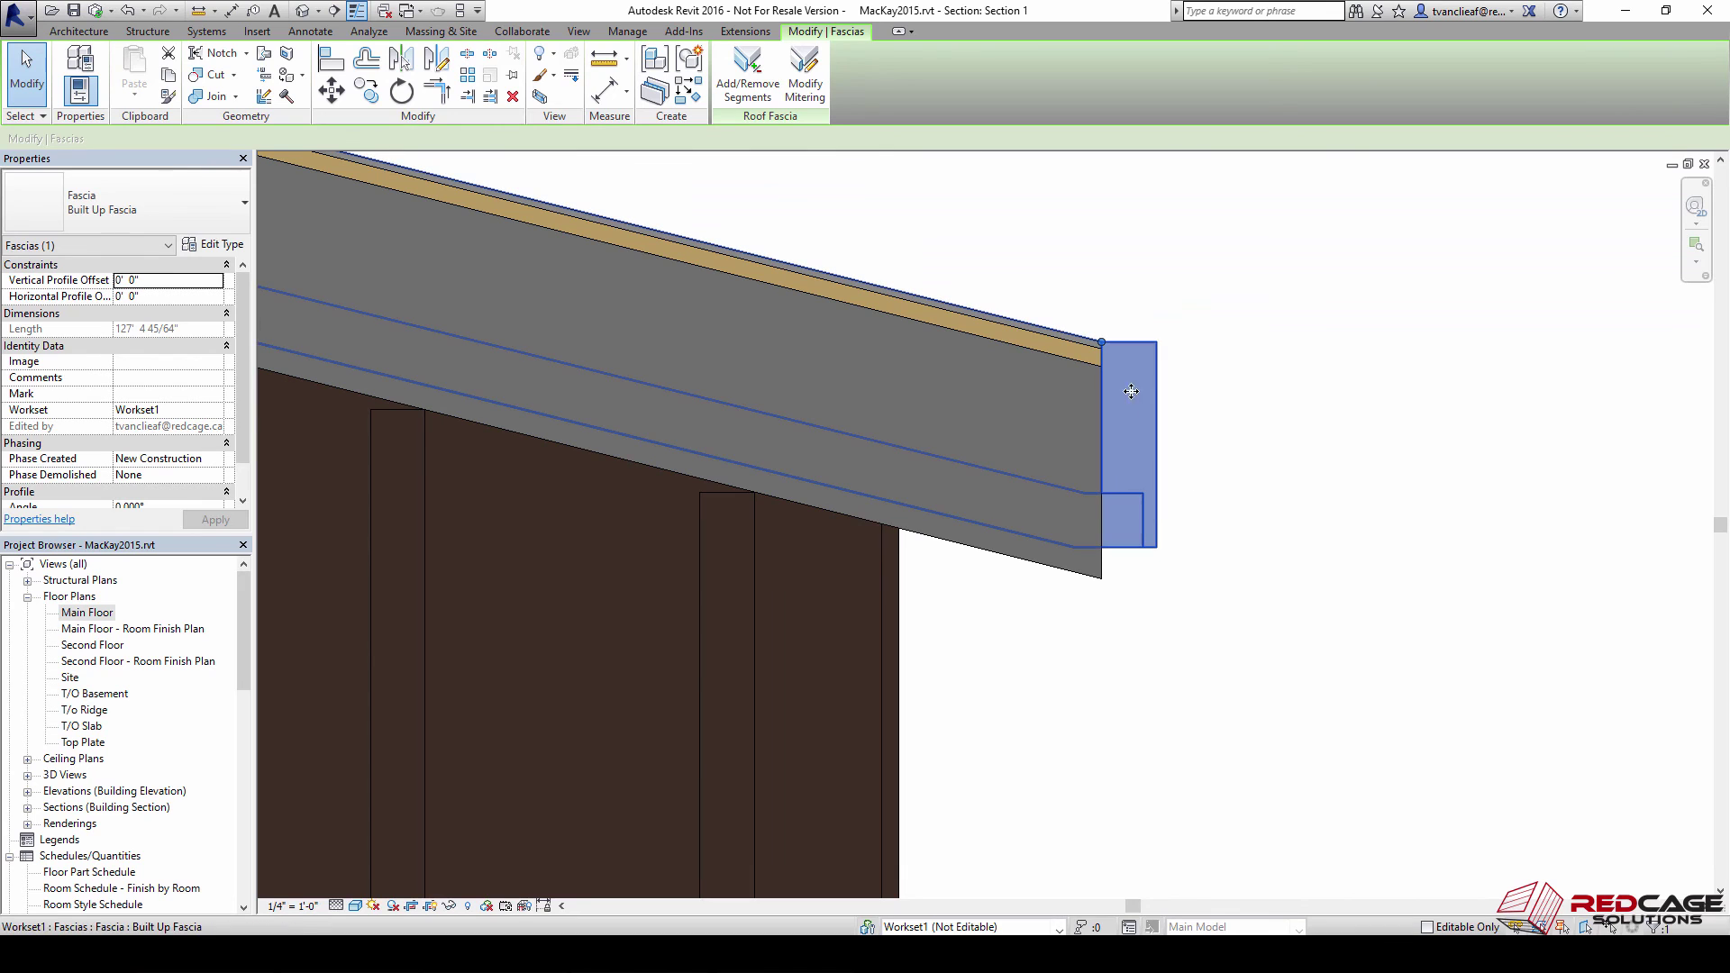
Set the fascia's Vertical Profile Offset to -0' 0 7/8" to tuck it under the roof
click(131, 280)
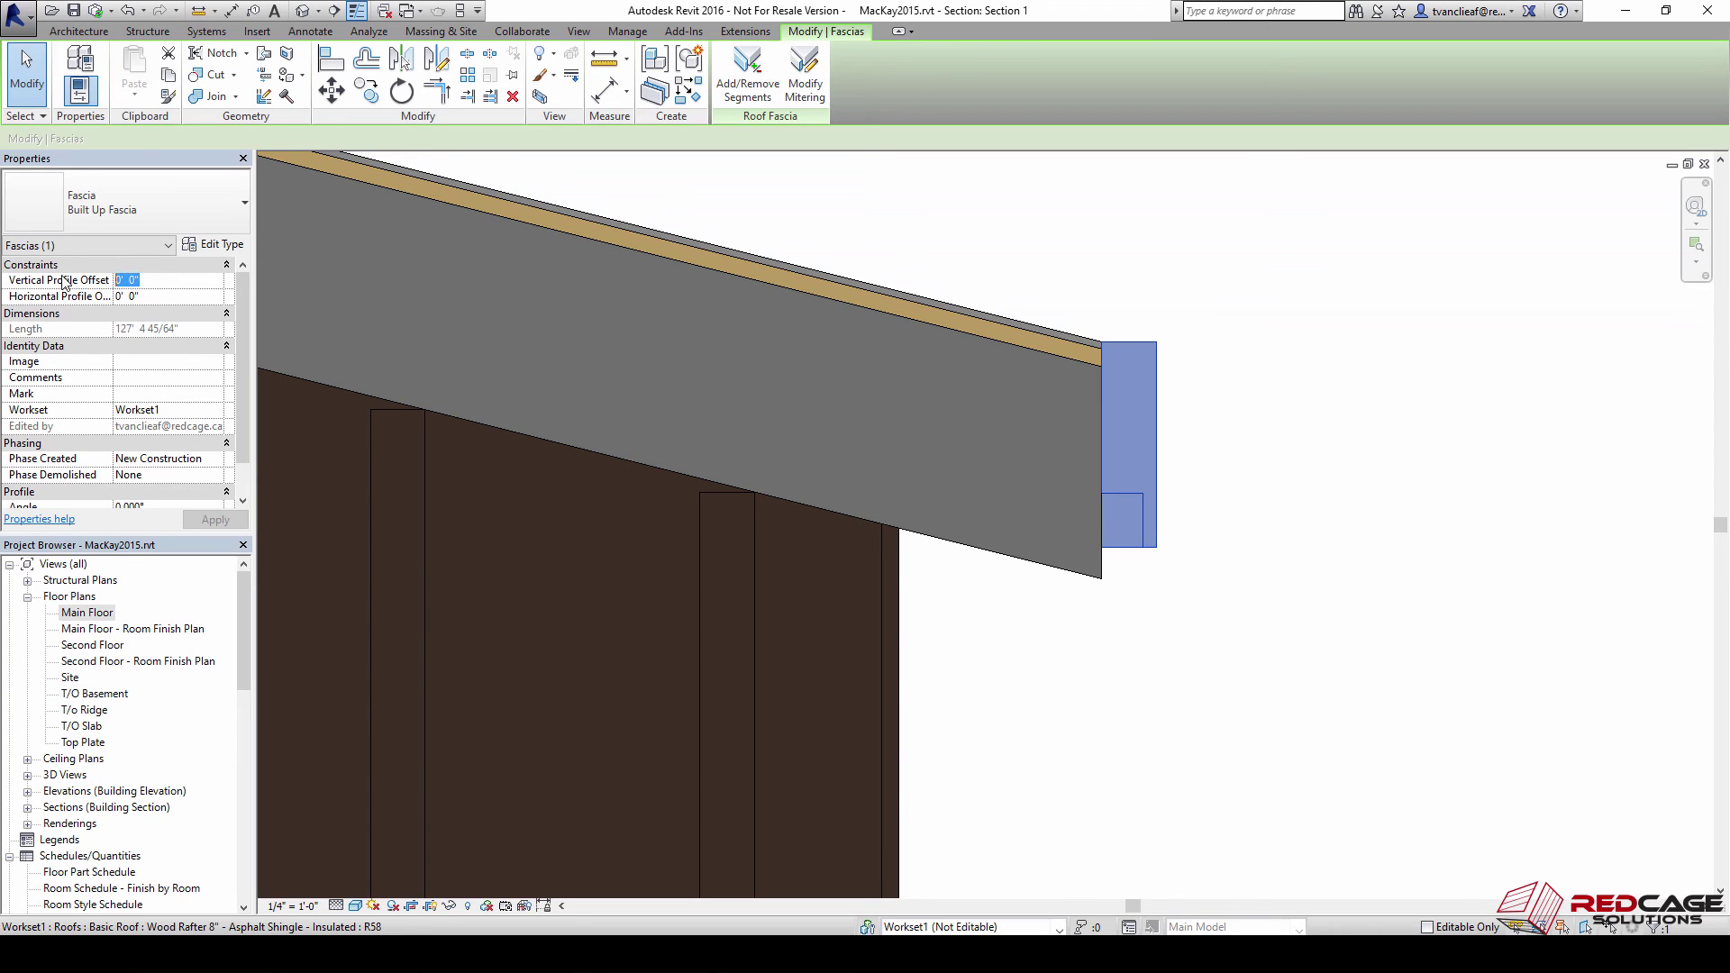
text(-.875)
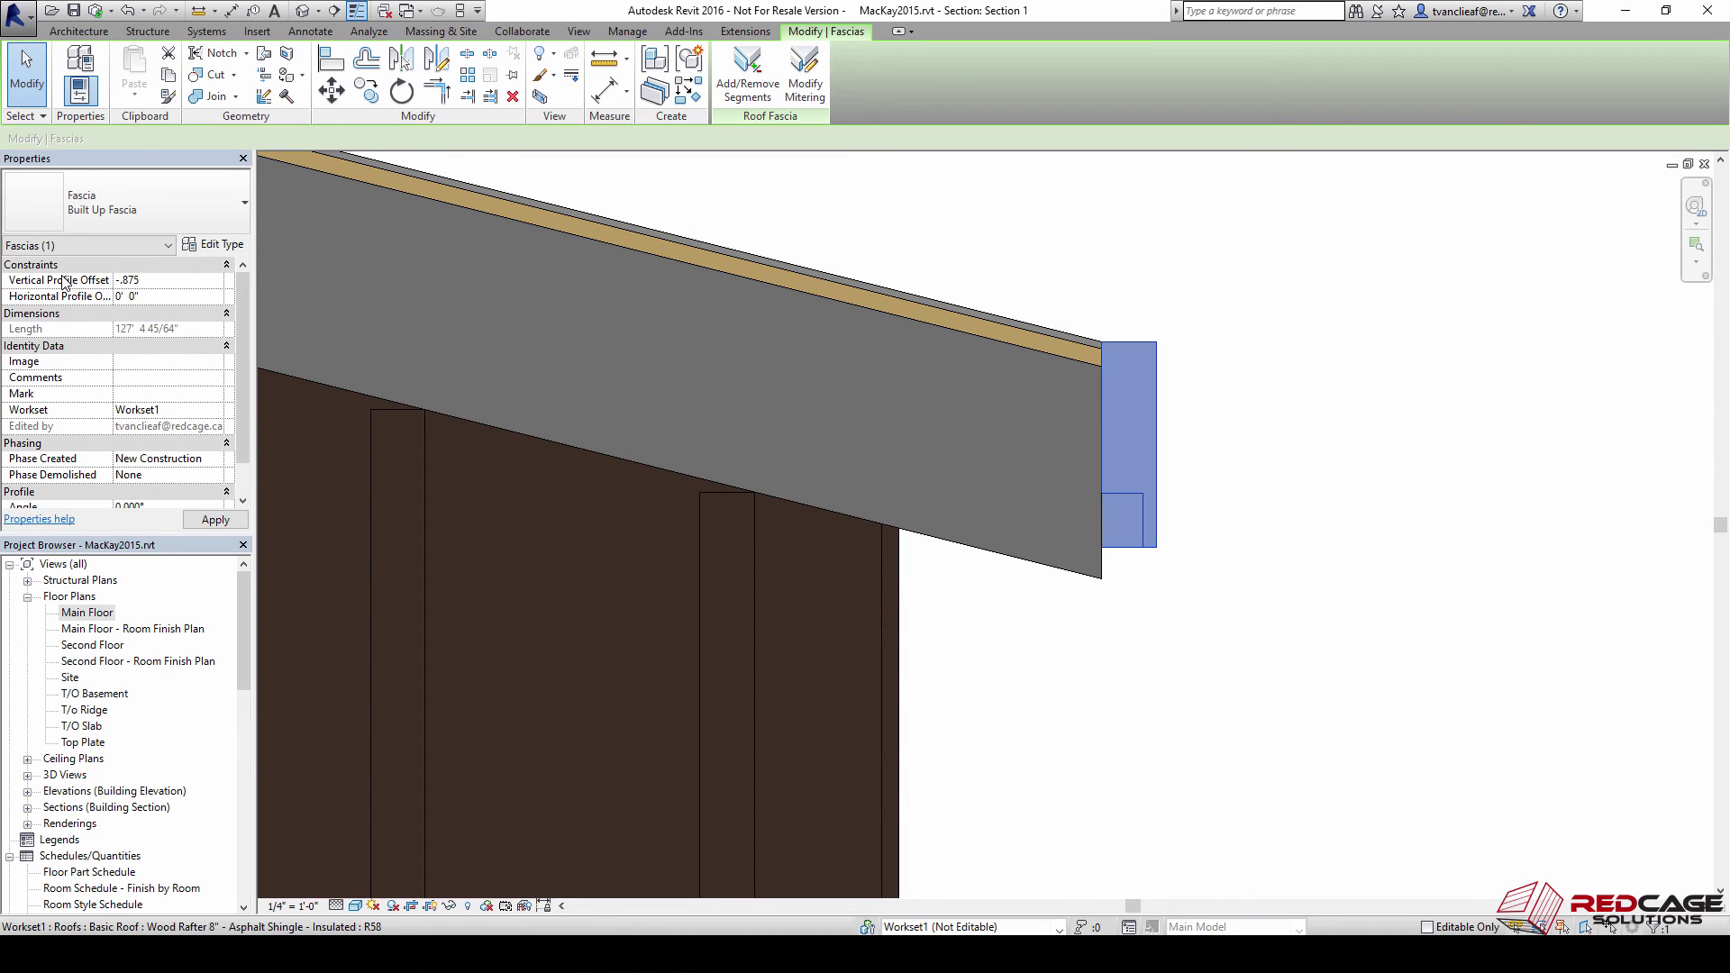
key(Return)
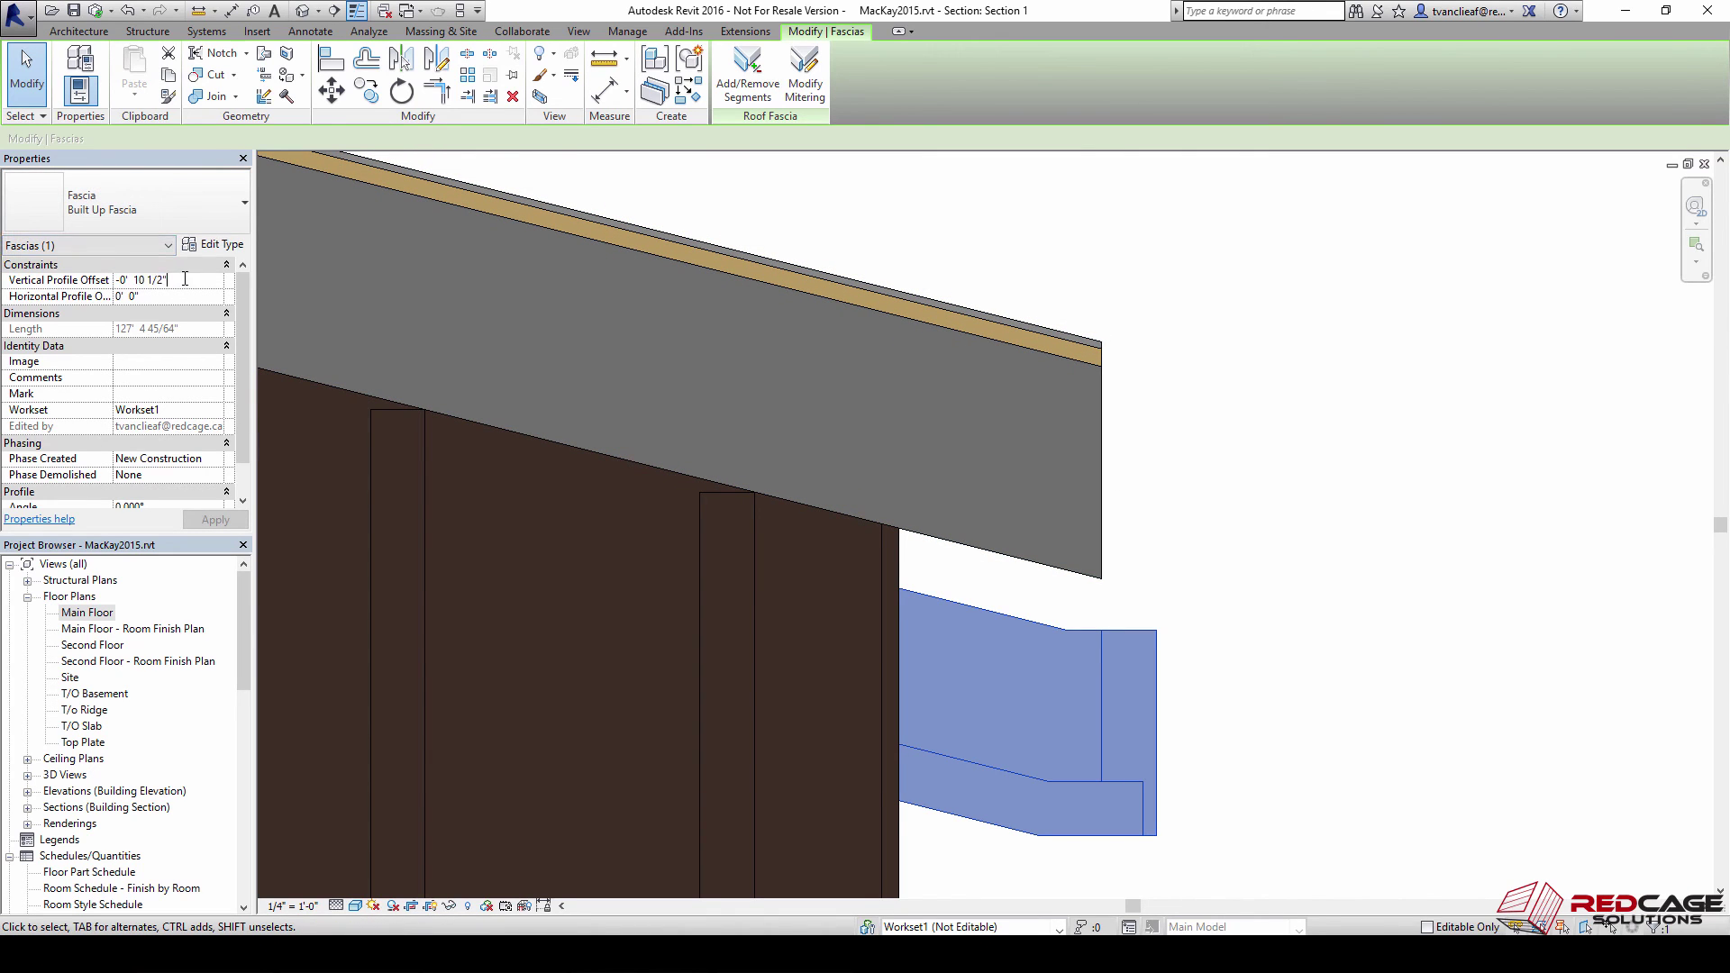
click(114, 277)
text(-.875)
key(Return)
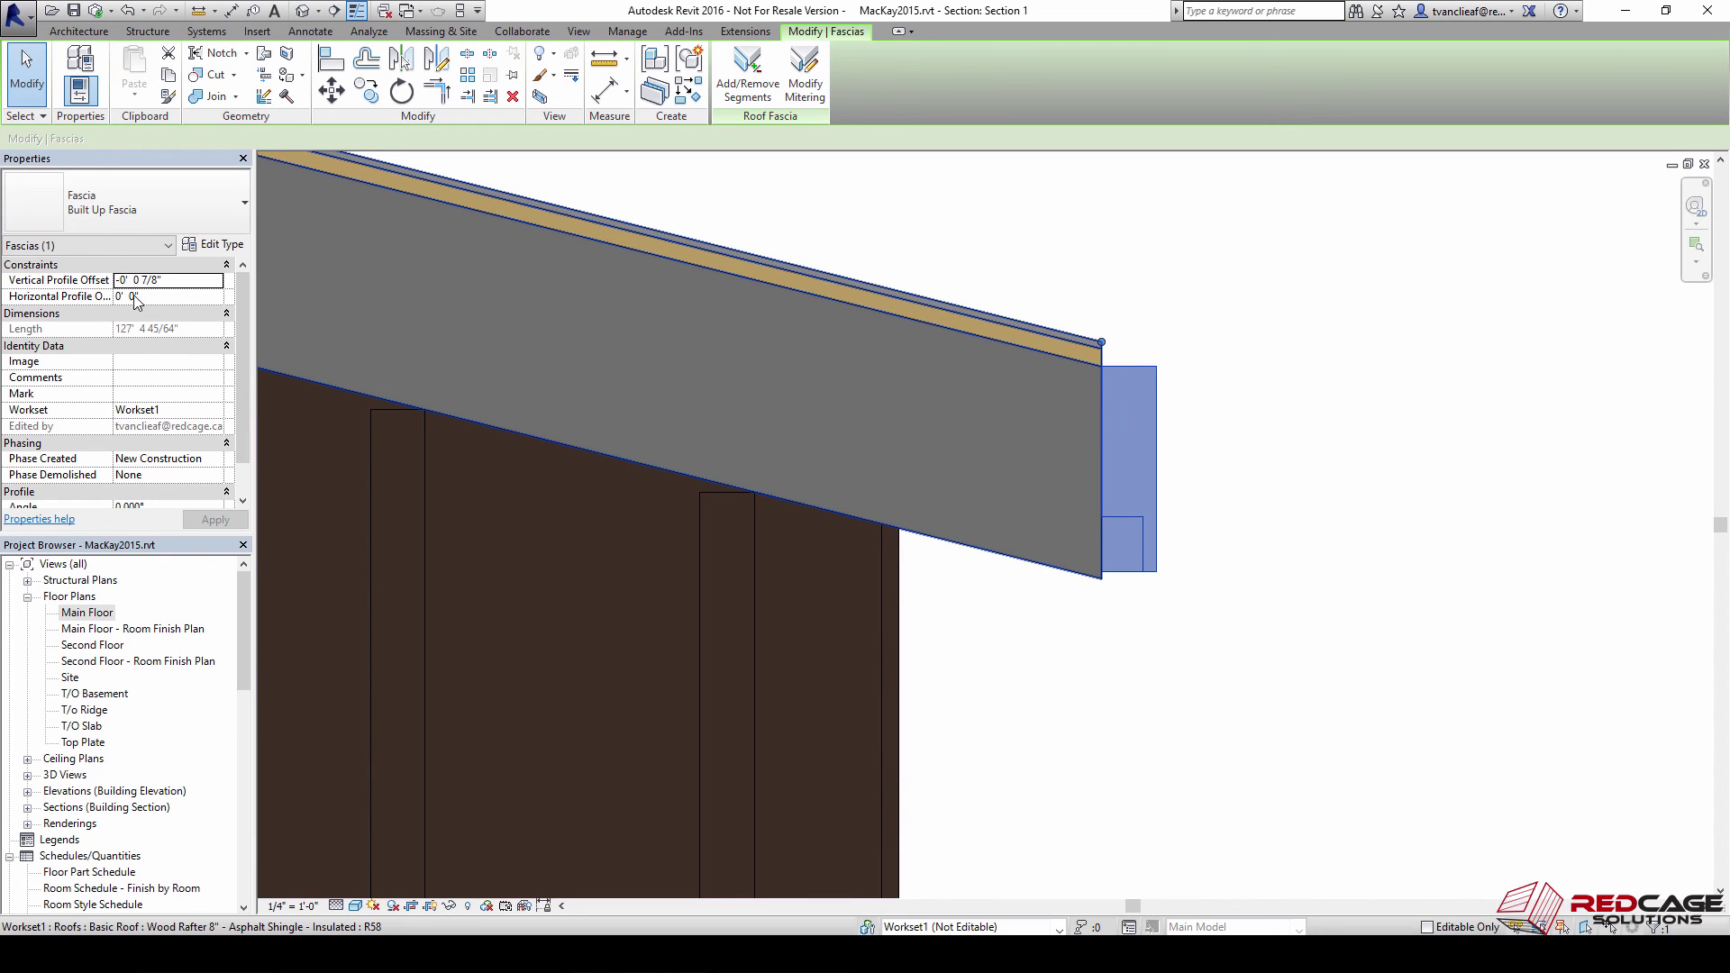
Select the thick wood-rafter roof above the fascia in Section 1
click(1230, 369)
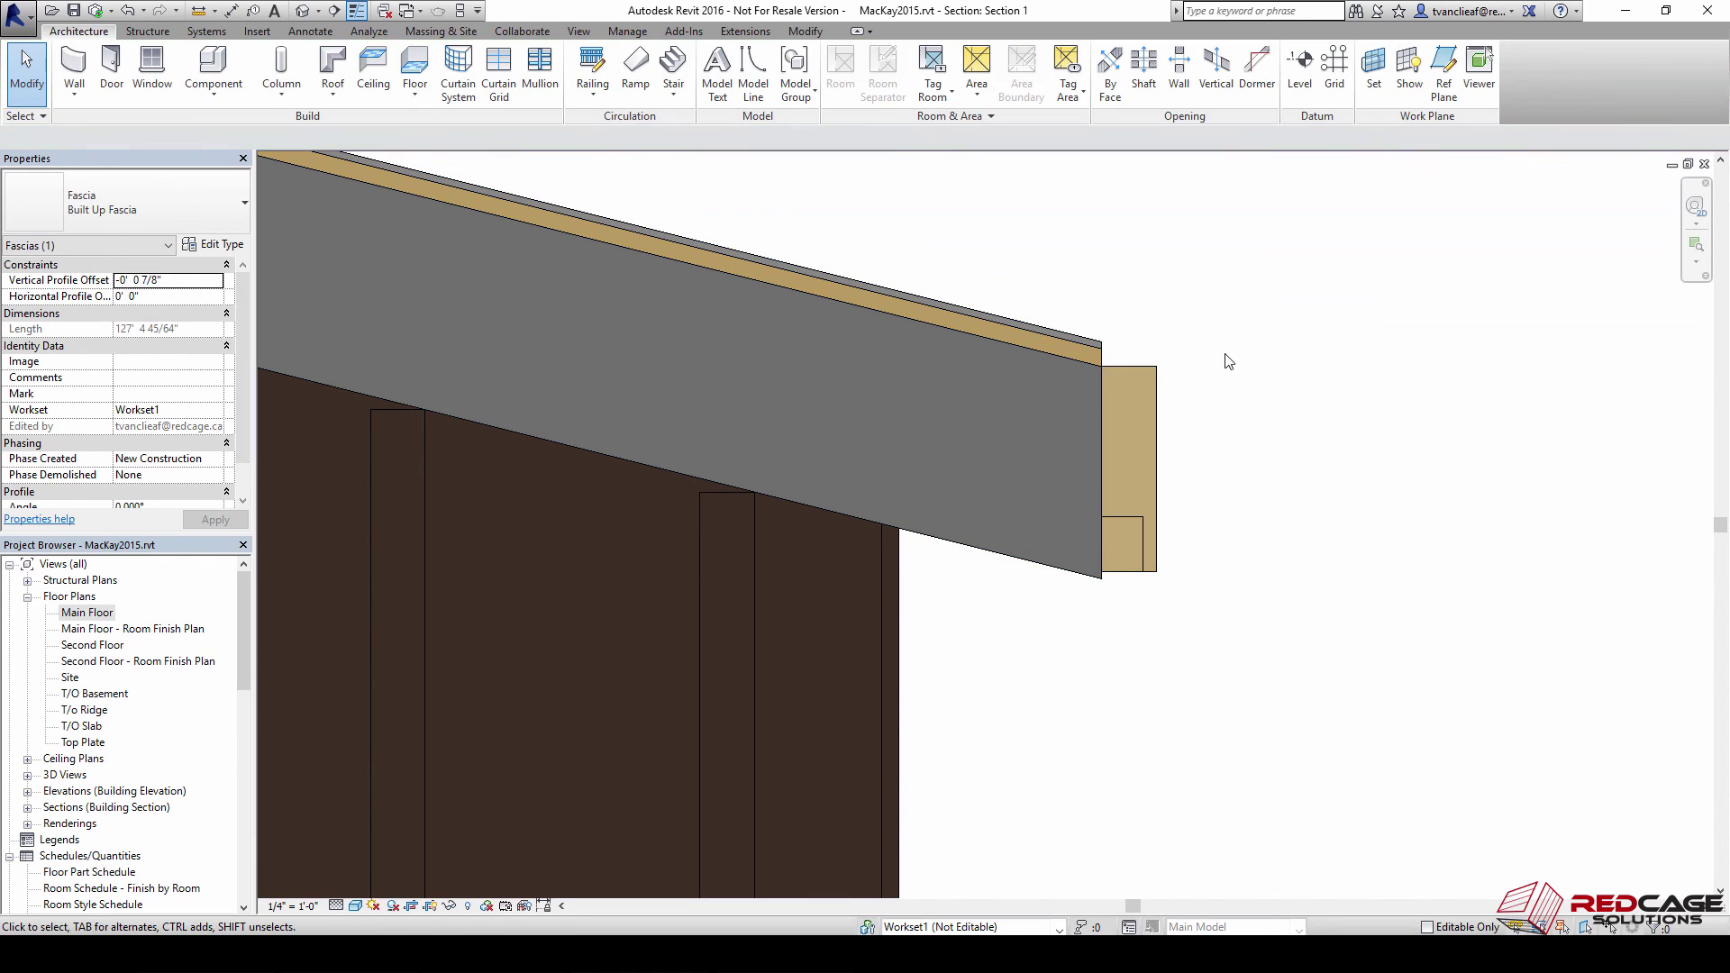
middle_drag(1218, 359, 1118, 439)
scroll(1138, 434, up, 3)
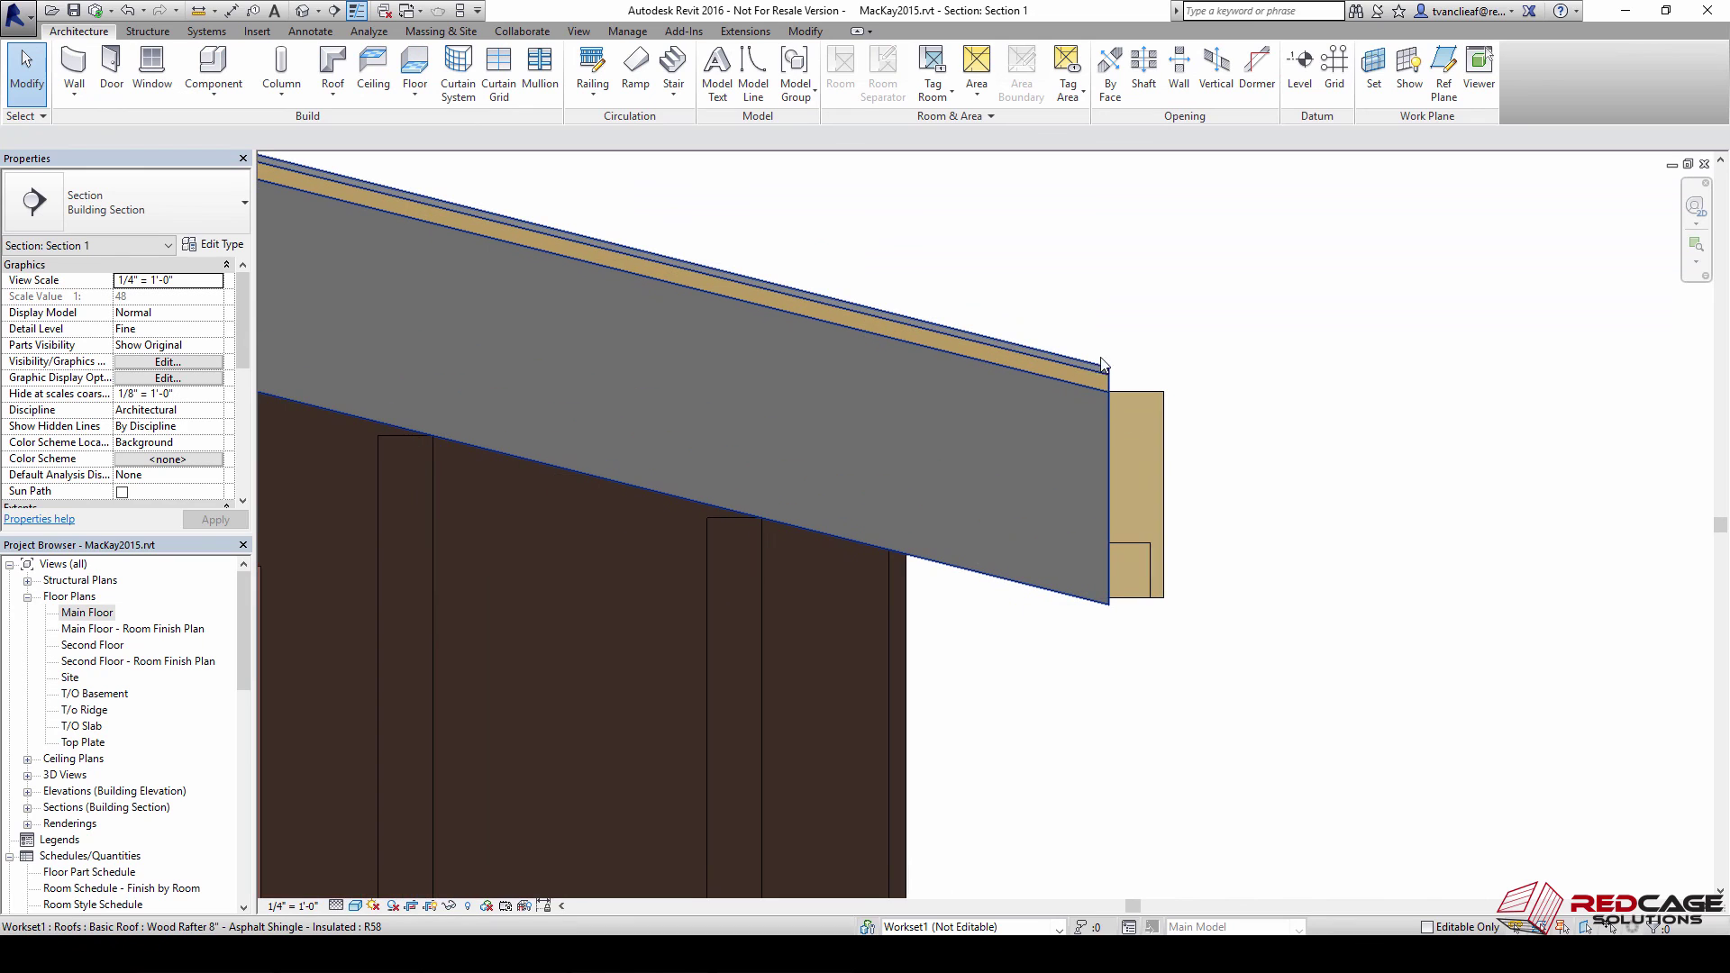
click(1066, 417)
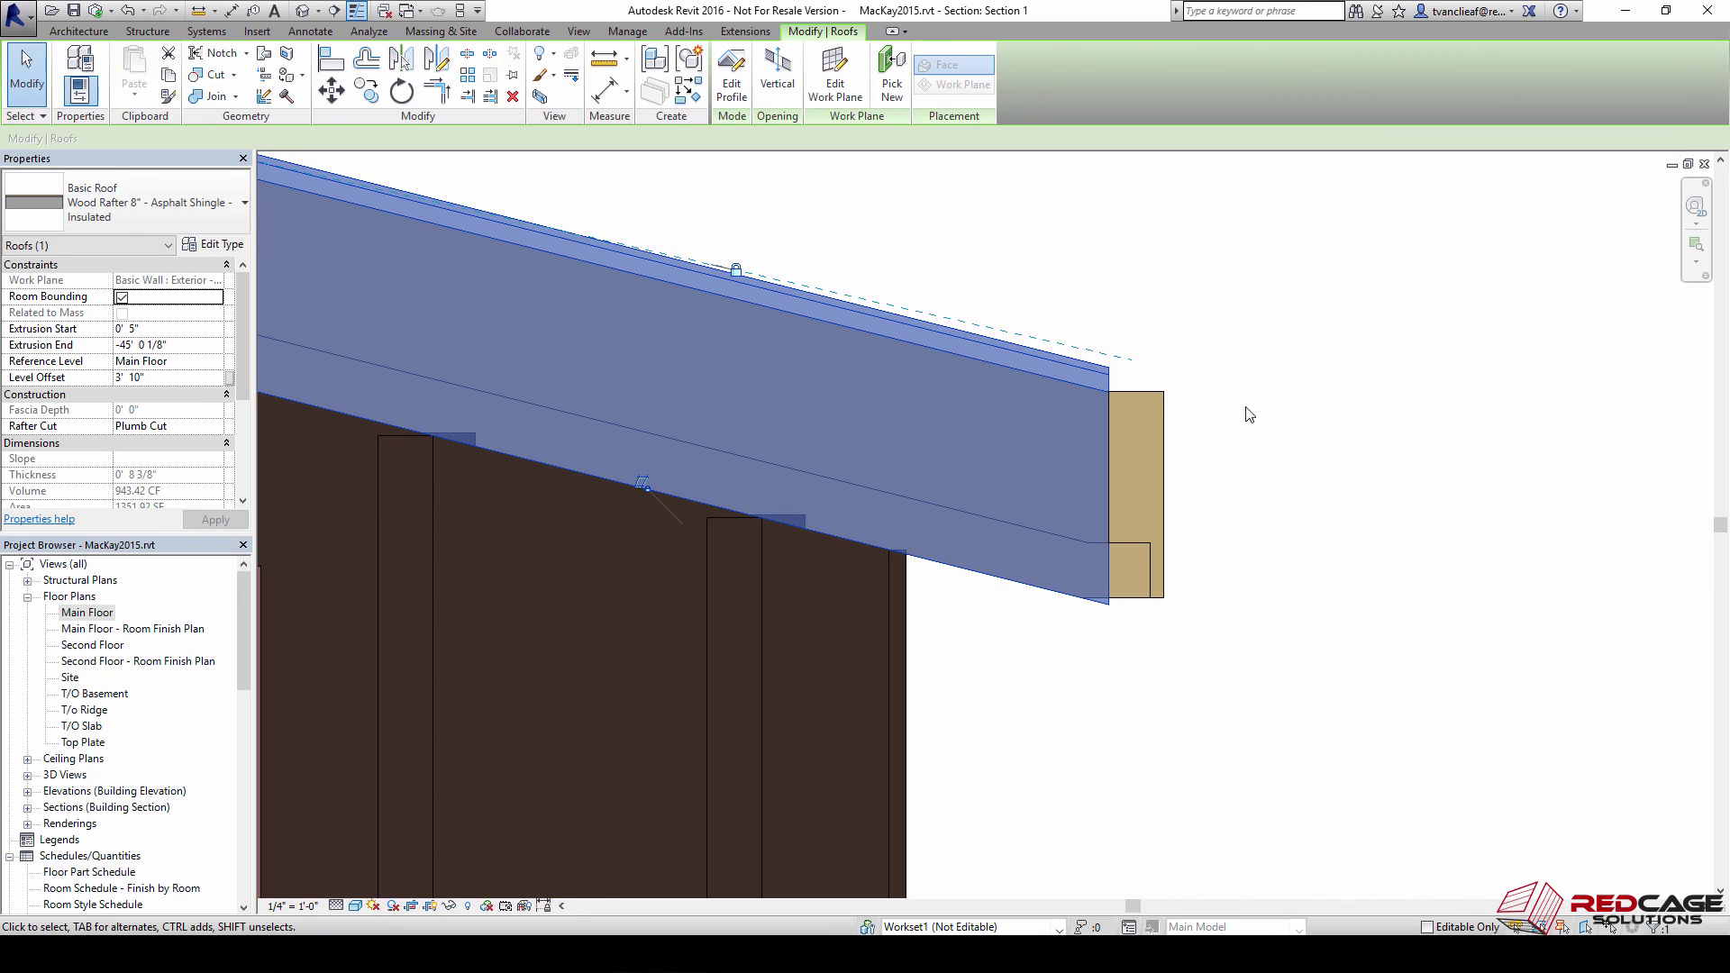
click(1225, 538)
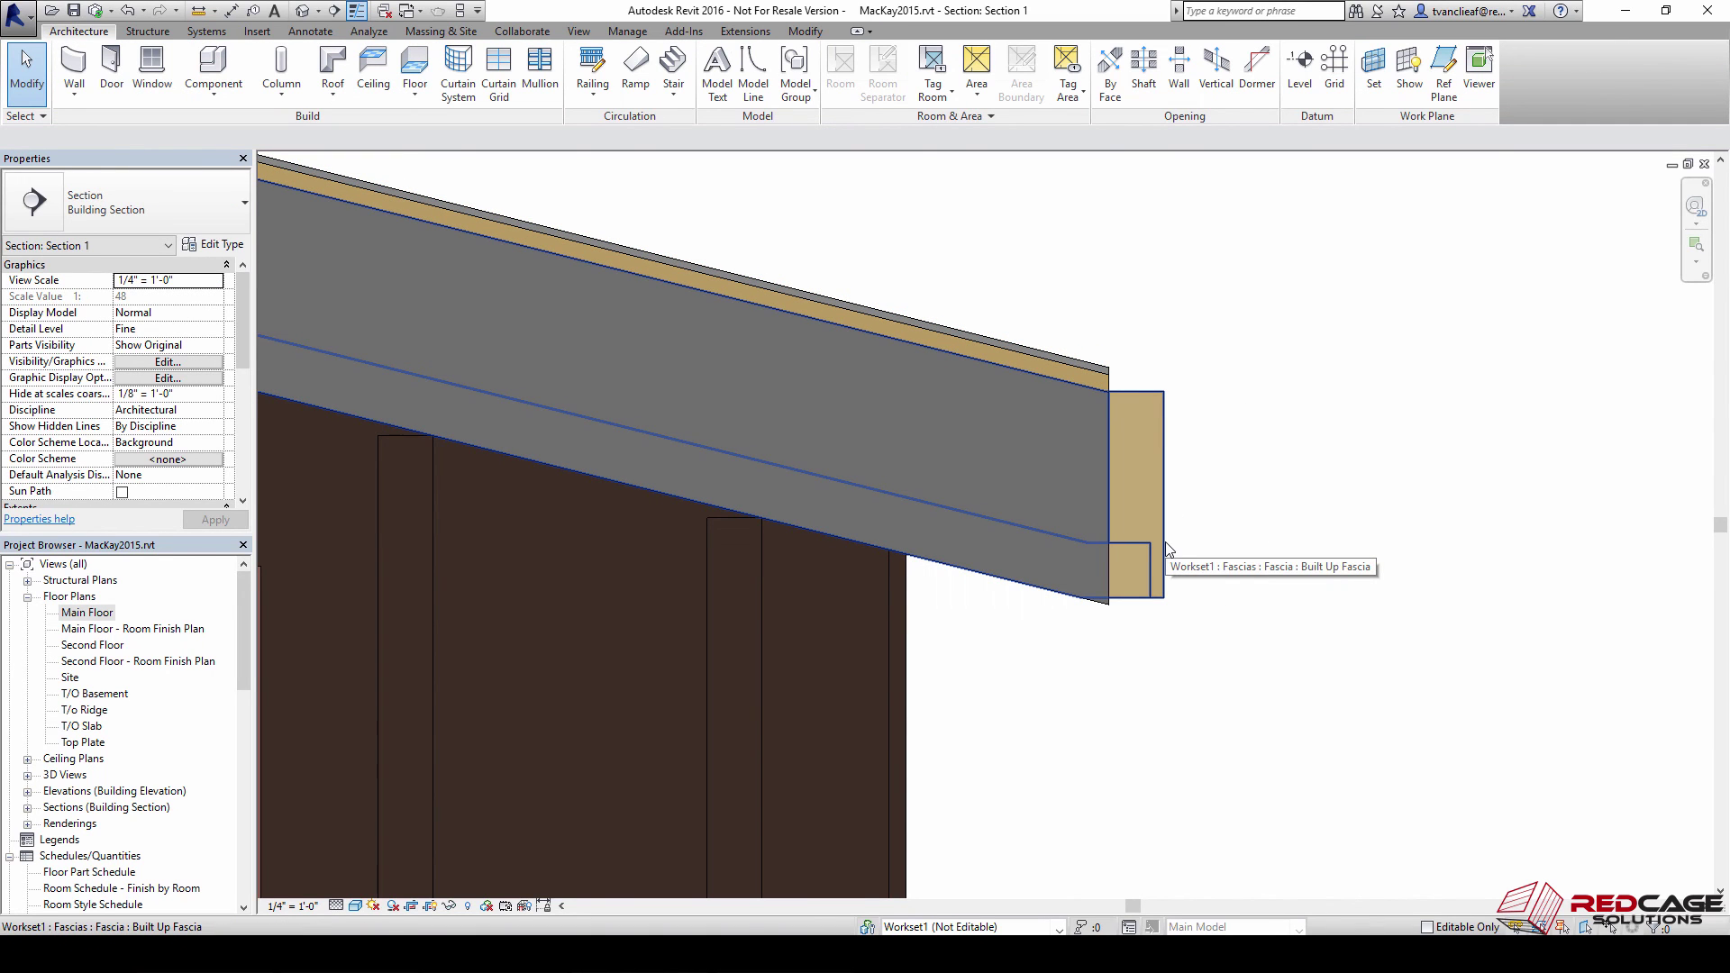
scroll(1029, 424, down, 1)
click(1018, 501)
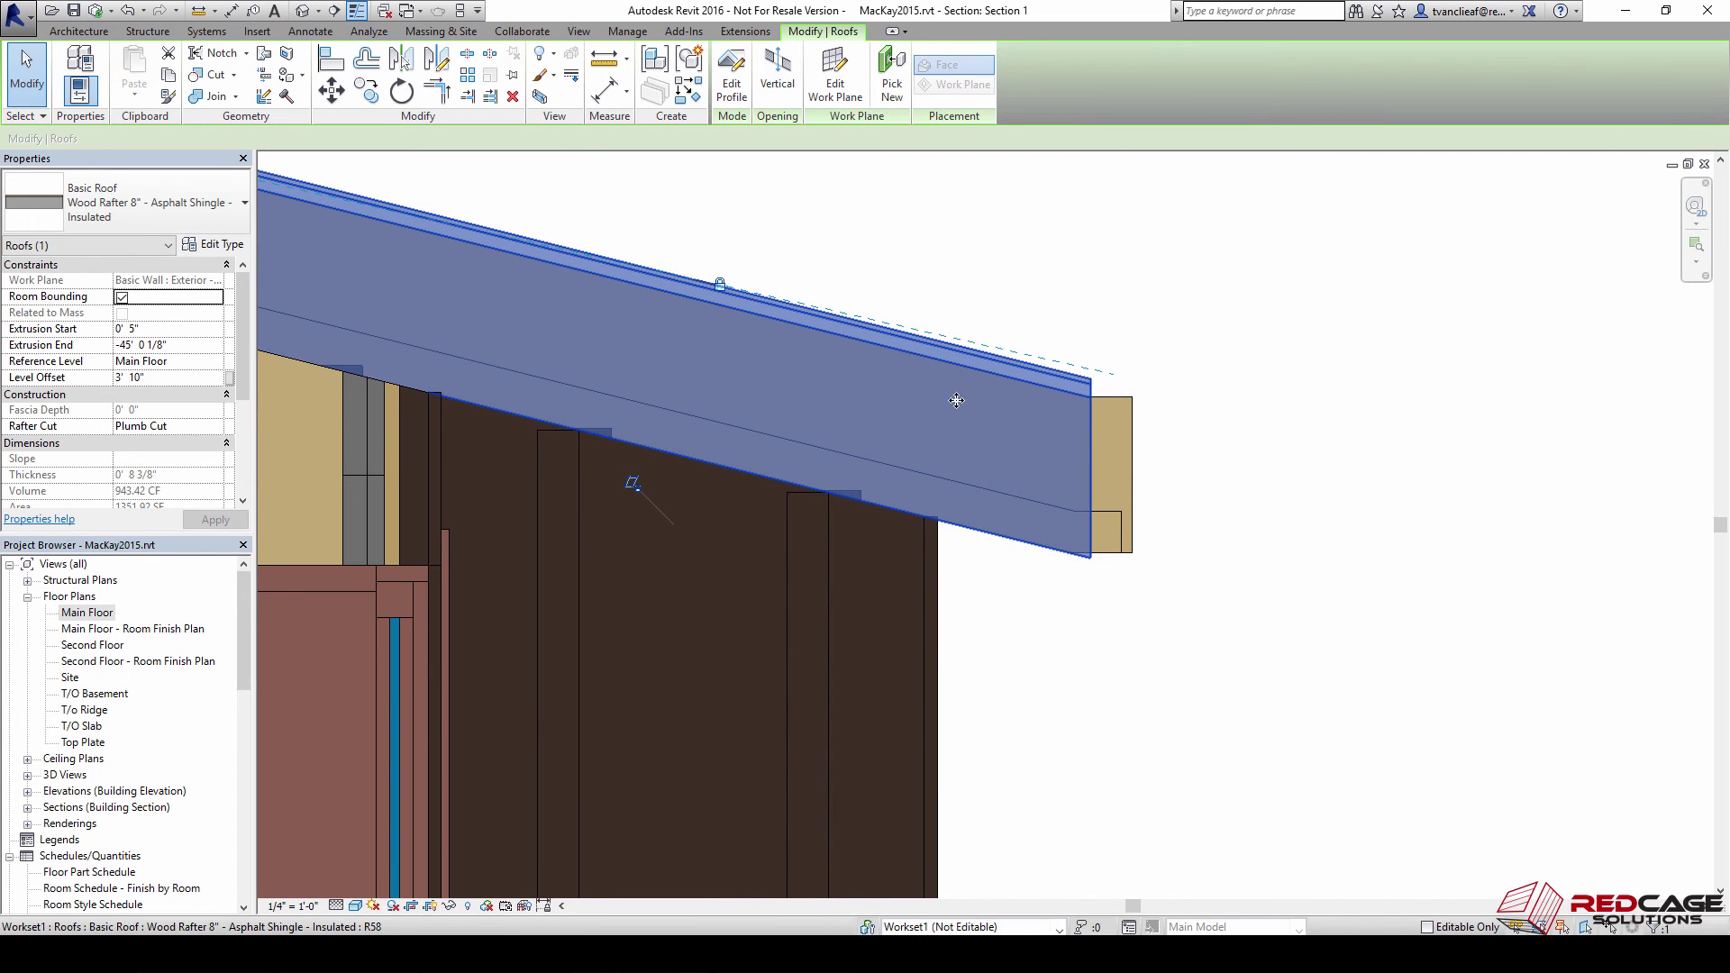
Change the roof type to Standing Seam - Bronze Non Load bearing
click(112, 205)
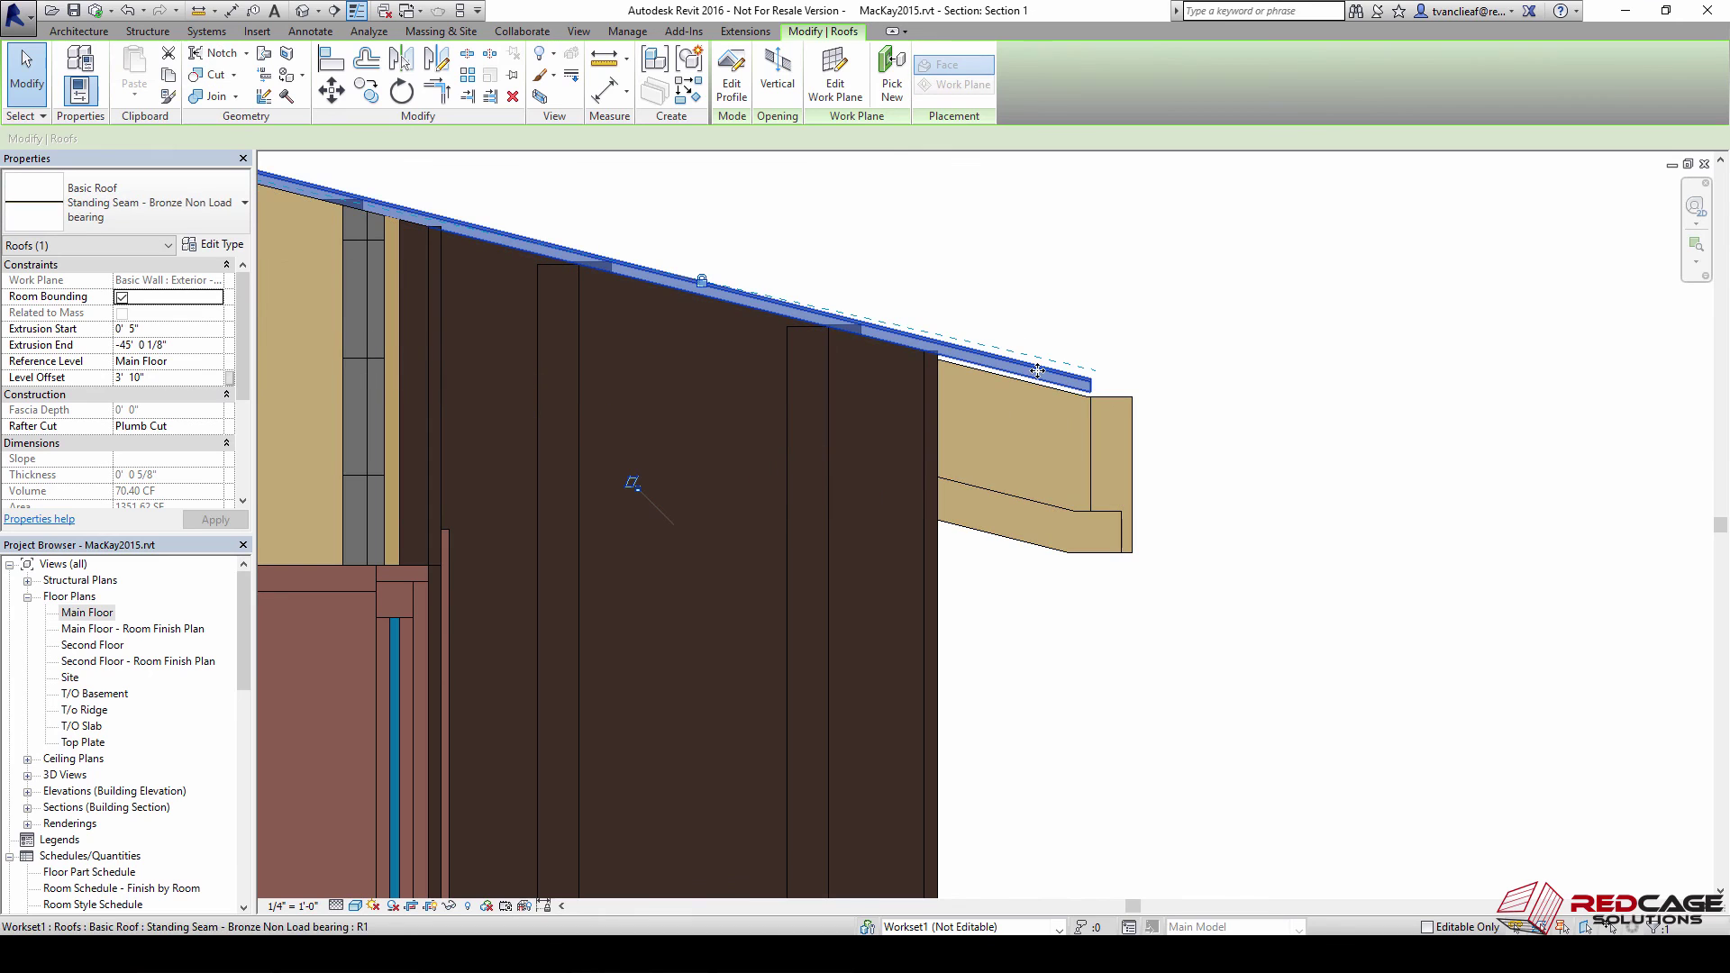
scroll(1065, 399, up, 3)
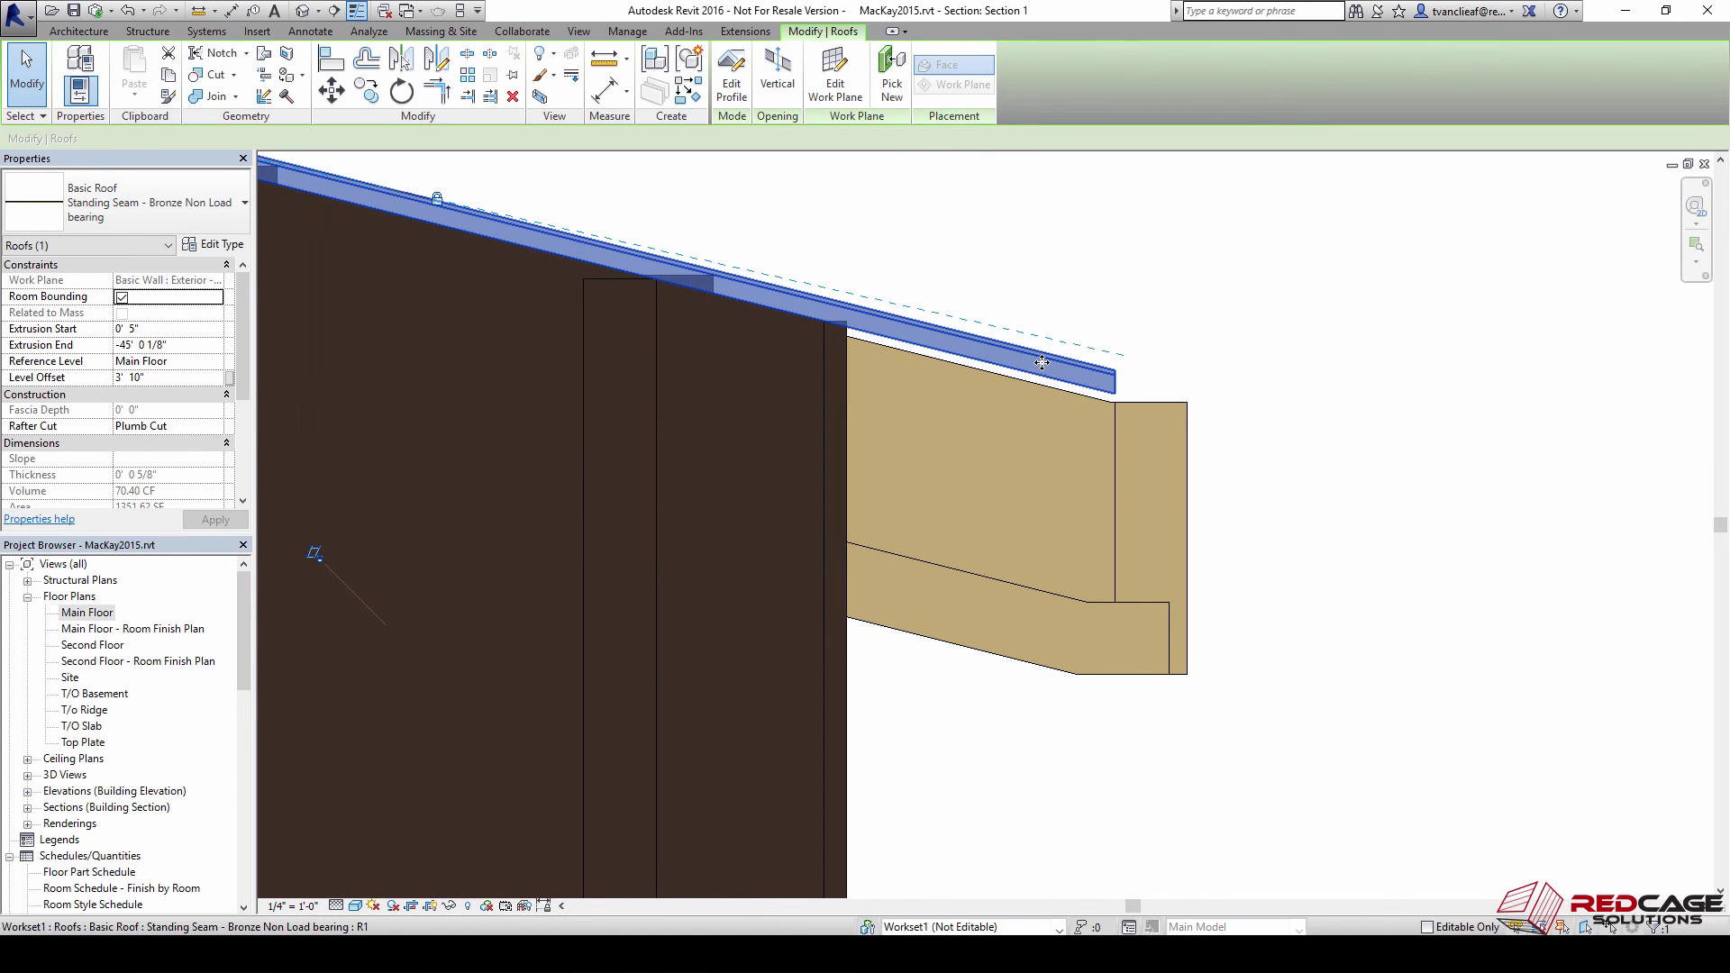
scroll(1041, 362, down, 2)
scroll(972, 286, down, 1)
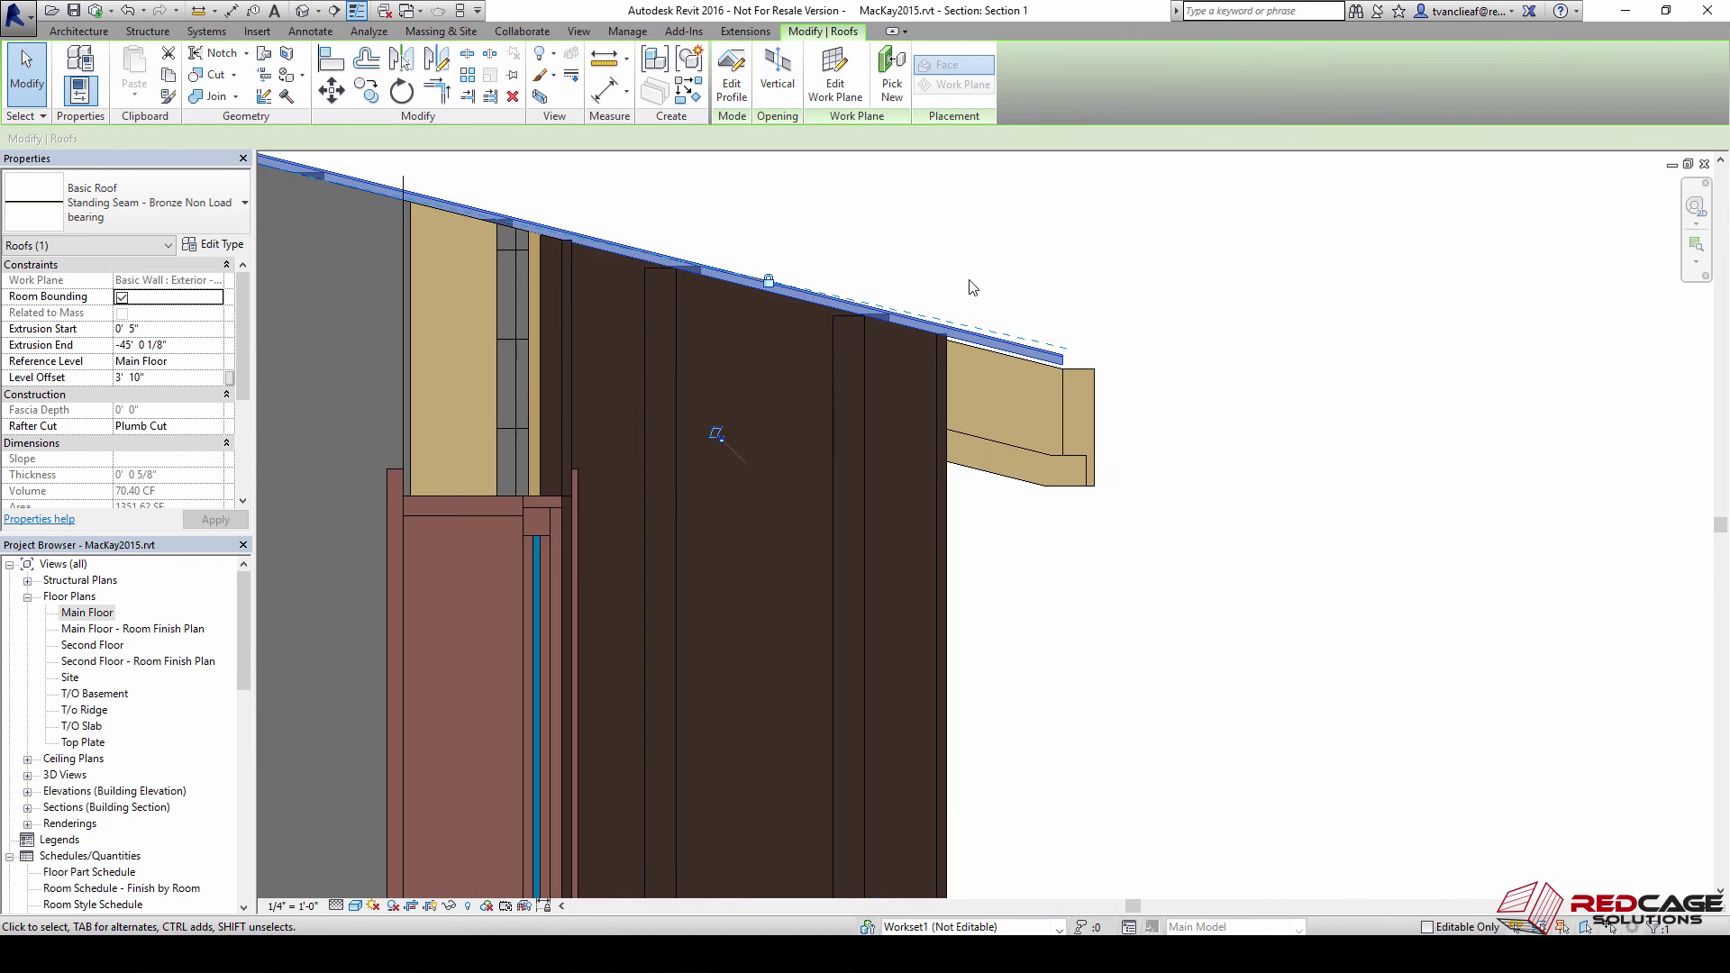
scroll(972, 287, down, 2)
scroll(1011, 494, up, 2)
middle_drag(872, 289, 1026, 448)
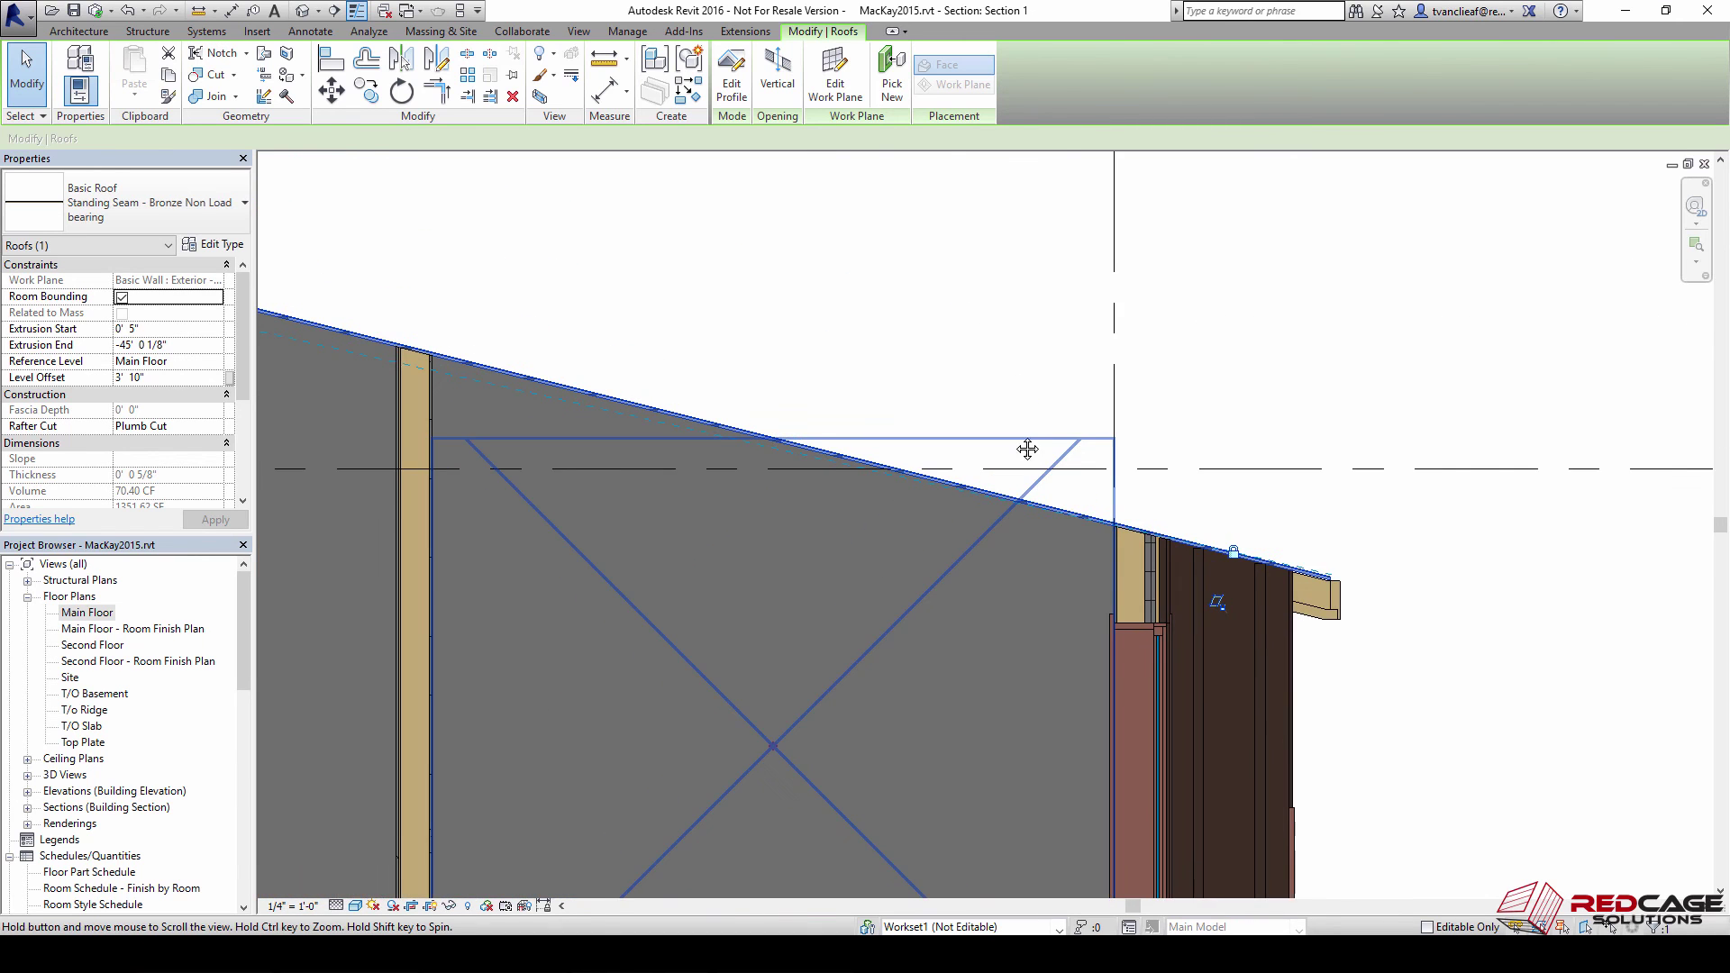
scroll(1027, 449, down, 3)
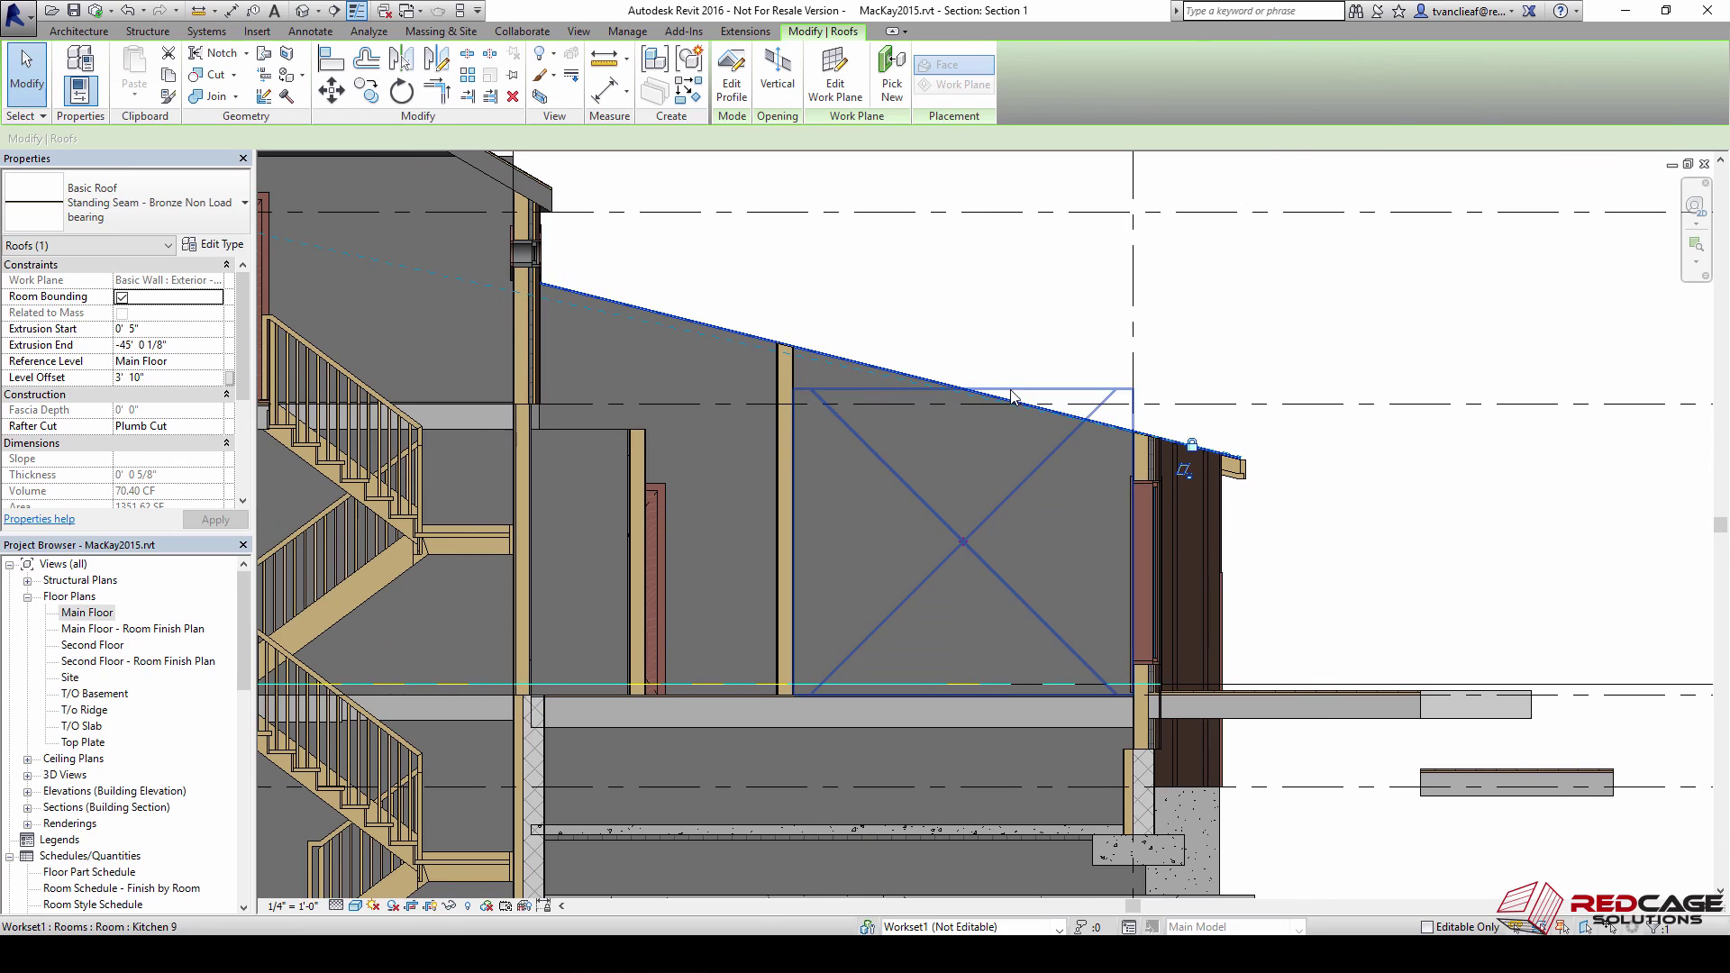
click(771, 229)
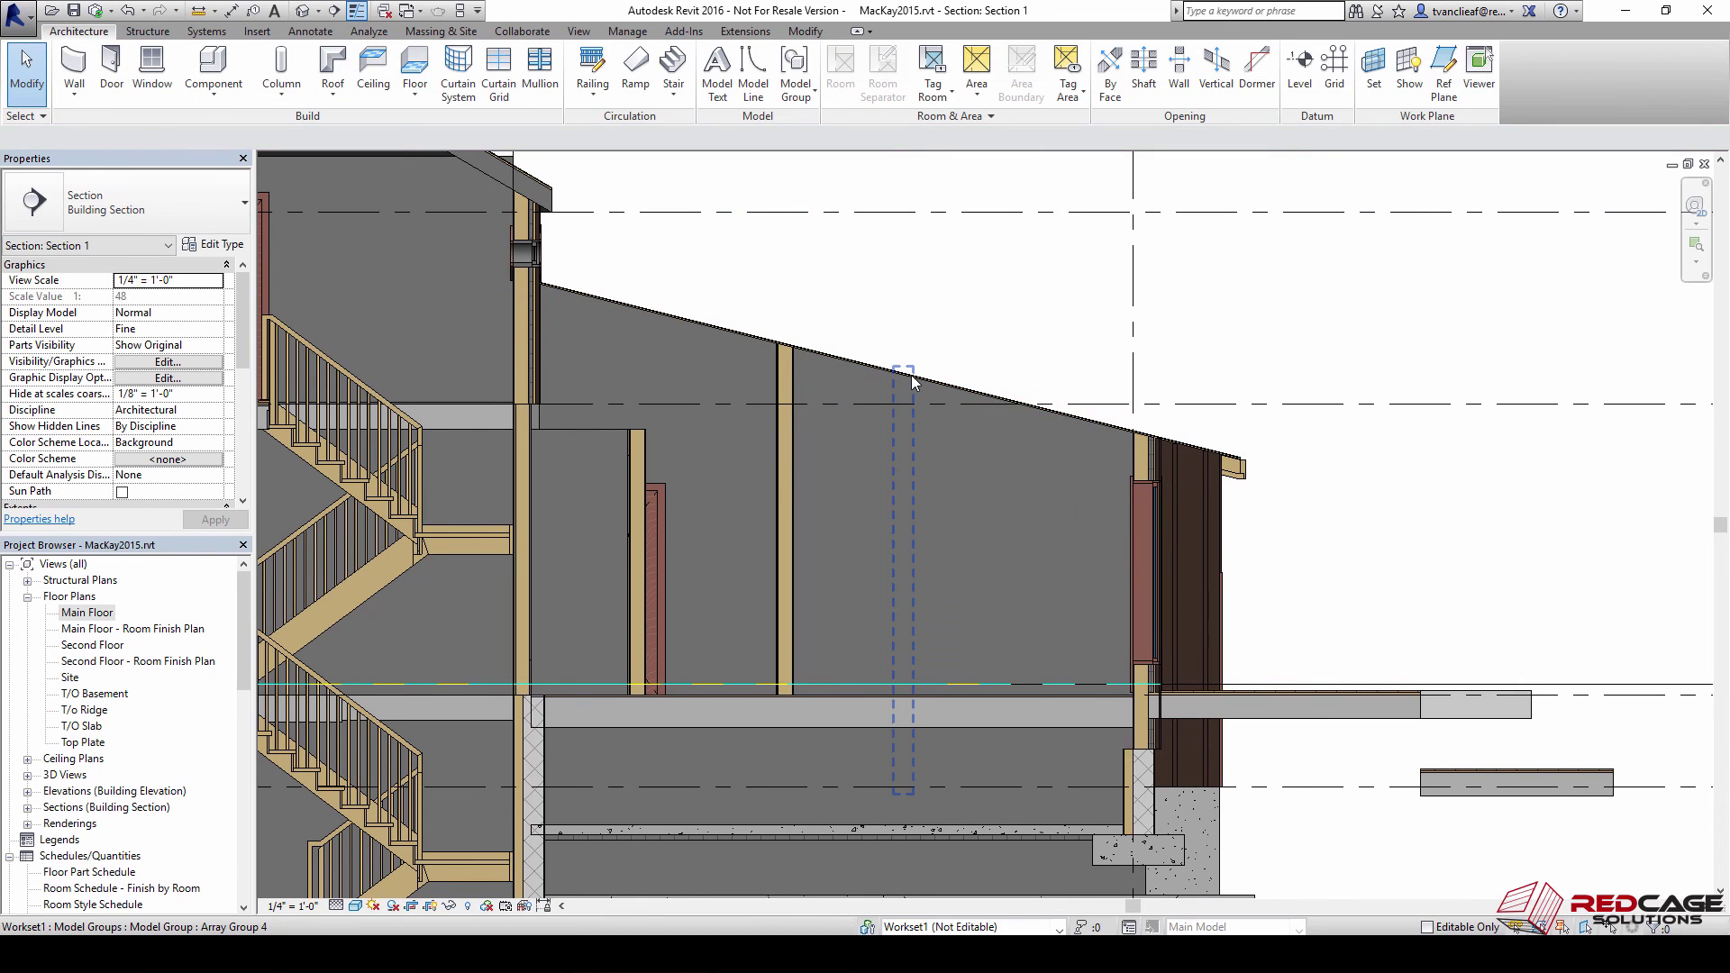